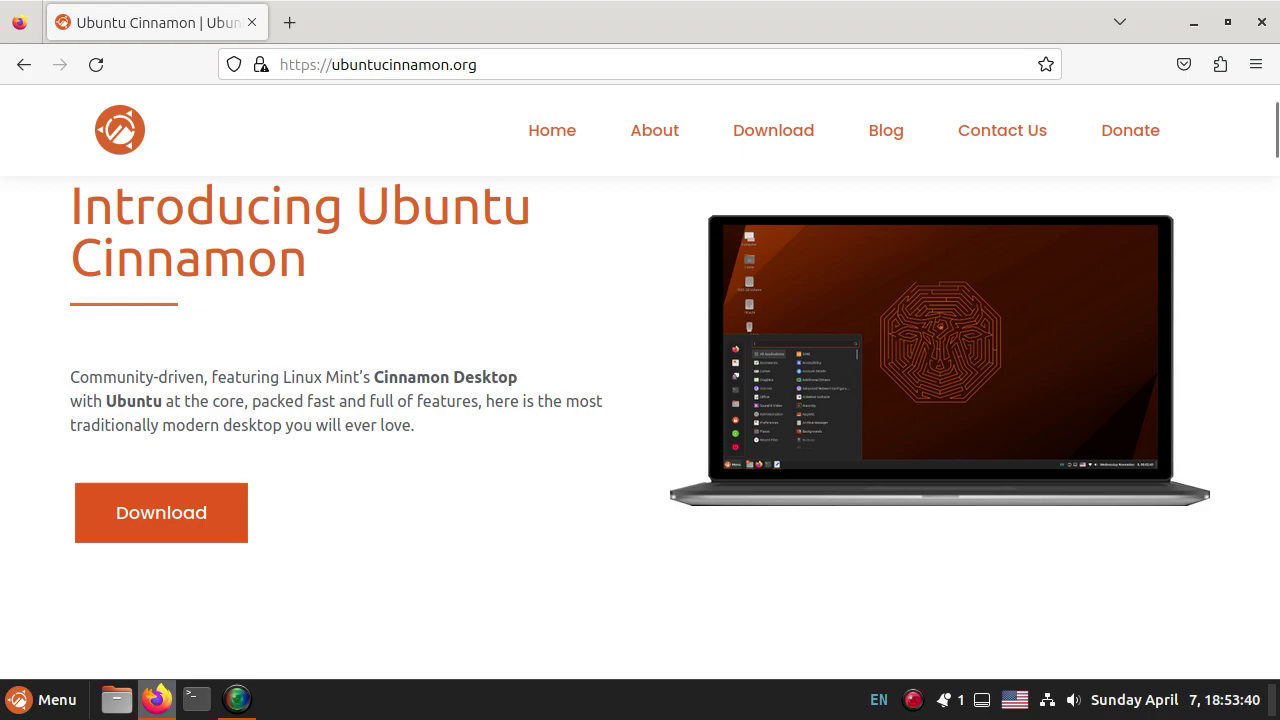
Step: Look over the introduction on the Ubuntu Cinnamon homepage and minimize the browser window
scroll(640, 400, "down", 5)
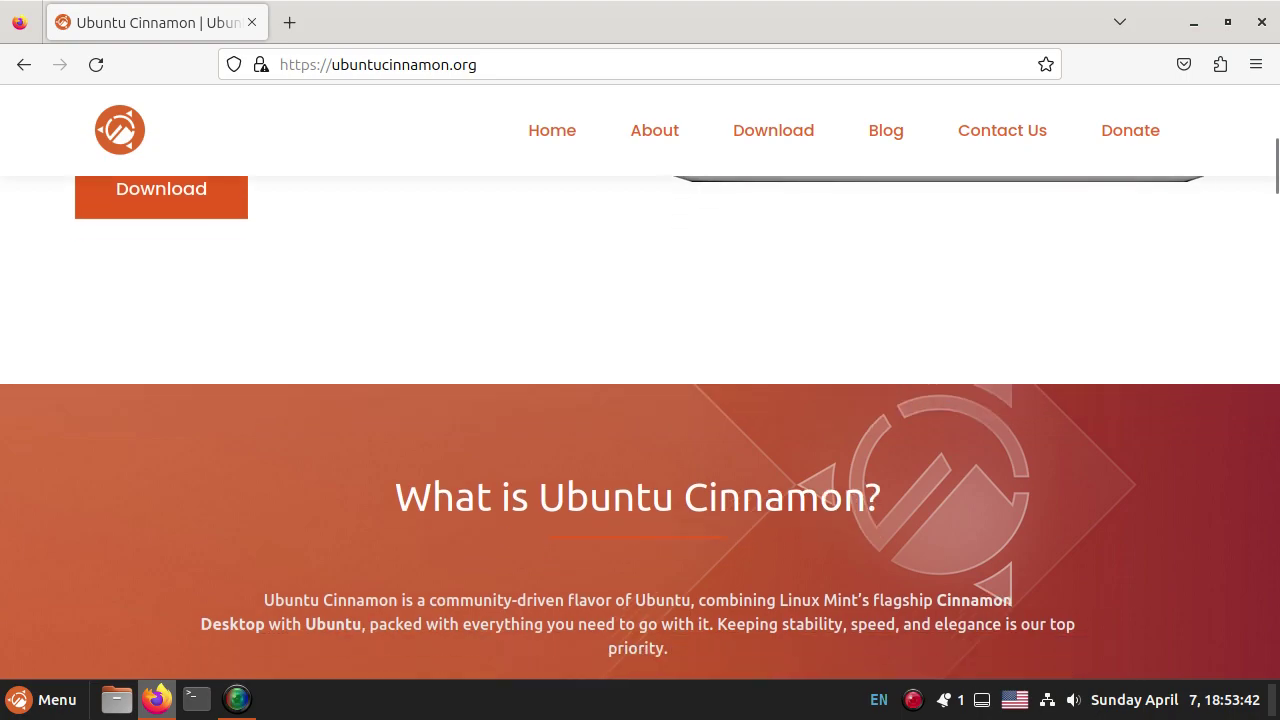
scroll(640, 400, "up", 5)
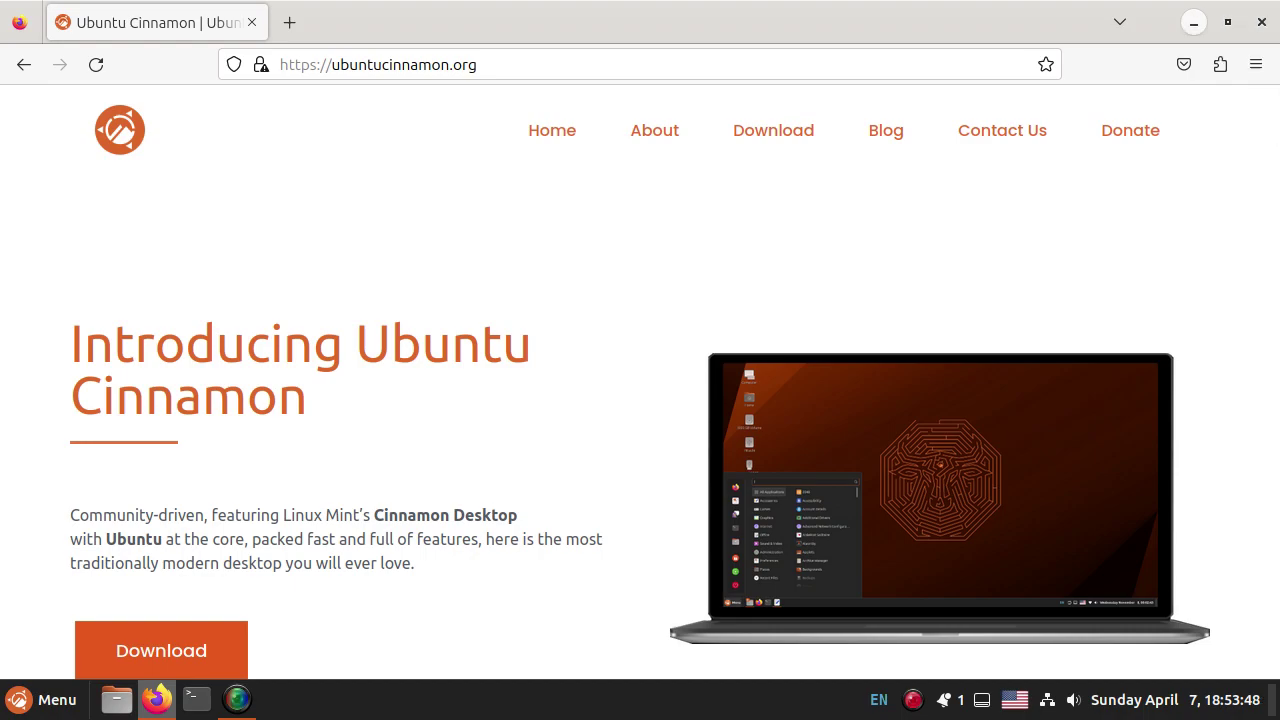
left_click(1194, 22)
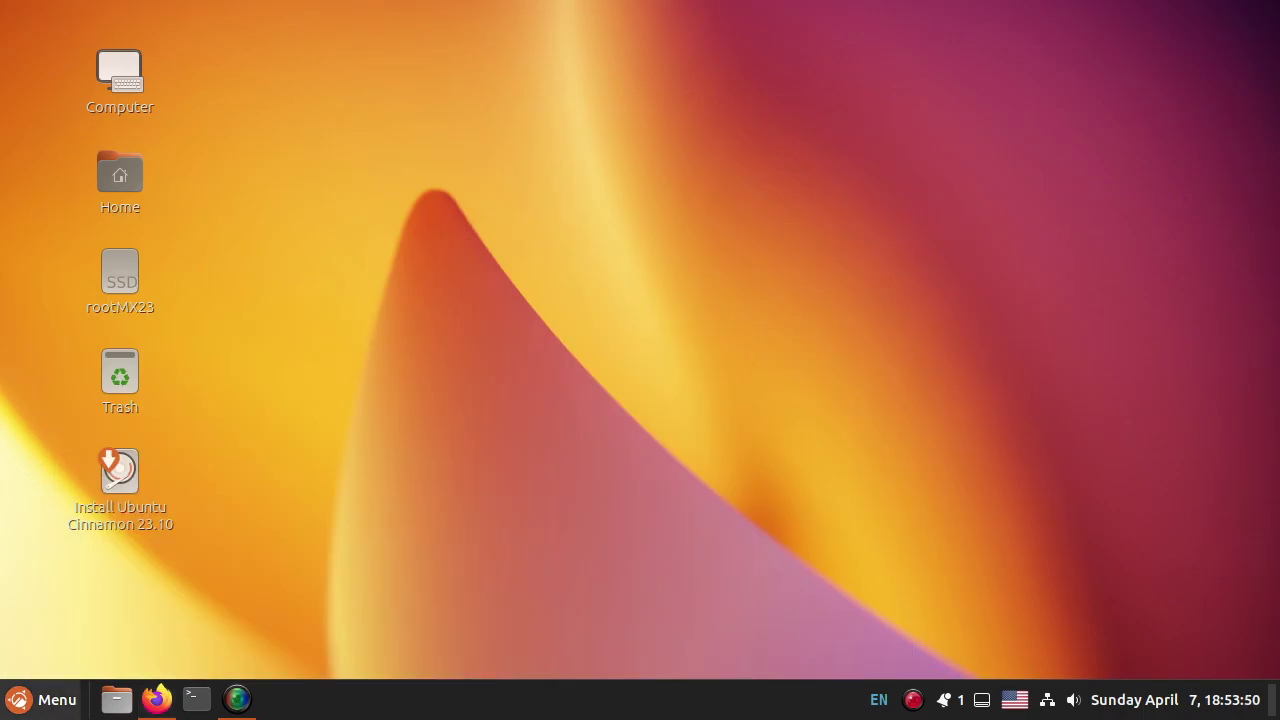
Step: Examine the desktop's application menu with its Graphics category, and the Computer and Home desktop icons
left_click(40, 699)
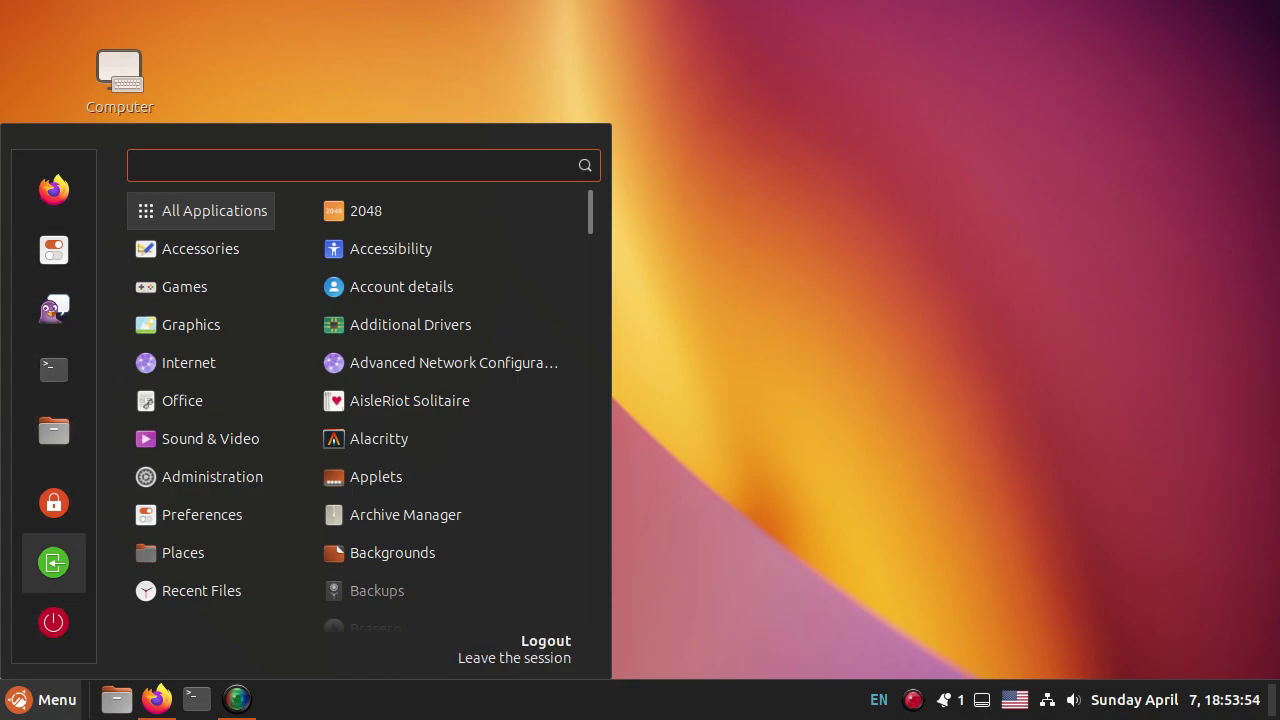
key("Escape")
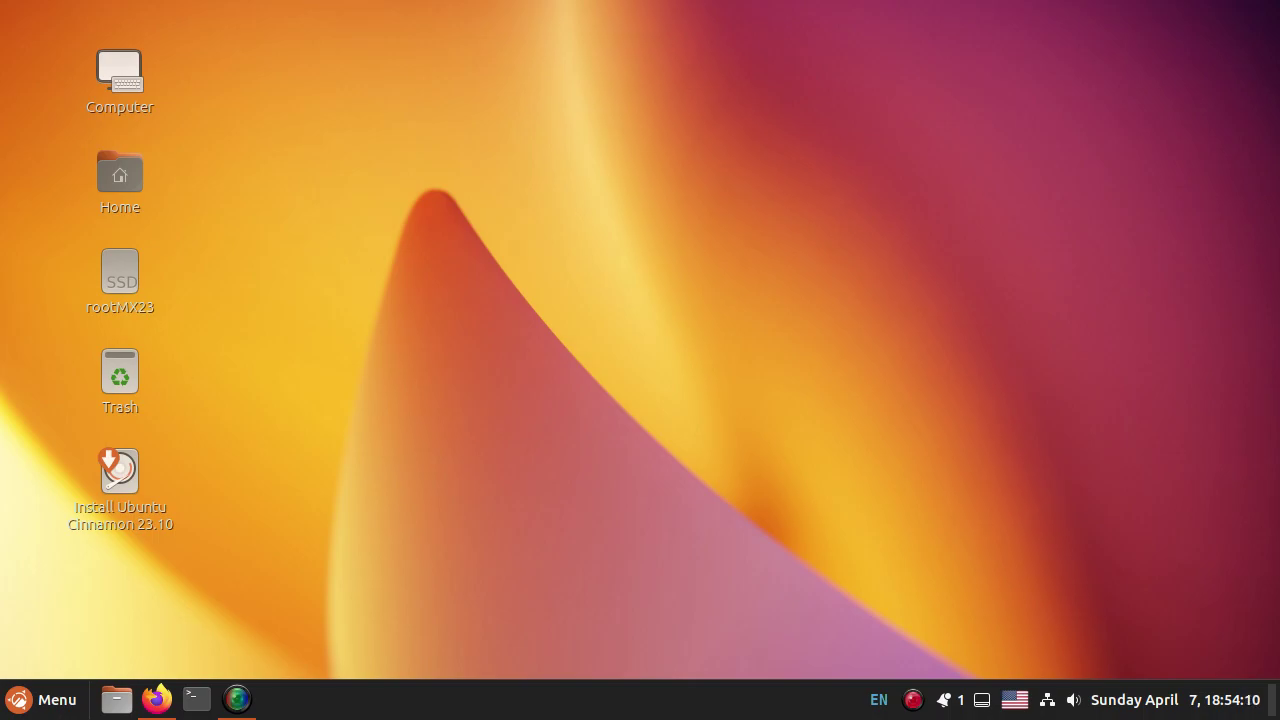
key("super")
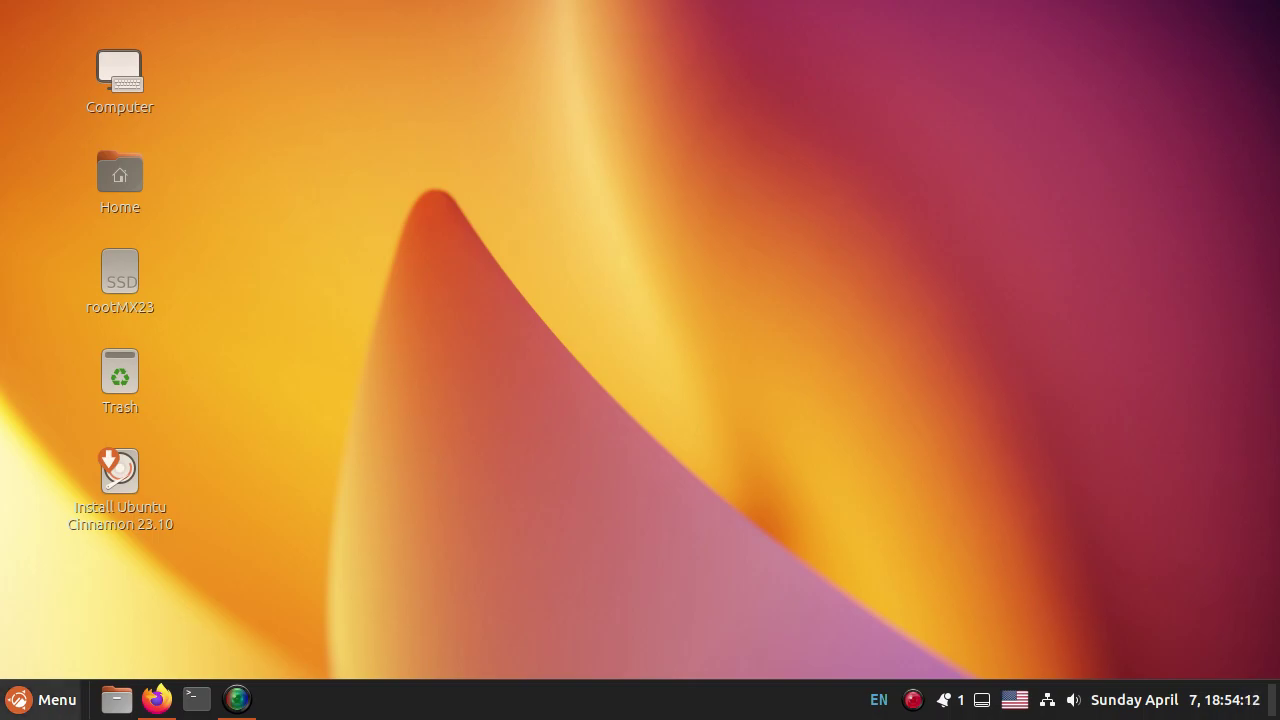
key("super")
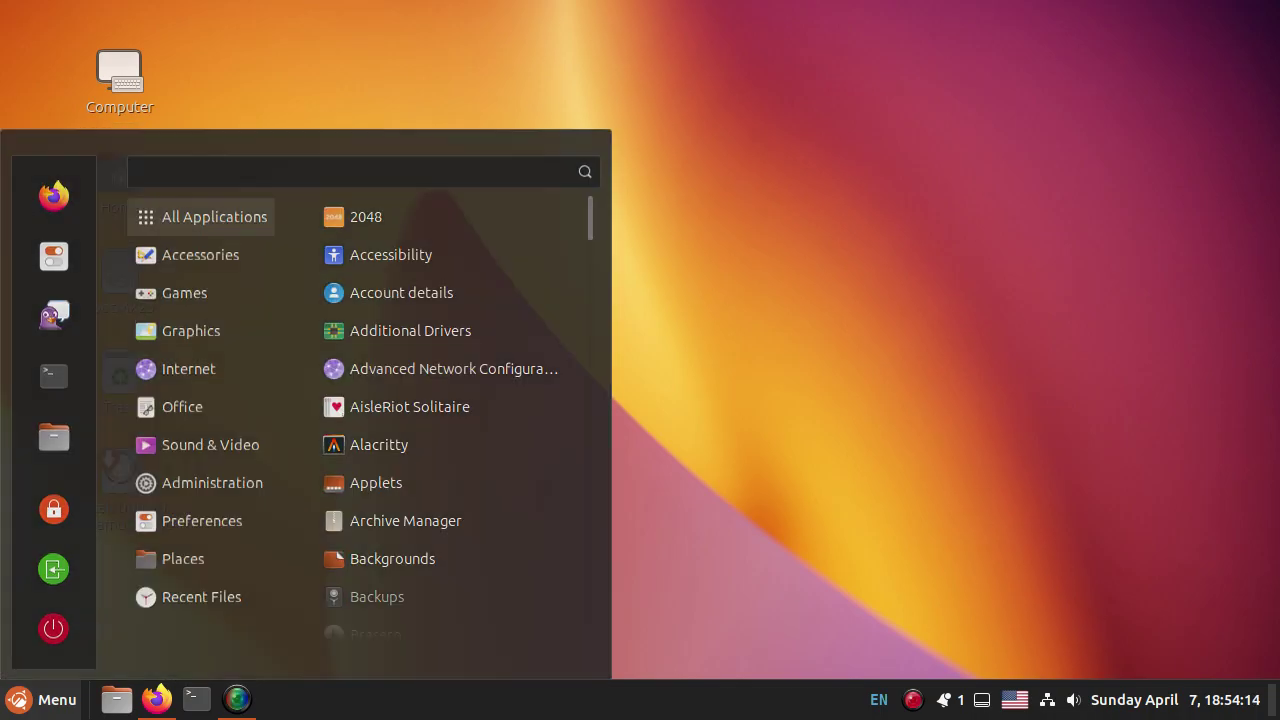
left_click(120, 85)
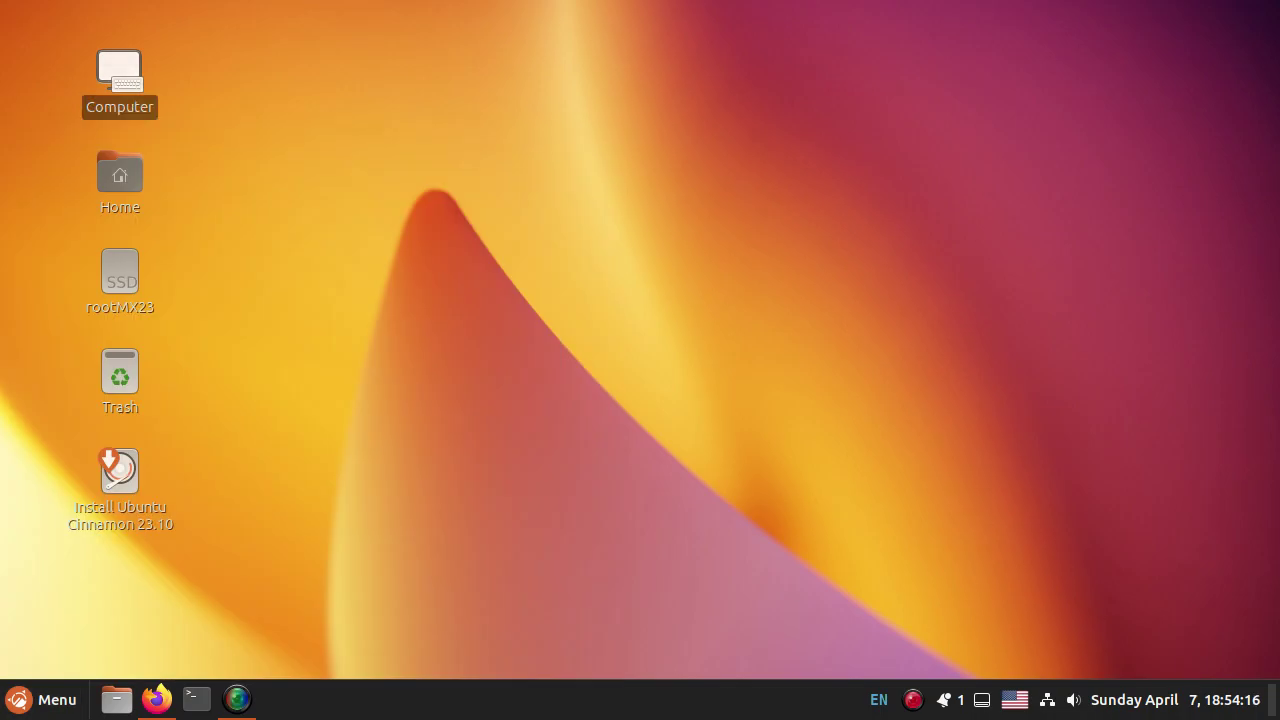
left_click(120, 180)
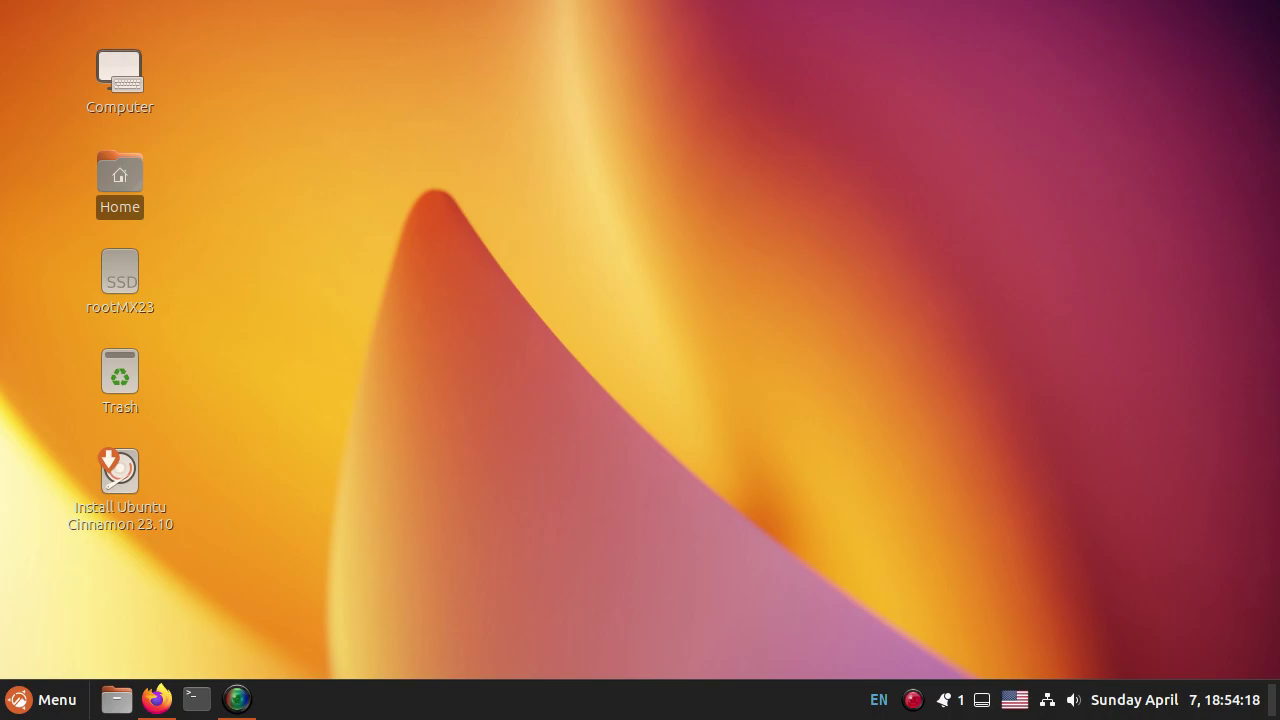
key("Escape")
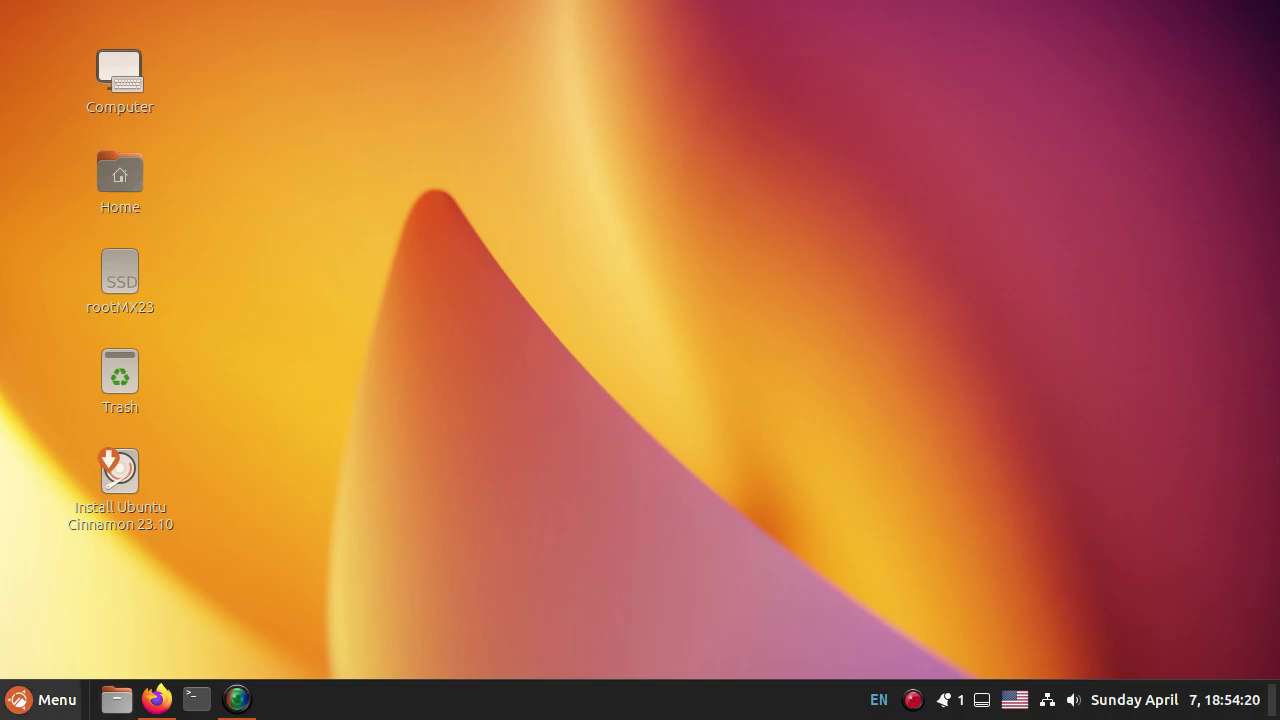
left_click(40, 699)
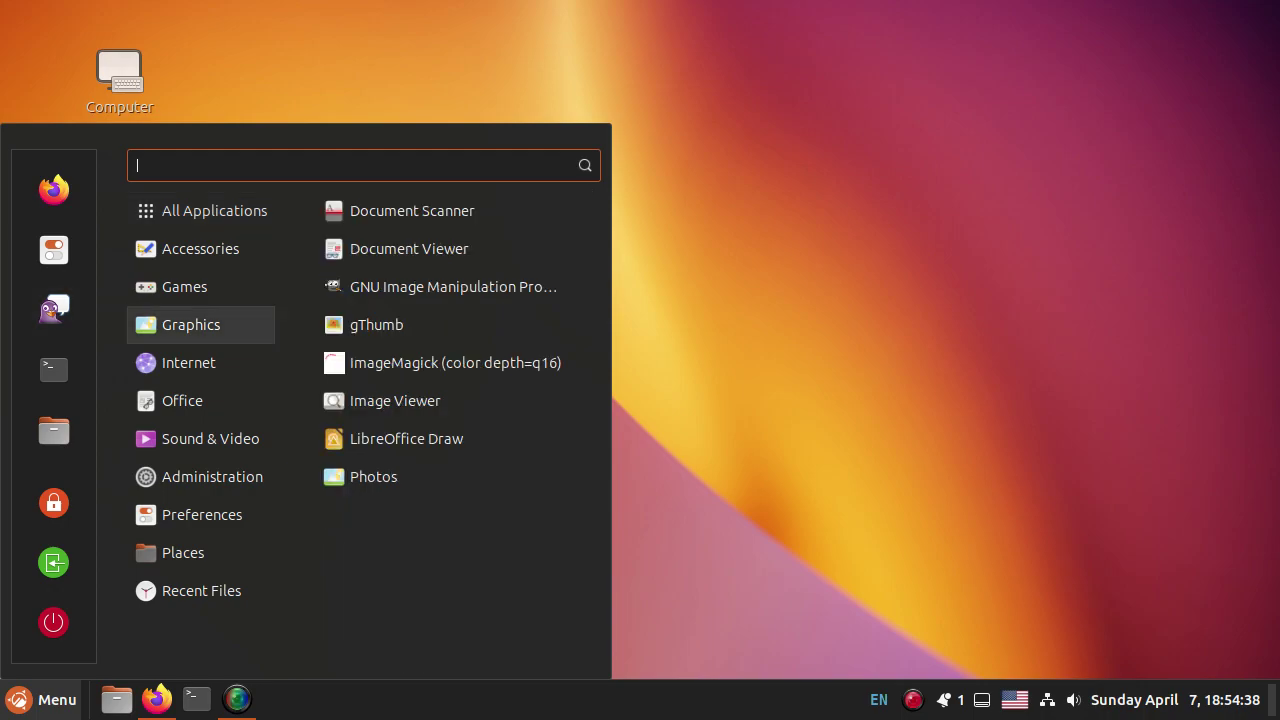
key("Escape")
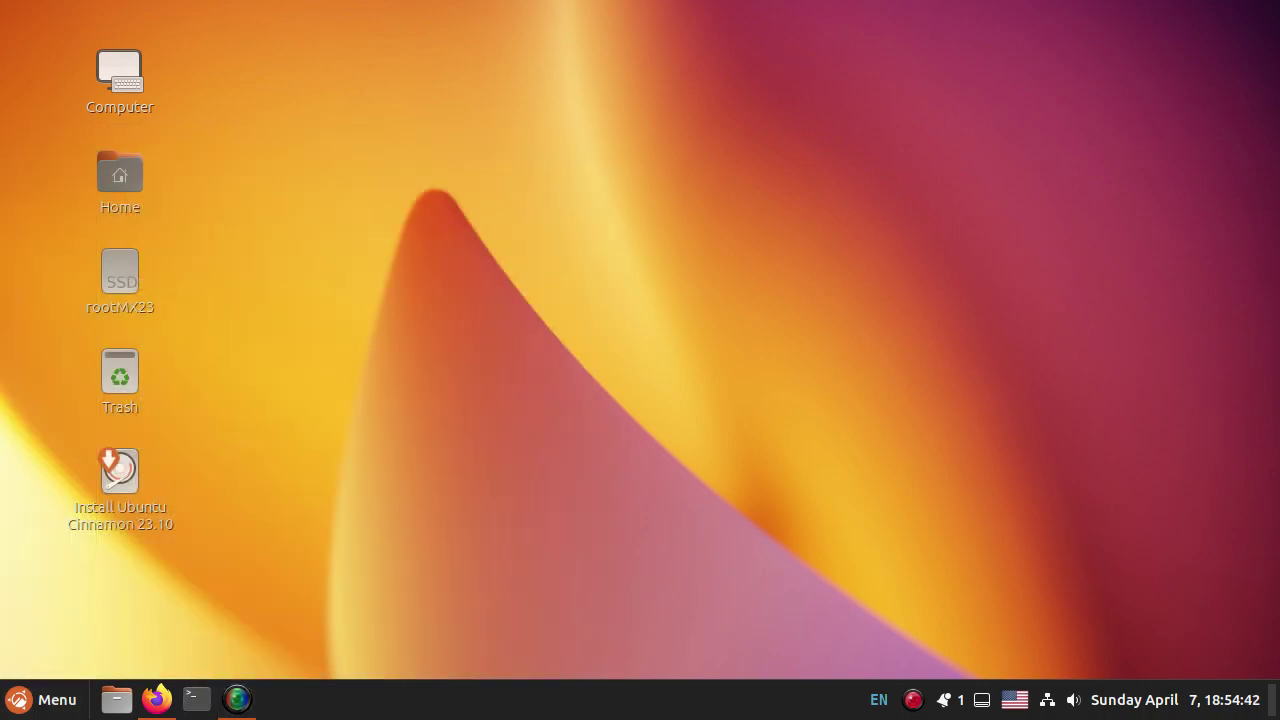
Step: Run neofetch in a terminal to view the system information, and close the terminal window
left_click(197, 699)
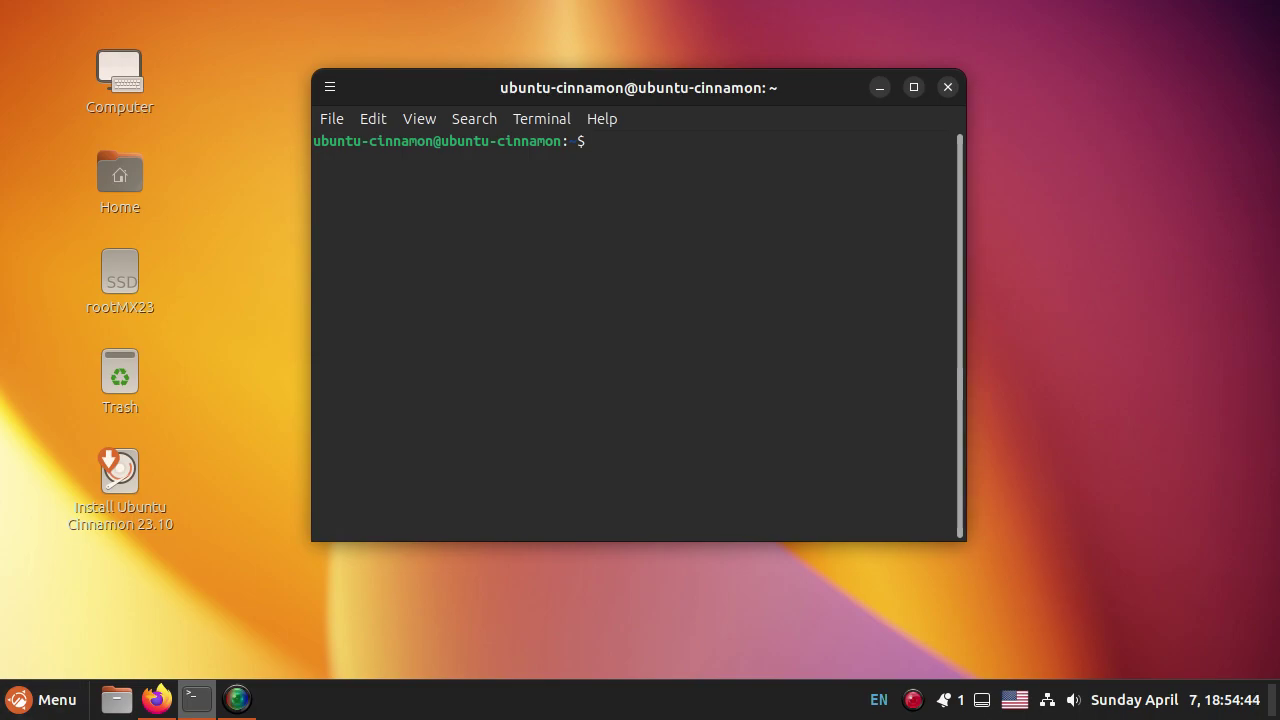
type("neofetch")
key("Return")
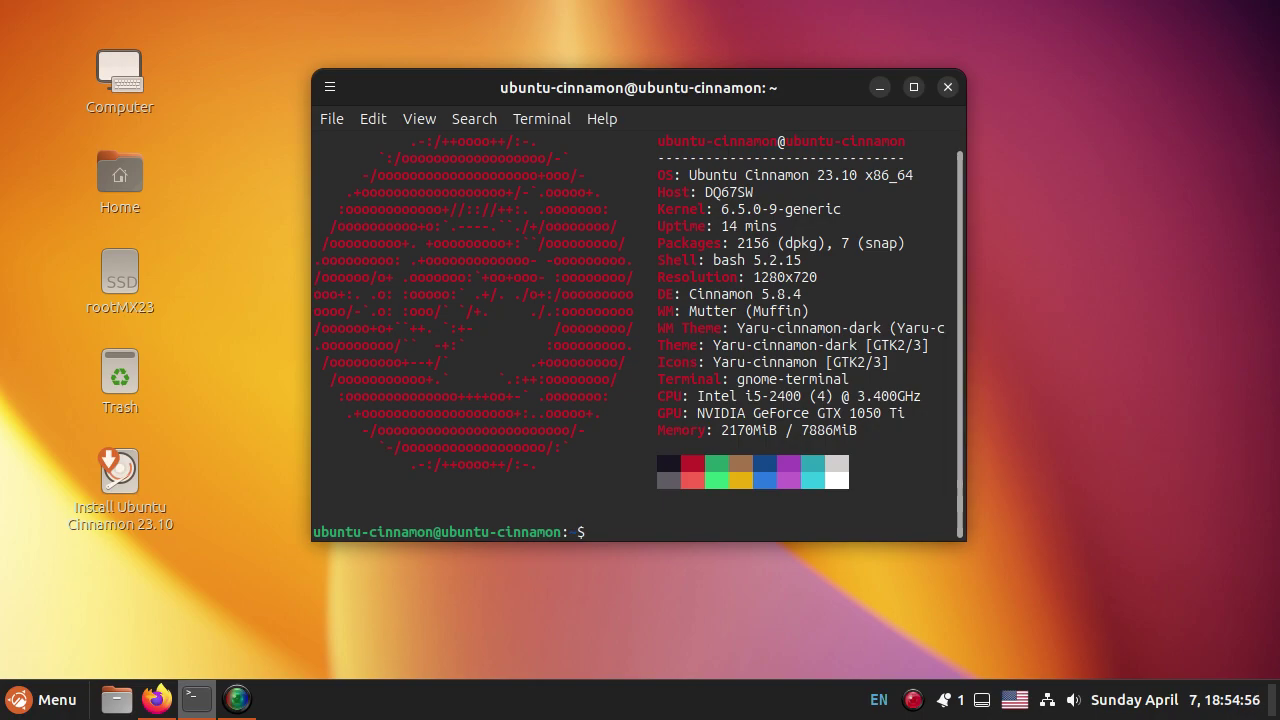
left_click_drag(639, 87, 765, 105)
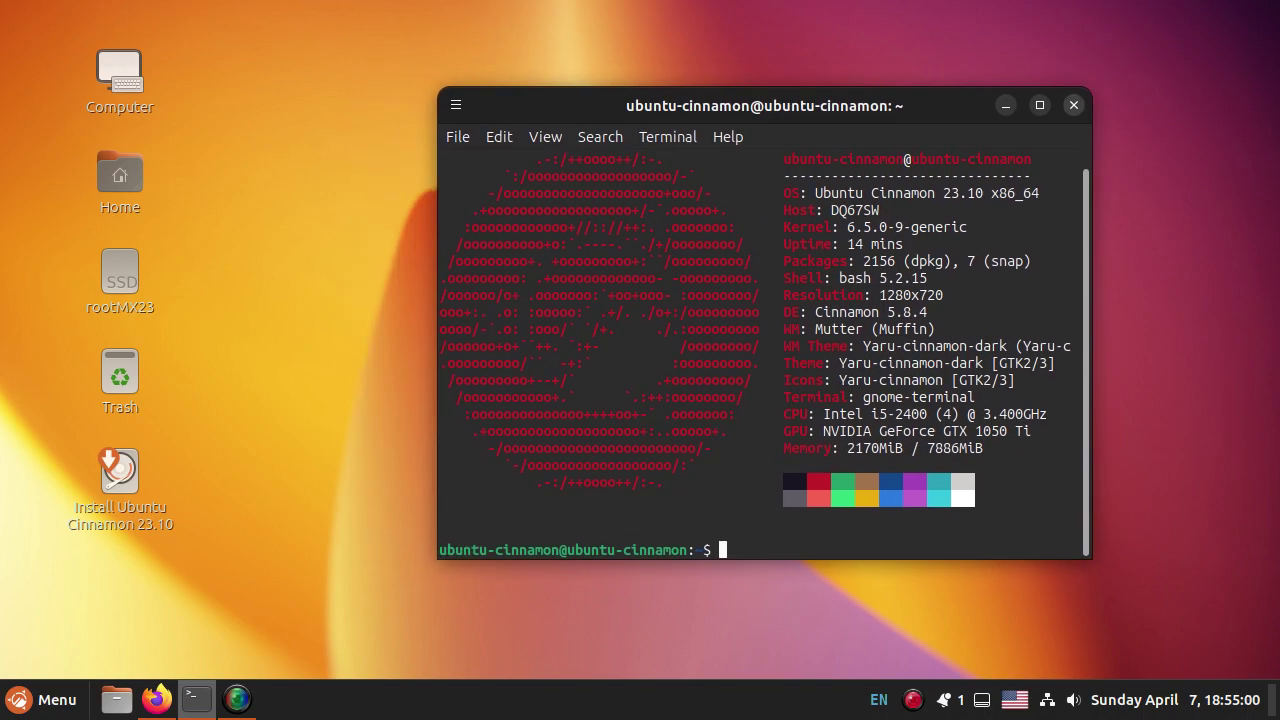
left_click(1073, 105)
Step: Launch the Software application from the Administration category and maximize its window
left_click(42, 699)
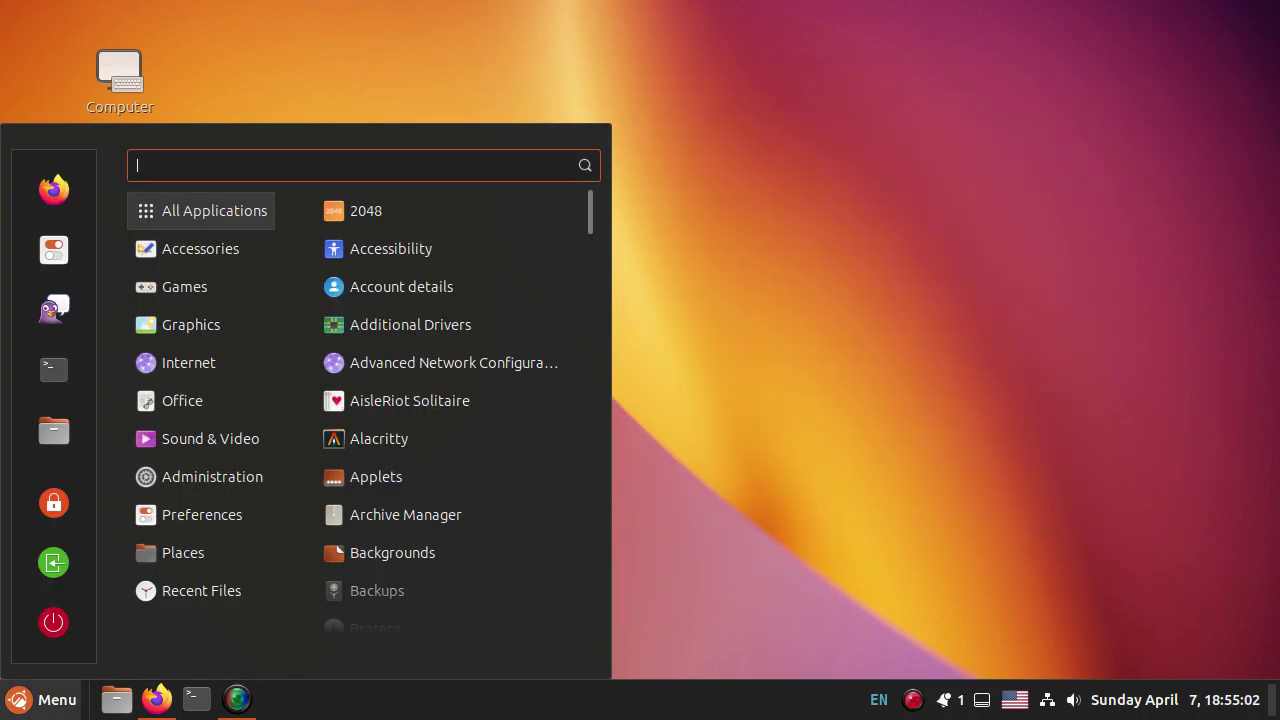
mouse_move(200, 476)
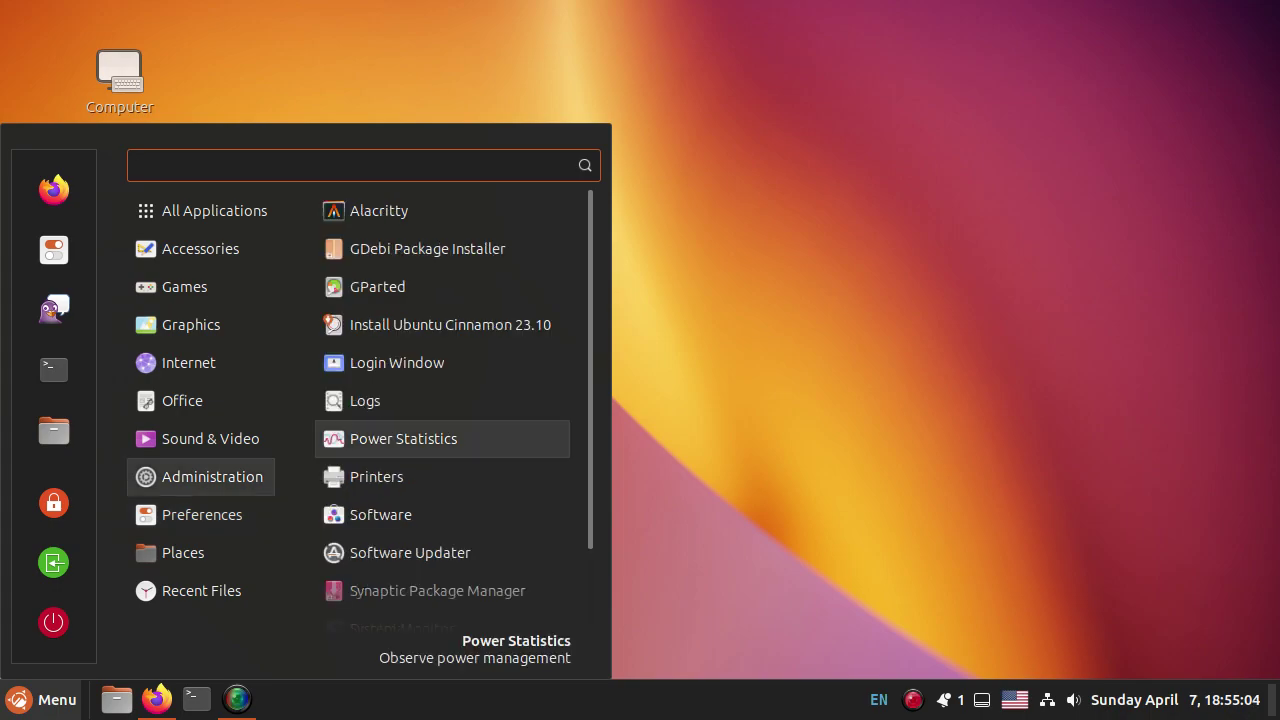
scroll(442, 434, "down", 2)
left_click(440, 422)
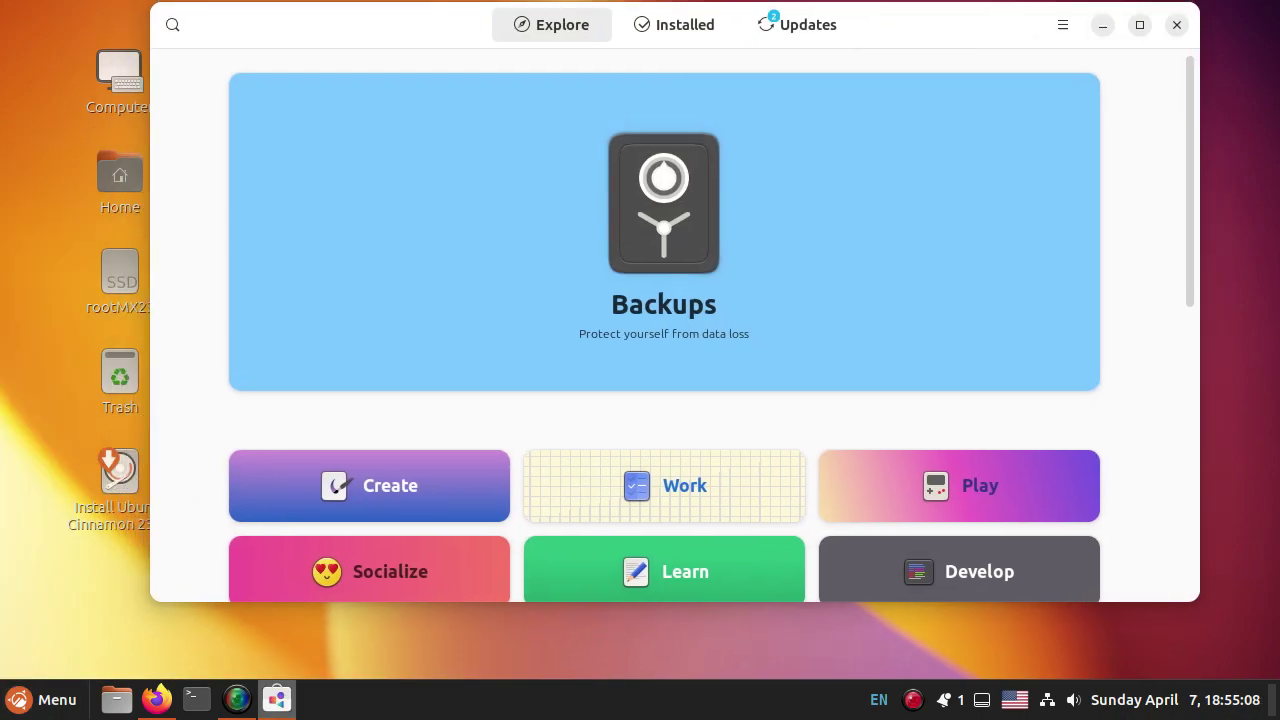
left_click(1141, 34)
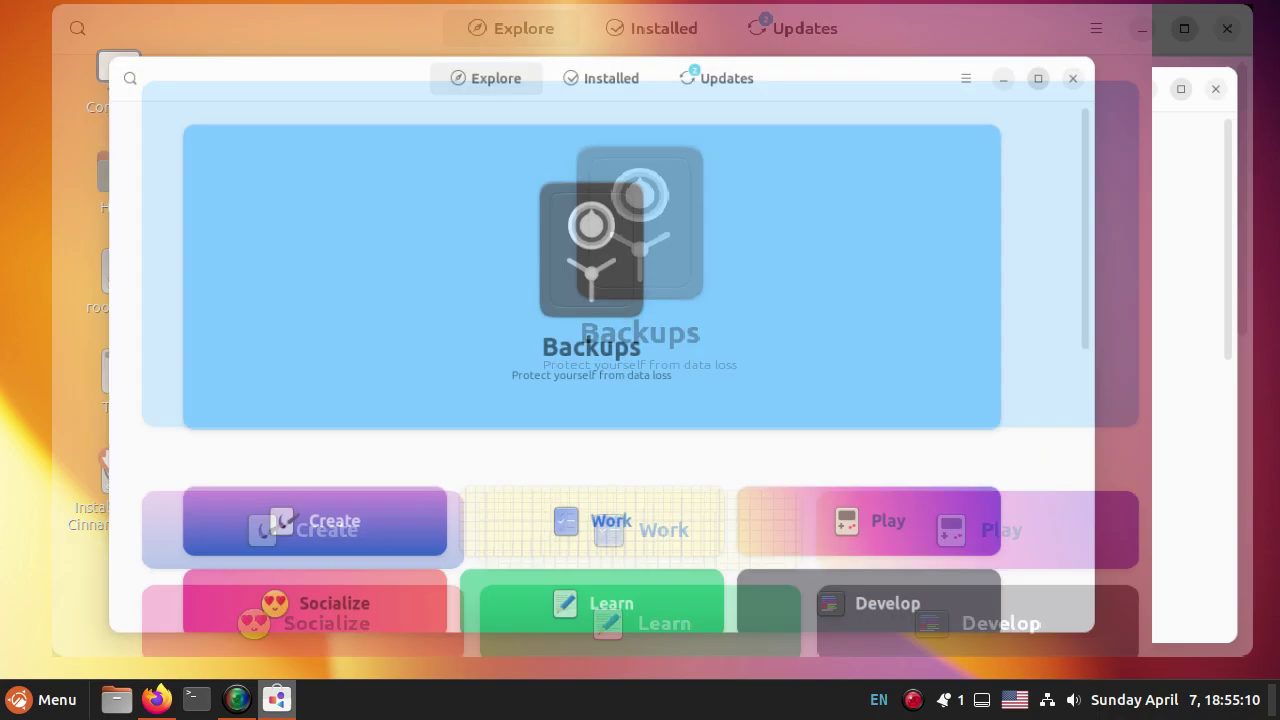
Step: Search the software catalogue for obs and open the OBS Studio (unofficial) entry
scroll(630, 360, "down", 8)
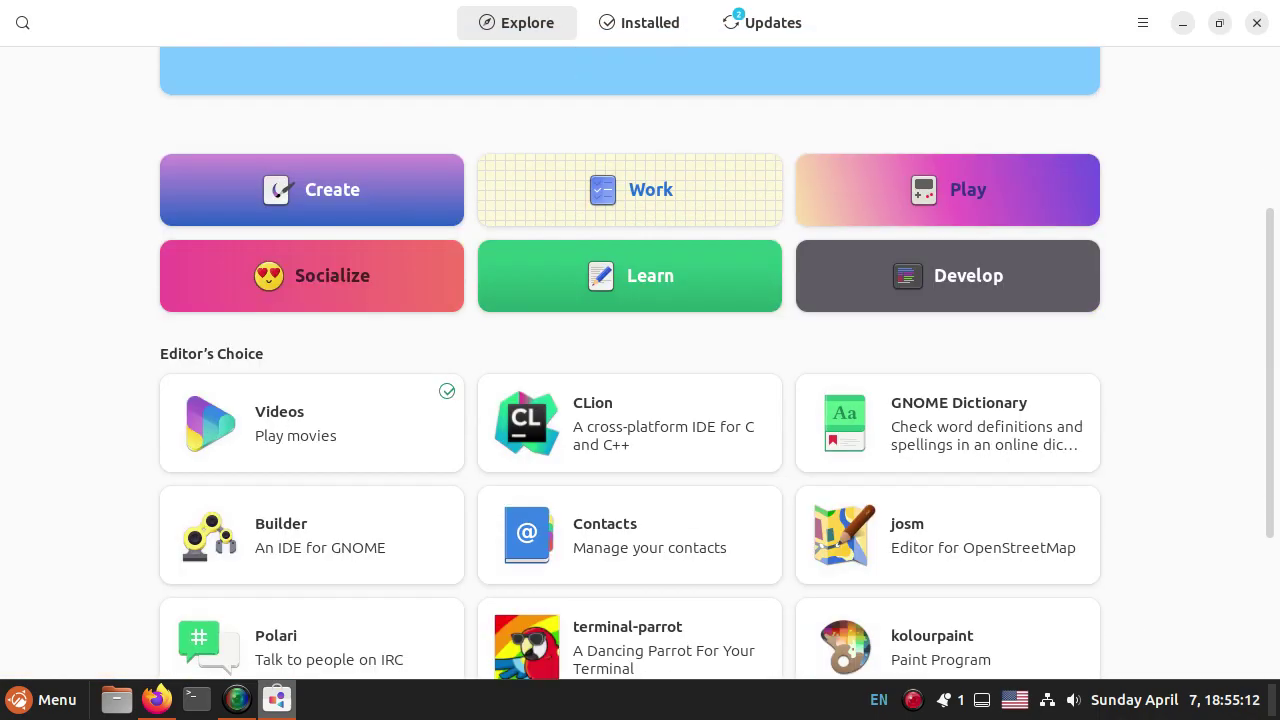
scroll(630, 360, "up", 8)
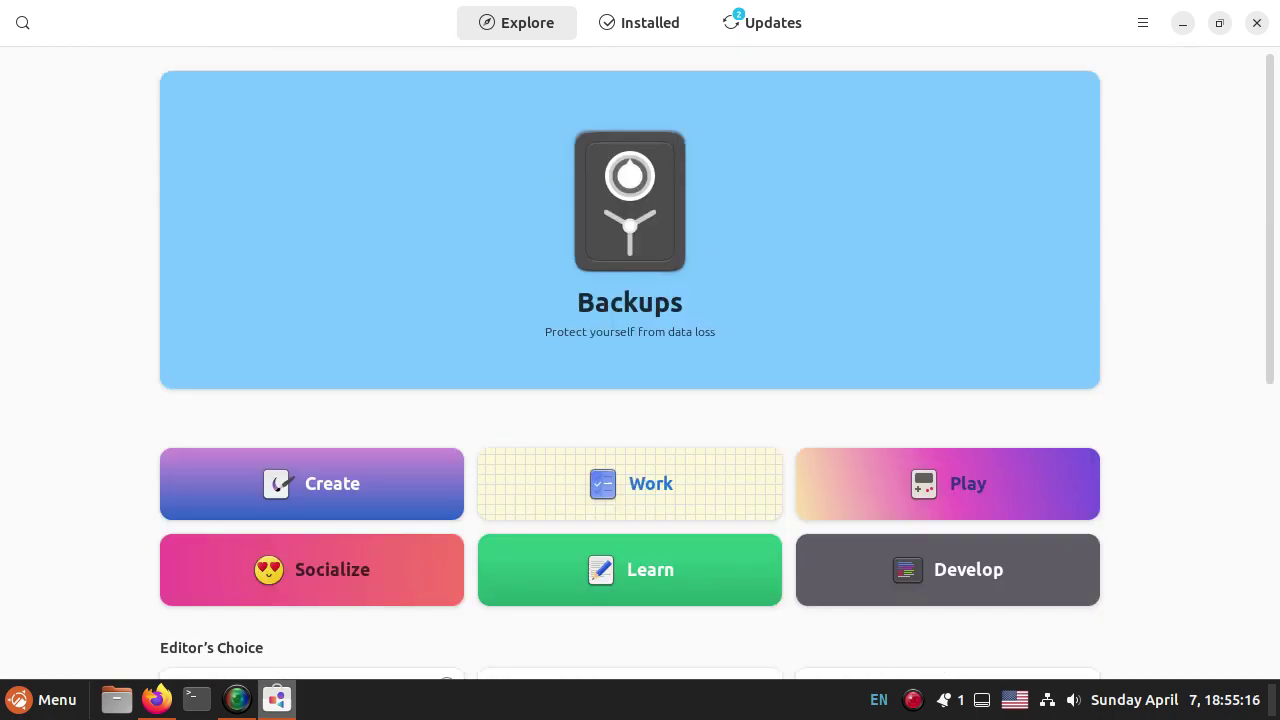
left_click(22, 22)
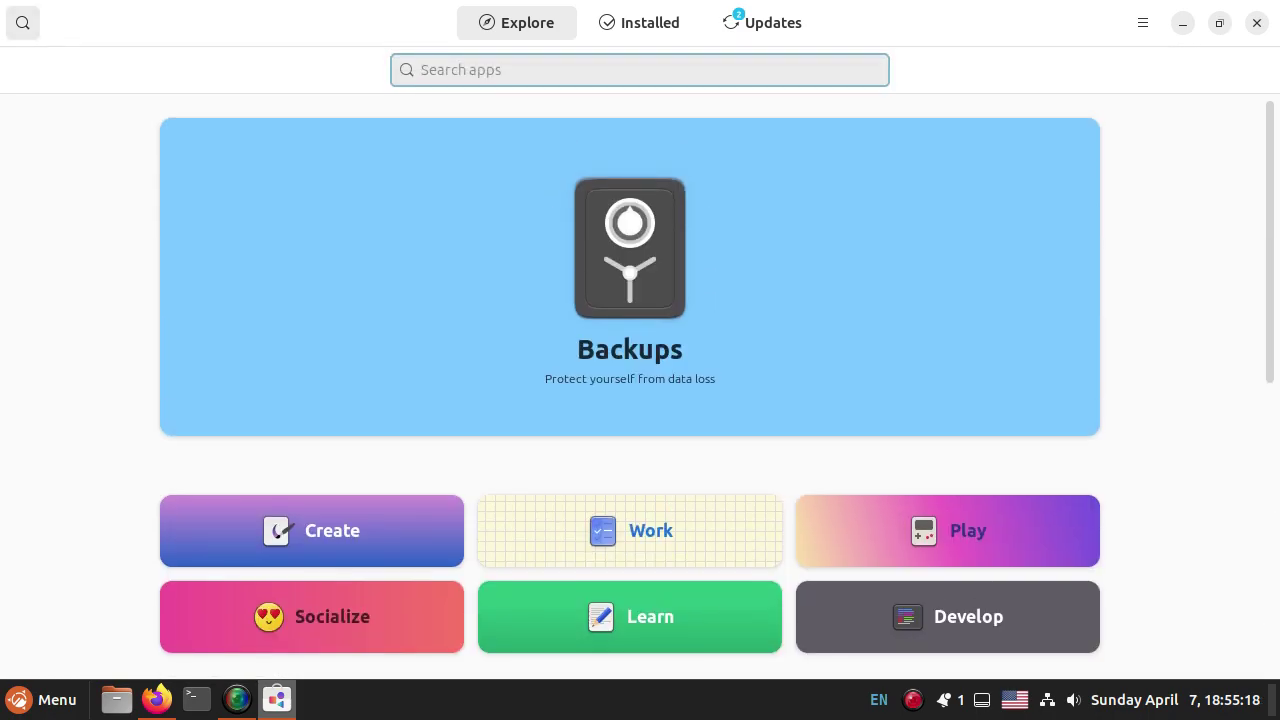
type("obs")
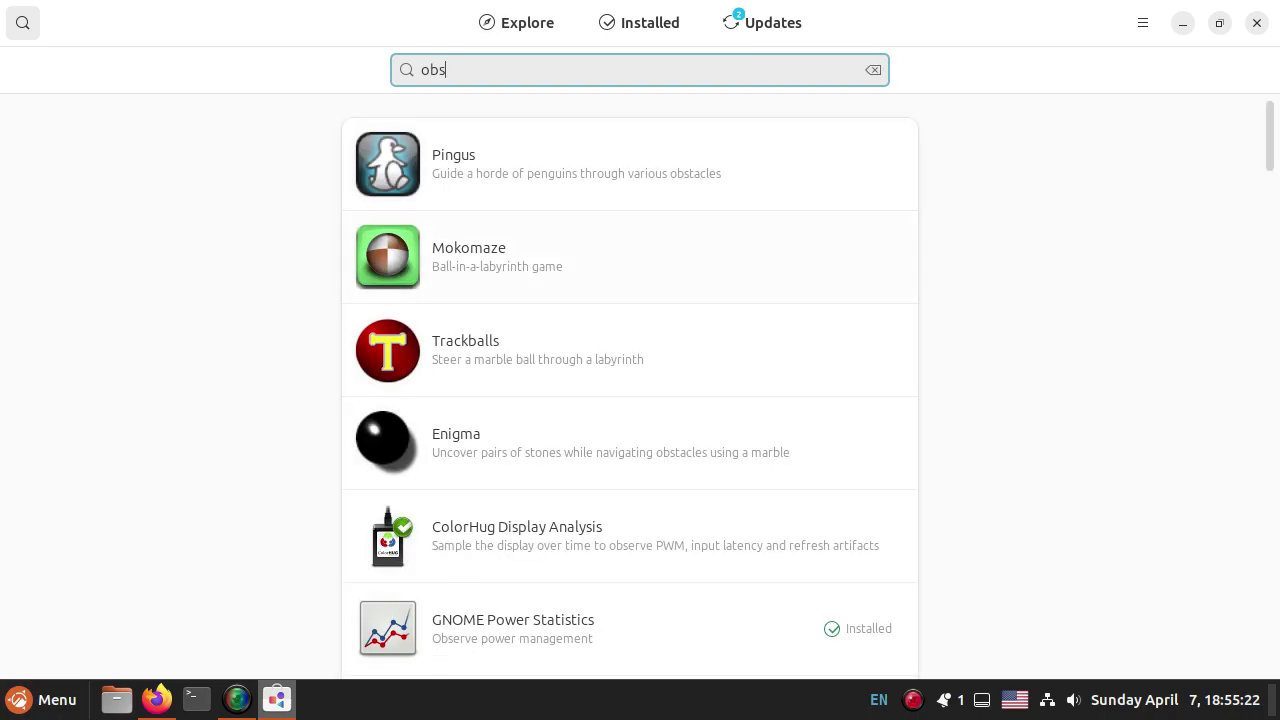
scroll(630, 380, "down", 5)
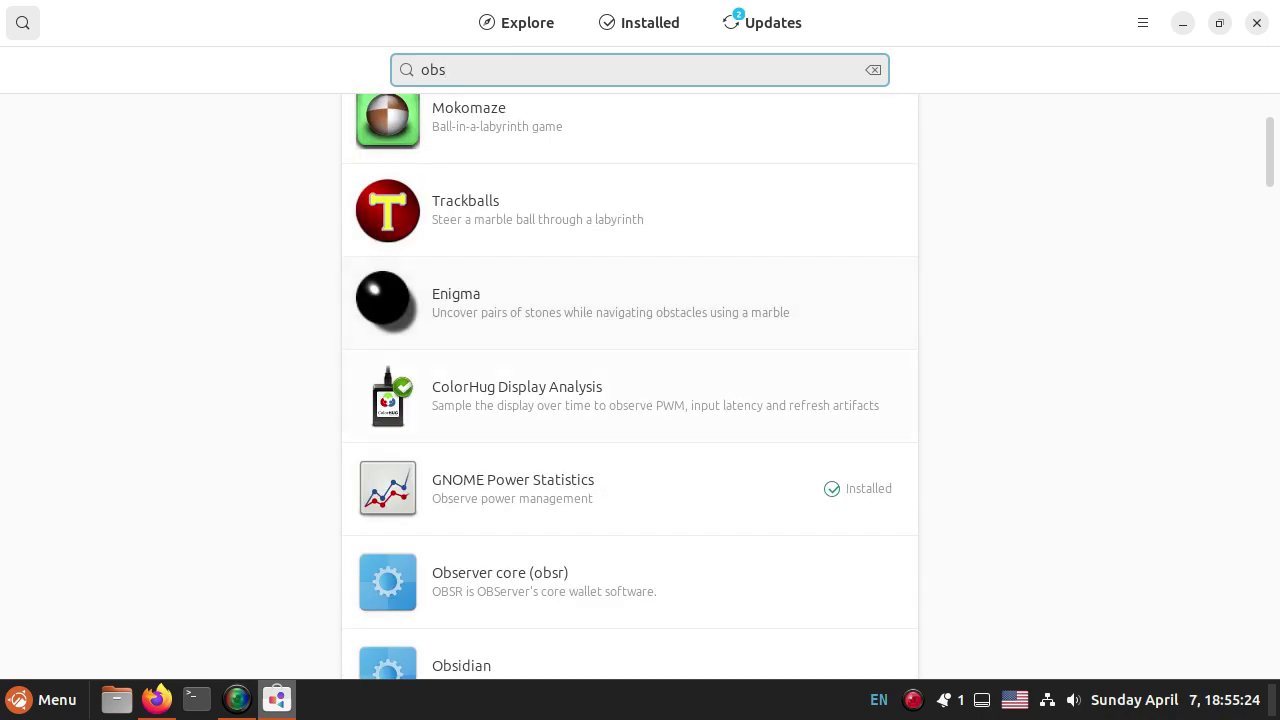
scroll(630, 385, "down", 4)
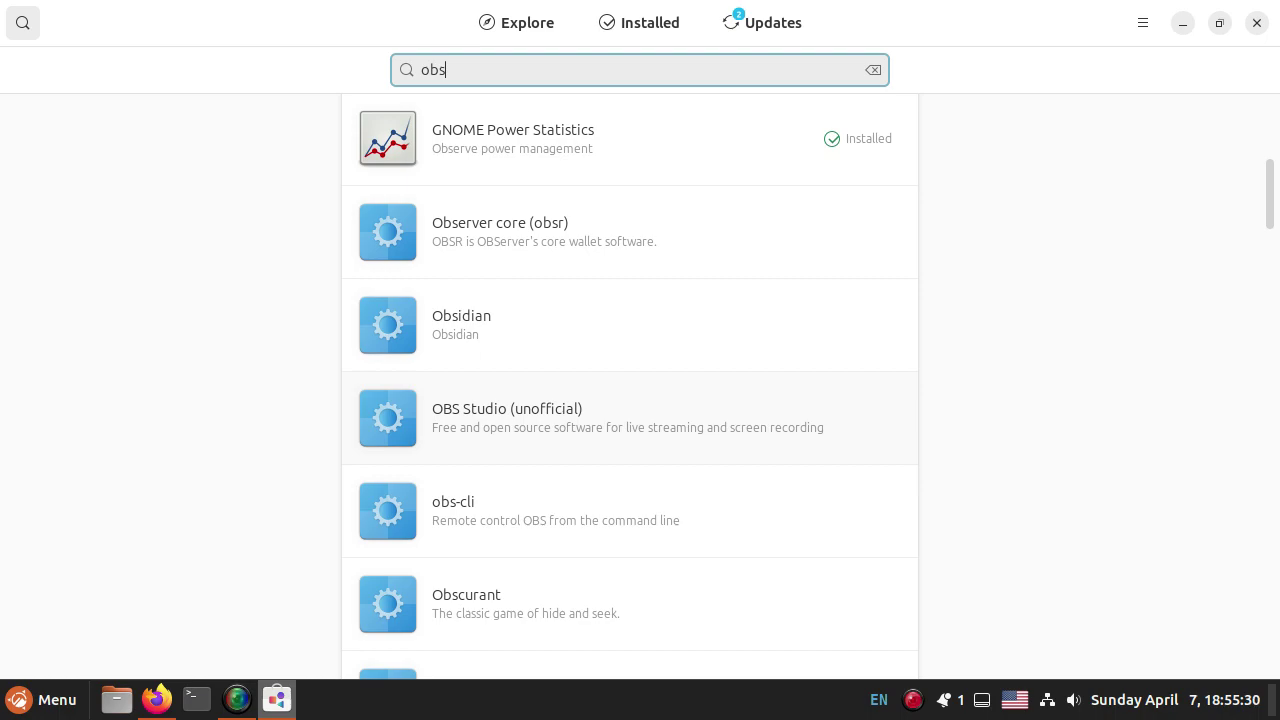
left_click(629, 418)
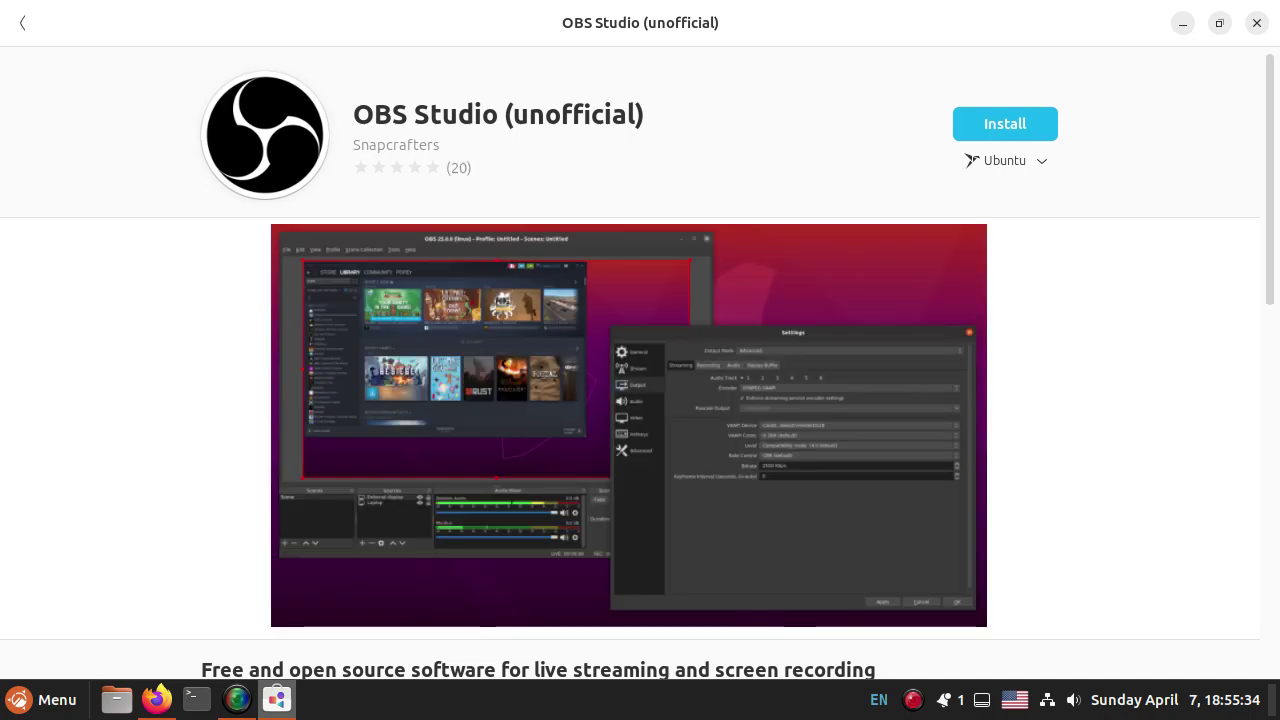
Step: Review the package sources offered for OBS Studio and switch to the Ubuntu DEB source
left_click(1005, 160)
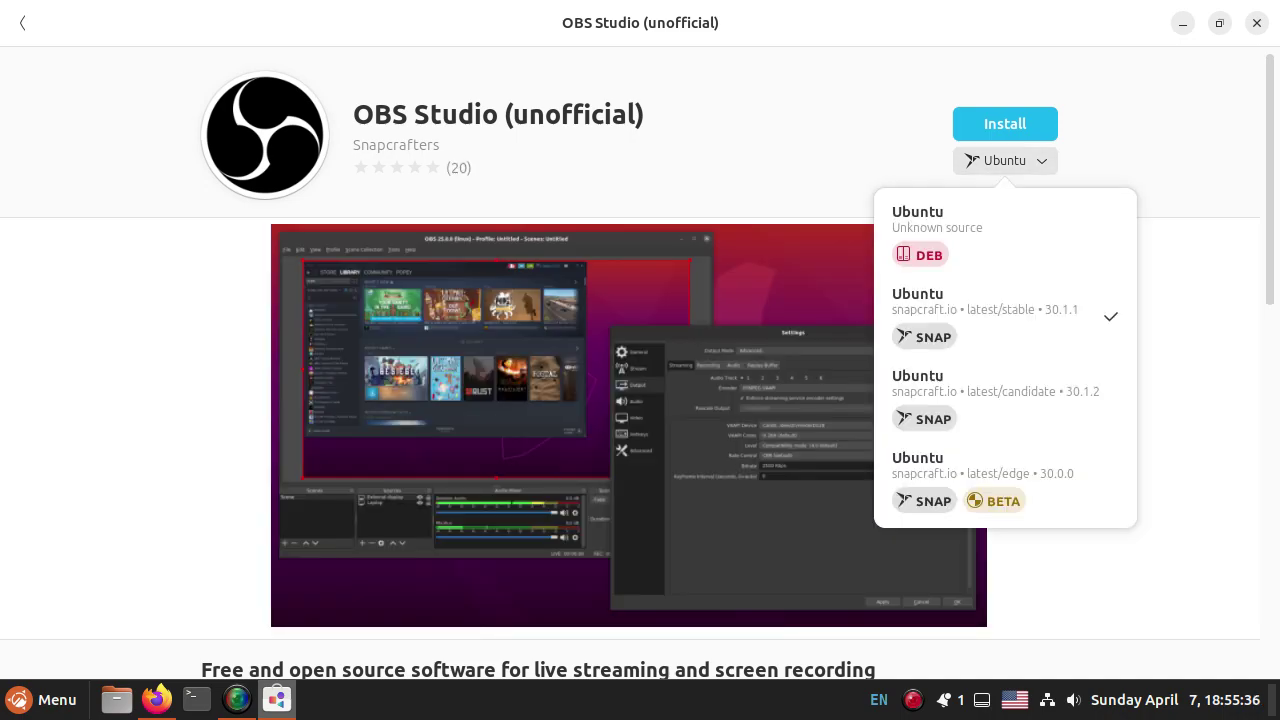
key("Down")
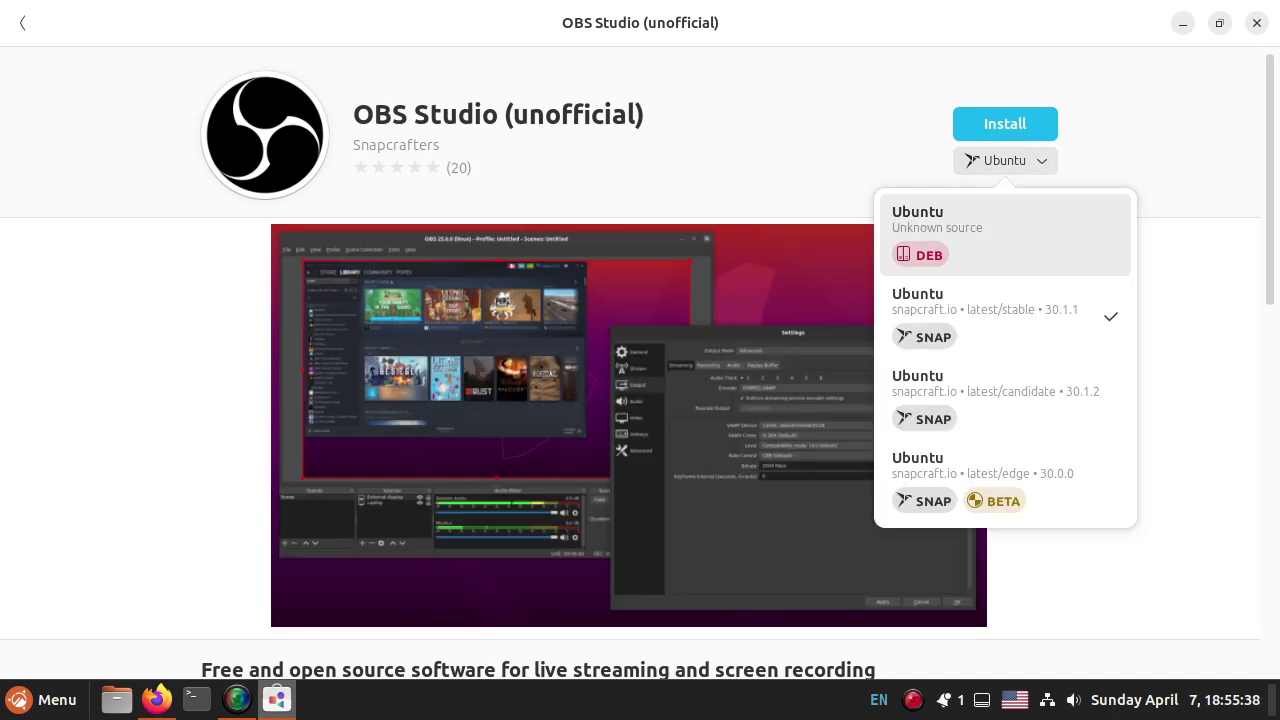
key("Down")
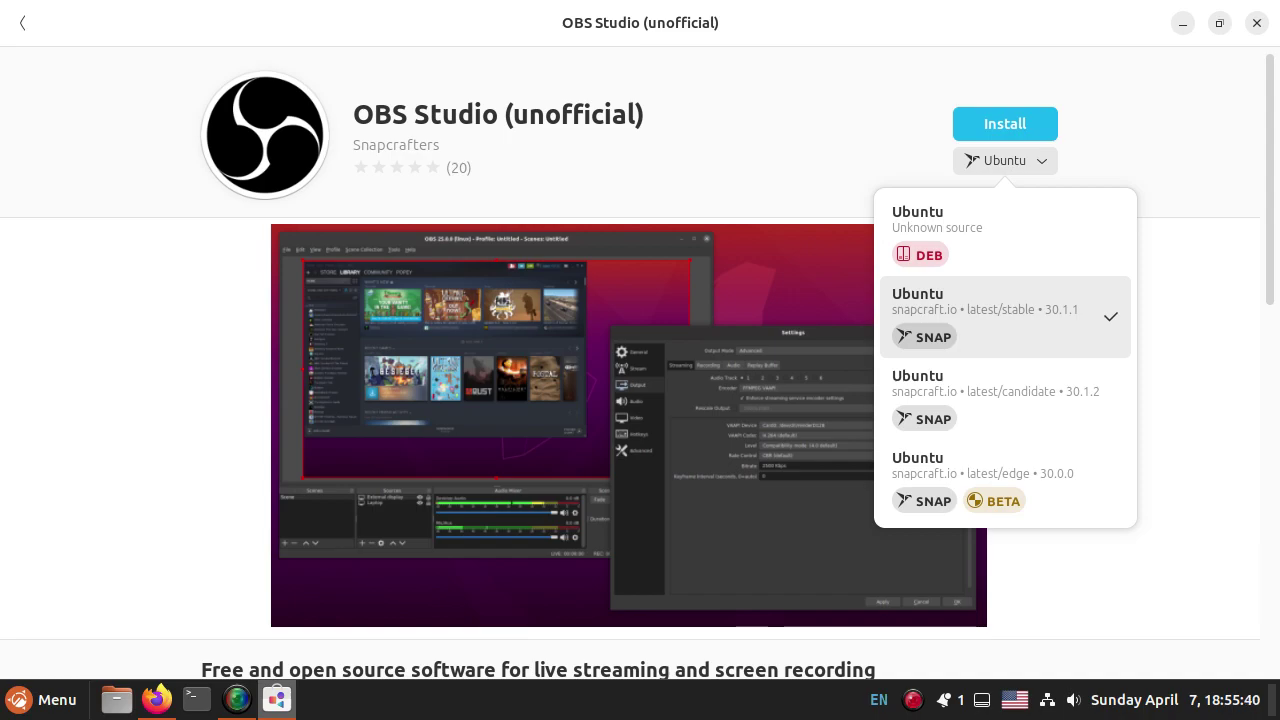
key("Down")
key("Down")
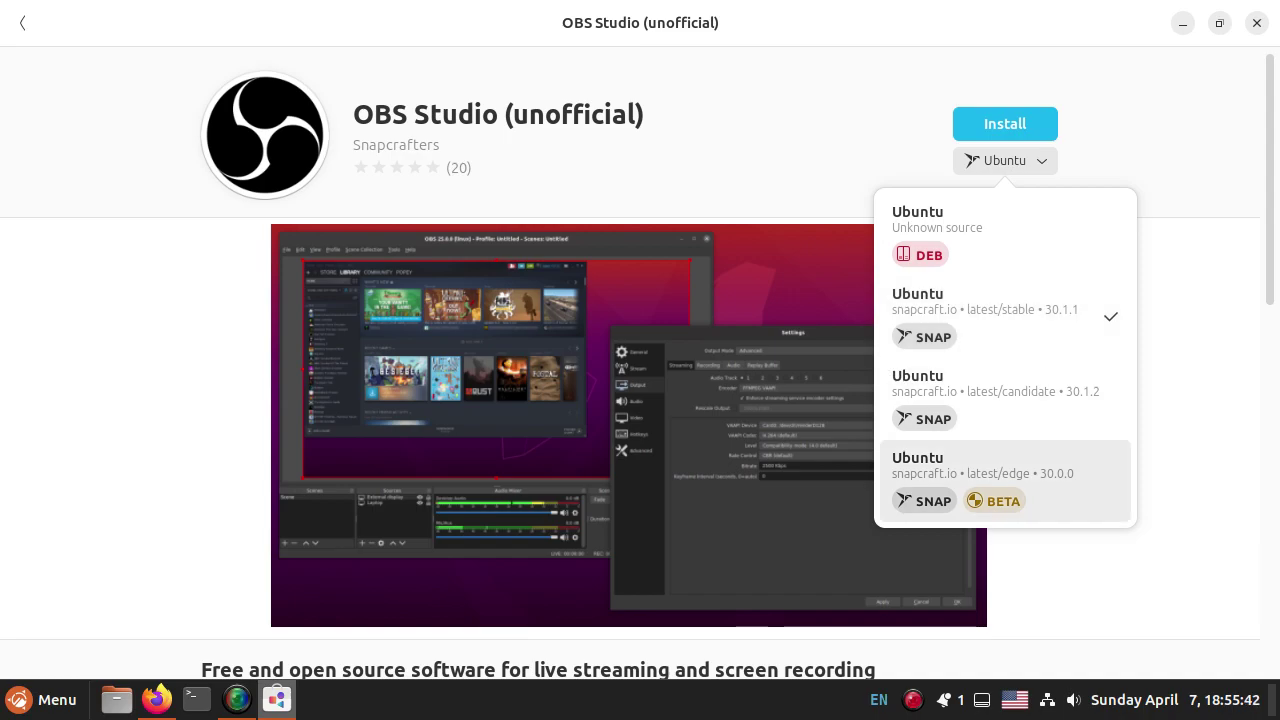
key("Up")
key("Up")
key("Up")
key("Return")
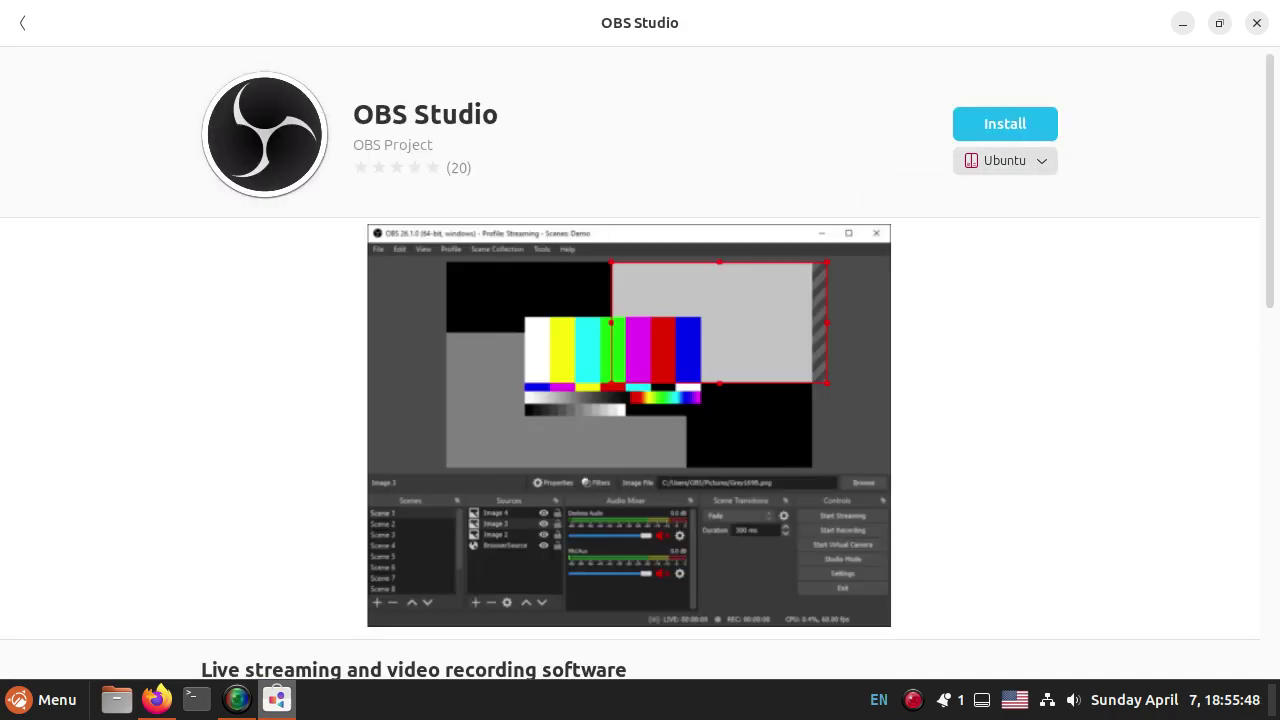
Step: Switch the OBS Studio package source to the snap latest/stable 30.1.1 channel and start its installation
left_click(1005, 160)
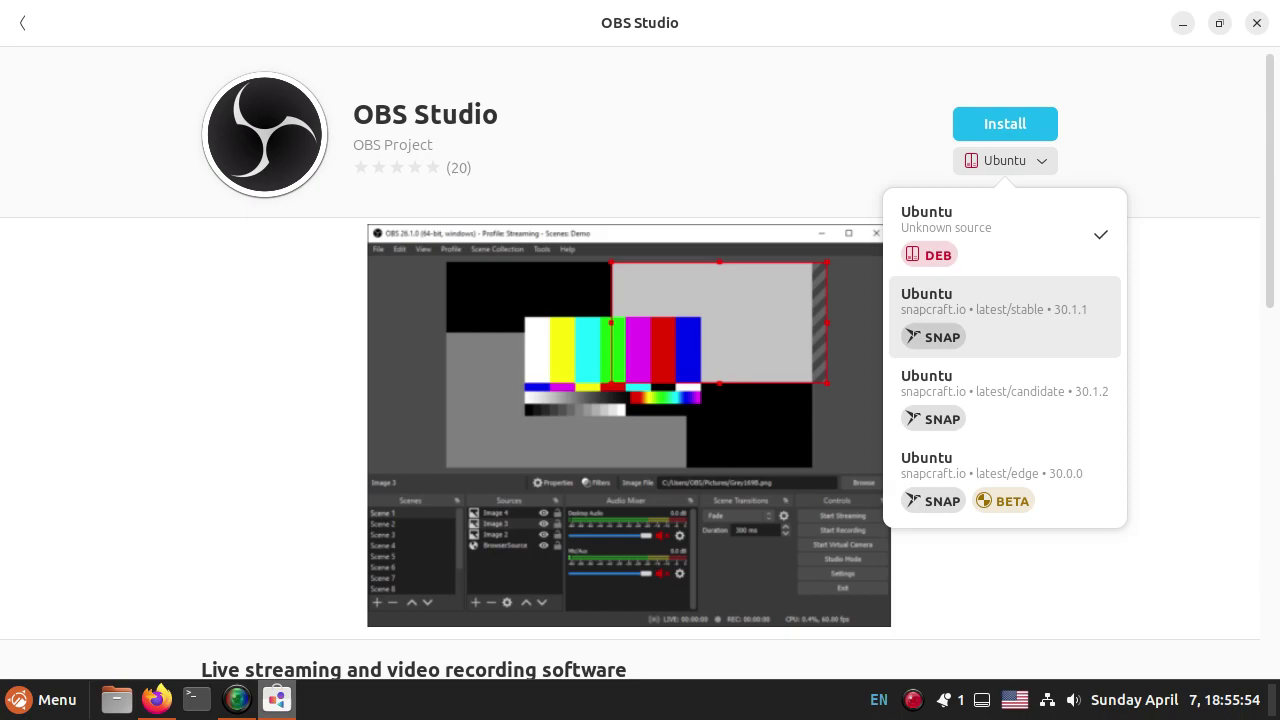
key("Down")
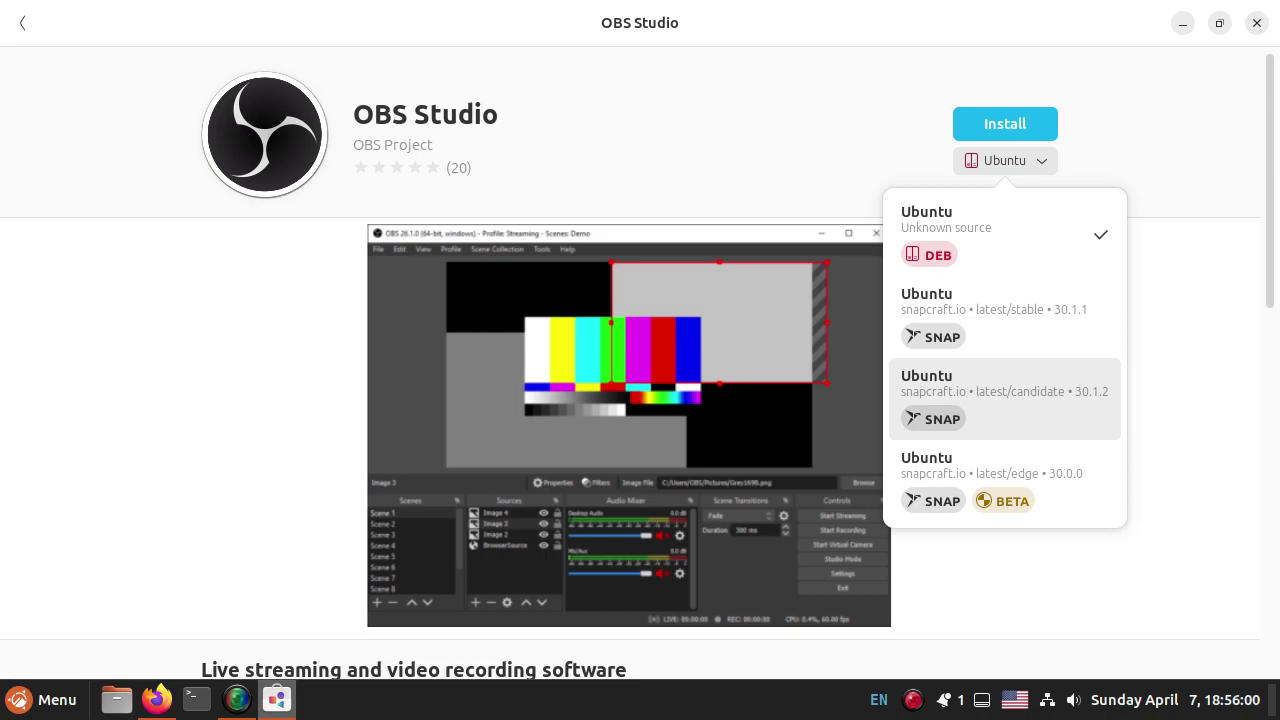
key("Down")
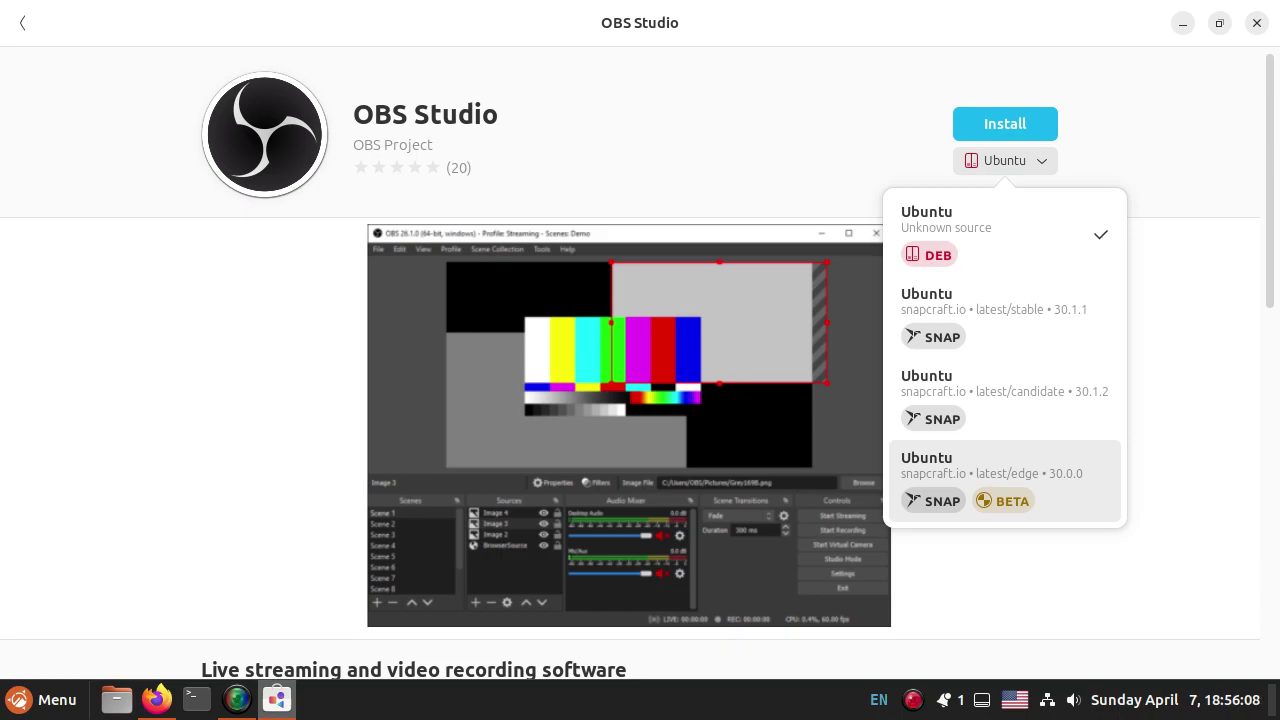
key("Up")
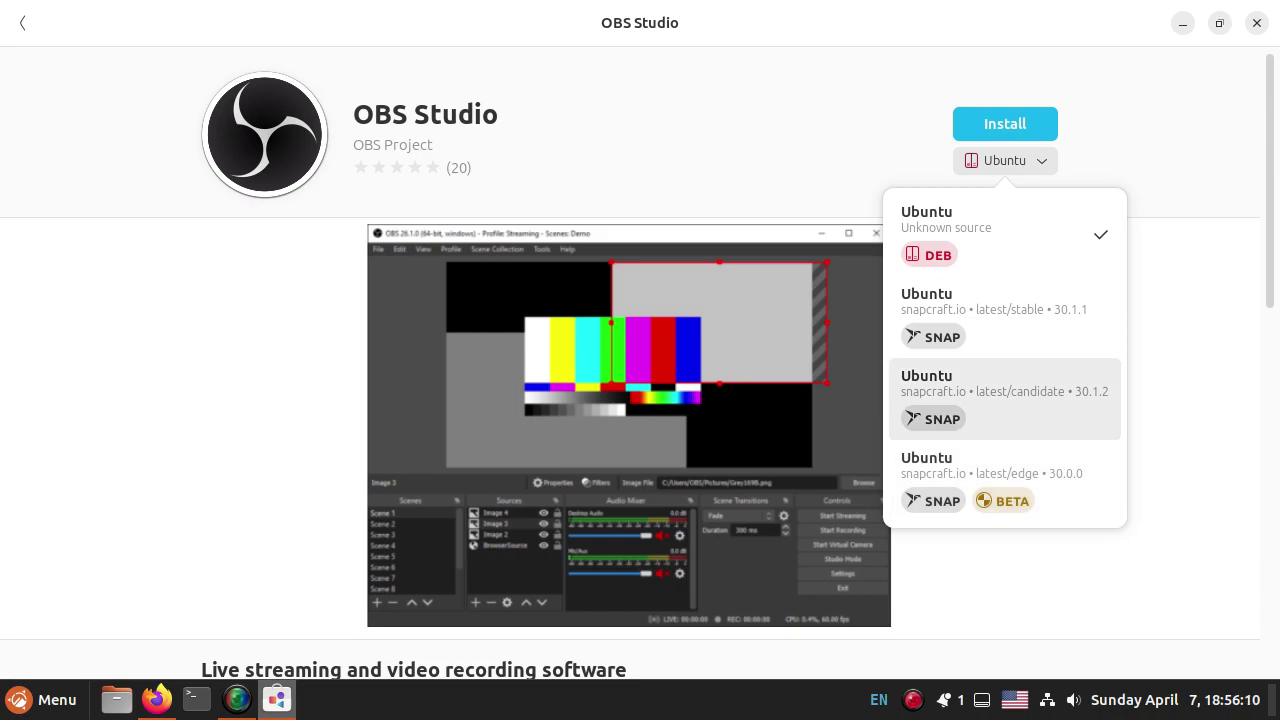
key("Up")
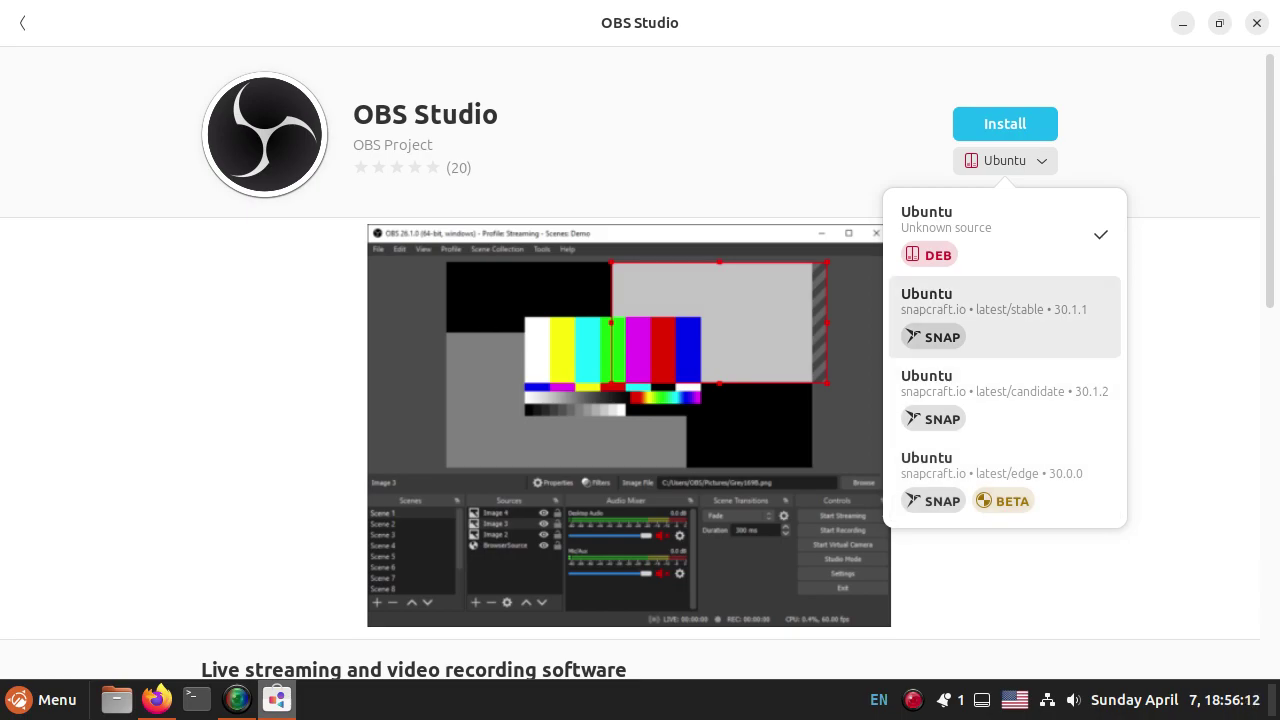
key("Return")
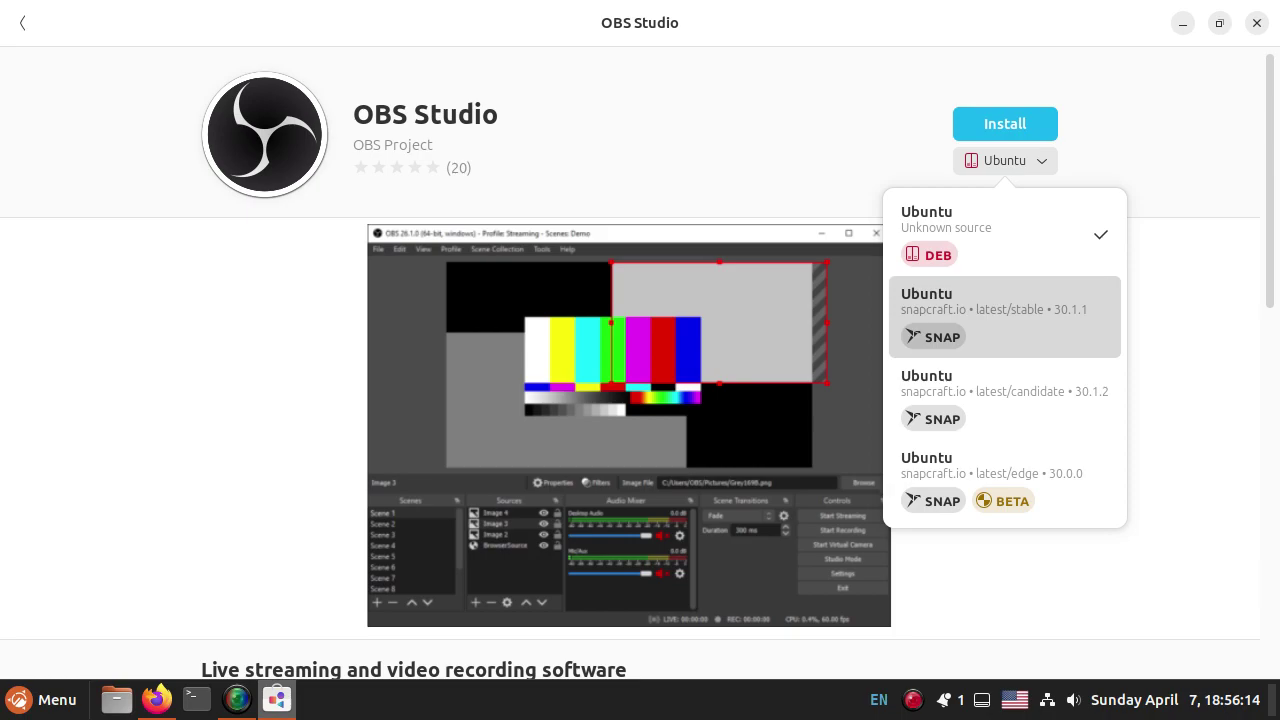
key("Return")
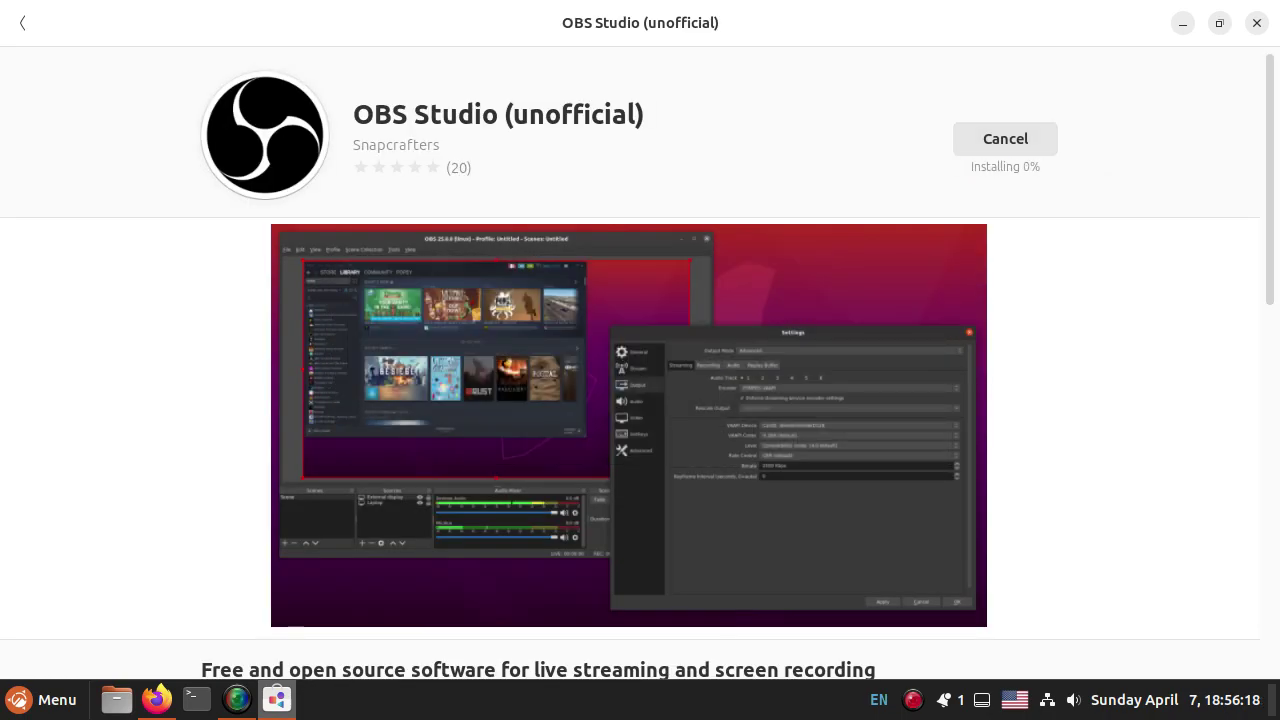
Step: Review the OBS Studio (unofficial) description and download details, and minimize the Software window
scroll(630, 362, "down", 1)
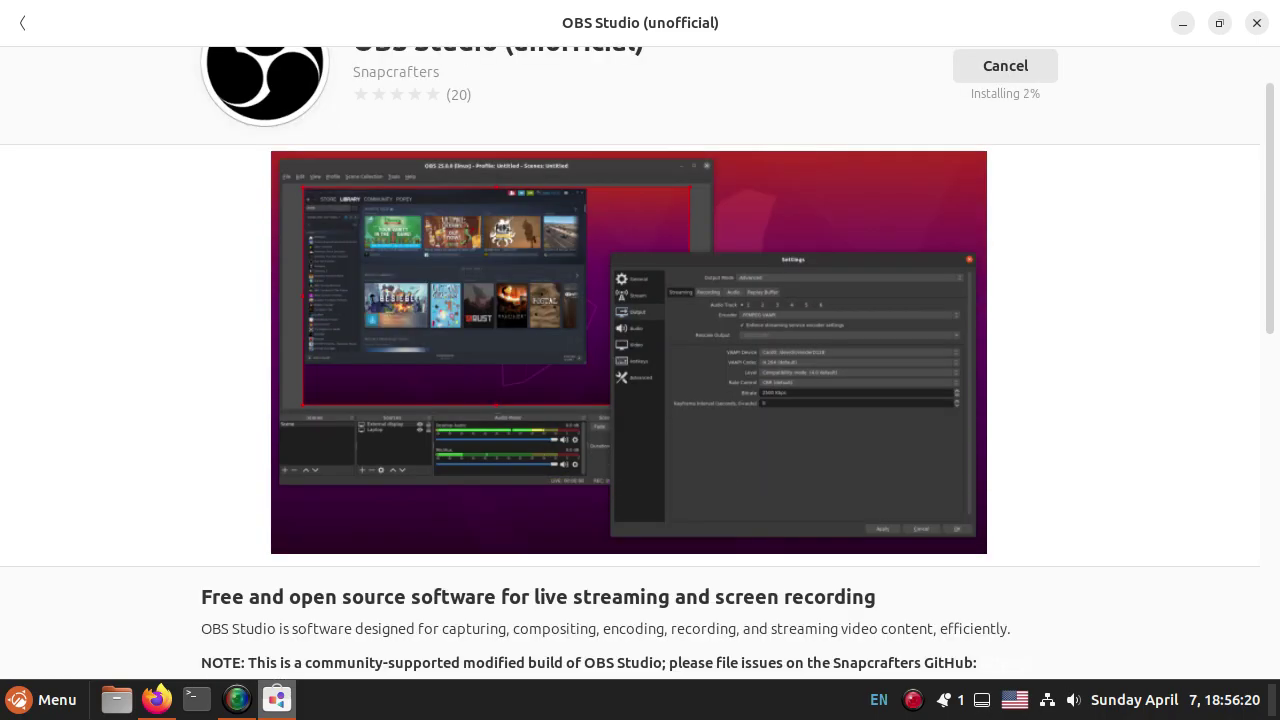
scroll(637, 363, "down", 2)
scroll(637, 363, "down", 2)
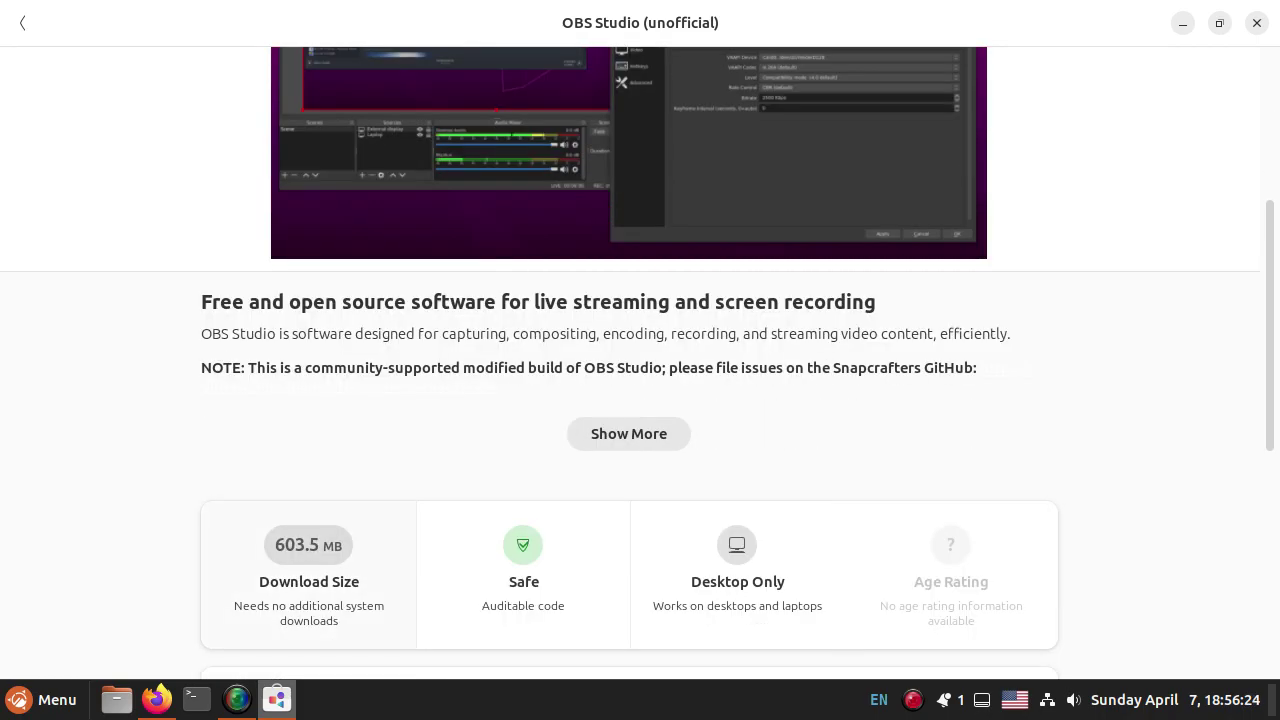
scroll(637, 363, "up", 5)
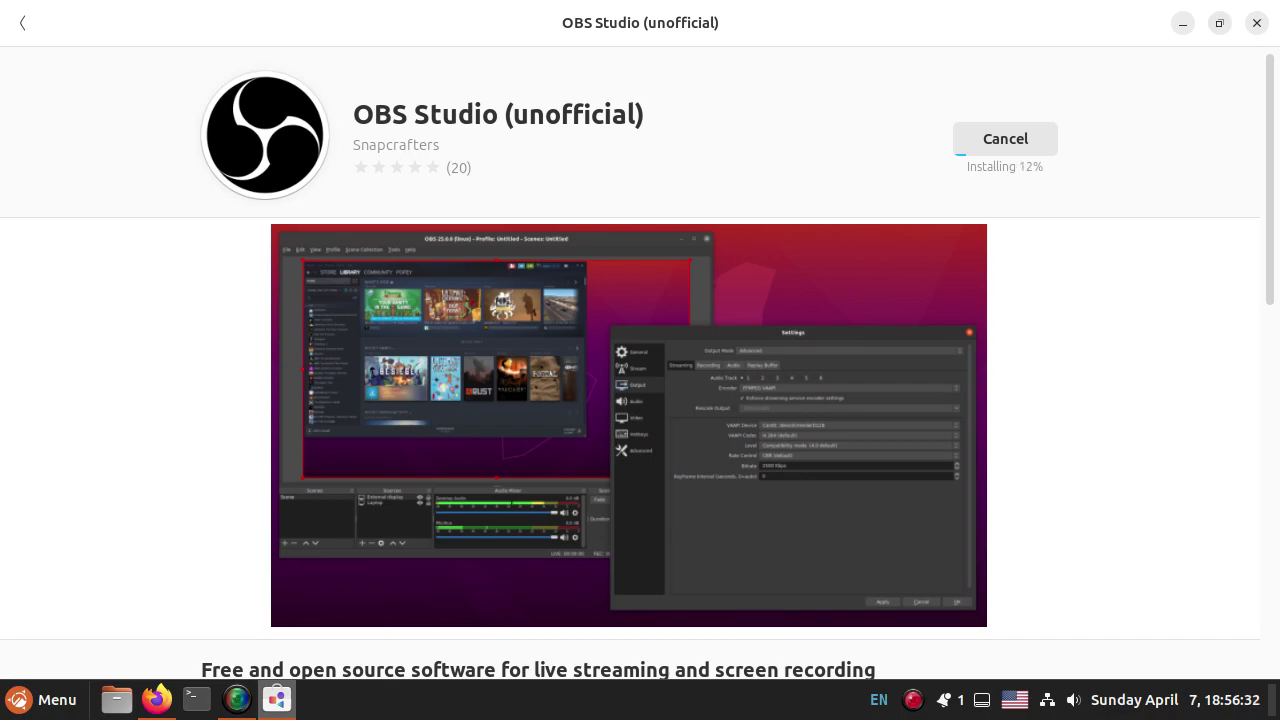
left_click(1183, 22)
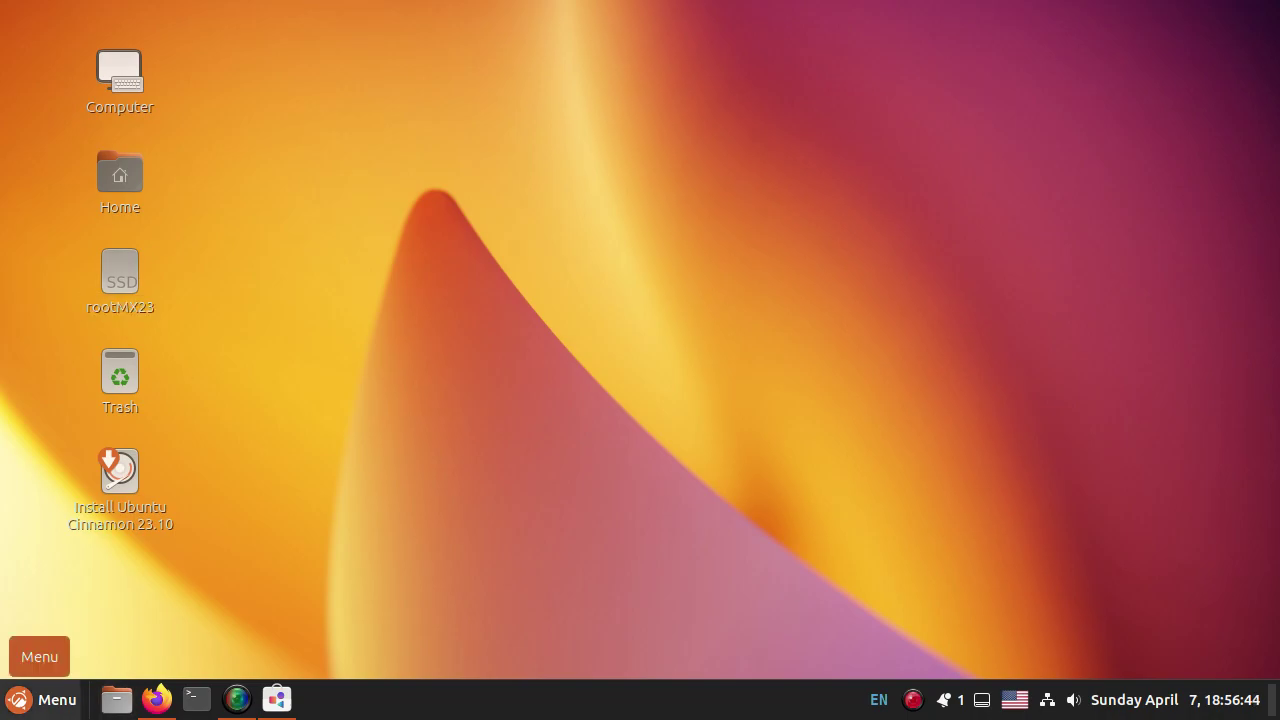
Step: Open a terminal and try to run htop
left_click(40, 699)
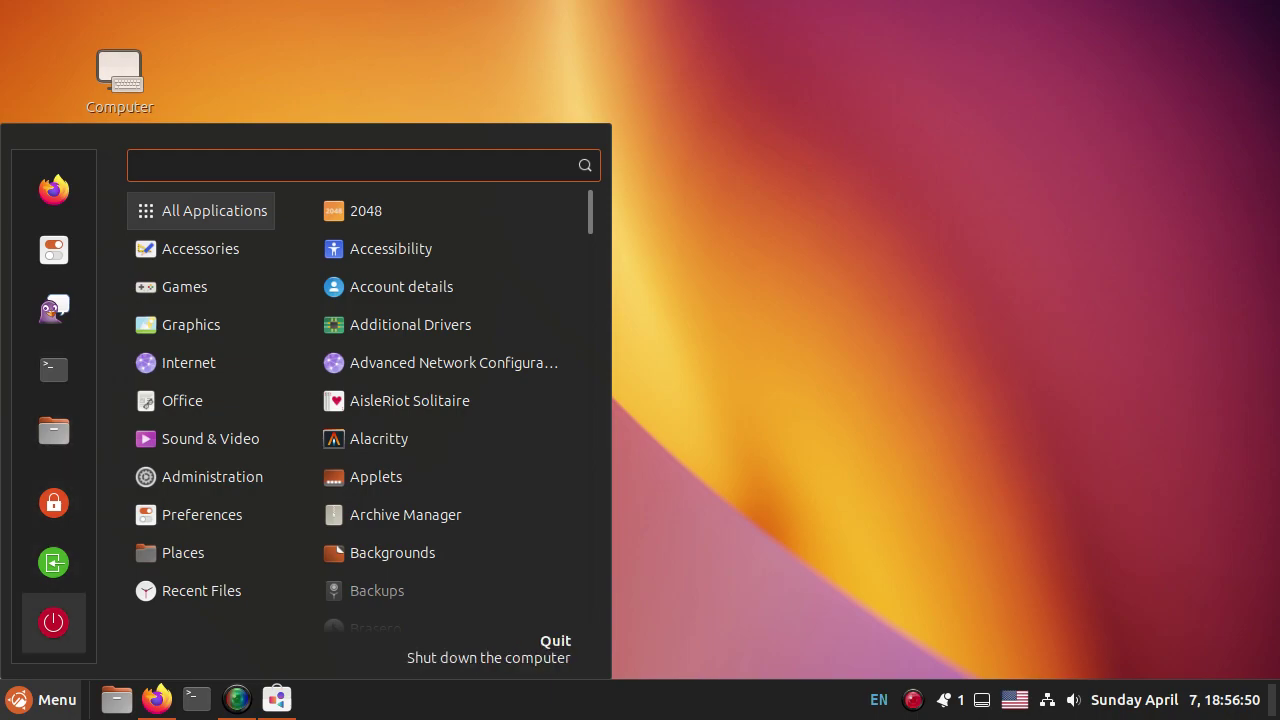
left_click(54, 369)
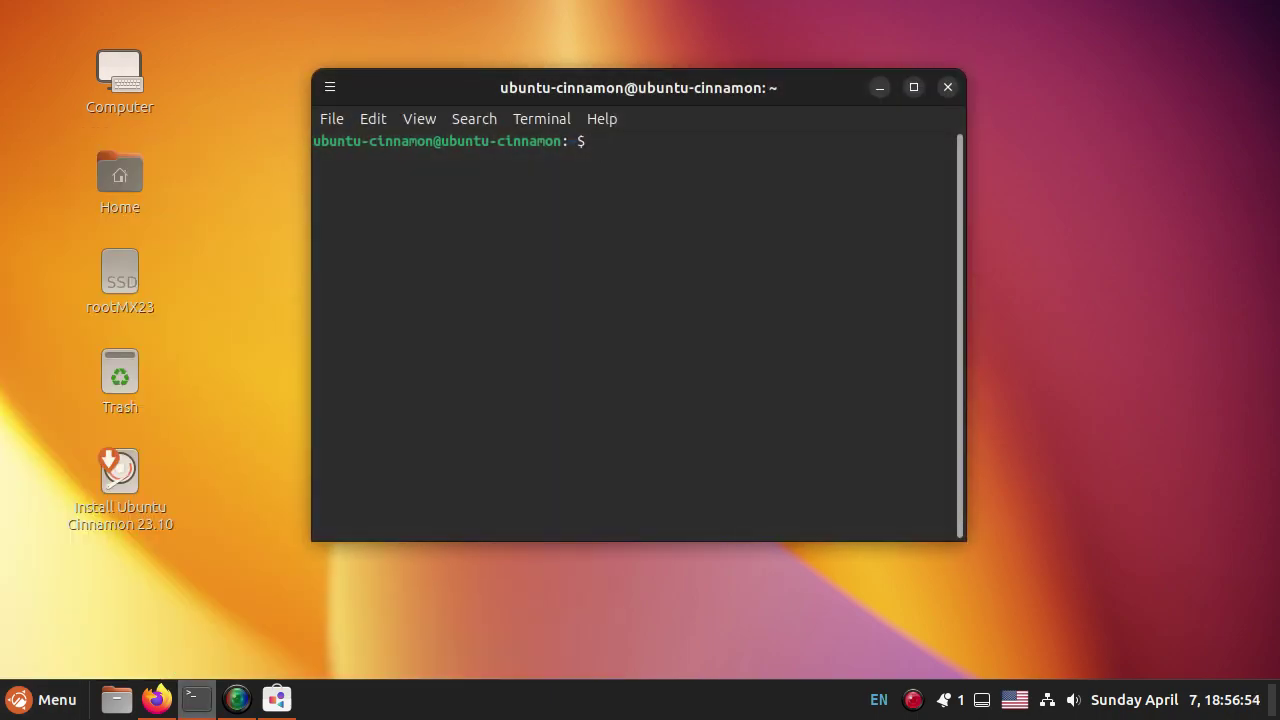
type("htop")
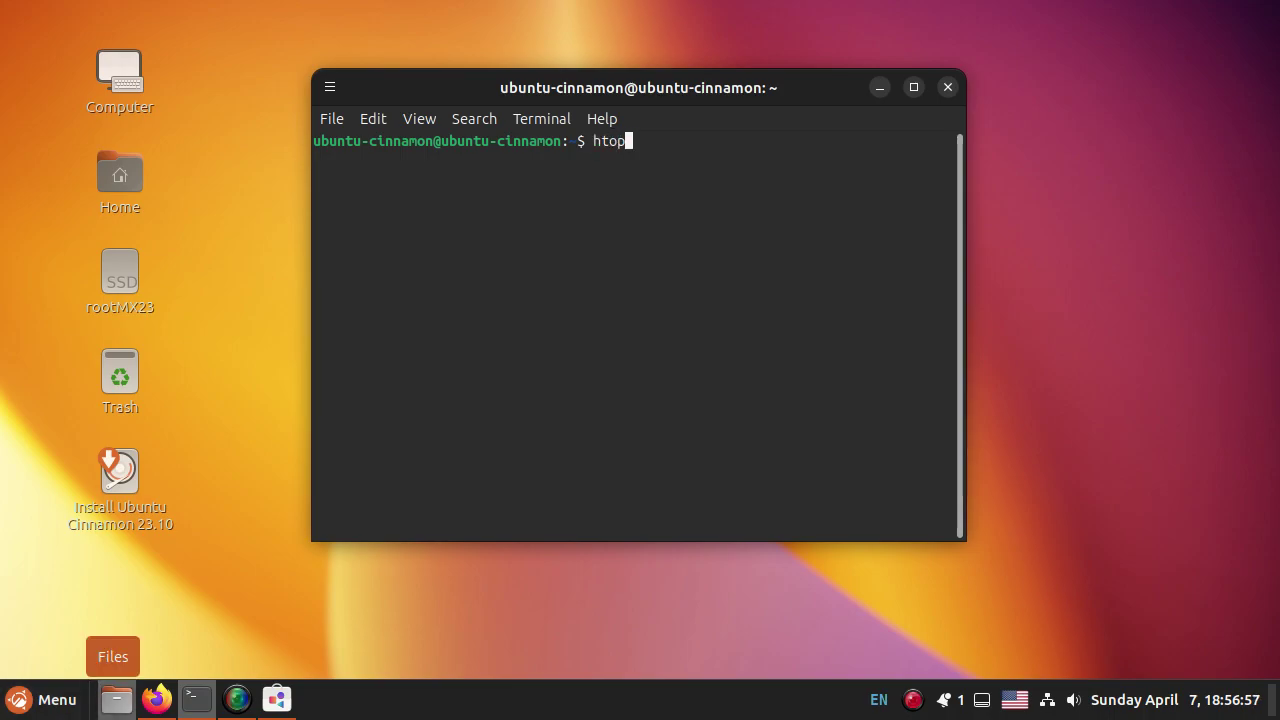
key("Return")
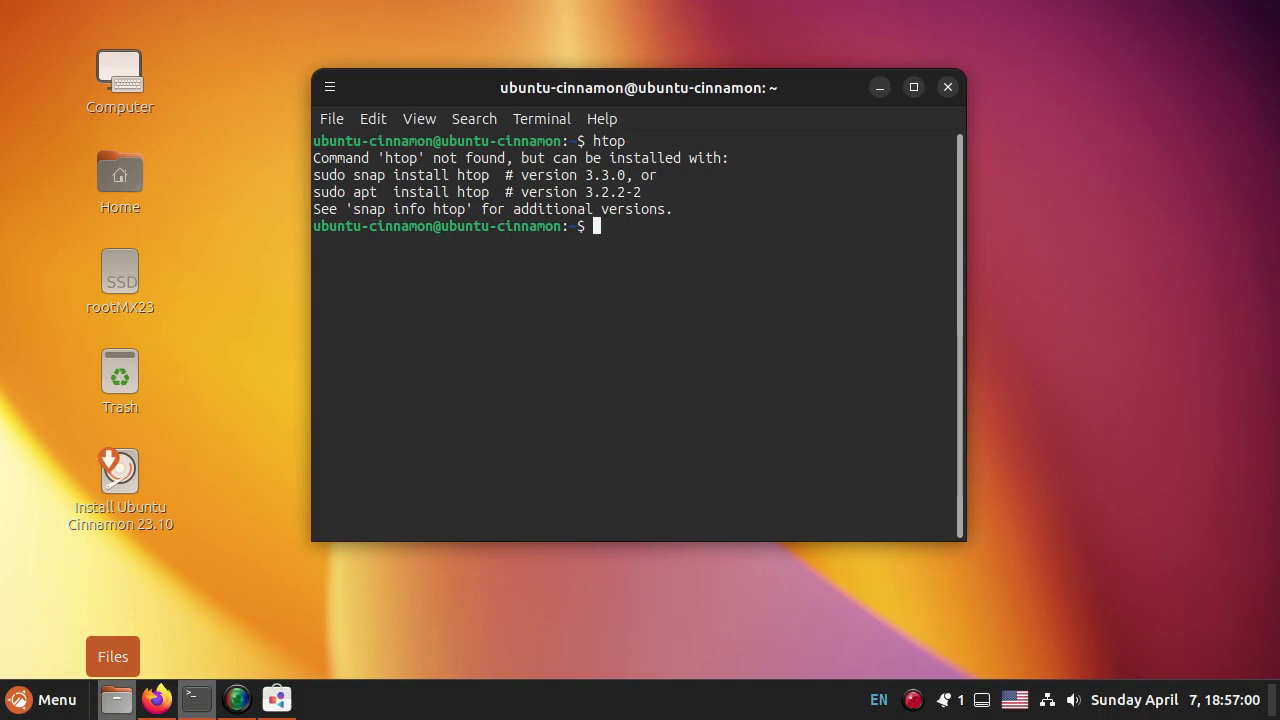
Step: Install htop with sudo apt install htop and run it to view the system's resource usage
type("sudo apt in")
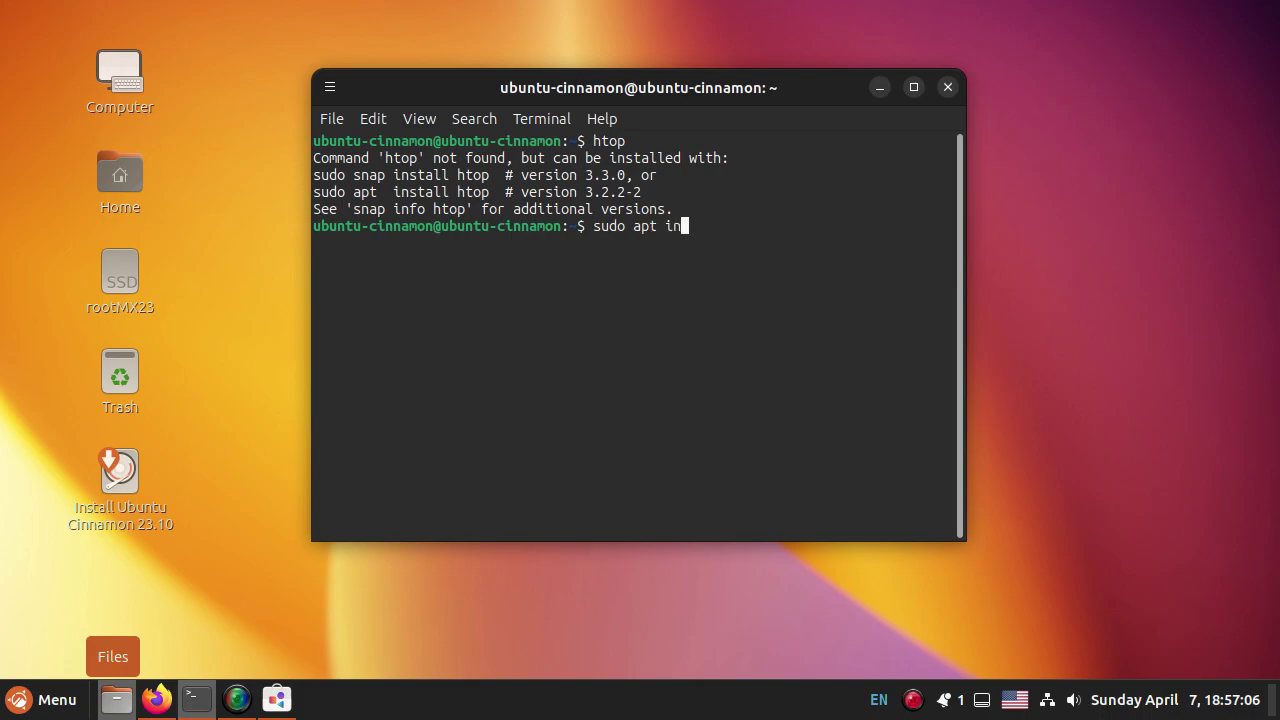
type("stall htop")
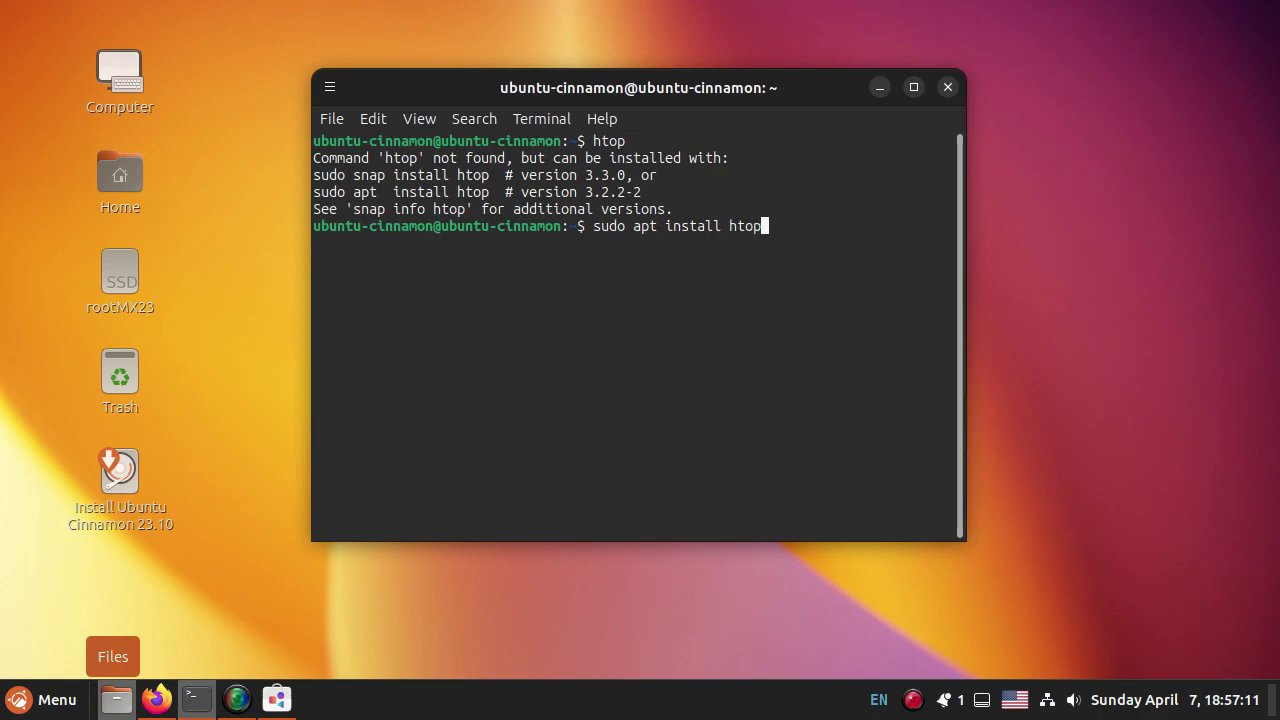
key("Return")
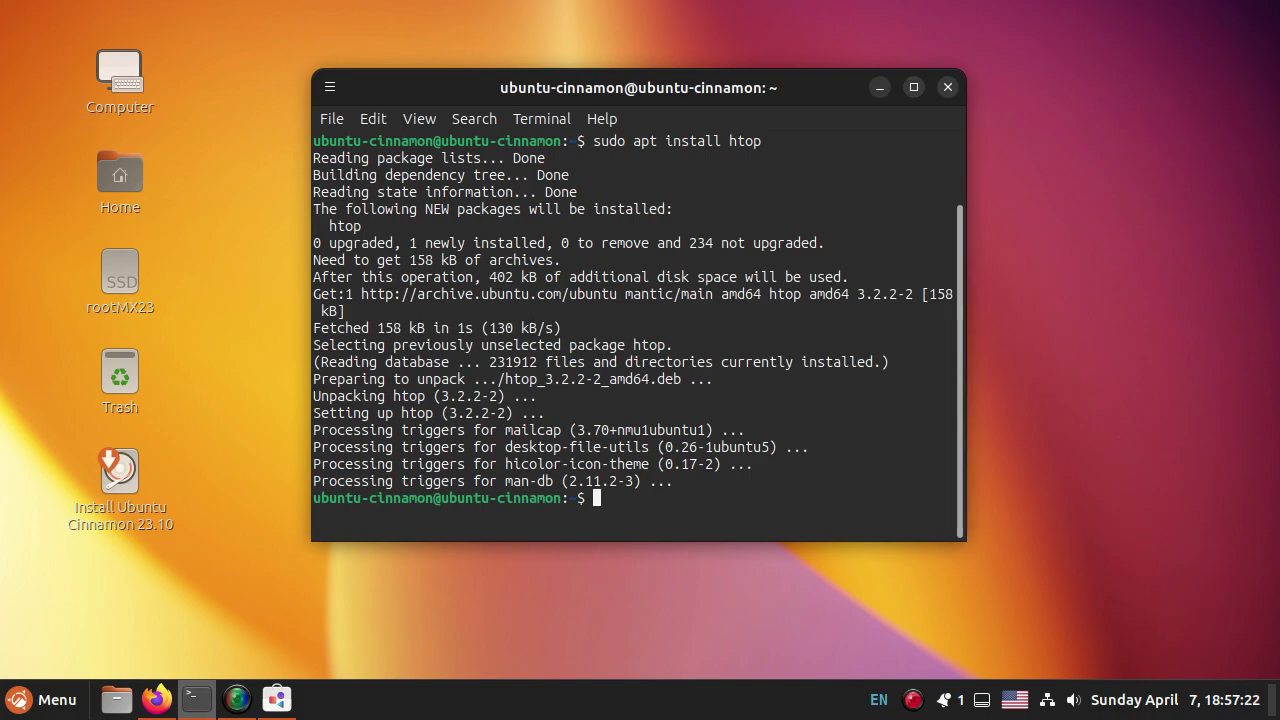
type("htop")
key("Return")
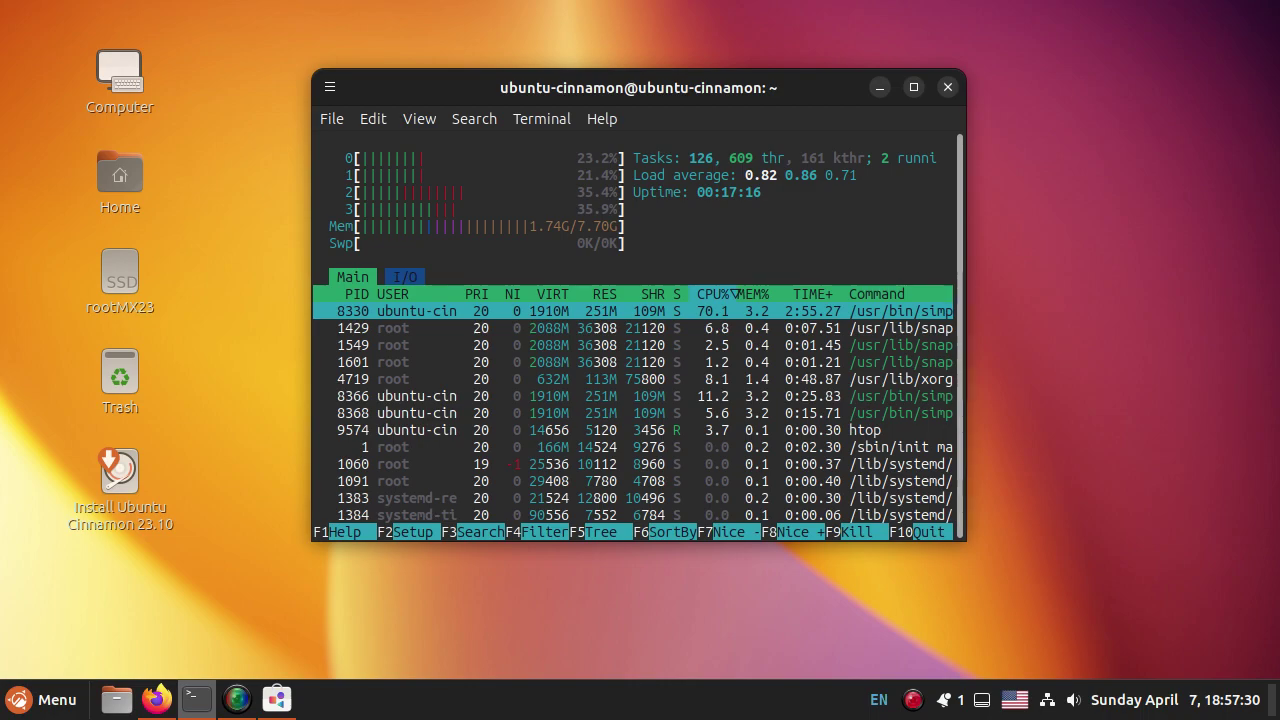
Step: Move the terminal window aside, and open the Files application to view the home folder before closing it
left_click_drag(638, 87, 673, 115)
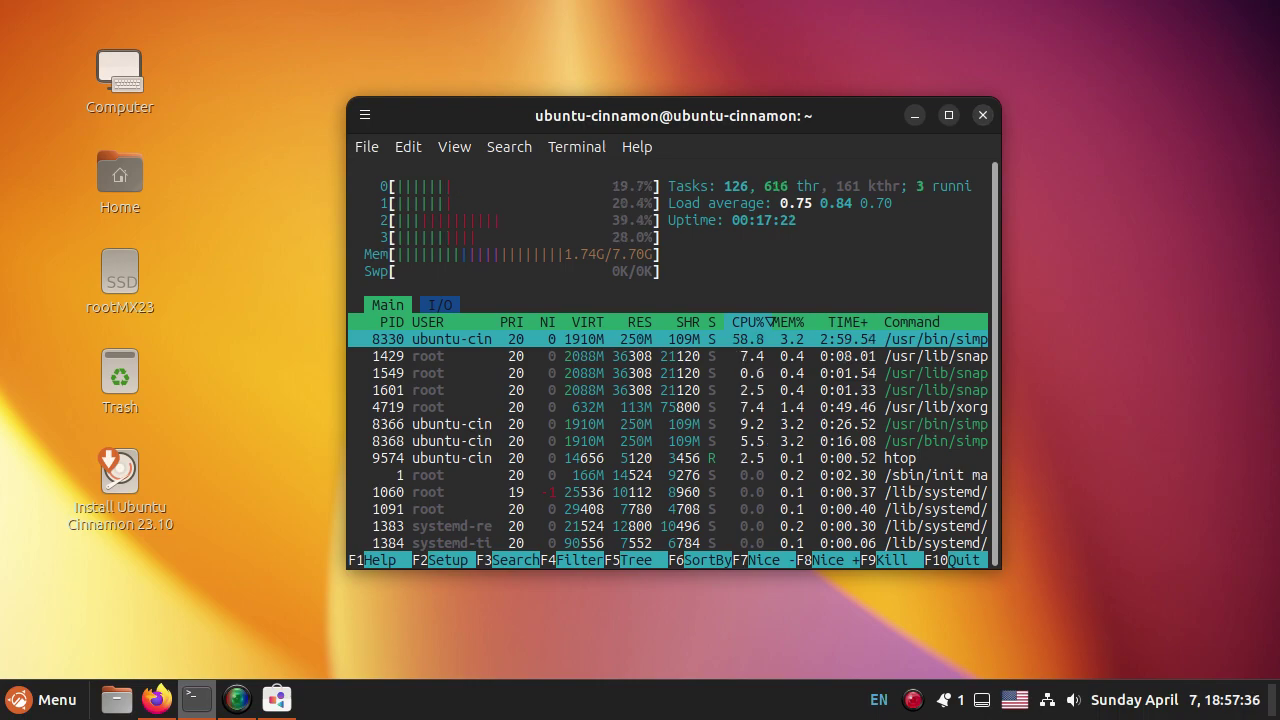
left_click(42, 700)
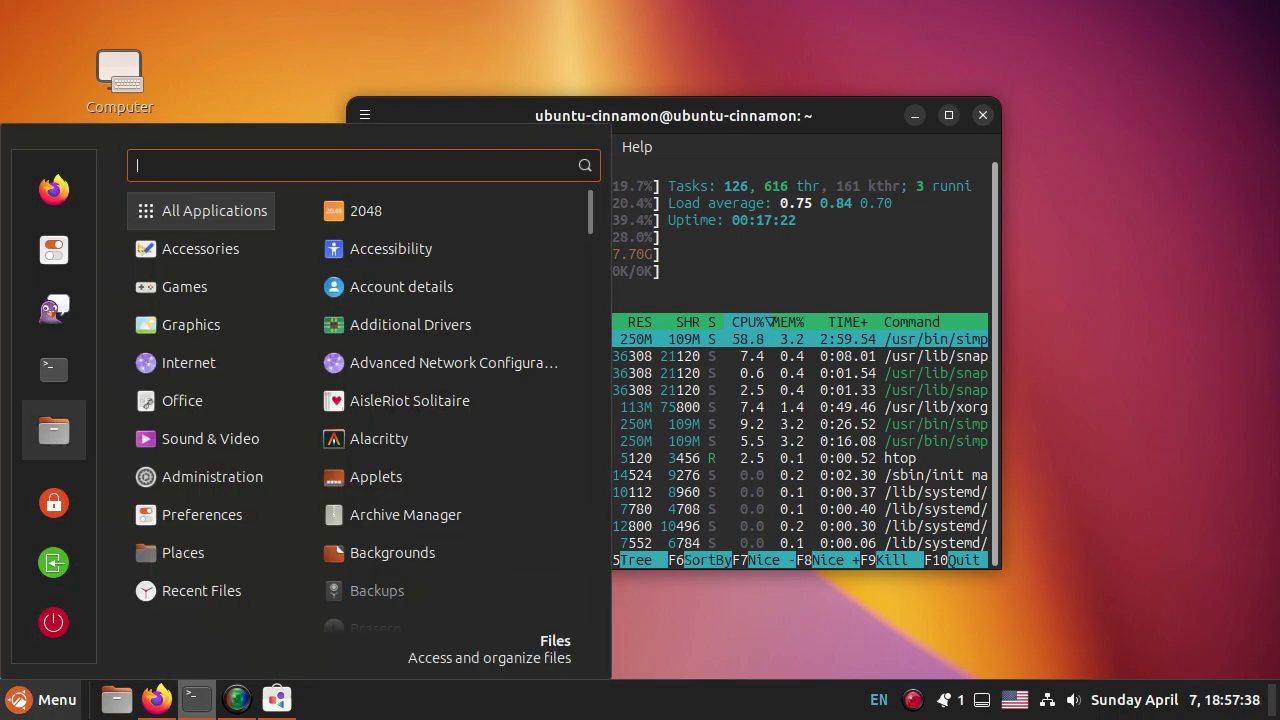
left_click(54, 430)
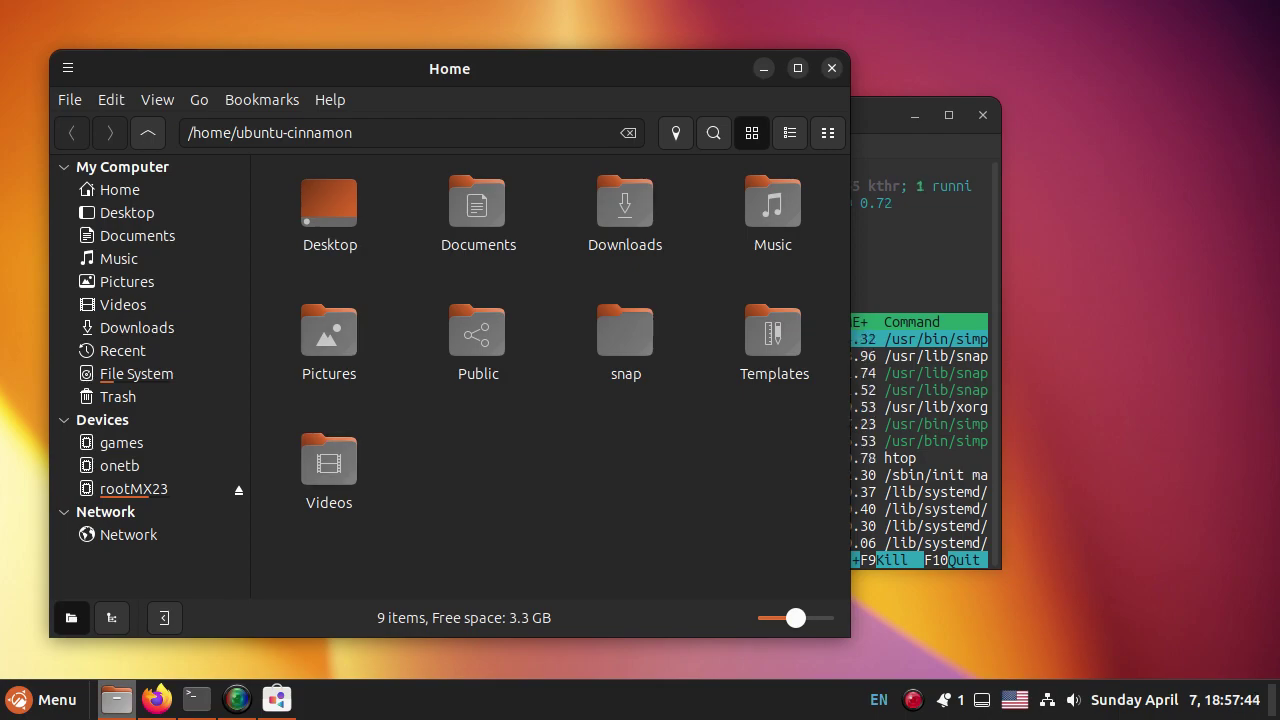
left_click(831, 67)
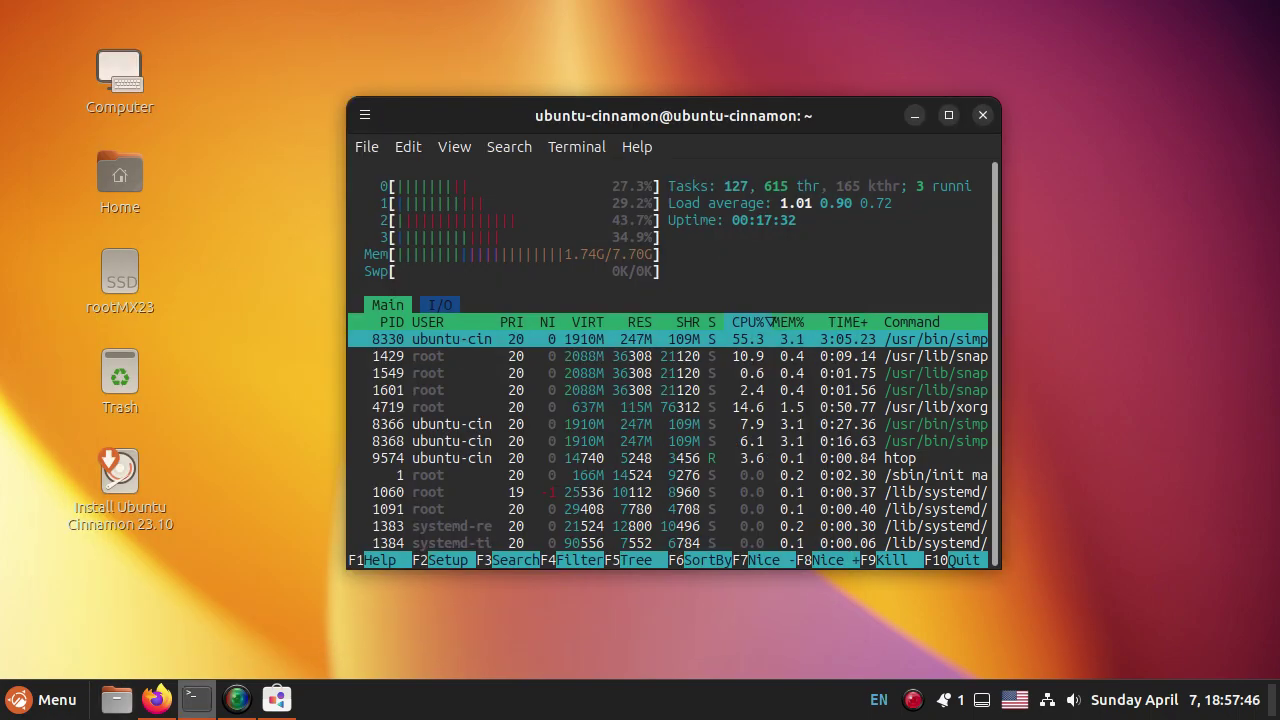
Step: Reposition the terminal window and close it together with its running htop process
left_click_drag(672, 115, 604, 61)
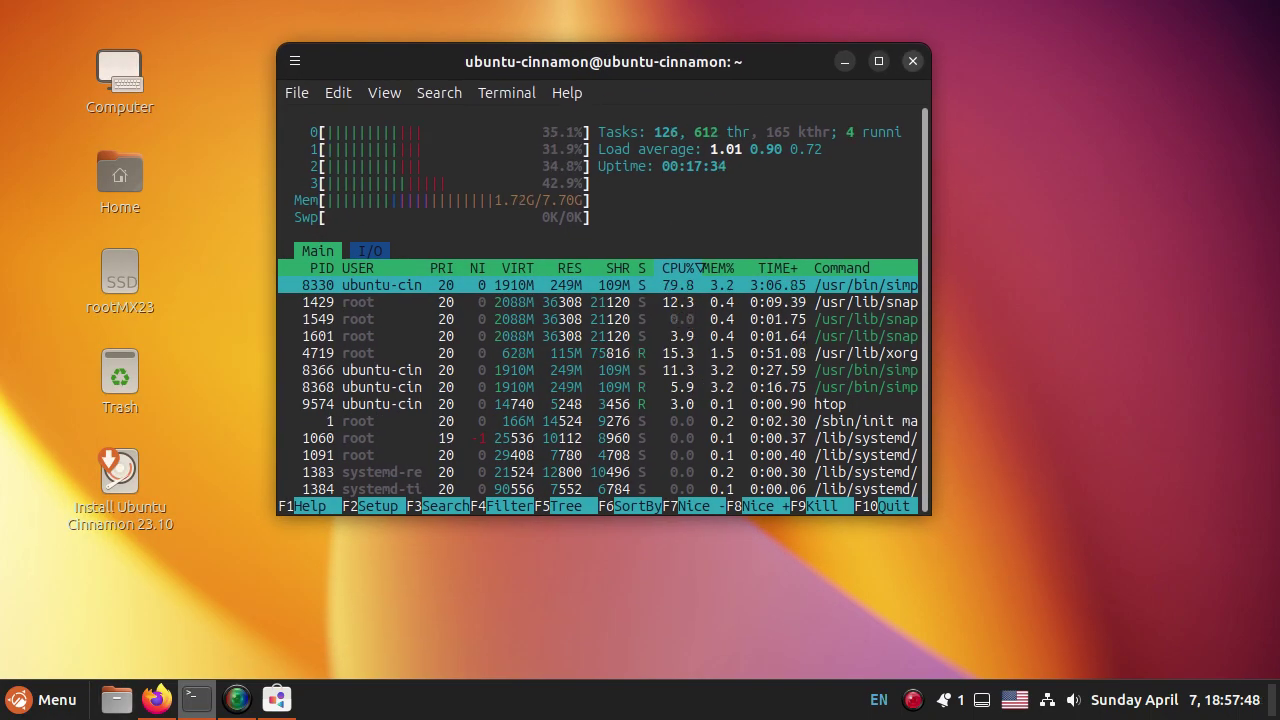
left_click(912, 61)
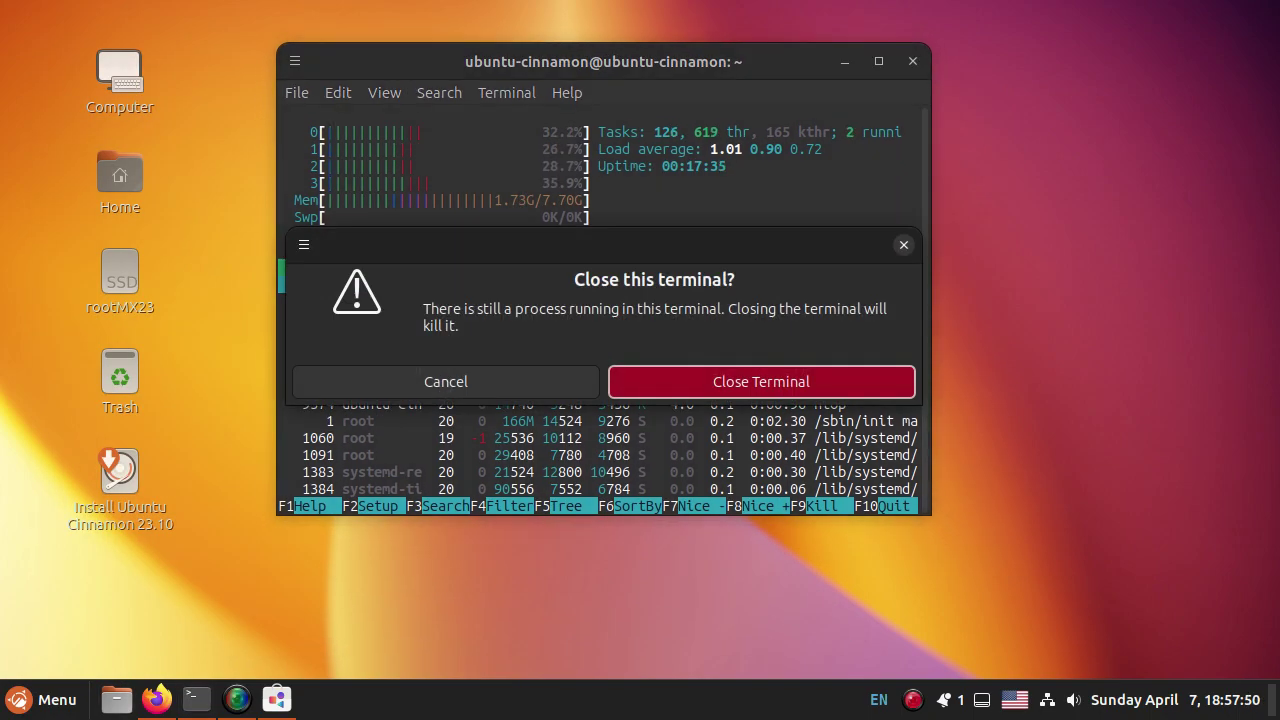
key("Return")
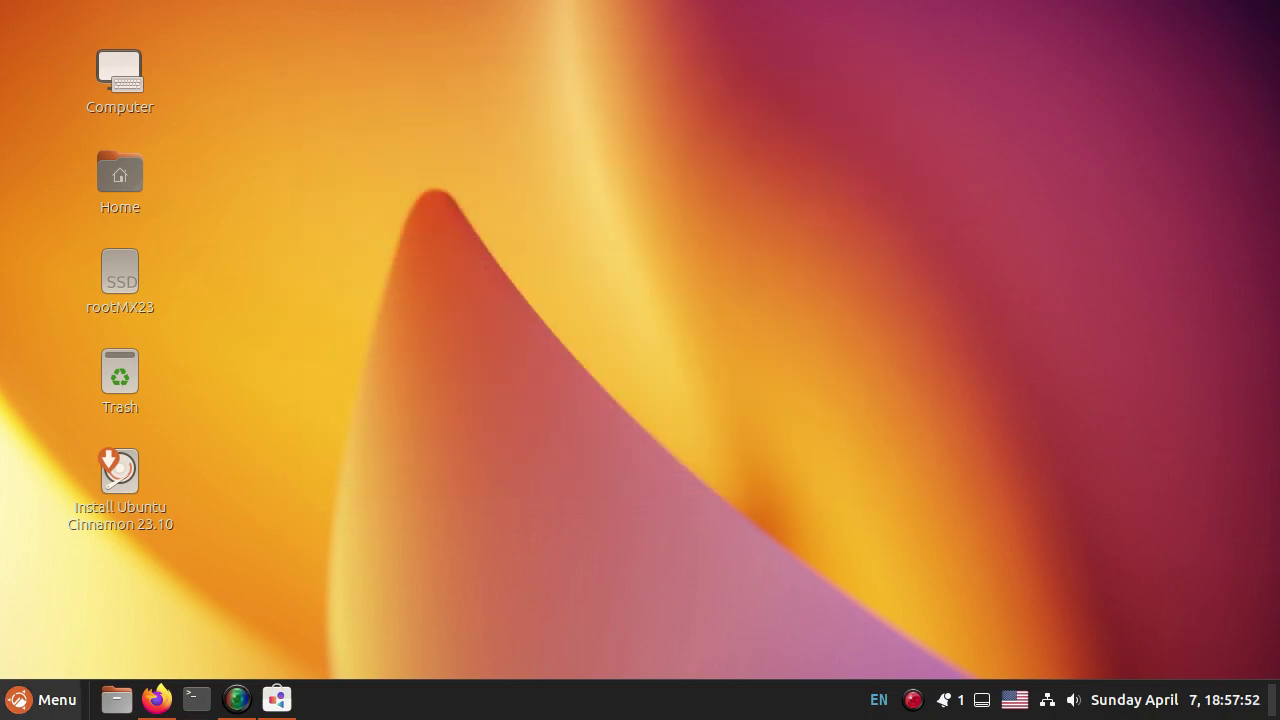
Step: Open the application menu and browse its categories from Internet through Accessories to Places
left_click(41, 699)
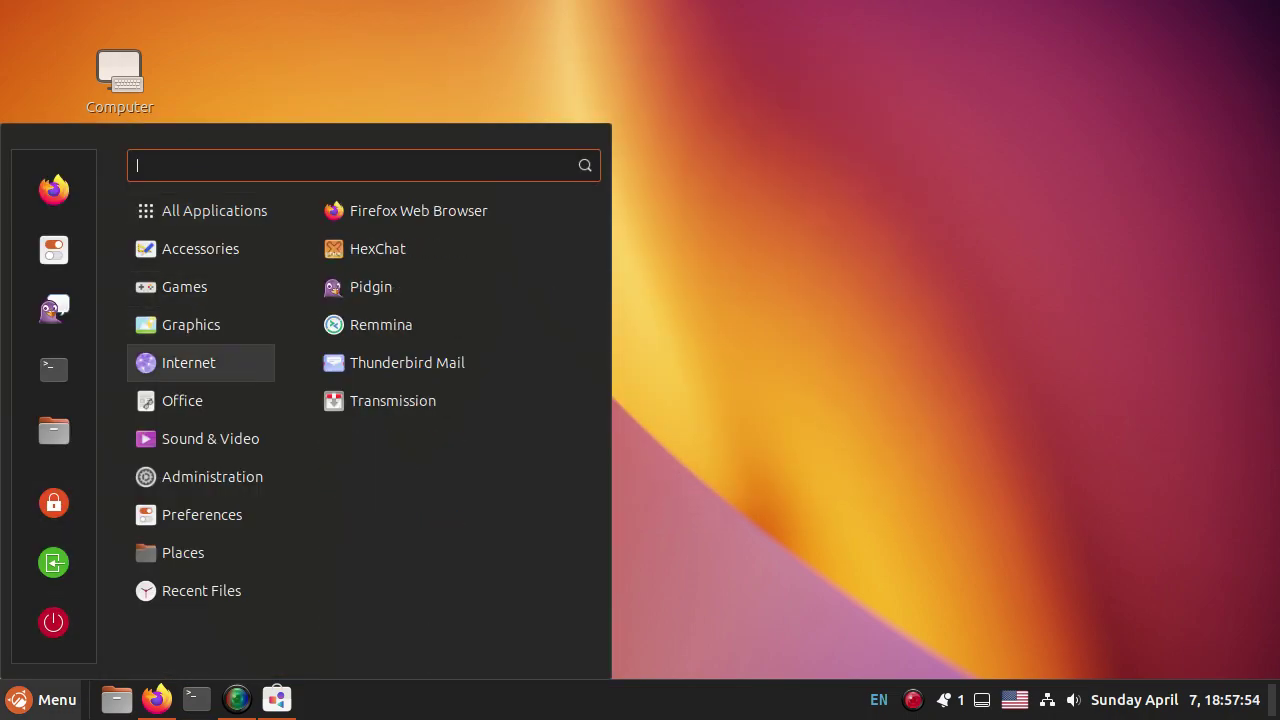
key("Down")
key("Up")
key("Up")
key("Up")
key("Up")
key("Up")
key("Up")
key("Up")
key("Up")
key("Up")
key("Down")
key("Down")
key("Down")
key("Down")
key("Down")
key("Down")
key("Down")
key("Down")
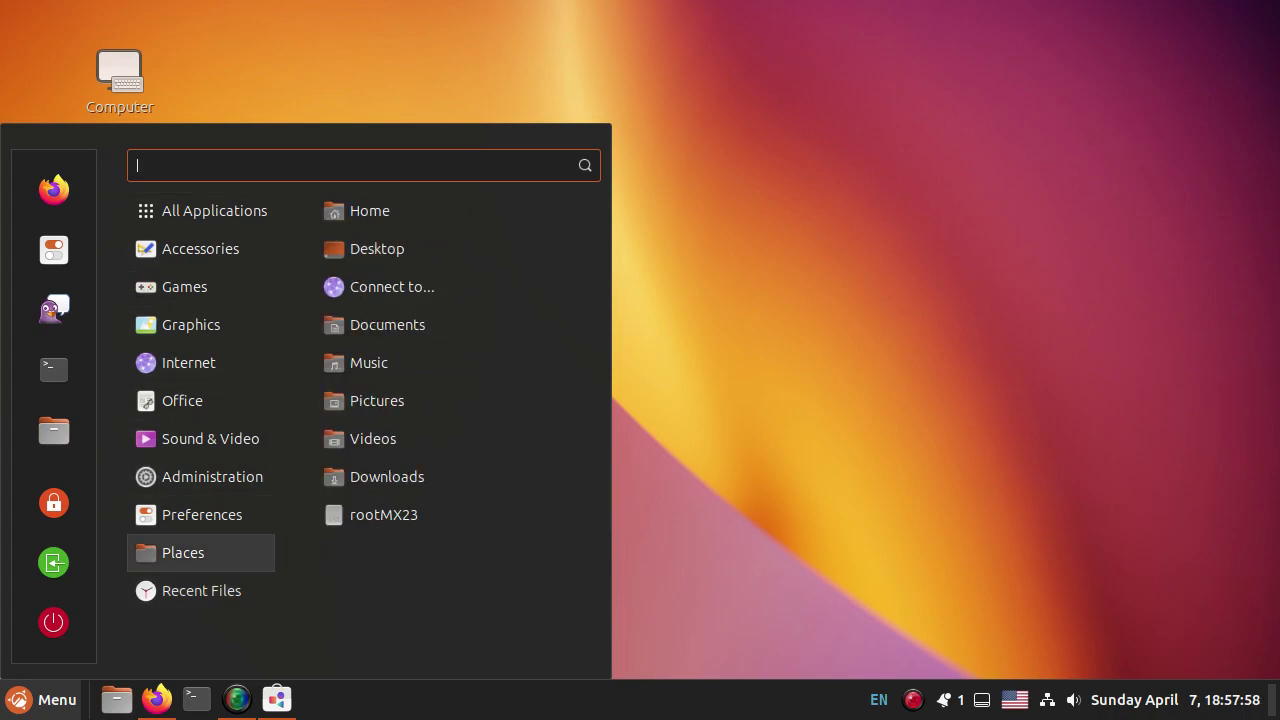
Step: Browse the applications in the Games category, from 2048 down to Tali
key("Up")
key("Up")
key("Up")
key("Up")
key("Up")
key("Up")
key("Up")
key("Right")
key("Up")
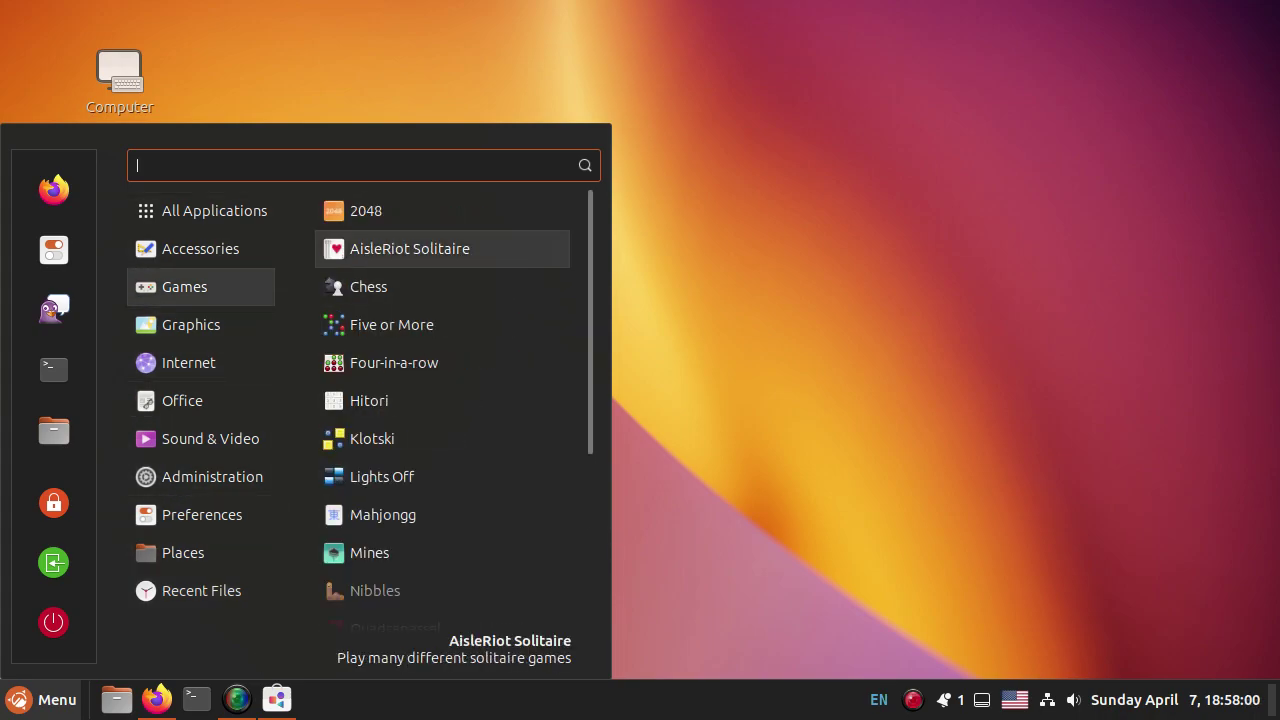
key("Up")
key("Down")
key("Down")
key("Down")
key("Down")
key("Down")
key("Down")
key("Down")
key("Down")
key("Down")
key("Down")
key("Down")
key("Down")
key("Down")
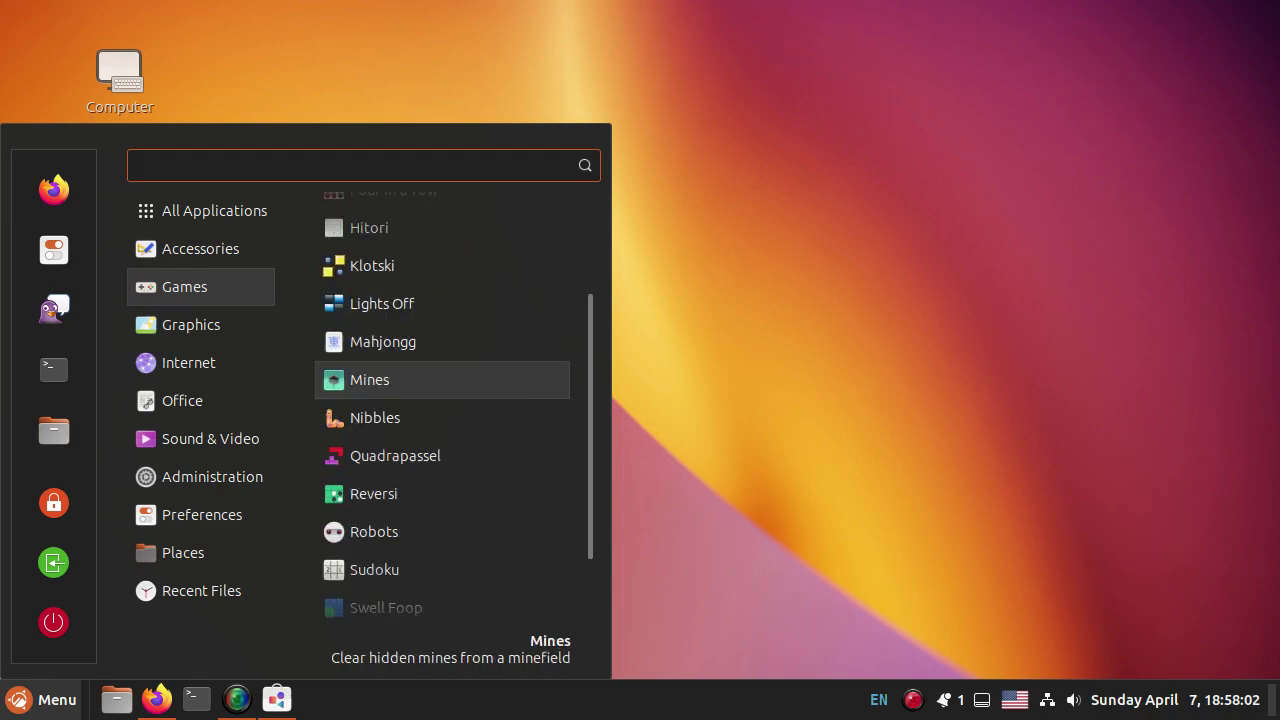
key("Down")
key("Down")
key("Down")
key("Down")
key("Down")
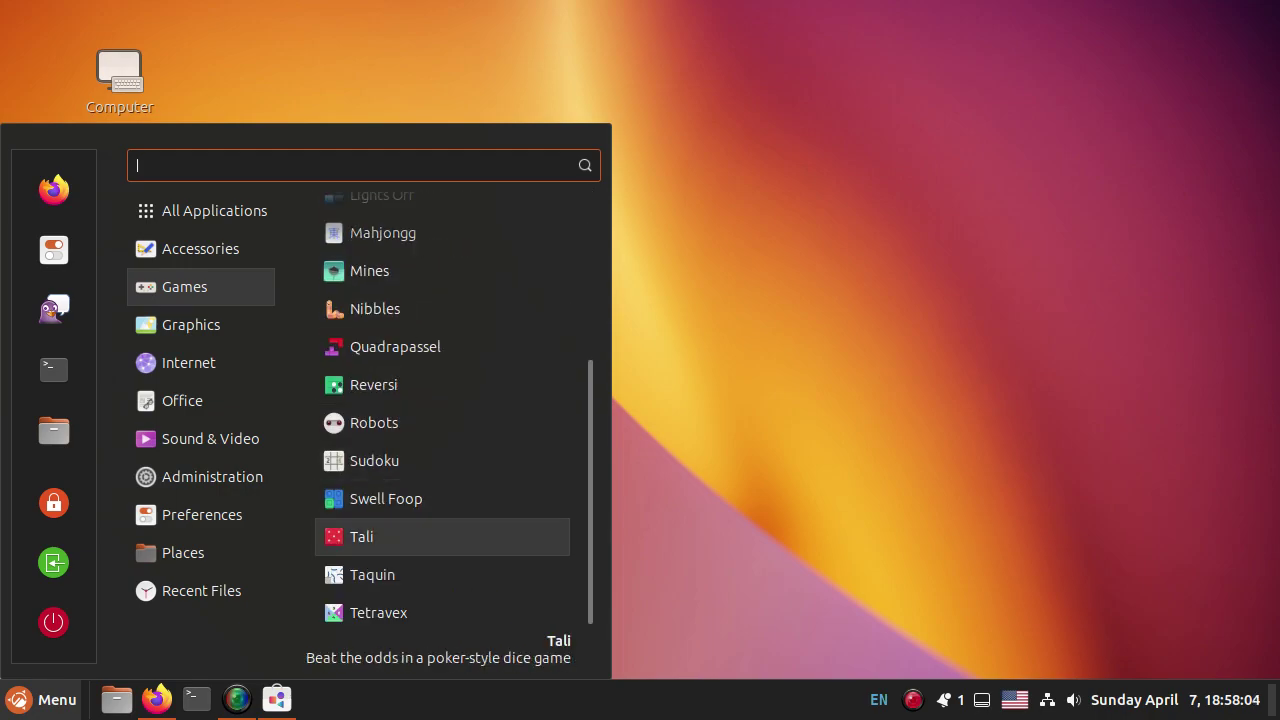
key("Up")
key("Up")
key("Up")
key("Up")
key("Up")
key("Up")
key("Up")
key("Left")
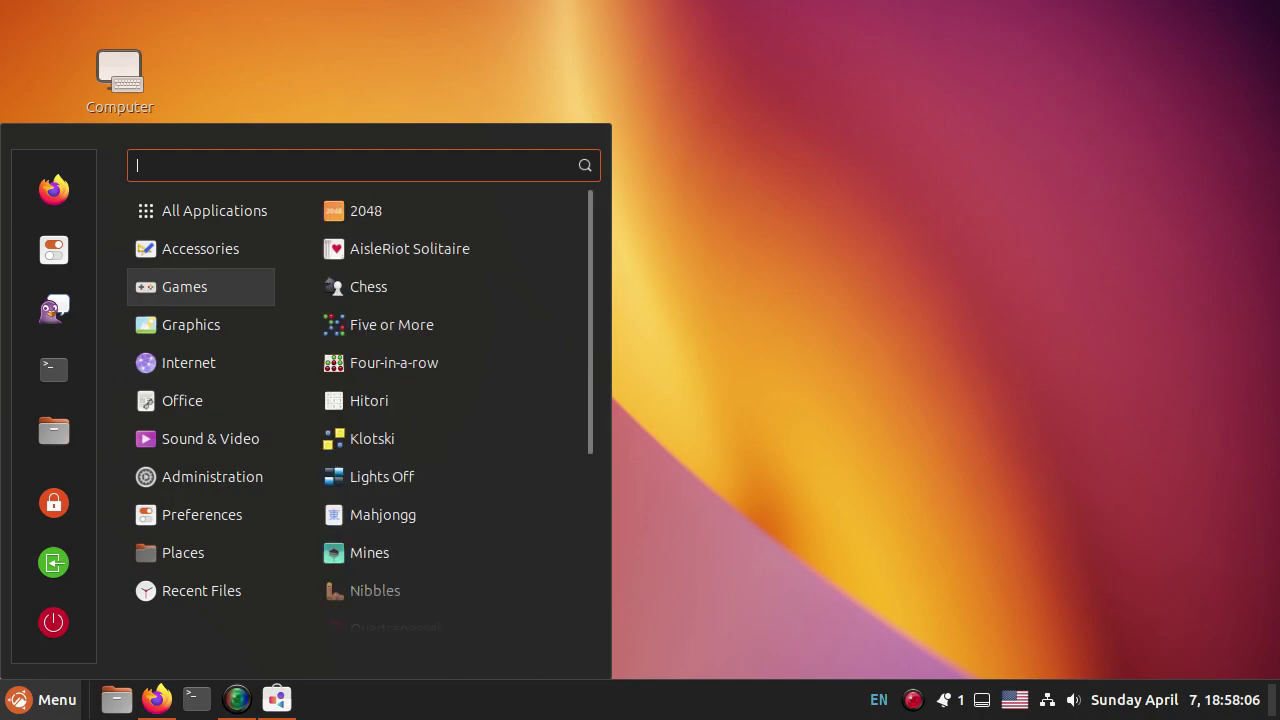
Step: Browse the applications in the Accessories category, from Archive Manager down to Virtual keyboard and back up
key("Up")
key("Right")
key("Down")
key("Down")
key("Down")
key("Down")
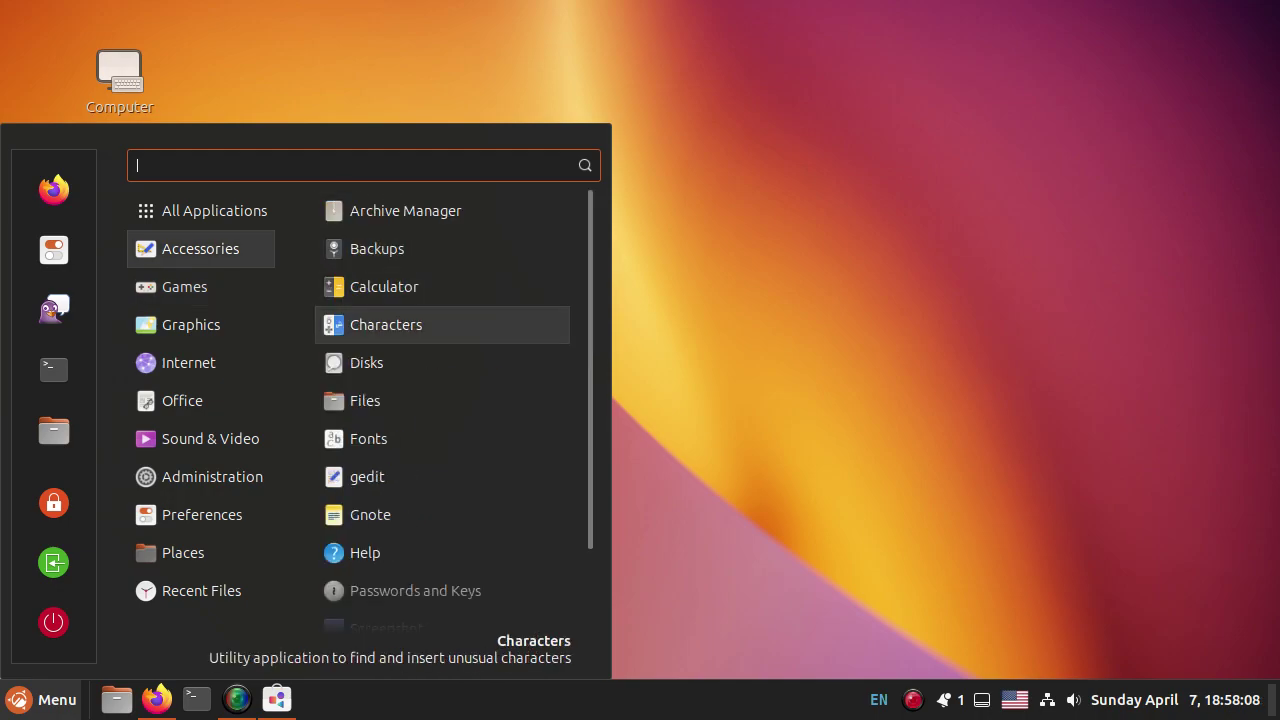
key("Down")
key("Down")
key("Up")
key("Up")
key("Down")
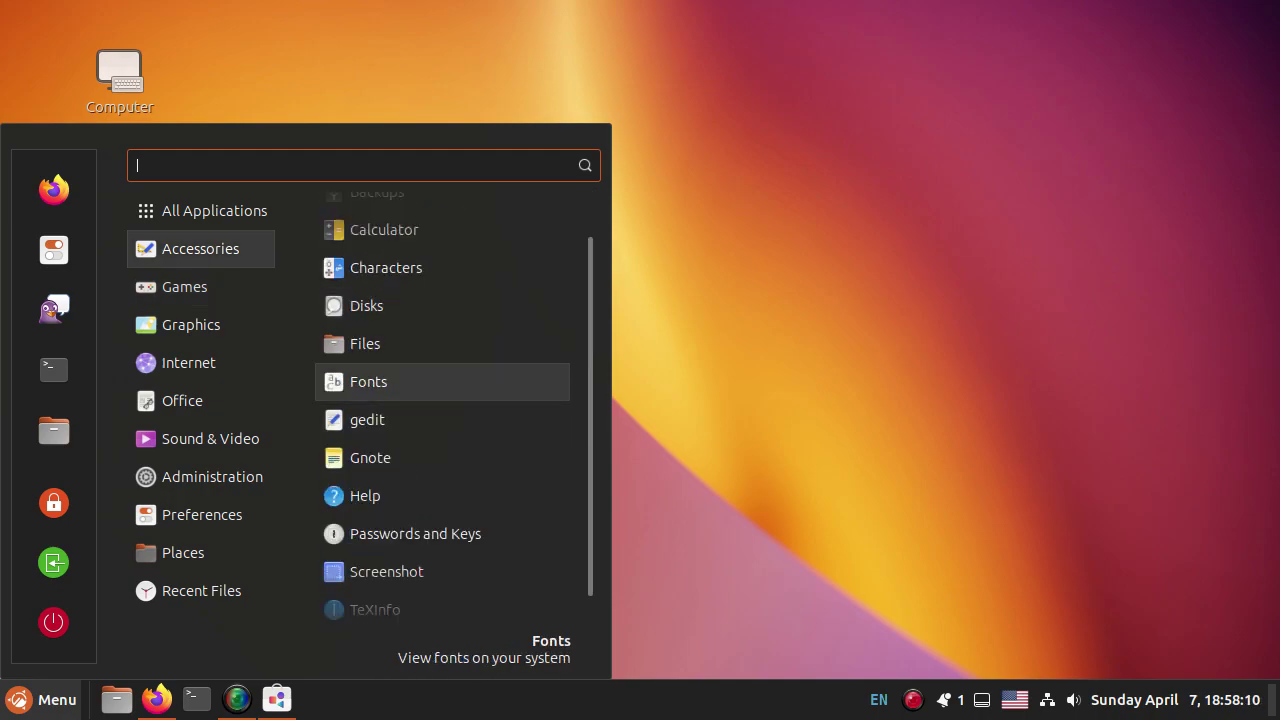
key("Down")
key("Down")
key("Down")
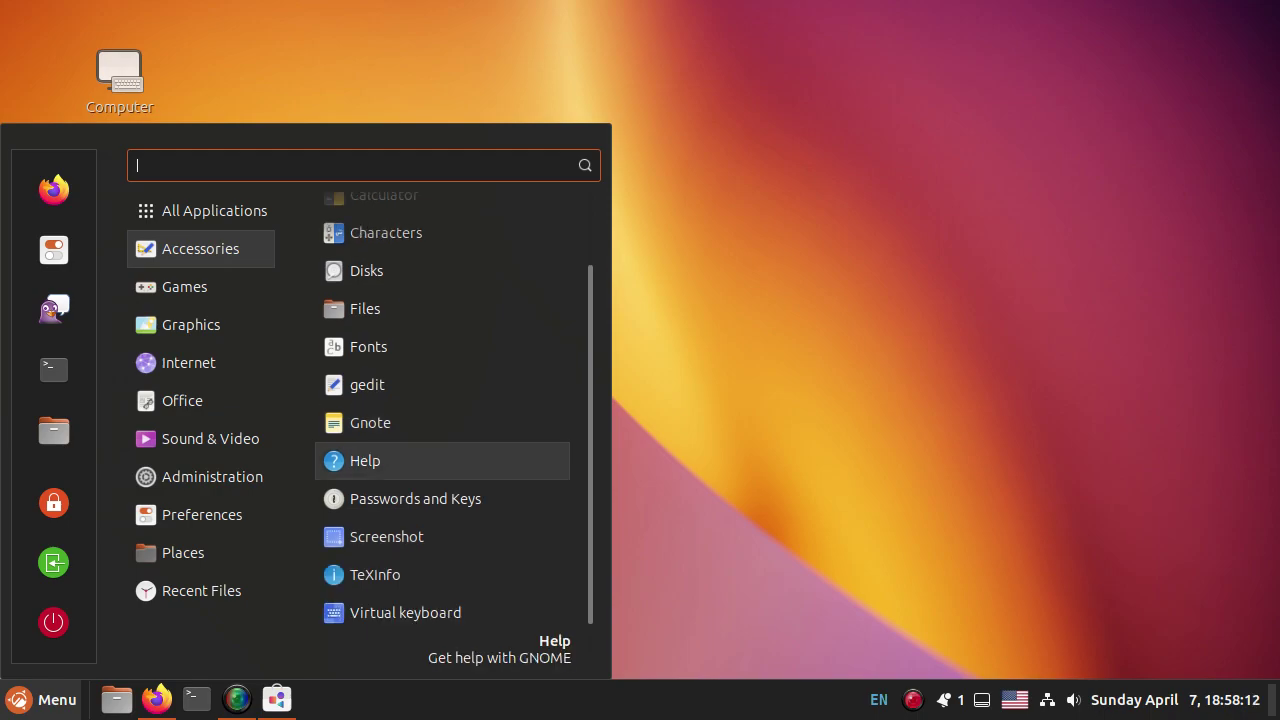
key("Down")
key("Down")
key("Down")
key("Down")
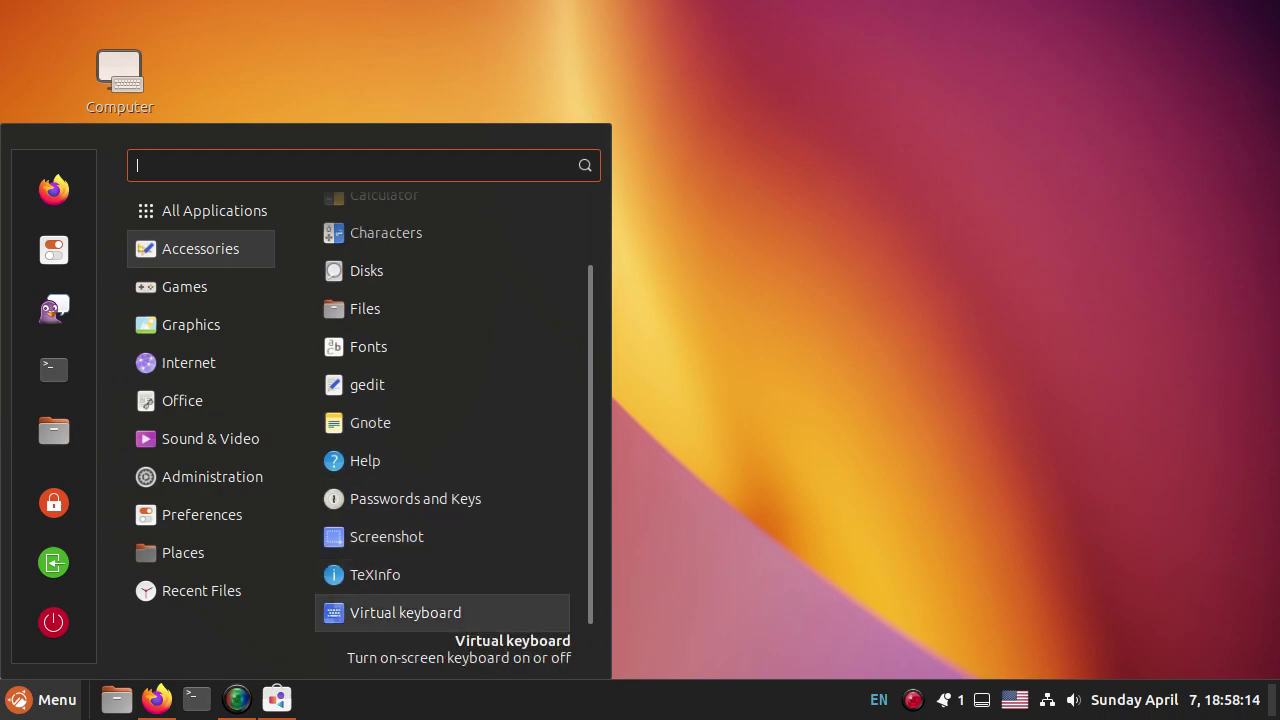
key("Up")
key("Up")
key("Up")
key("Up")
key("Up")
key("Up")
key("Up")
key("Up")
key("Up")
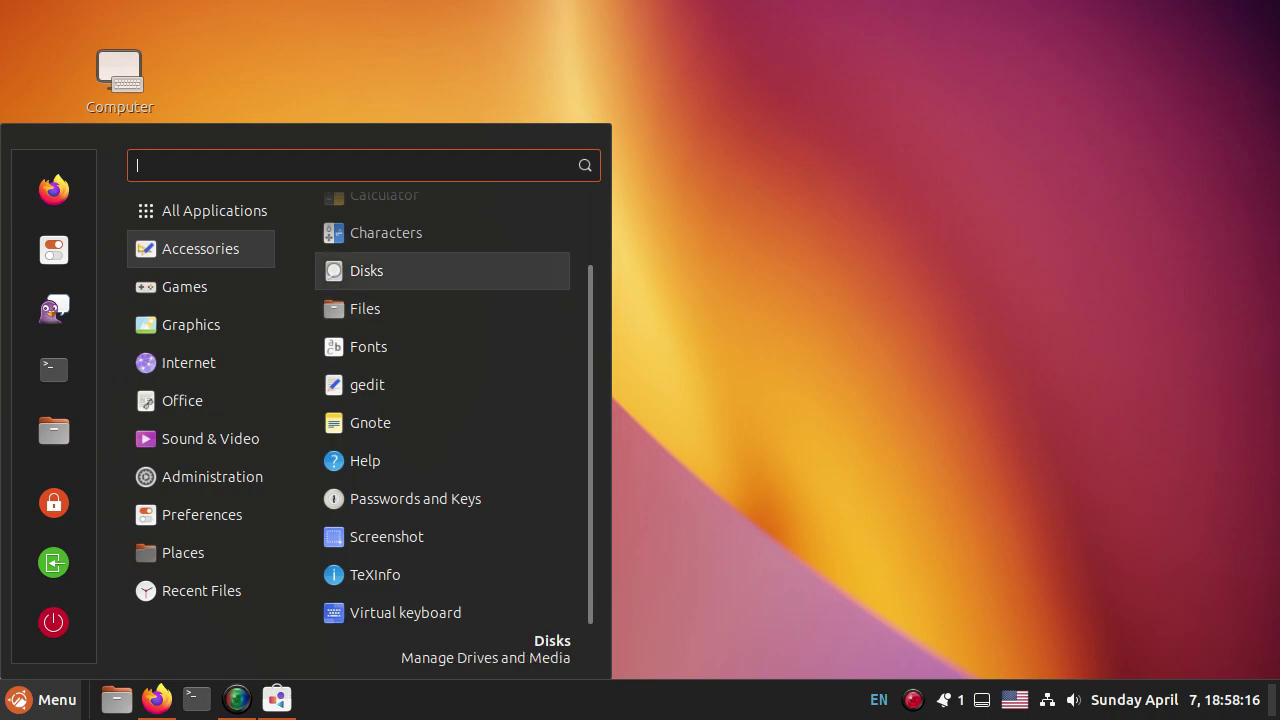
key("Down")
key("Down")
Step: Browse the Graphics category, viewing the description of GNU Image Manipulation Program
key("Left")
key("Down")
key("Down")
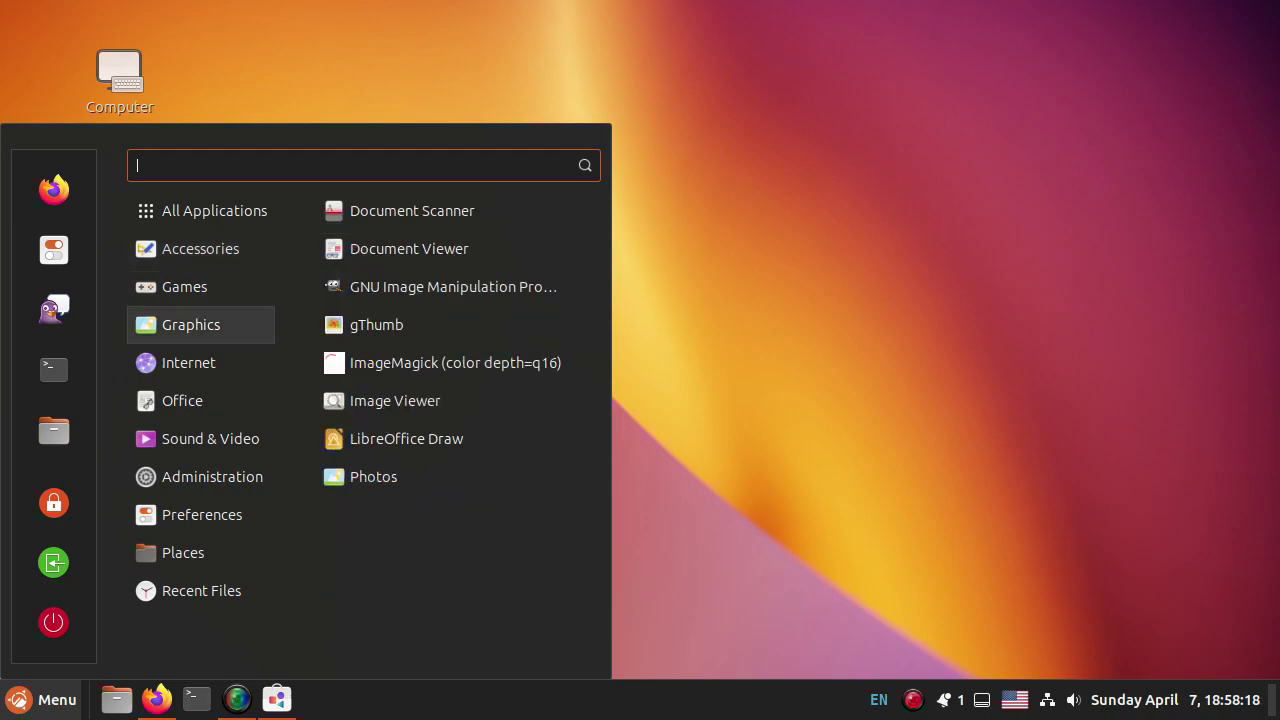
key("Right")
key("Up")
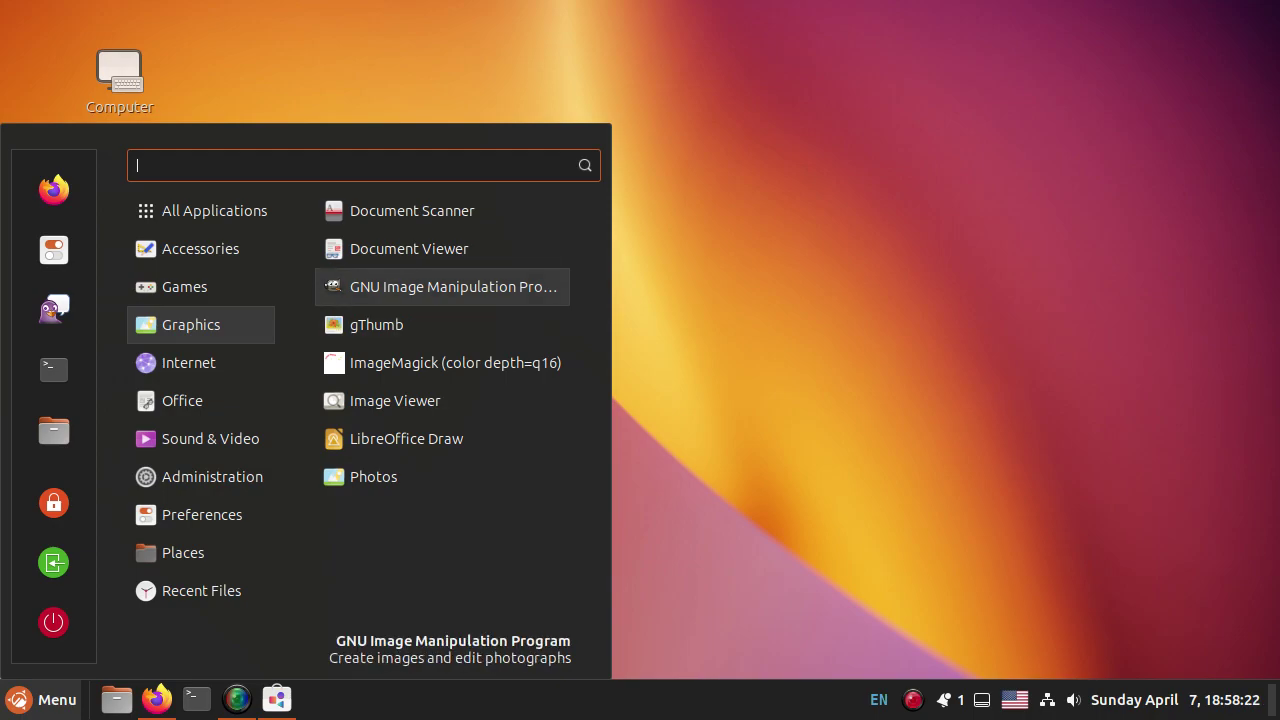
key("Down")
Step: Browse the applications in the Internet category, including HexChat and Thunderbird Mail
key("Left")
key("Down")
key("Down")
key("Up")
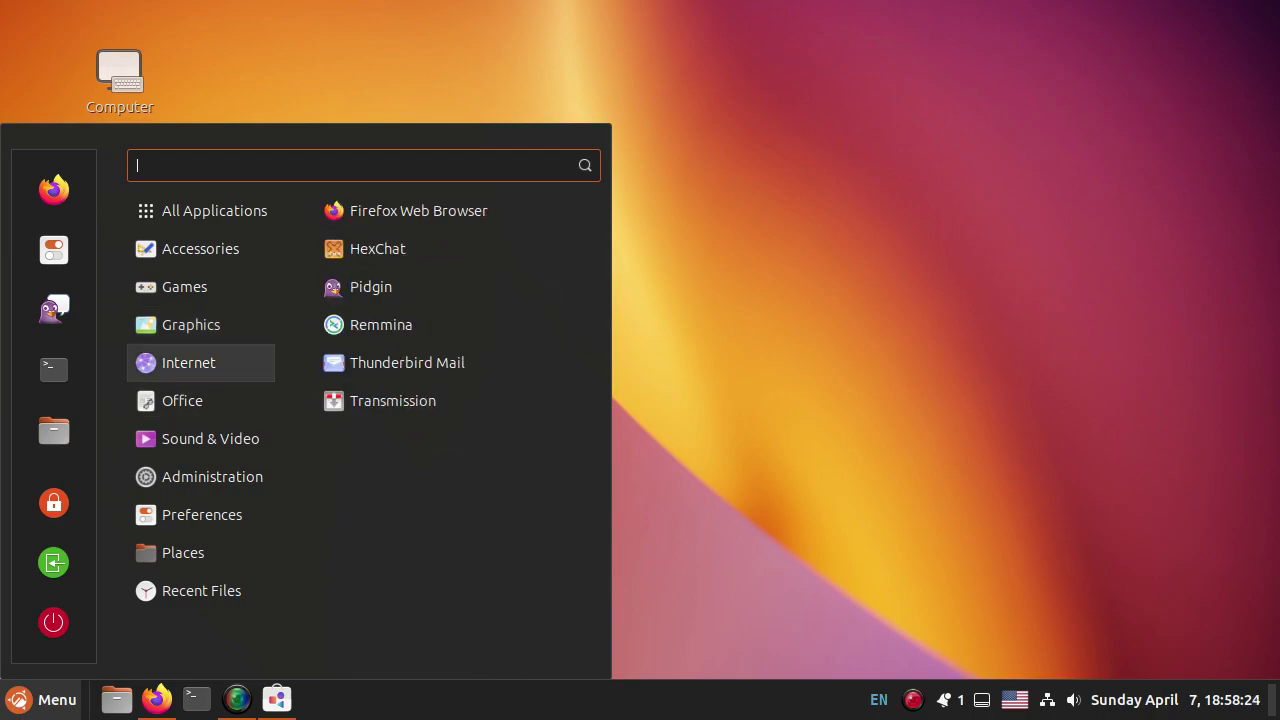
key("Right")
key("Up")
key("Up")
key("Up")
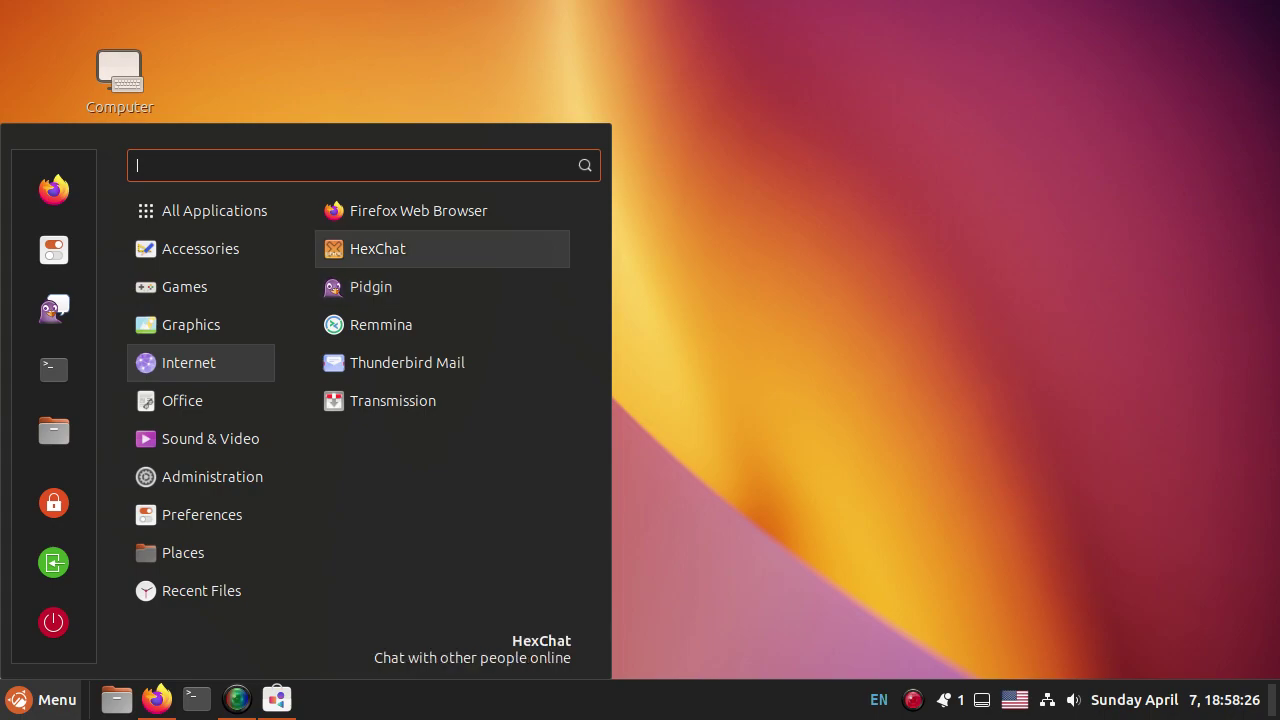
key("Up")
key("Down")
key("Down")
key("Down")
key("Down")
key("Down")
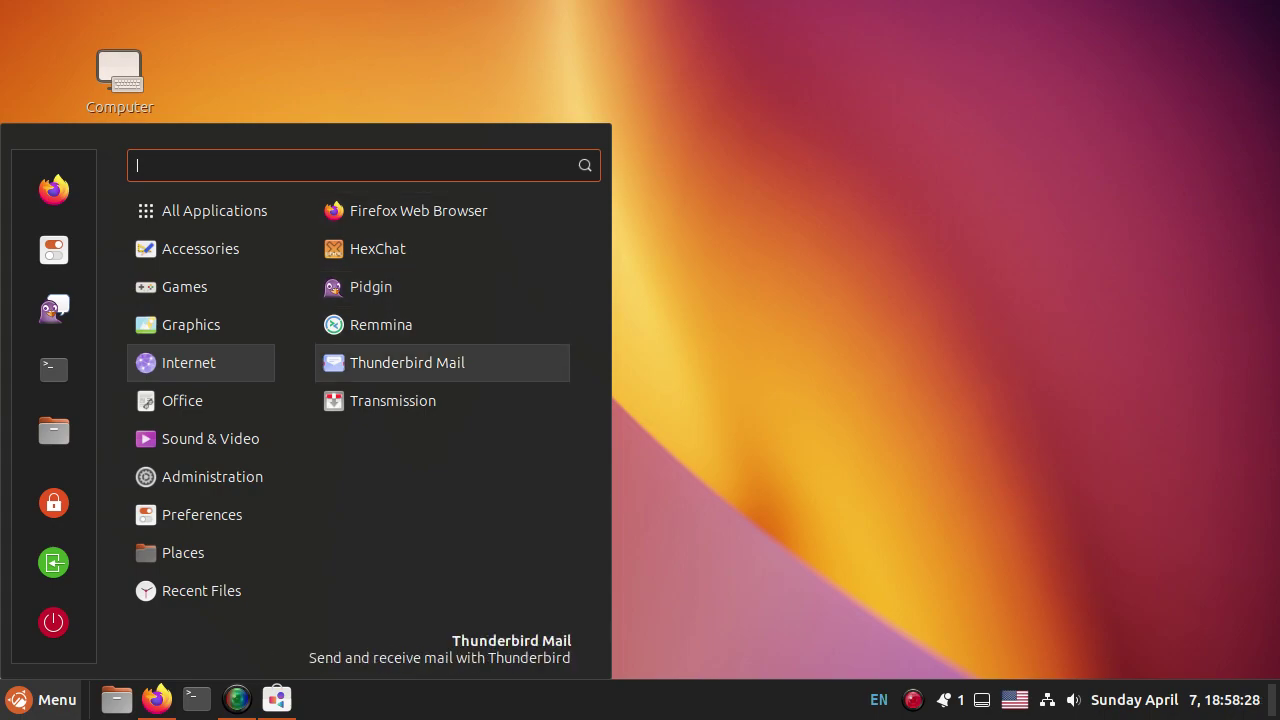
key("Up")
key("Up")
key("Up")
key("Up")
key("Down")
key("Down")
key("Down")
Step: Browse the applications in the Office category, including the LibreOffice suite down to LibreOffice Writer
key("Left")
key("Down")
key("Right")
key("Up")
key("Up")
key("Up")
key("Up")
key("Up")
key("Down")
key("Down")
key("Down")
key("Down")
key("Down")
key("Down")
key("Down")
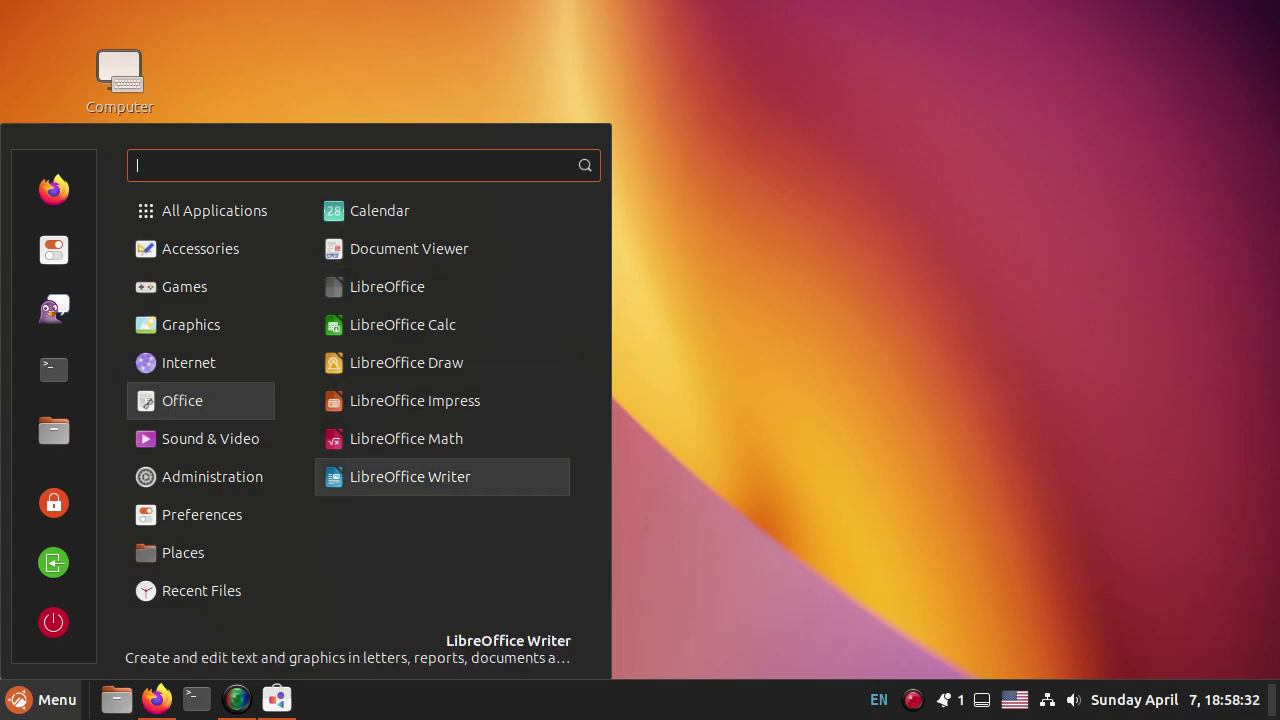
key("Up")
key("Up")
key("Up")
key("Up")
Step: Launch OBS Studio from the Sound & Video category of the application menu
key("Left")
key("Down")
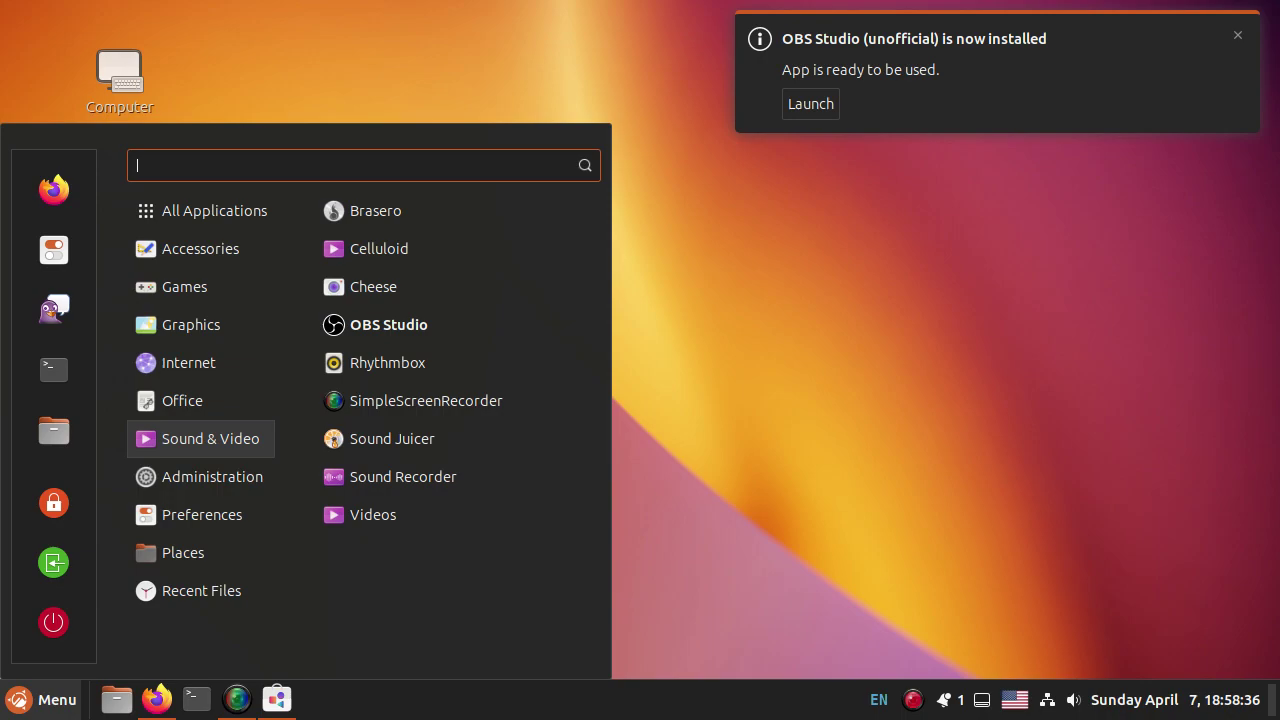
key("Right")
key("Up")
key("Up")
key("Up")
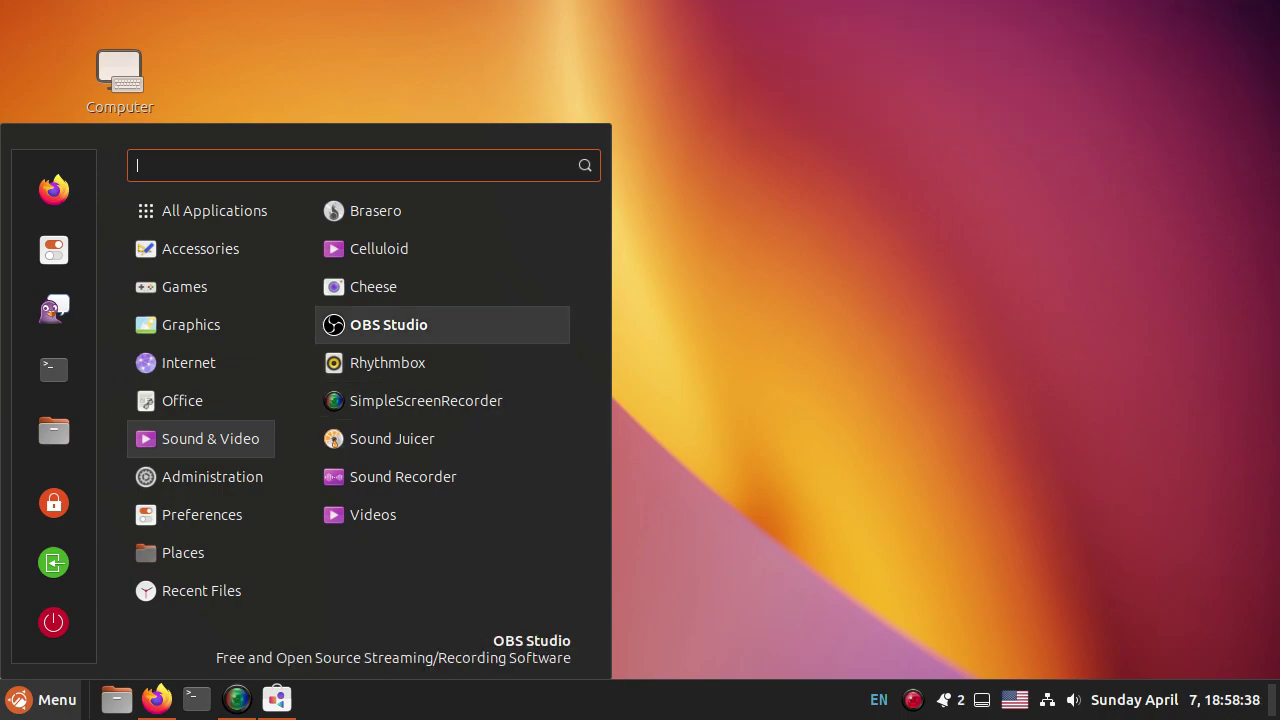
key("Return")
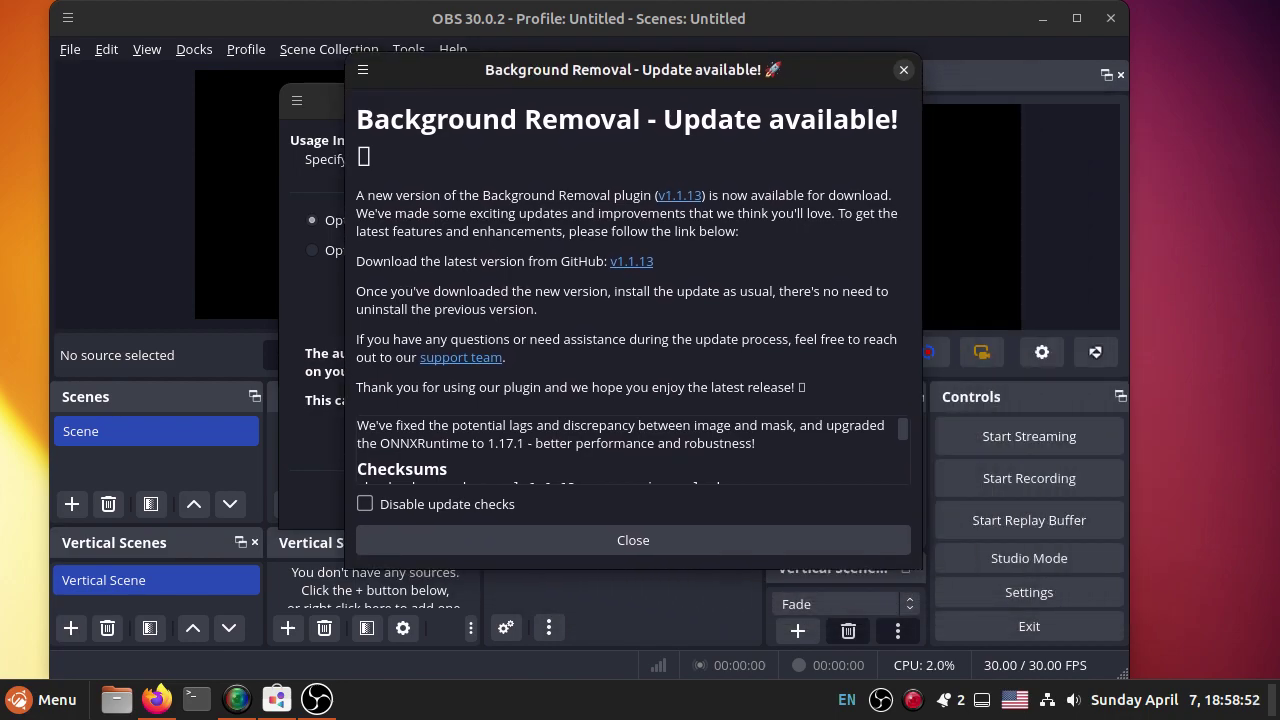
Step: Dismiss OBS Studio's startup dialogs, declining the WebSocket password setup, and maximize its window
left_click(632, 540)
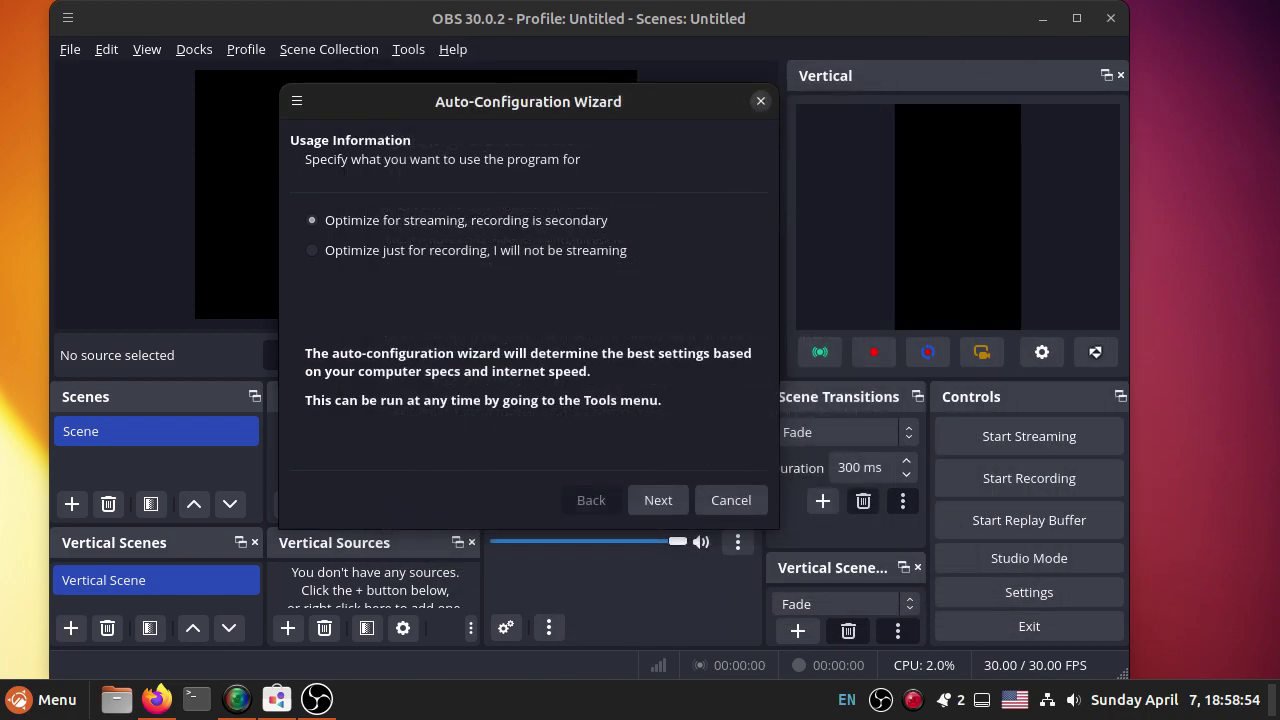
key("Tab")
key("Return")
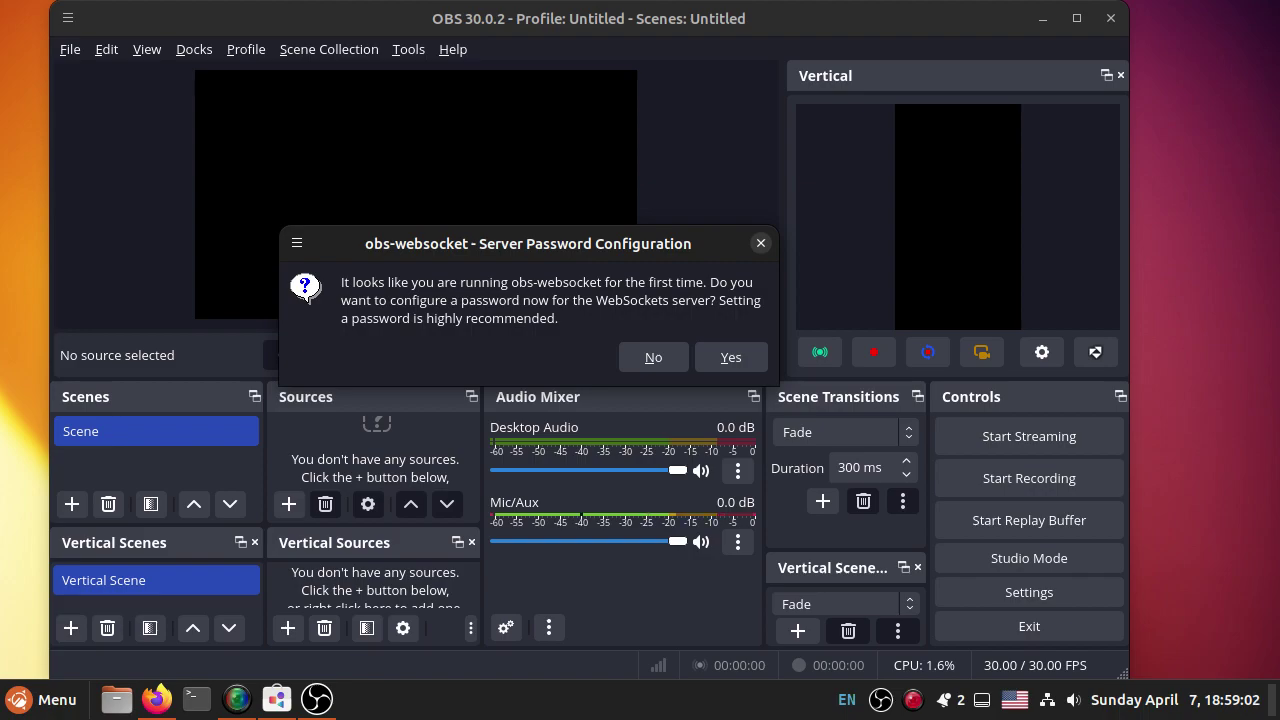
left_click(653, 357)
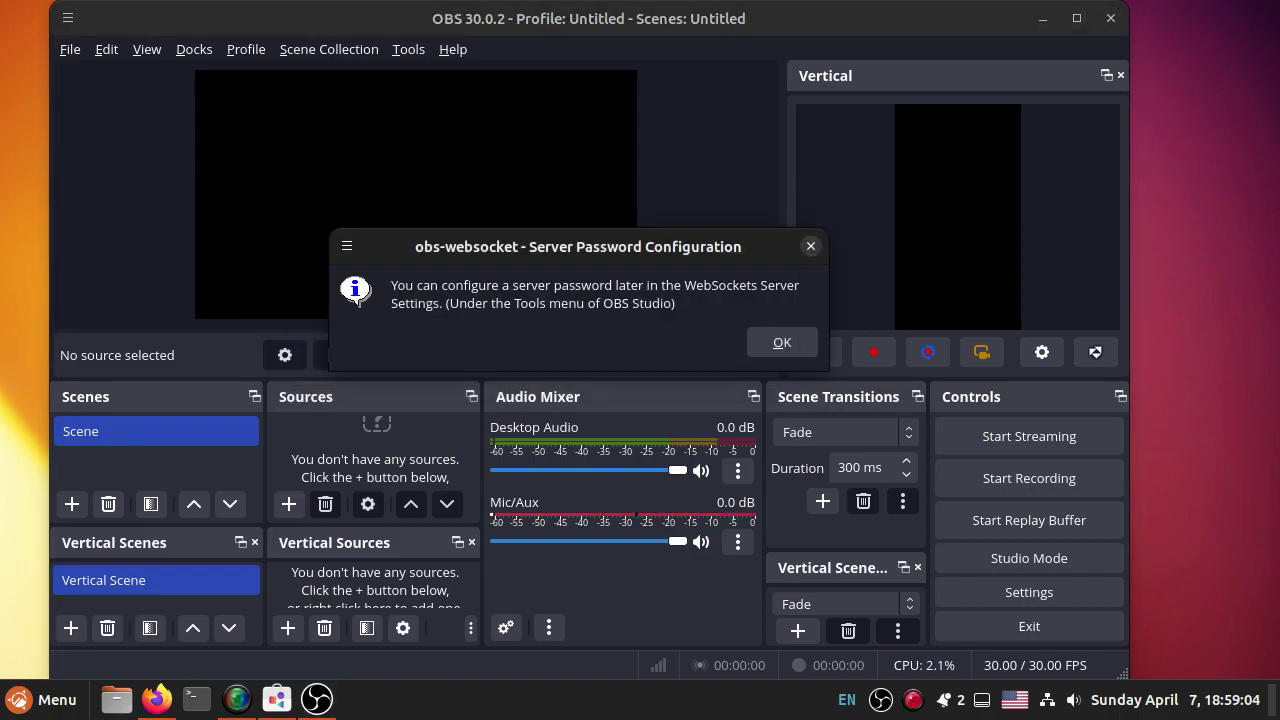
left_click(782, 342)
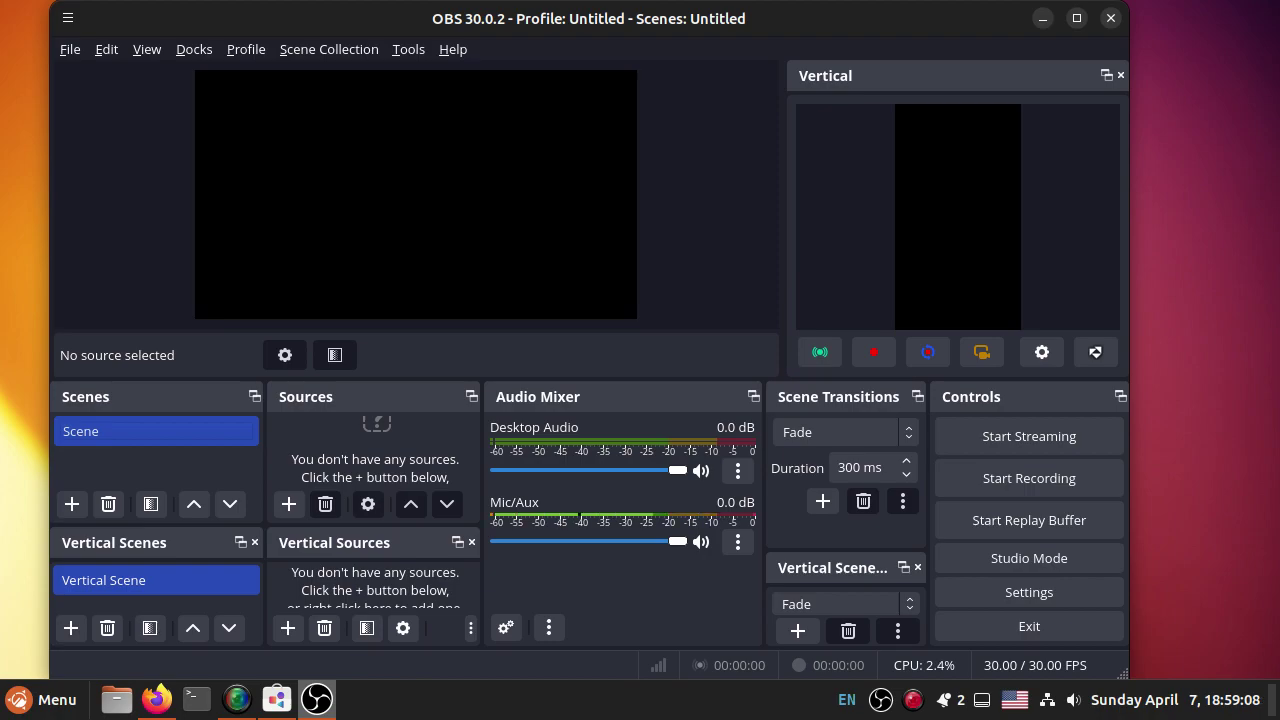
left_click(1076, 18)
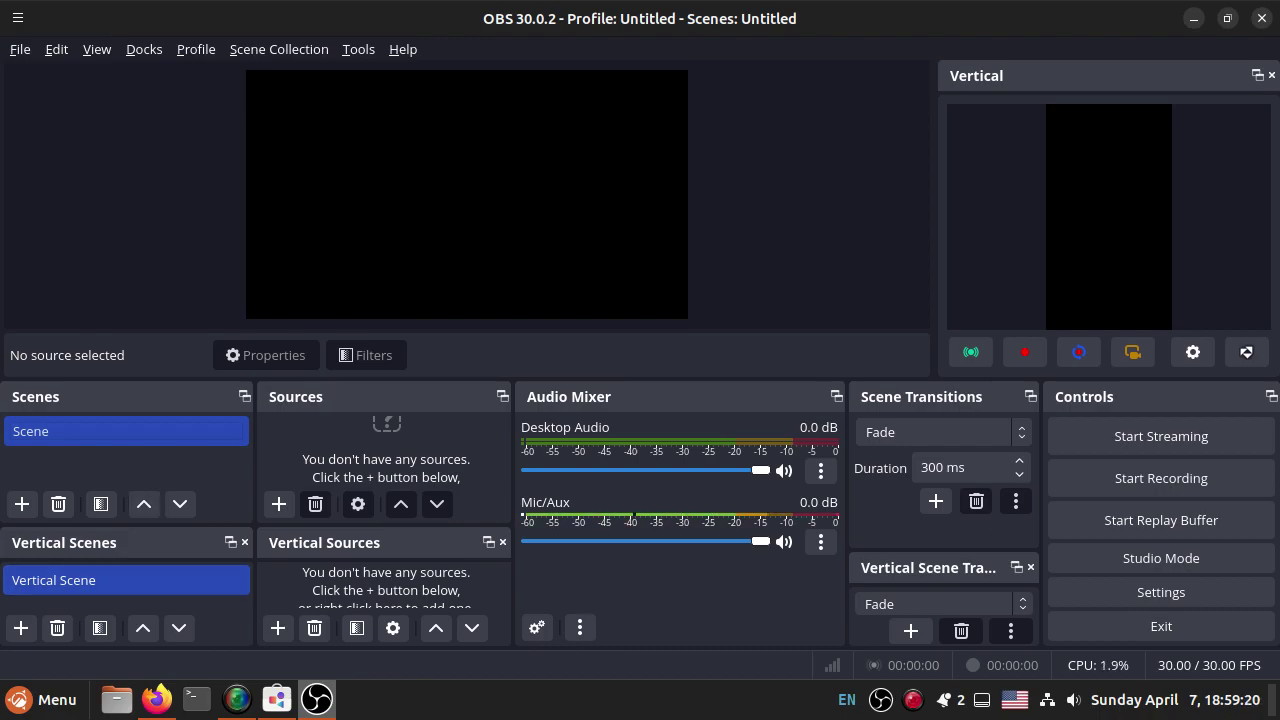
Step: Examine the source types that can be added to the scene, opening the new Gradient source dialog and cancelling it
right_click(324, 428)
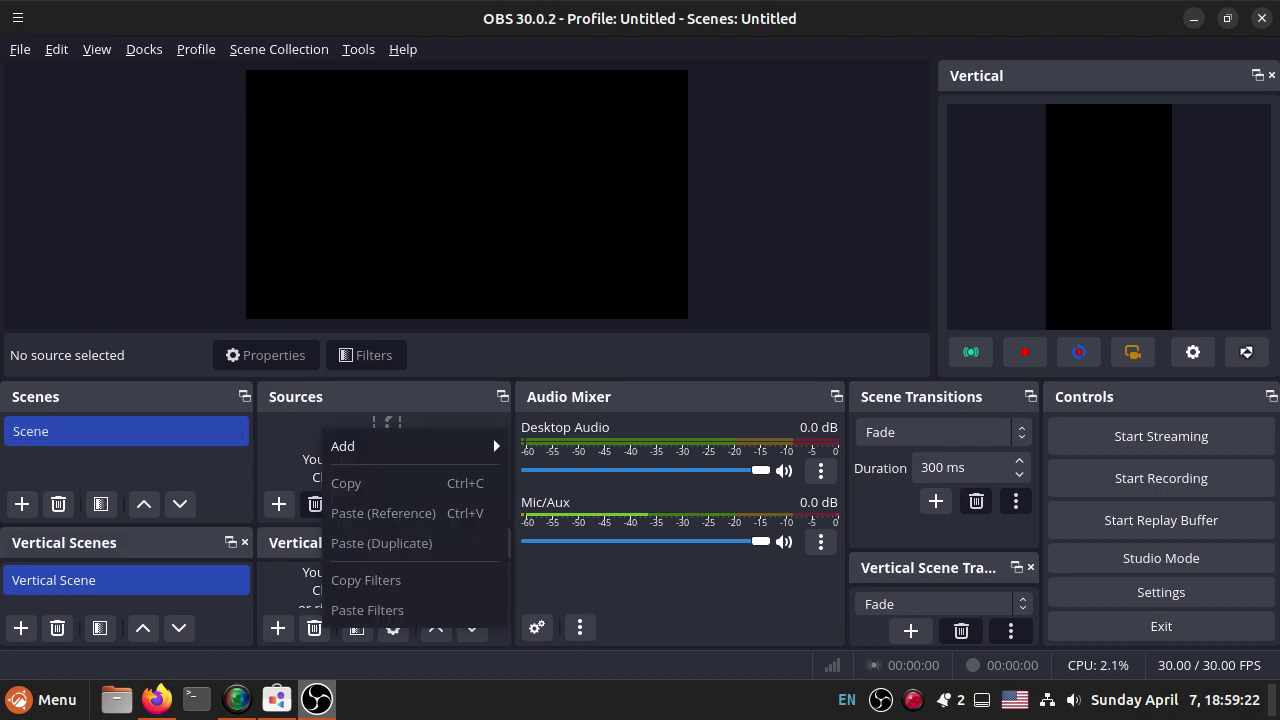
mouse_move(500, 448)
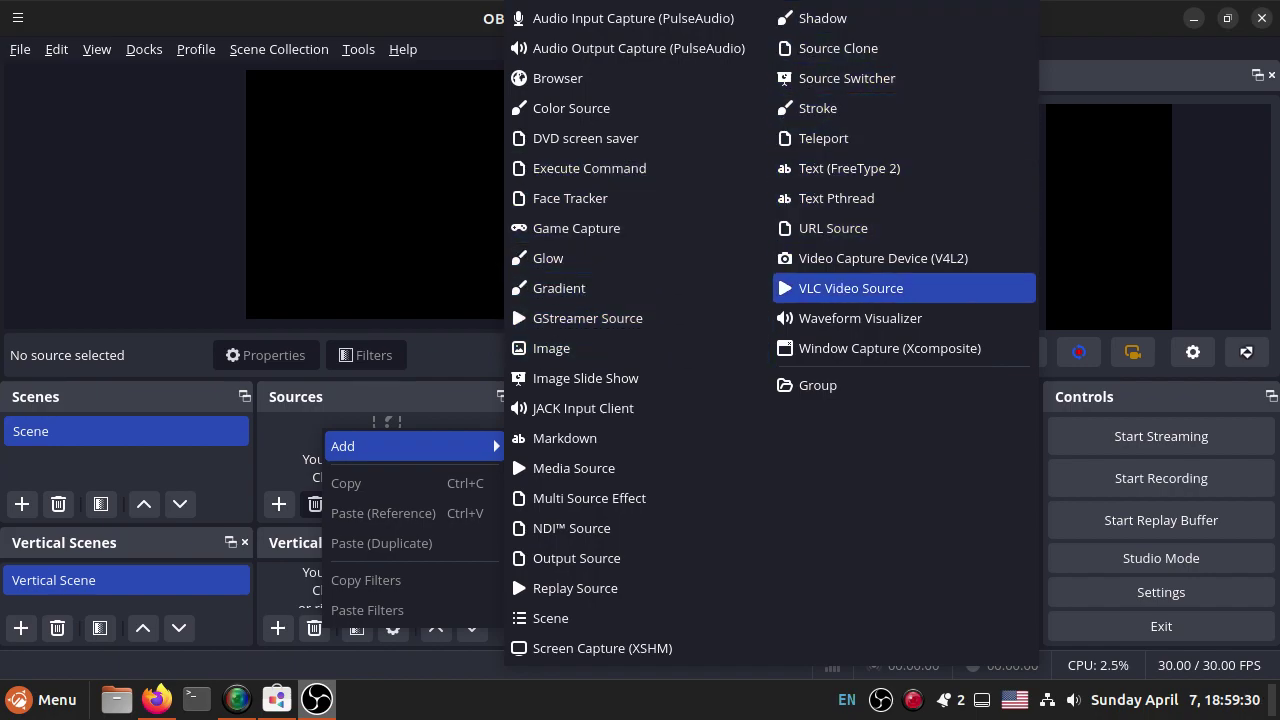
key("Up")
key("Down")
key("Down")
key("Up")
key("Up")
key("Up")
key("Up")
key("Up")
key("Up")
key("Up")
key("Up")
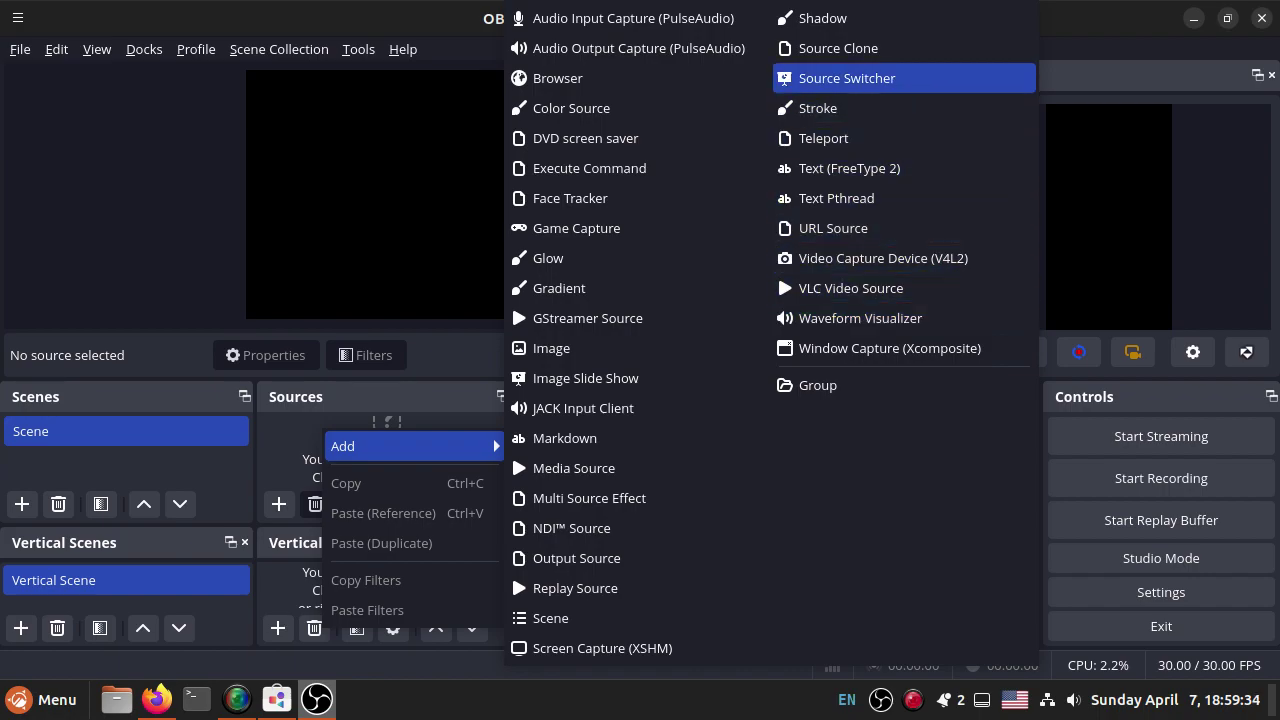
left_click(559, 288)
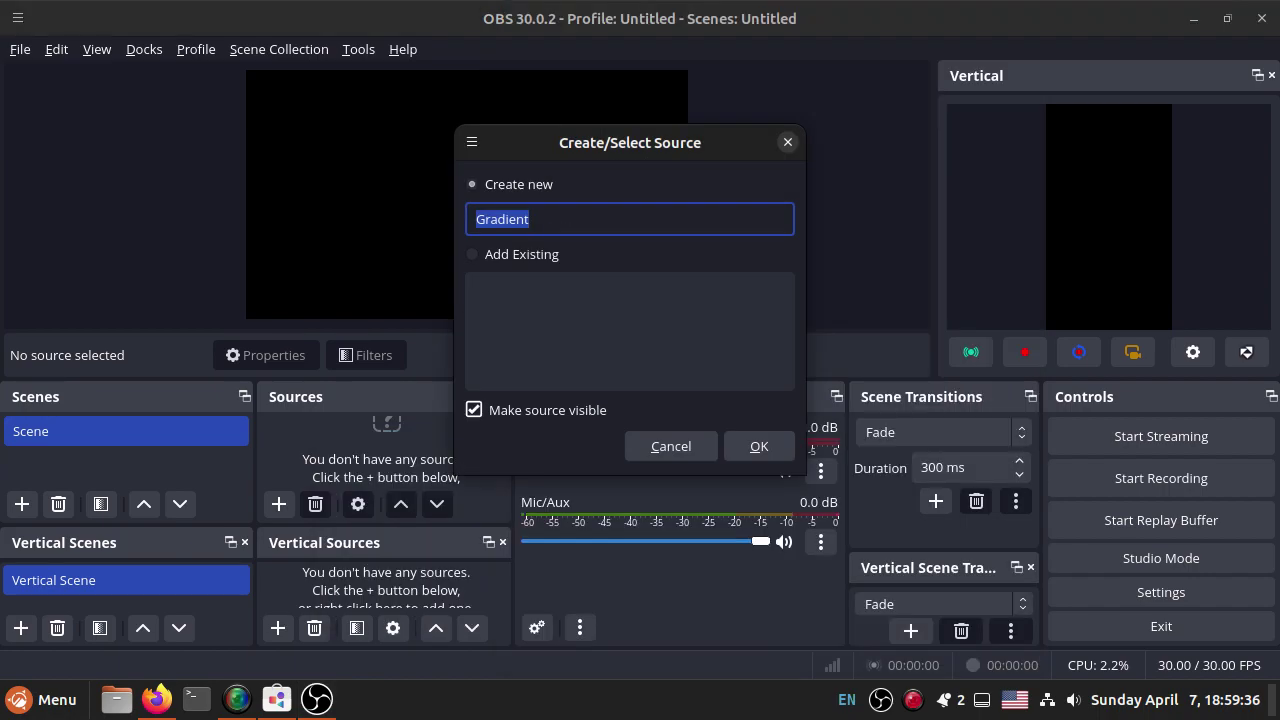
key("Escape")
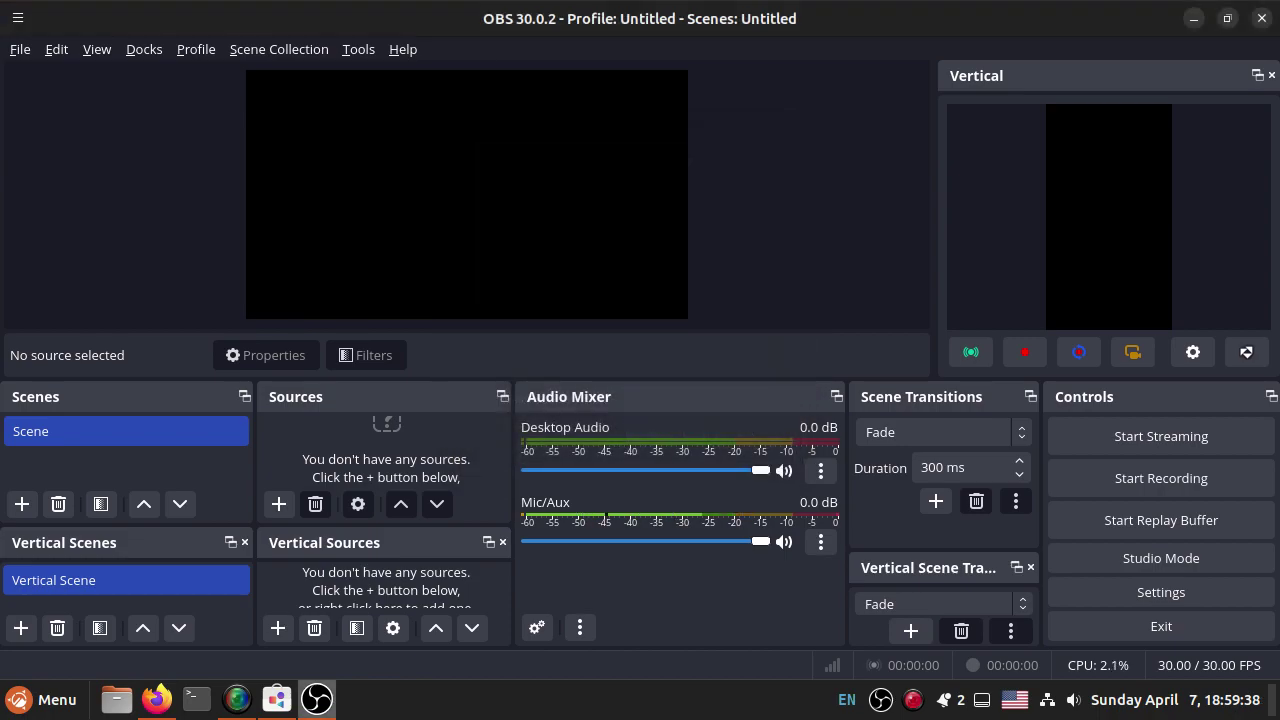
Step: Add a new Screen Capture (XSHM) source for Screen HDMI-1 to the scene, with Capture Cursor turned off
right_click(418, 456)
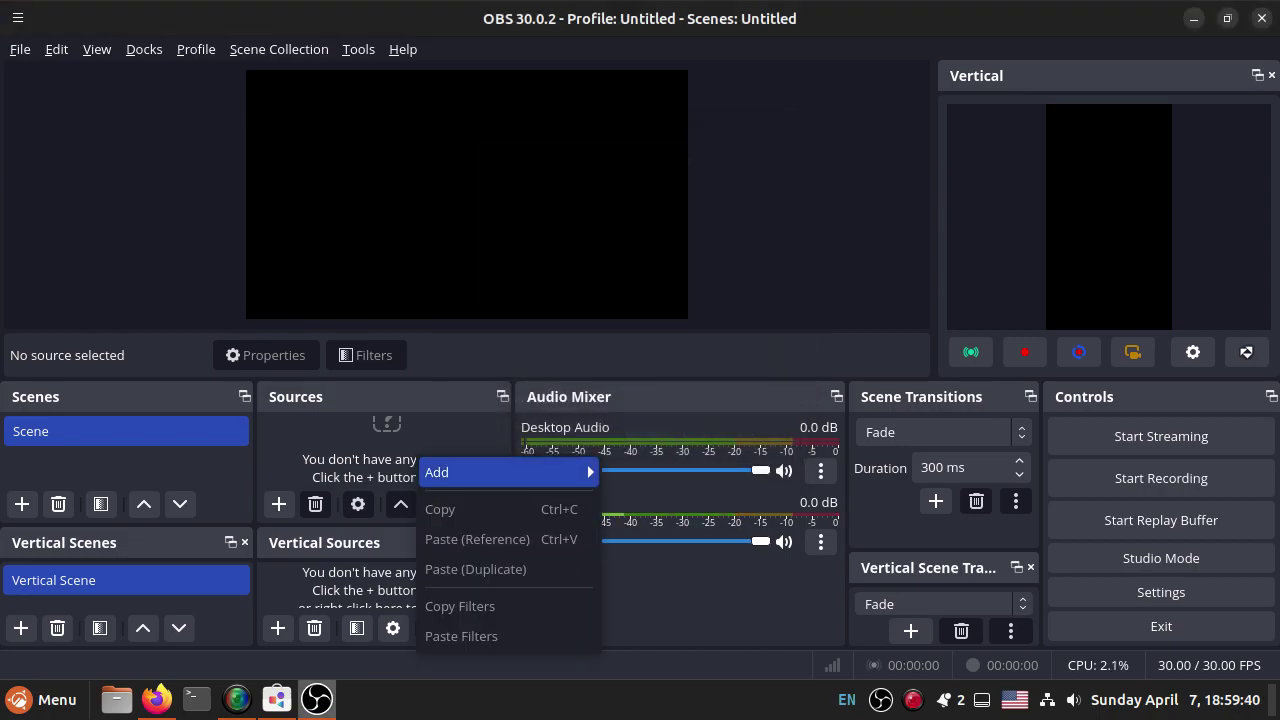
mouse_move(440, 472)
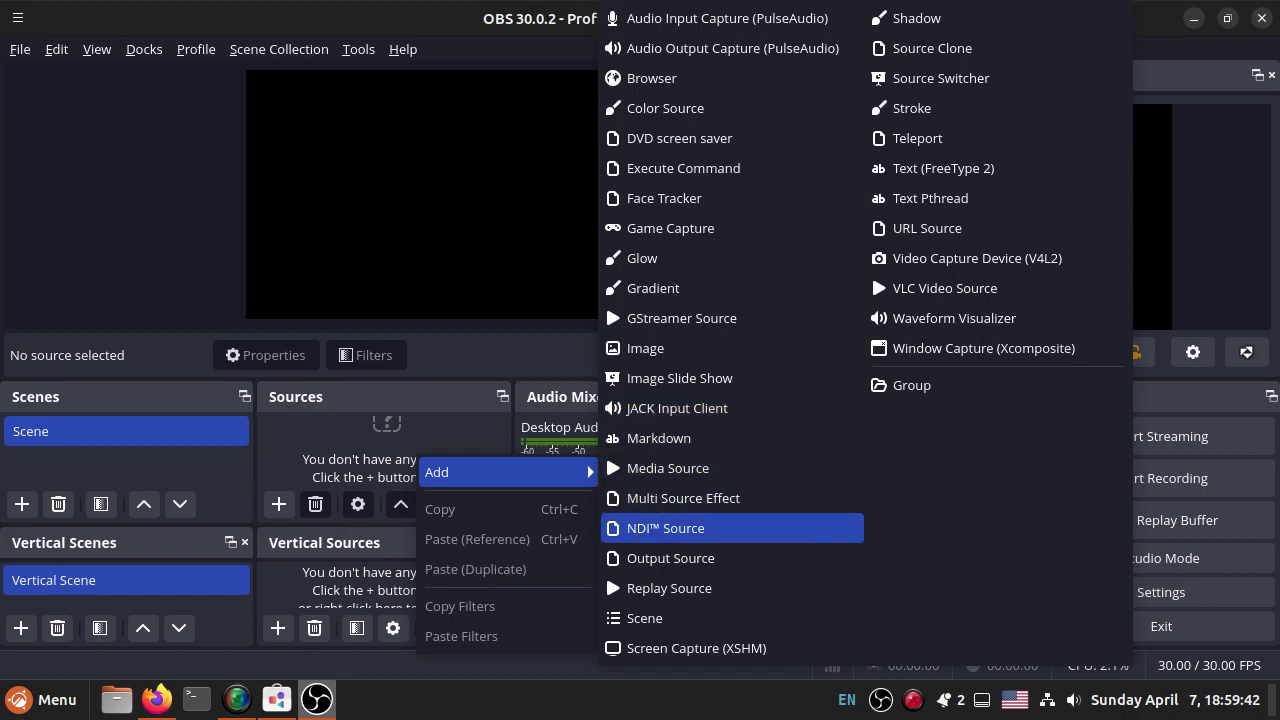
key("Down")
key("Down")
key("Down")
key("Down")
key("Return")
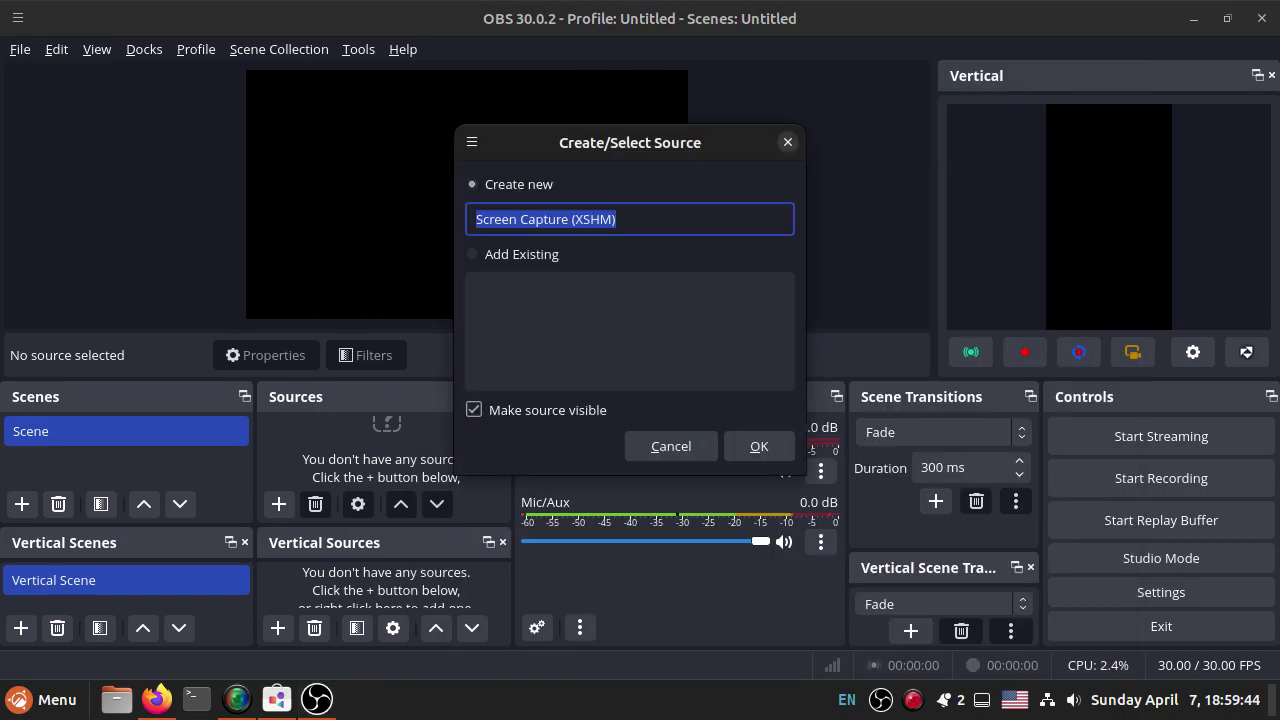
left_click(752, 449)
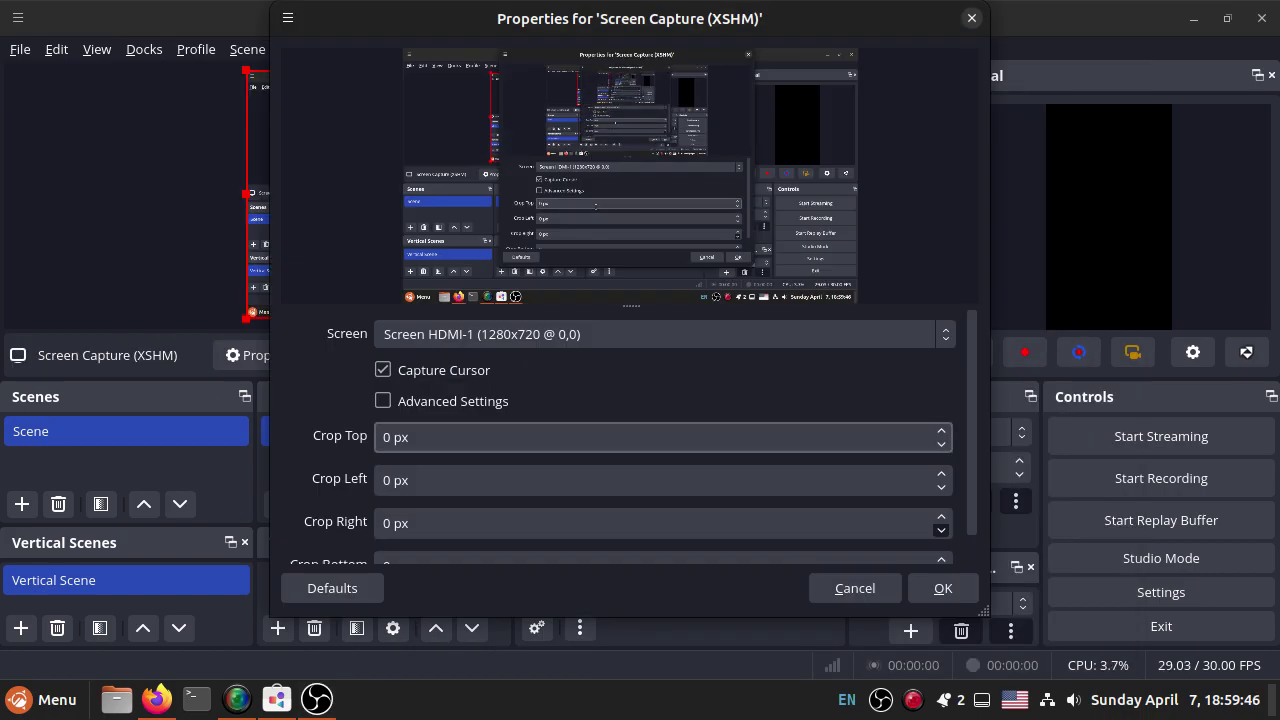
key("shift+Tab")
key("shift+Tab")
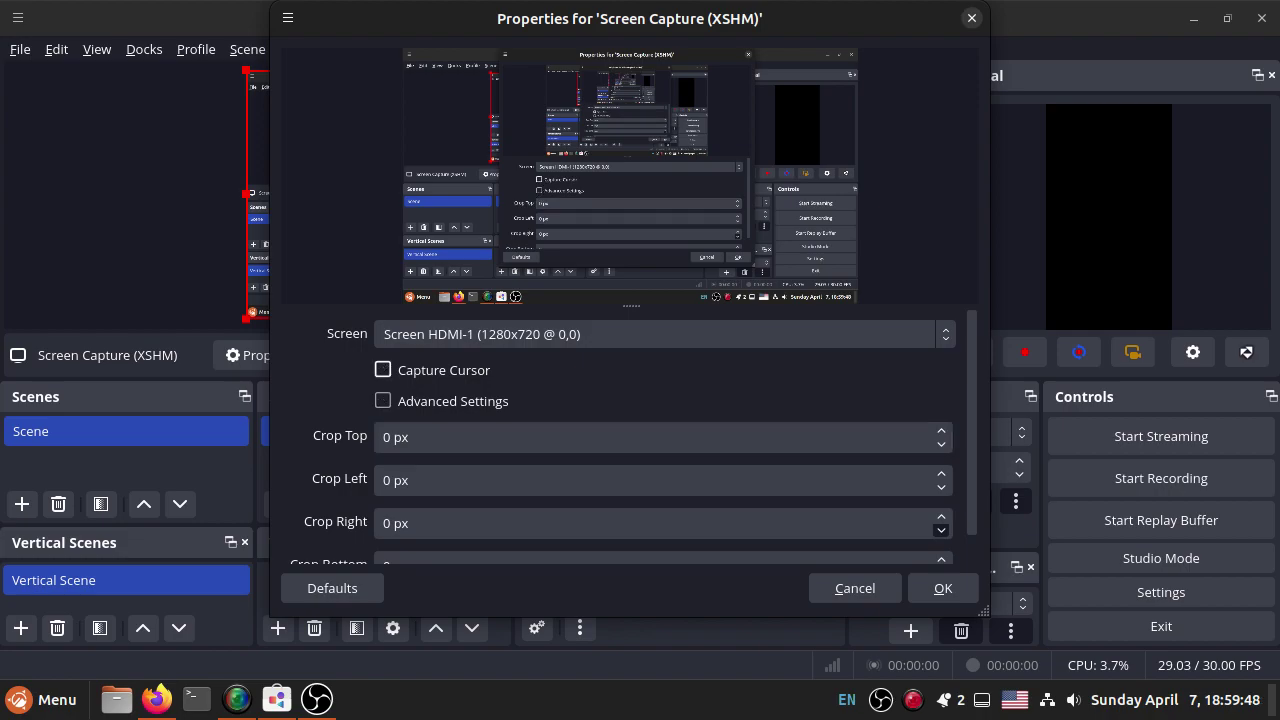
left_click(941, 588)
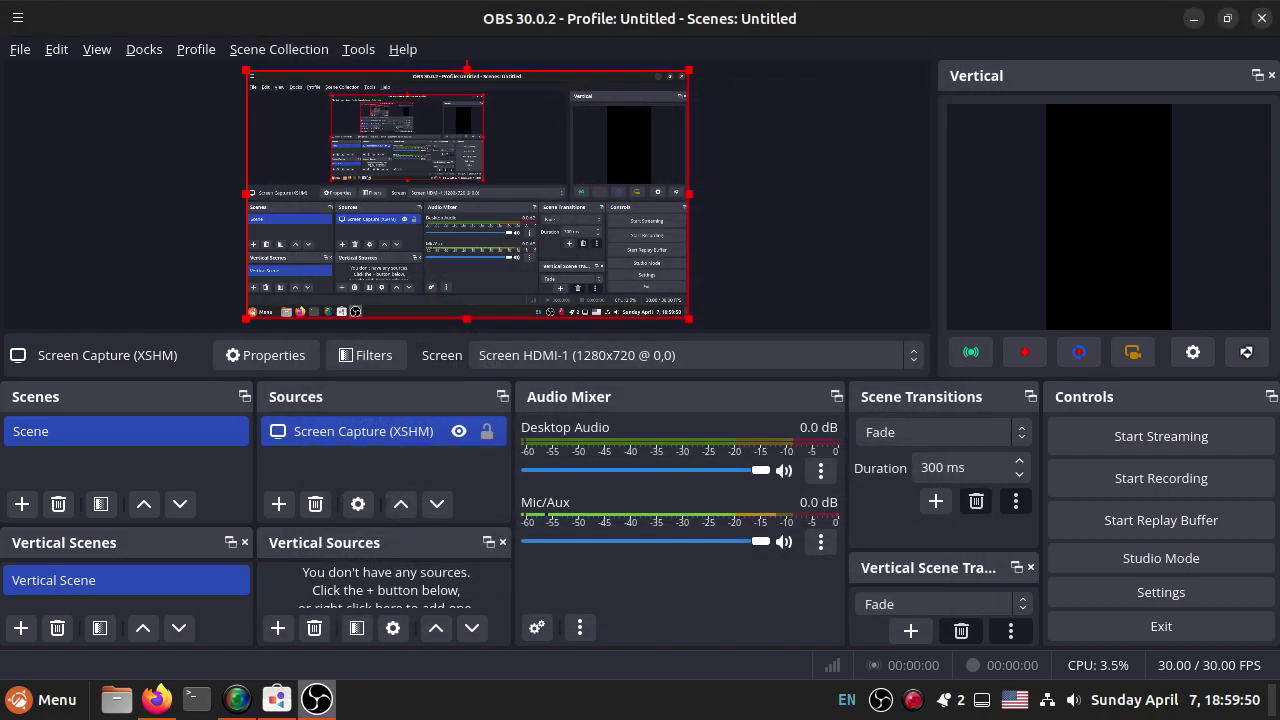
Step: Lock the Screen Capture (XSHM) source and disable the scene preview
left_click(487, 431)
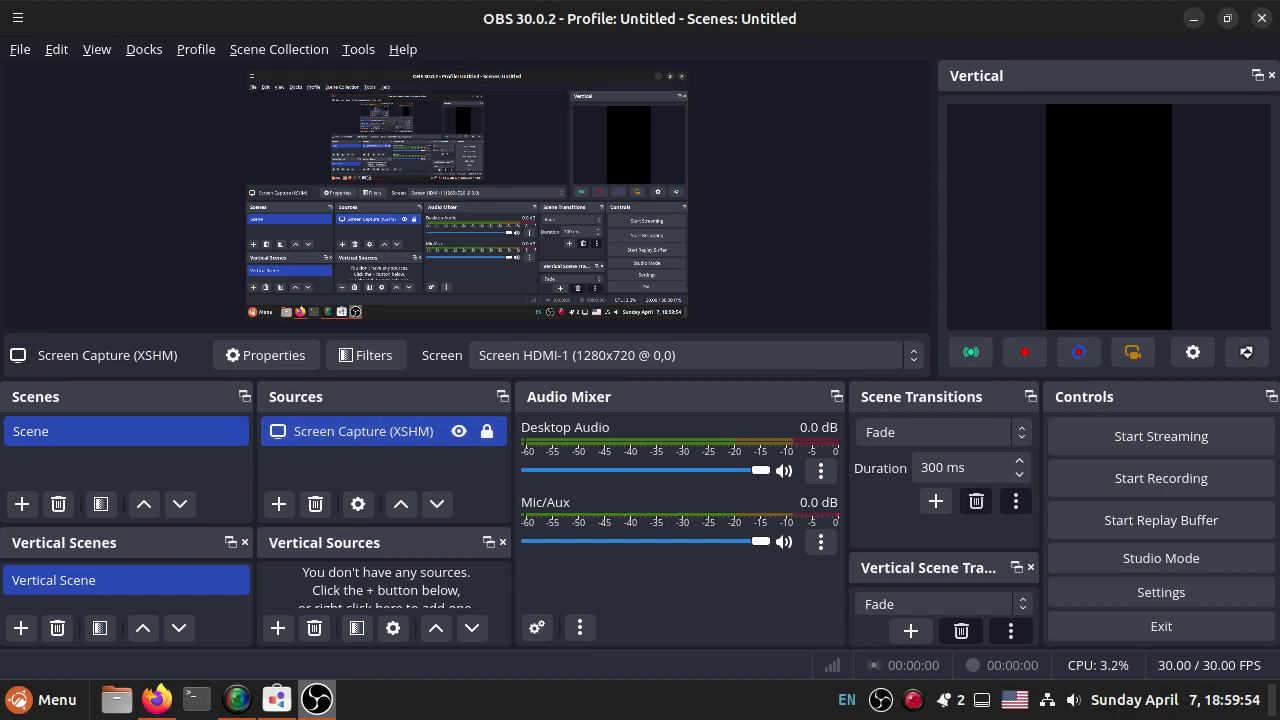
right_click(618, 168)
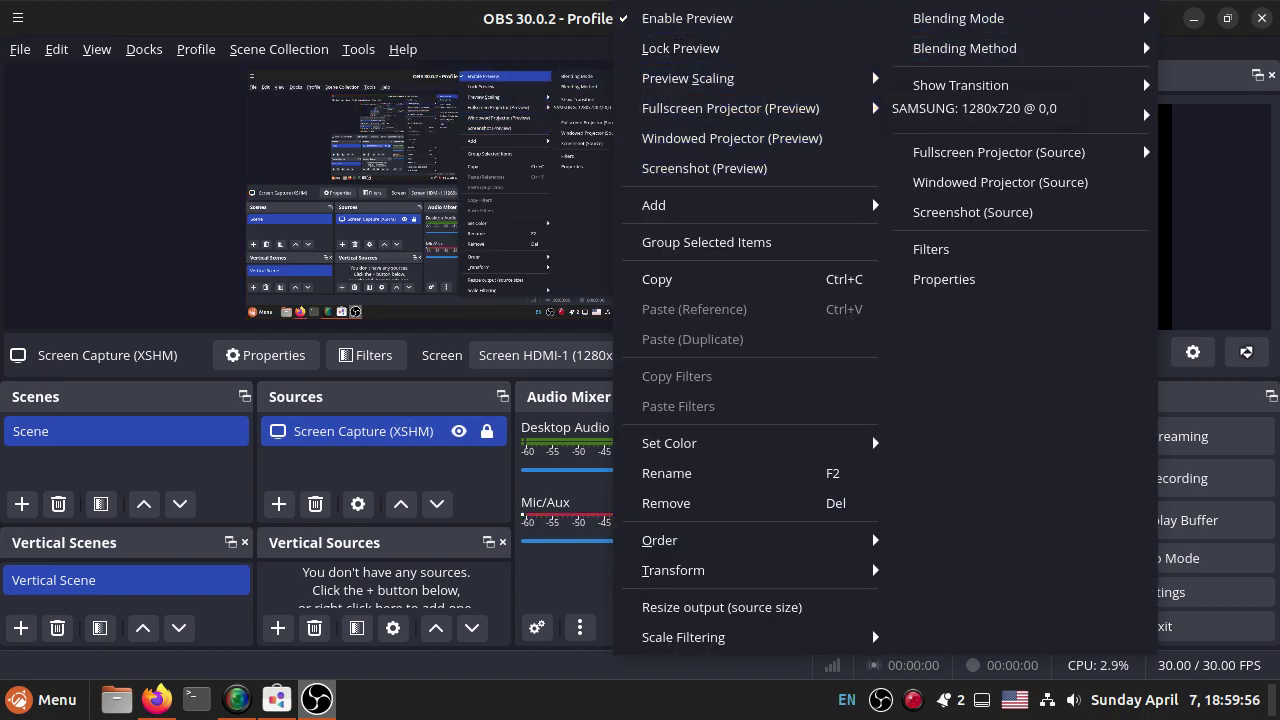
left_click(687, 18)
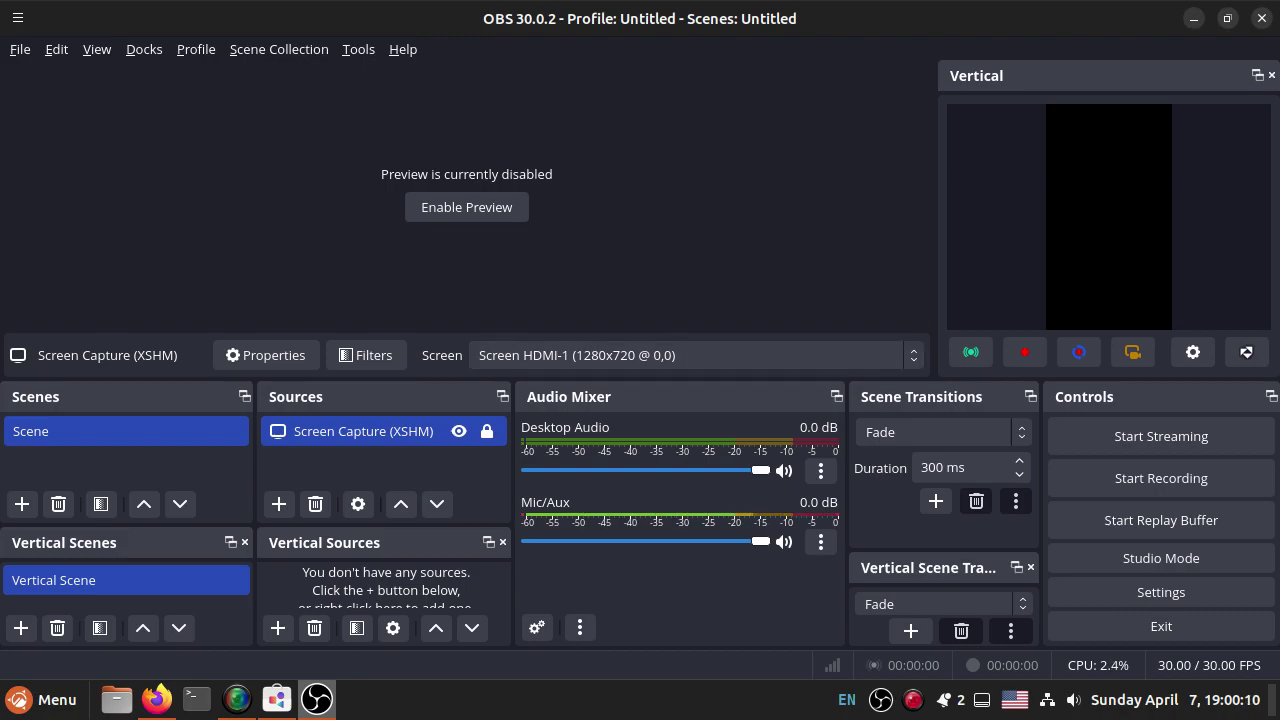
Step: Examine the source types that can be added to the scene, opening the new Game Capture source dialog and cancelling it
right_click(360, 471)
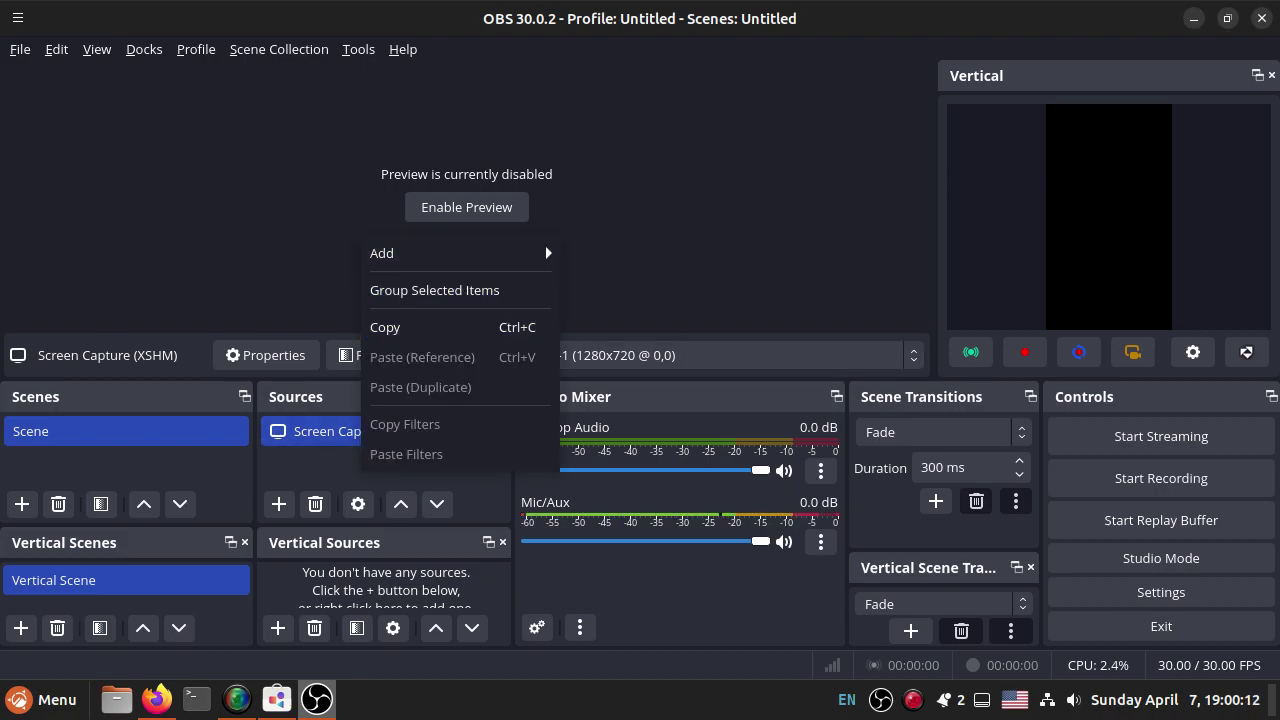
mouse_move(460, 253)
key("Up")
key("Up")
key("Up")
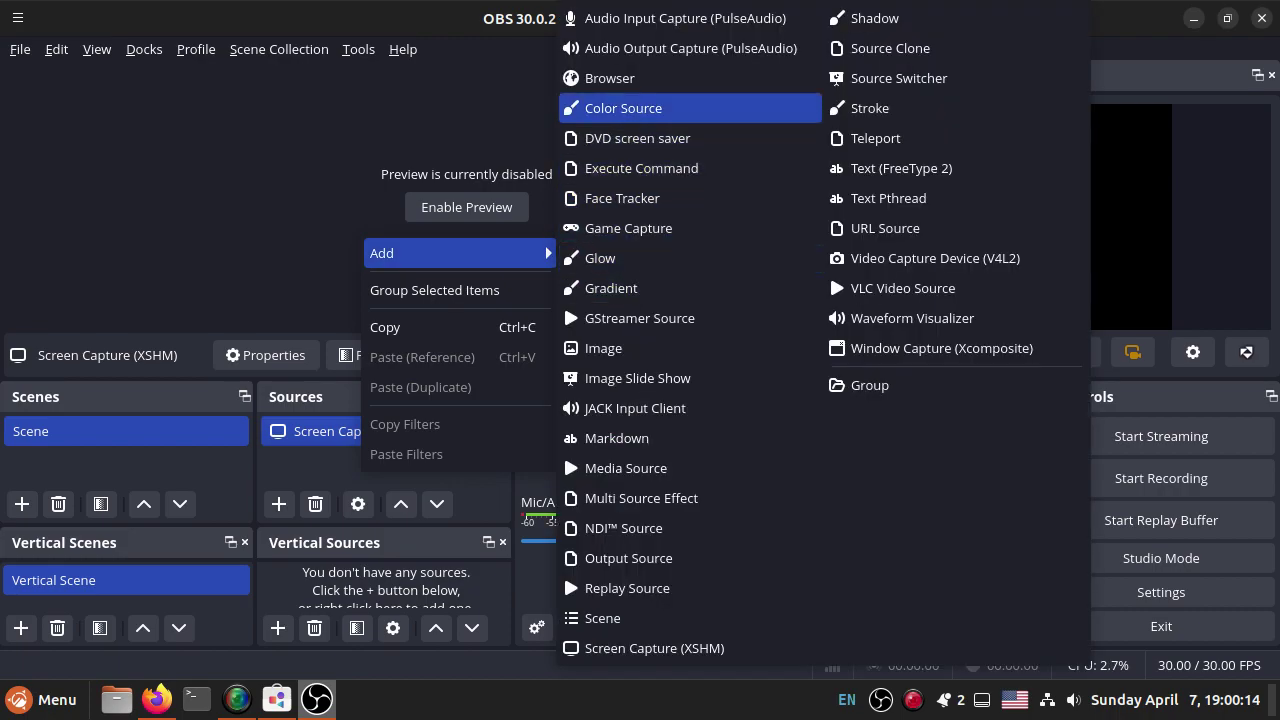
key("Up")
key("Down")
key("Down")
key("Down")
key("Down")
key("Down")
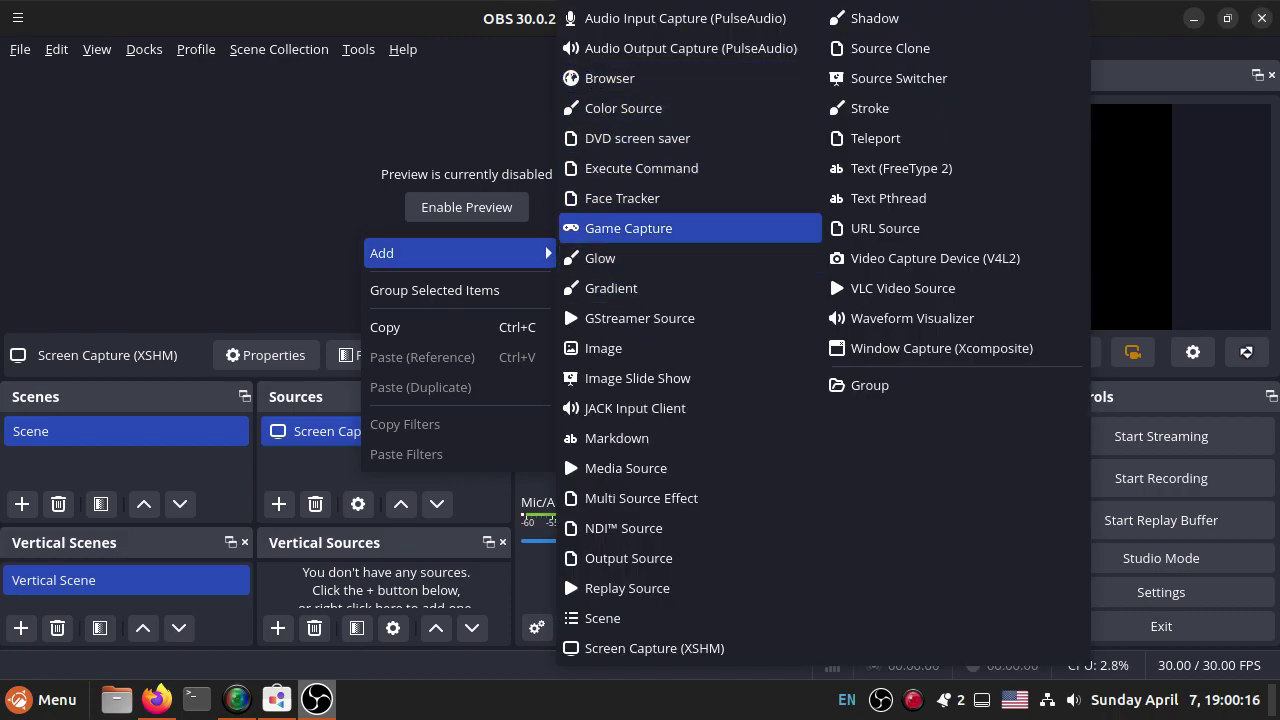
key("Return")
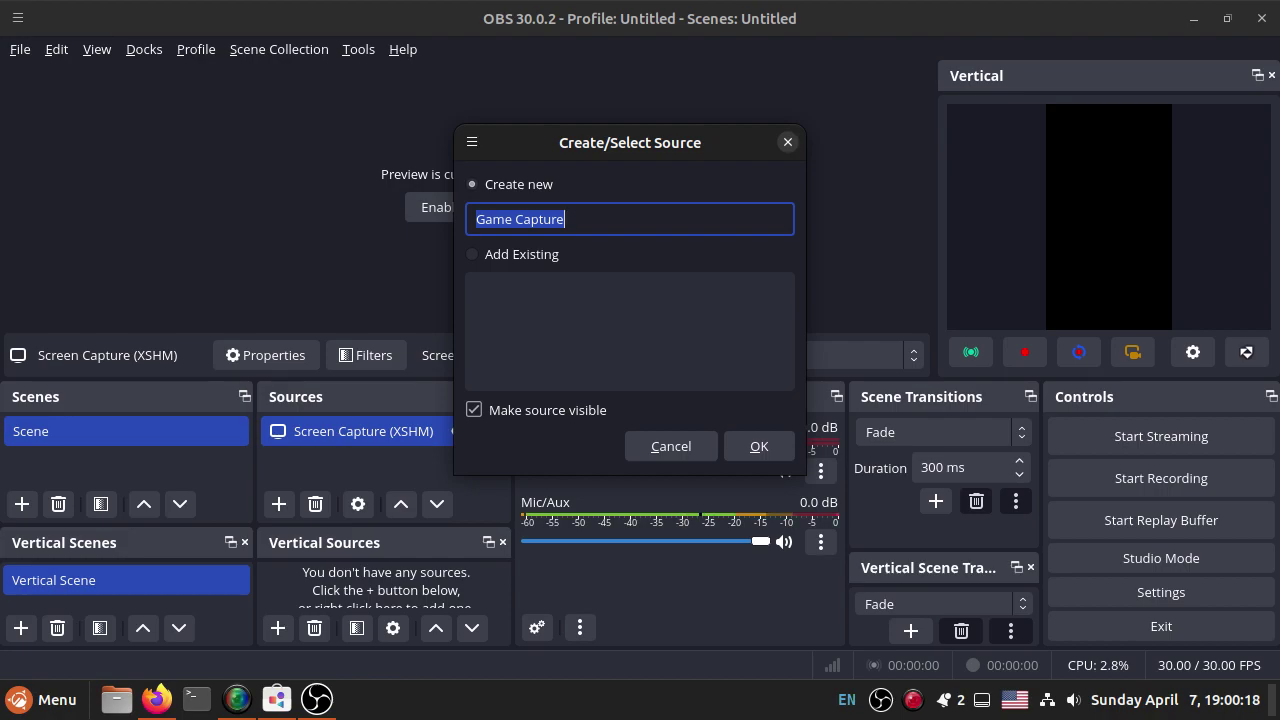
key("Tab")
key("Tab")
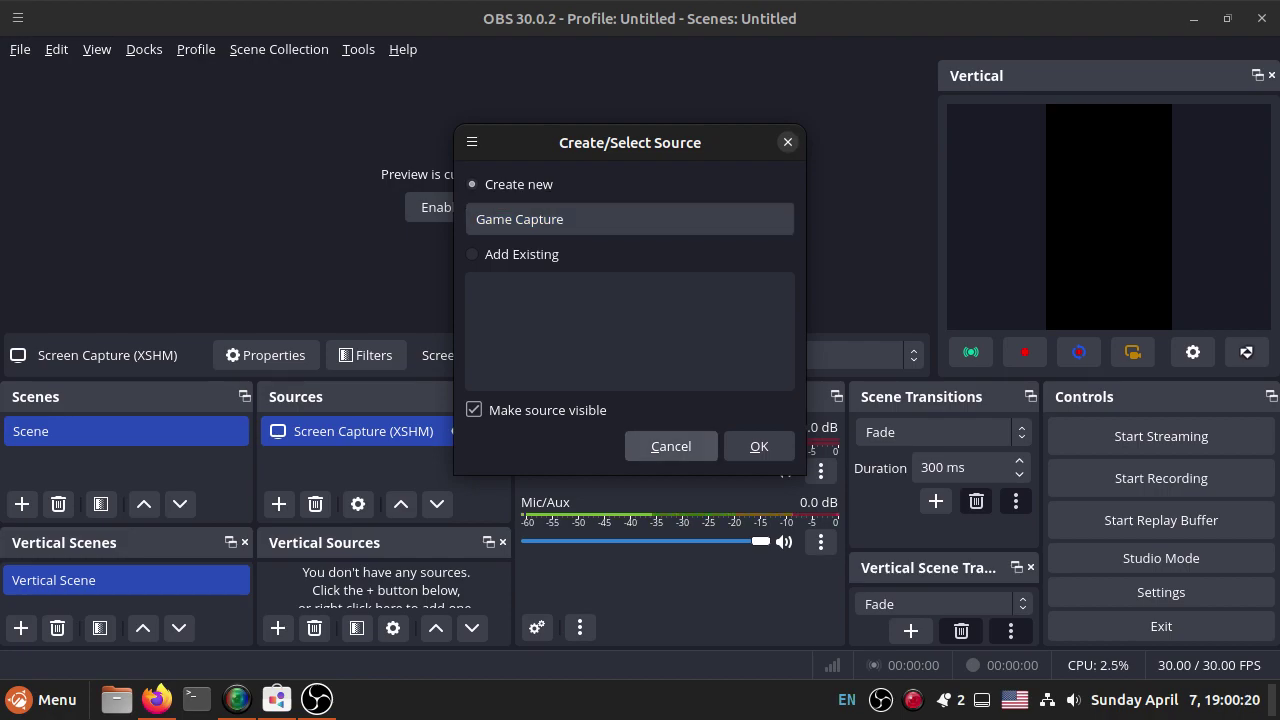
key("Return")
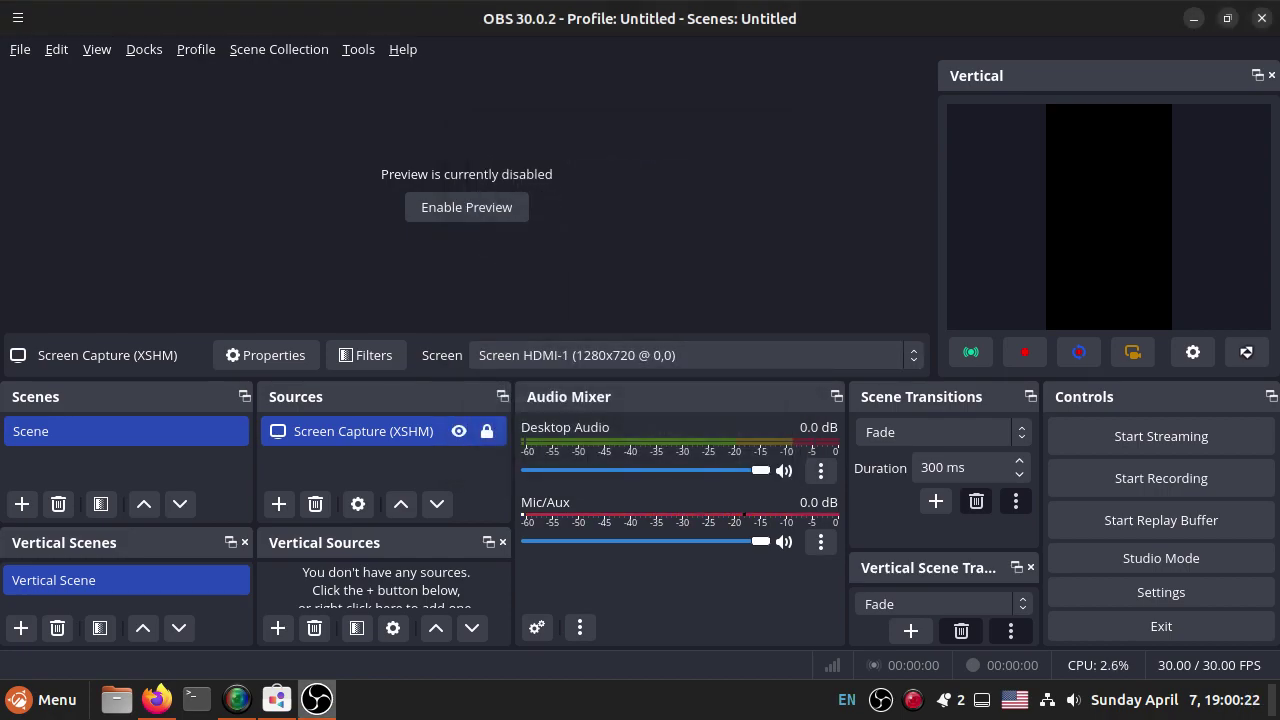
Step: Close OBS Studio, and review and close the OBS Studio (unofficial) page in the Software store
key("alt+F4")
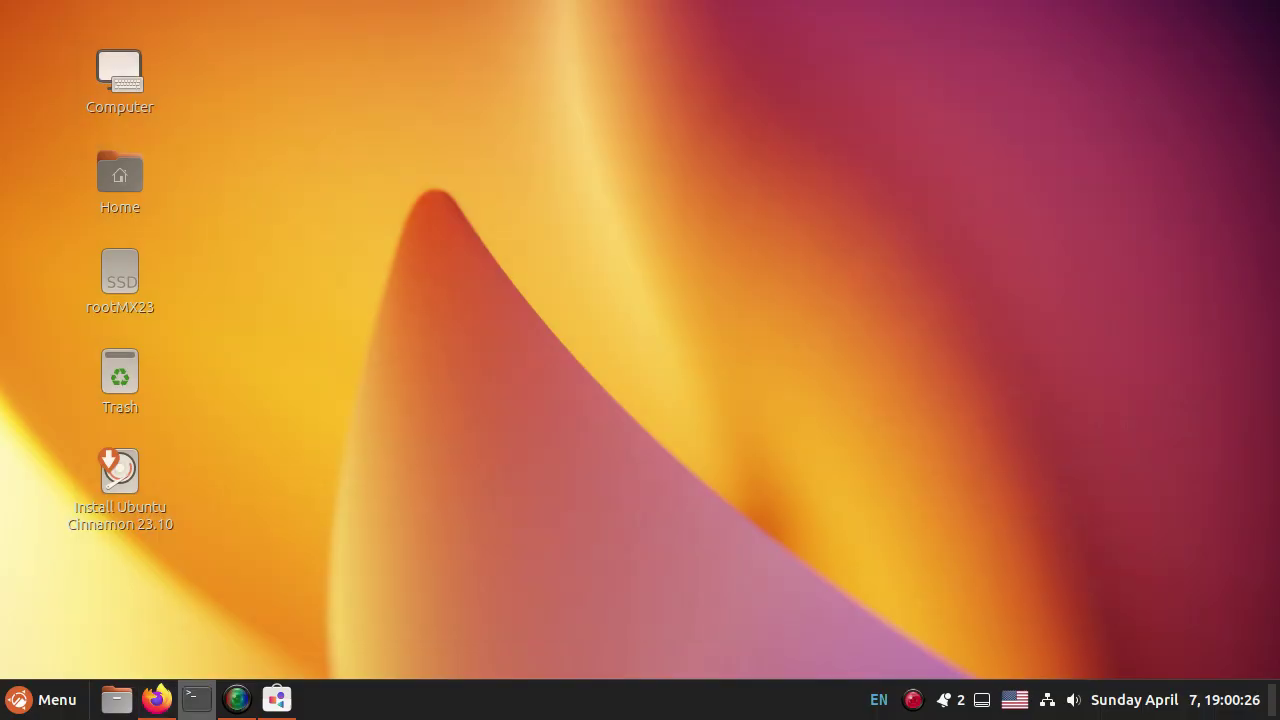
left_click(277, 699)
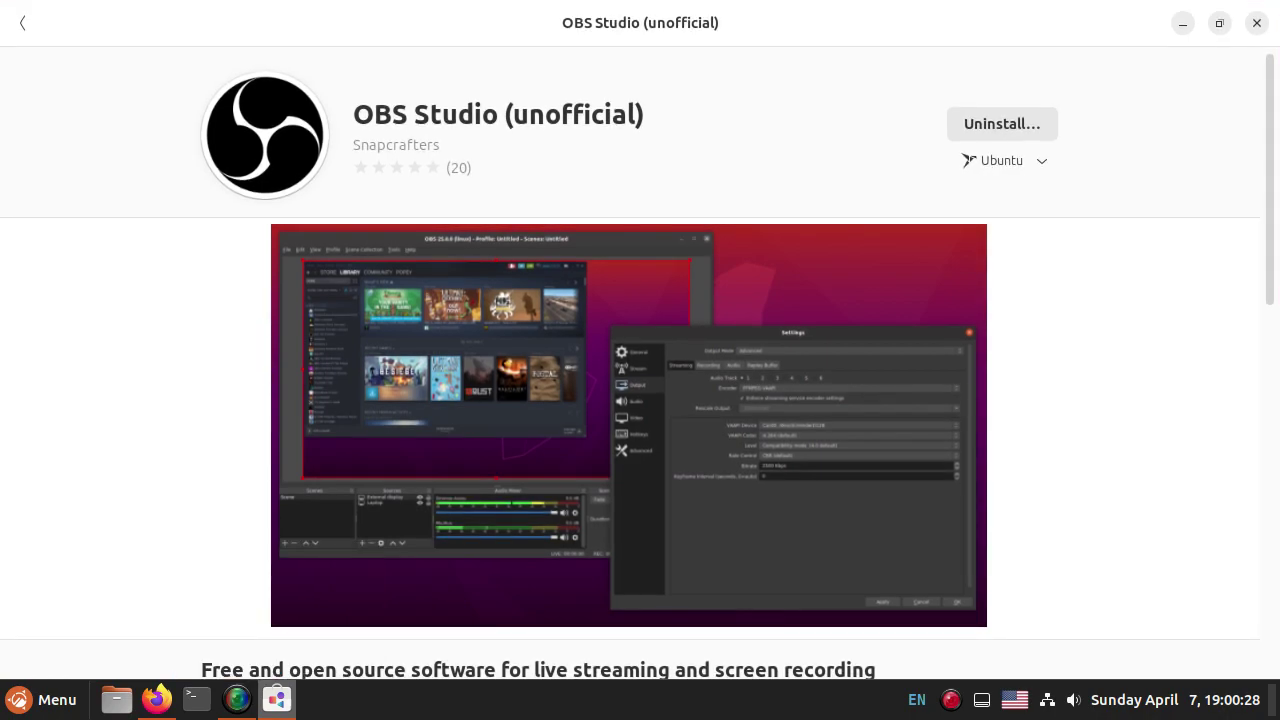
scroll(640, 360, "down", 5)
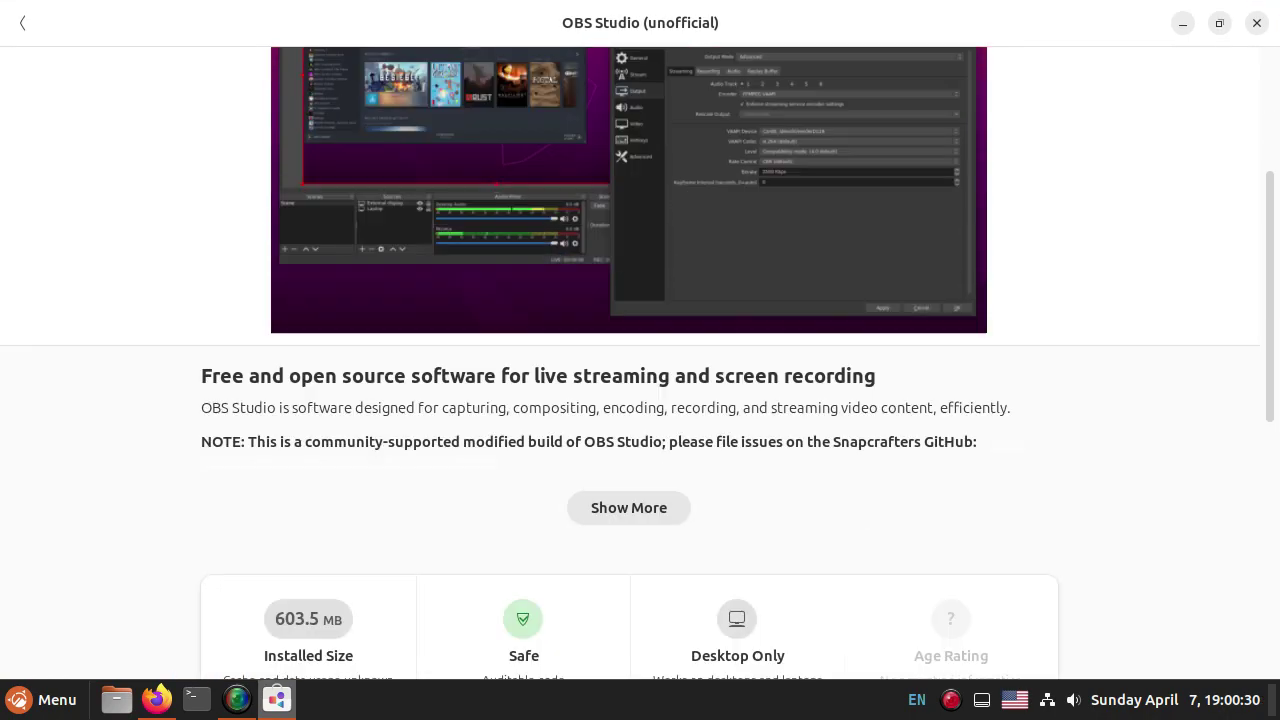
scroll(640, 360, "up", 5)
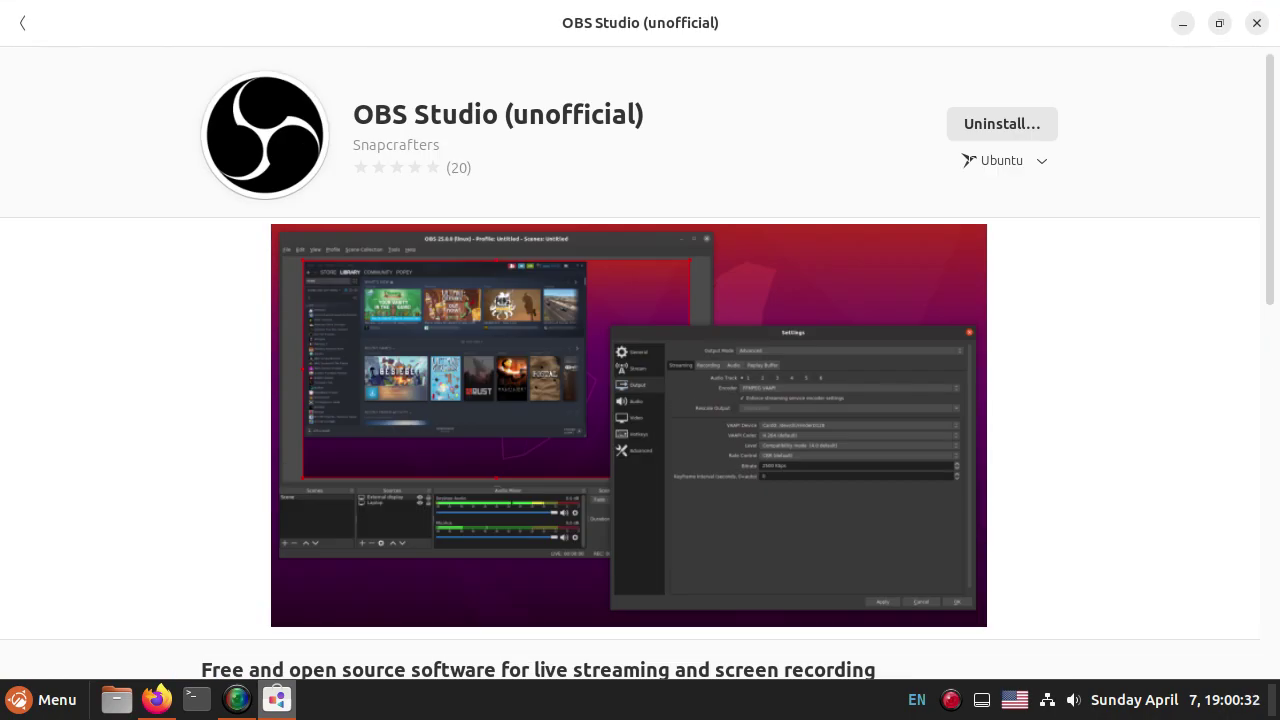
left_click(1256, 22)
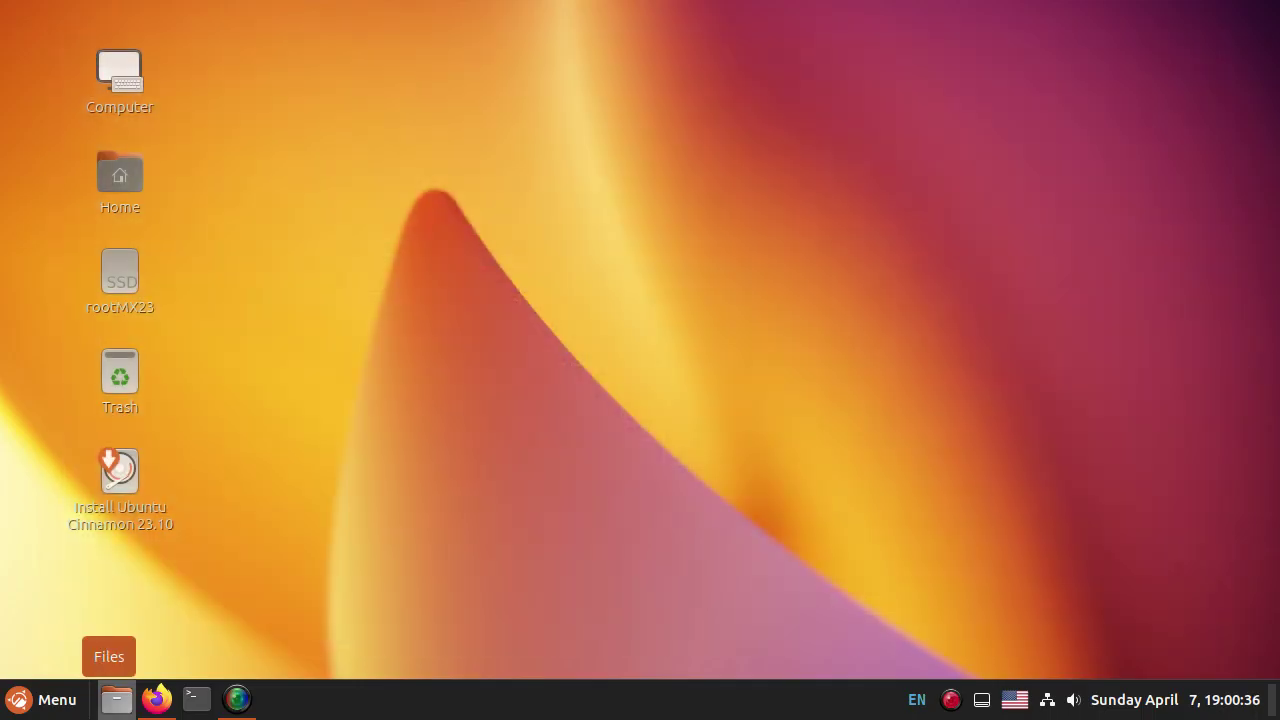
Step: Check the contents of the home folder's Downloads folder in Files and close the file manager
left_click(117, 699)
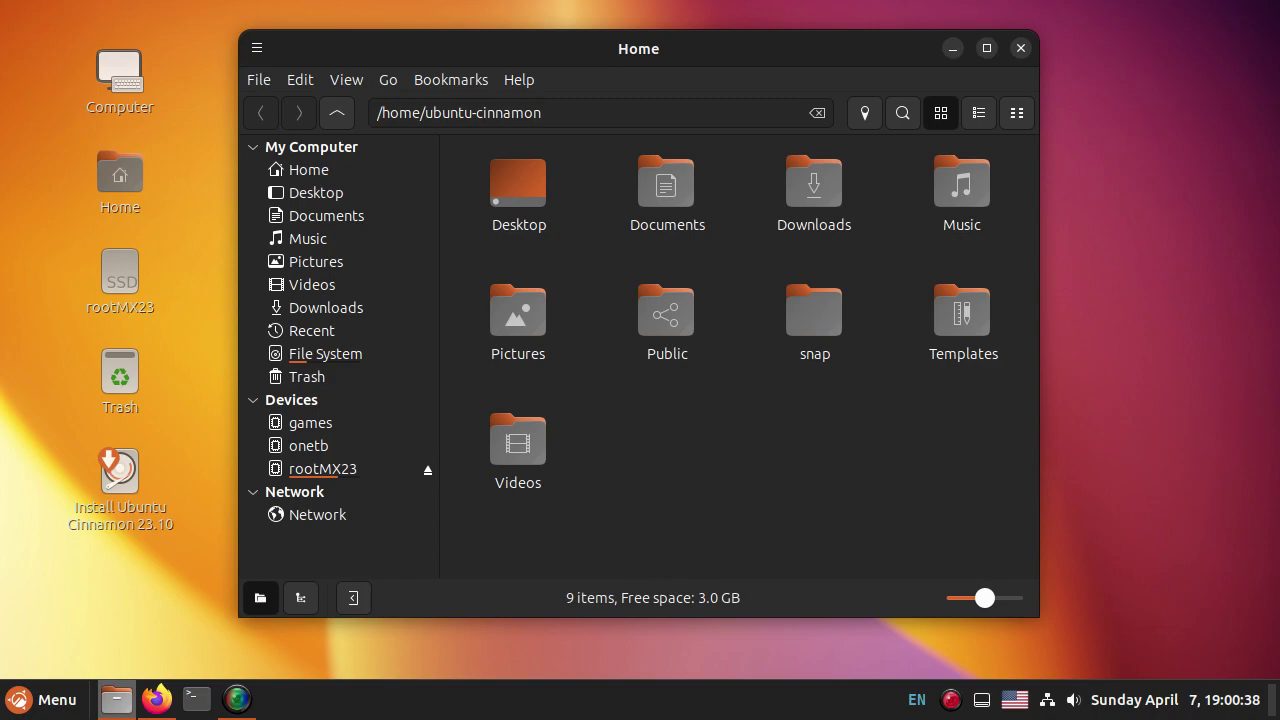
double_click(814, 182)
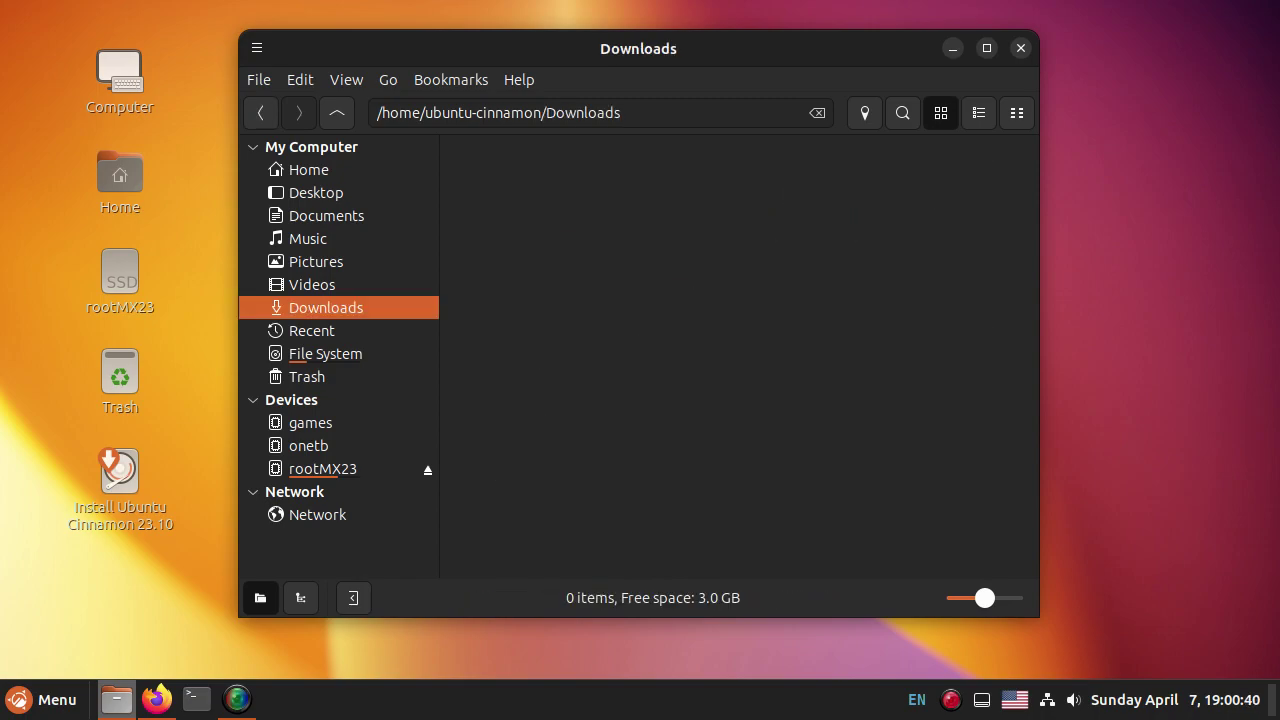
left_click(1020, 48)
Step: Launch the Alacritty terminal emulator from the Administration applications, look at its window and close it
left_click(42, 699)
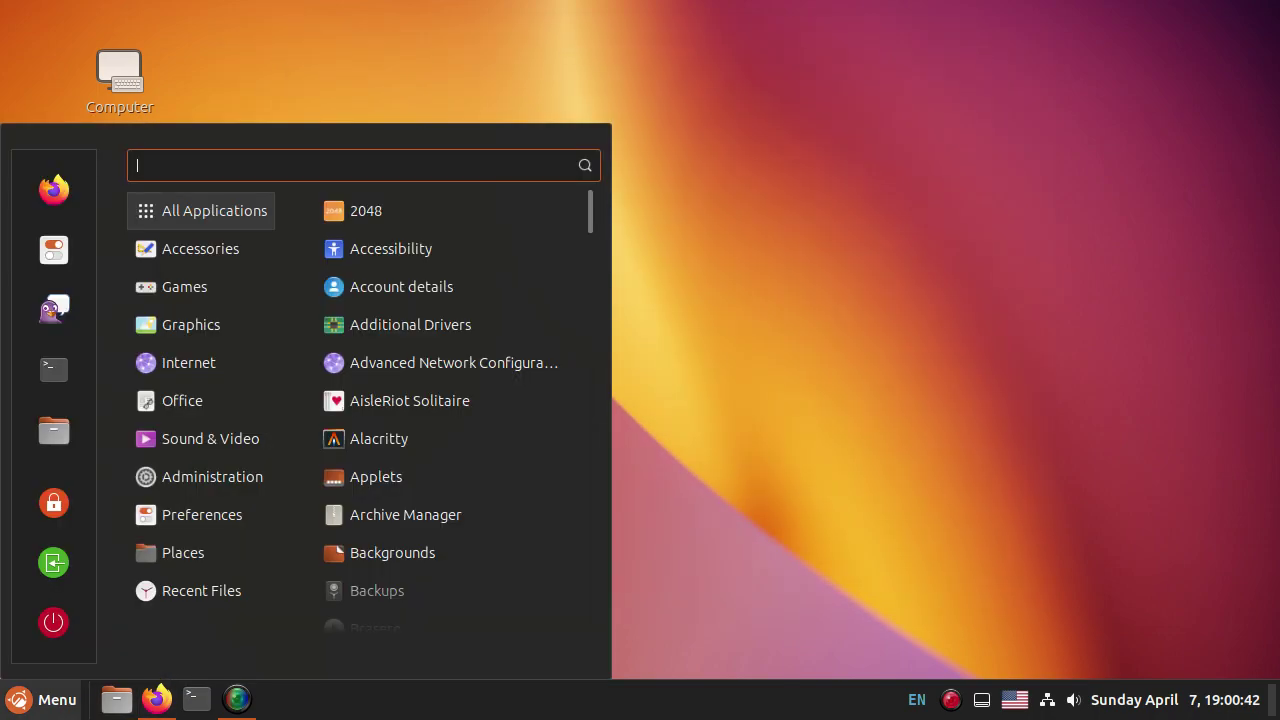
mouse_move(200, 476)
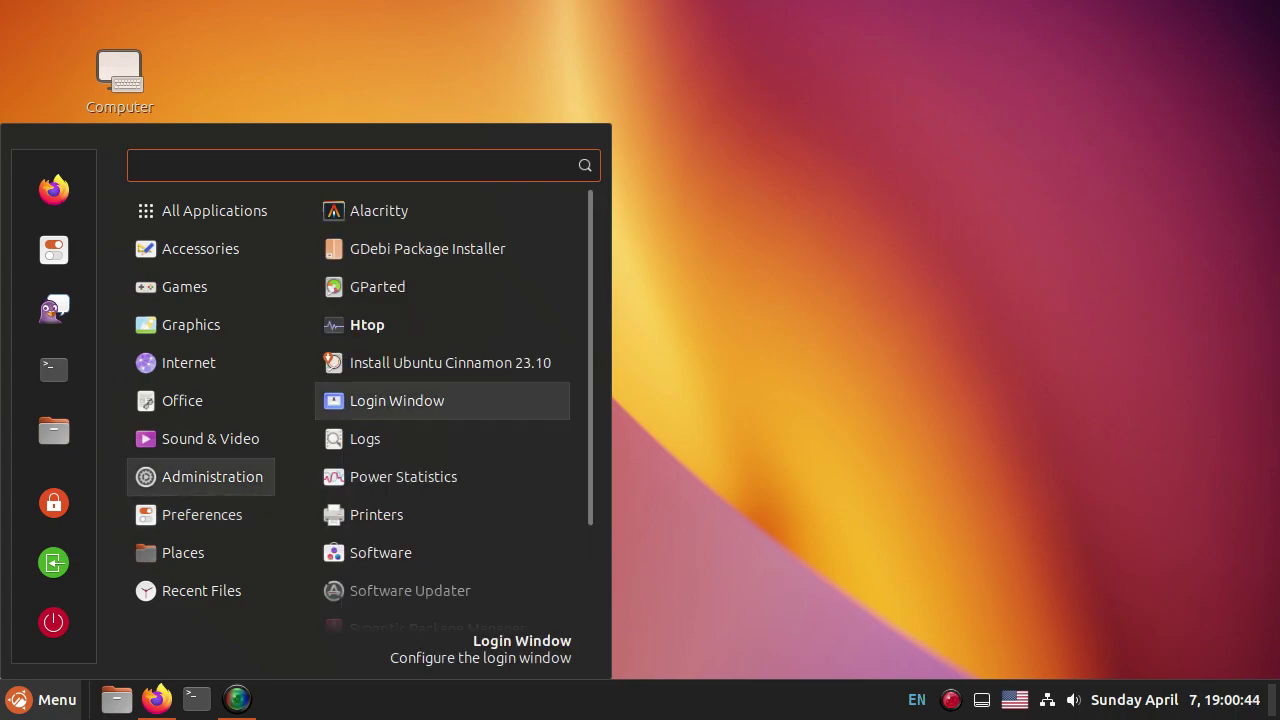
key("Up")
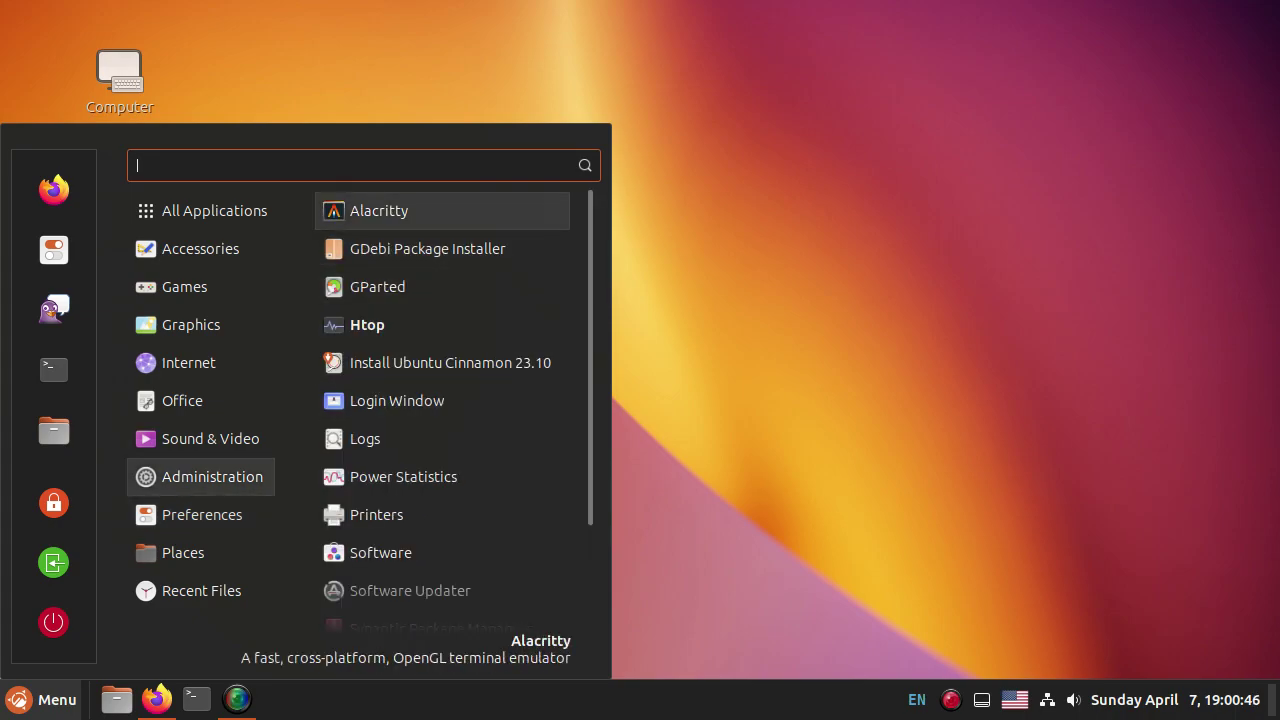
key("Return")
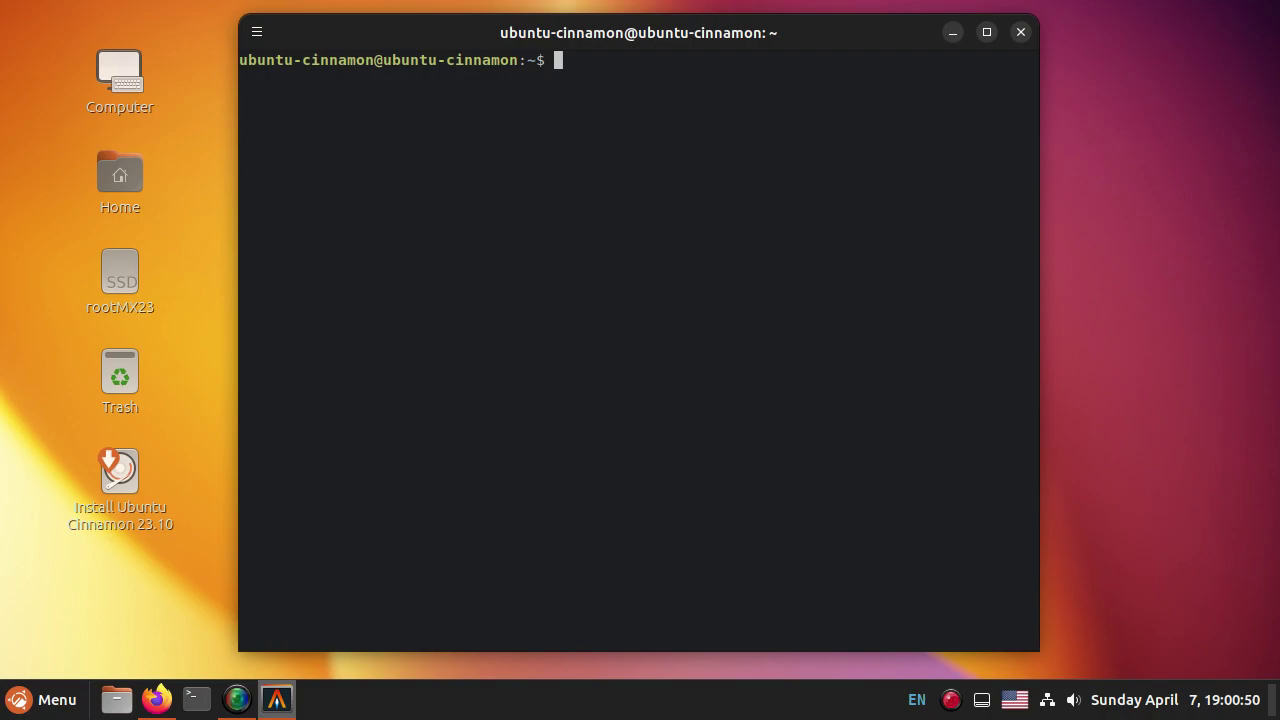
key("alt+F4")
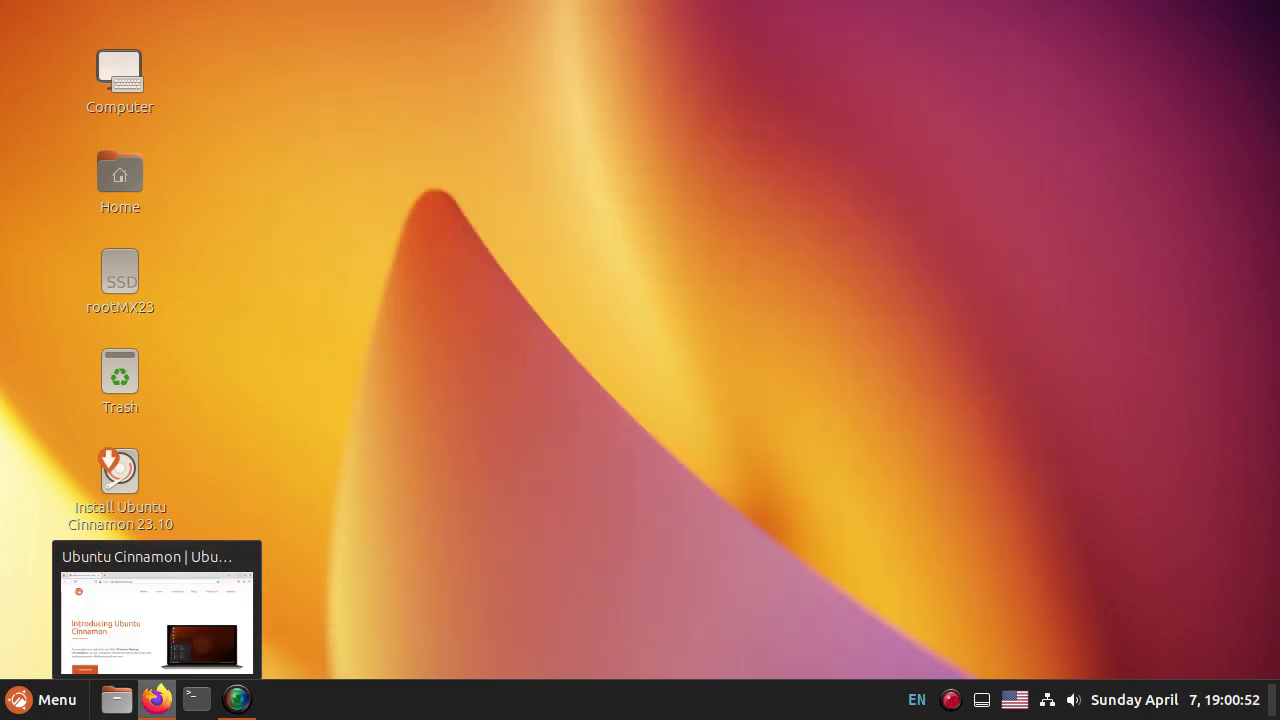
Step: Open the default Terminal, inspect its window management options without choosing any, and close it
key("ctrl+alt+t")
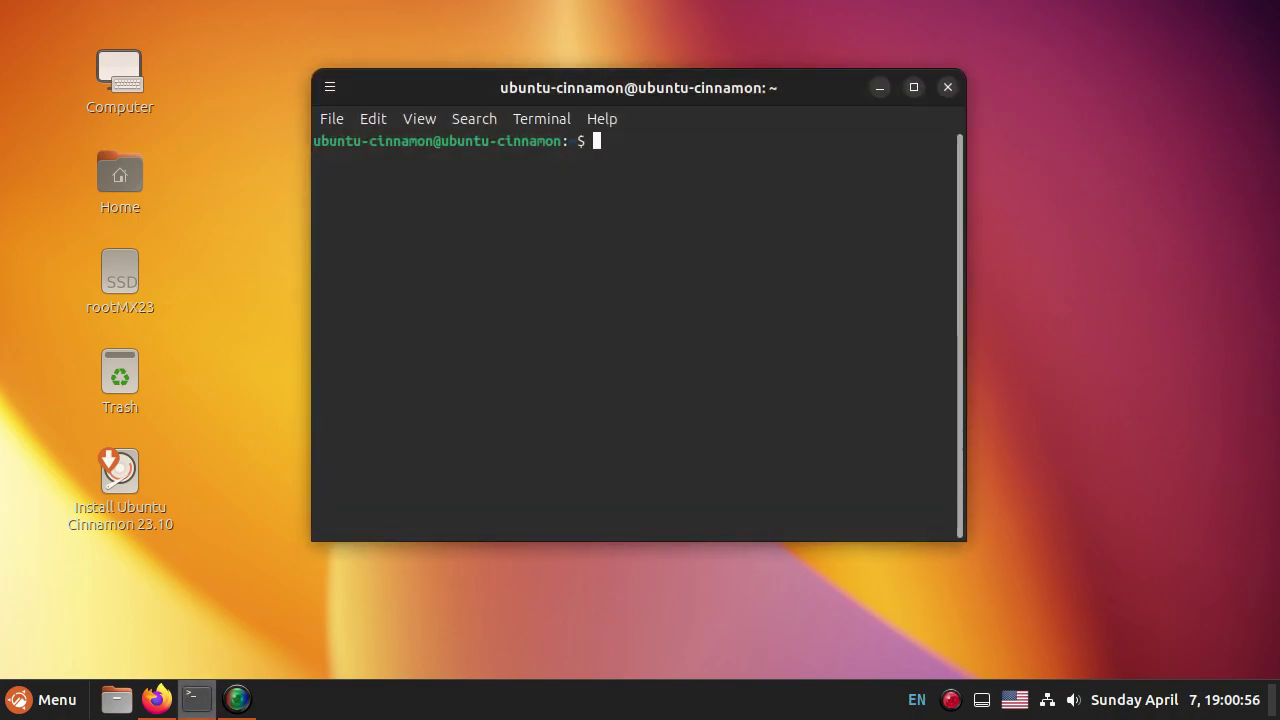
key("alt+space")
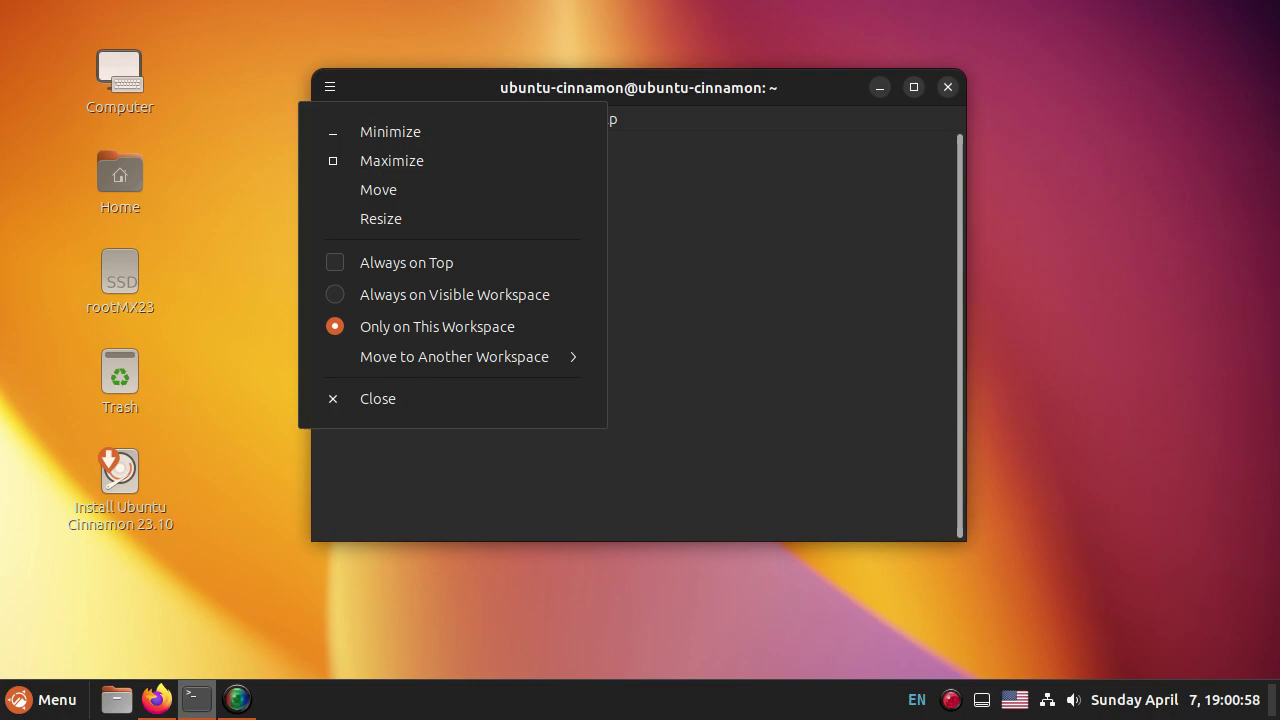
key("Escape")
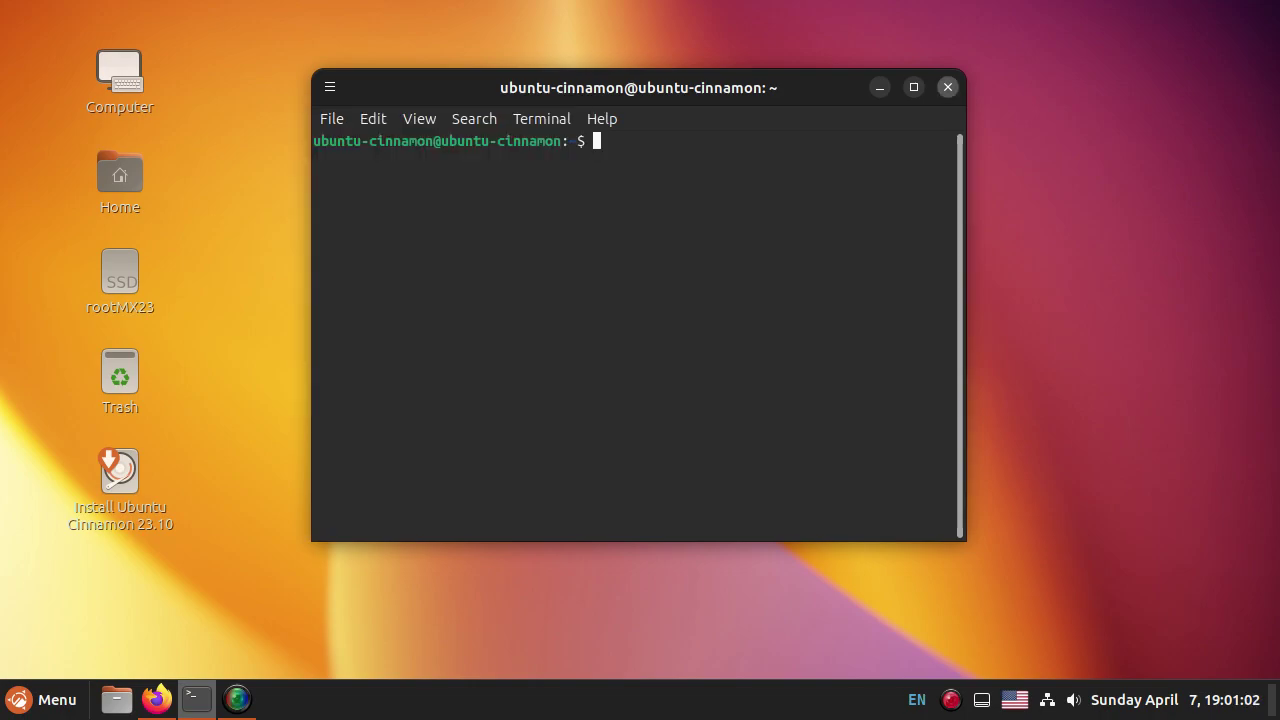
left_click(947, 87)
Step: Examine the applications in the Administration category, from GDebi Package Installer through Users and Groups
left_click(40, 699)
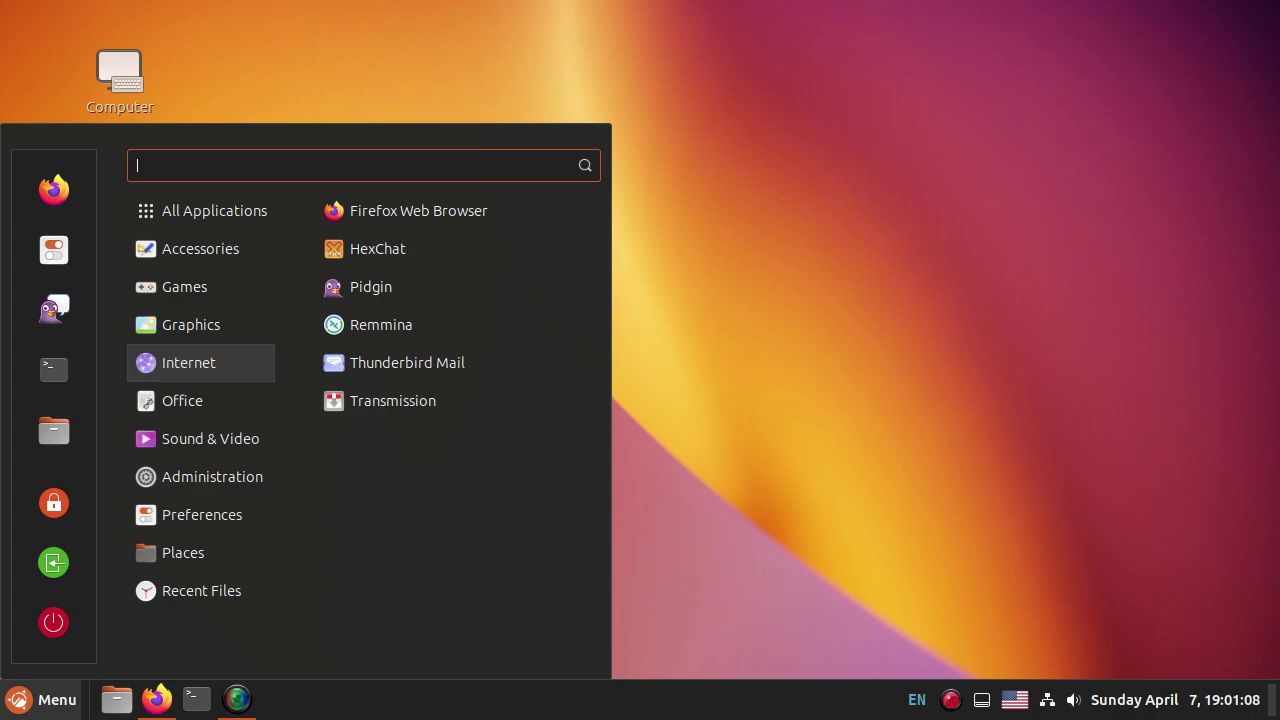
left_click(200, 210)
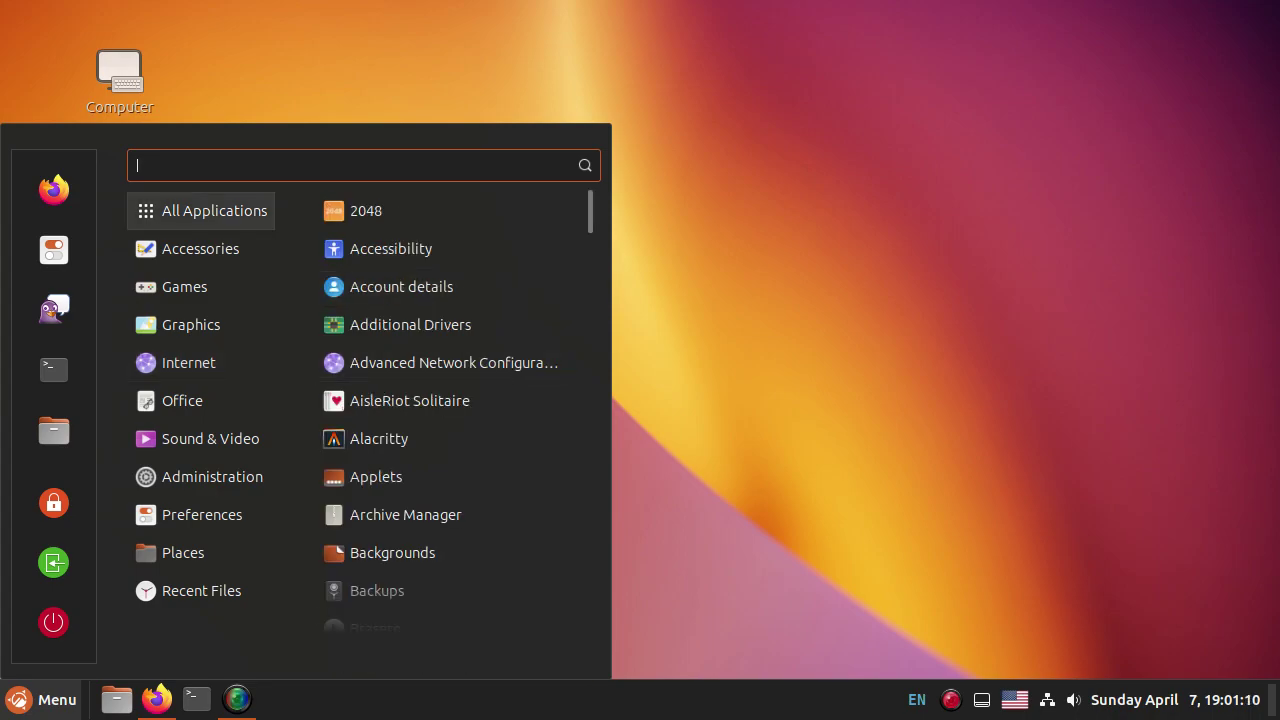
key("Up")
key("Up")
key("Up")
key("Up")
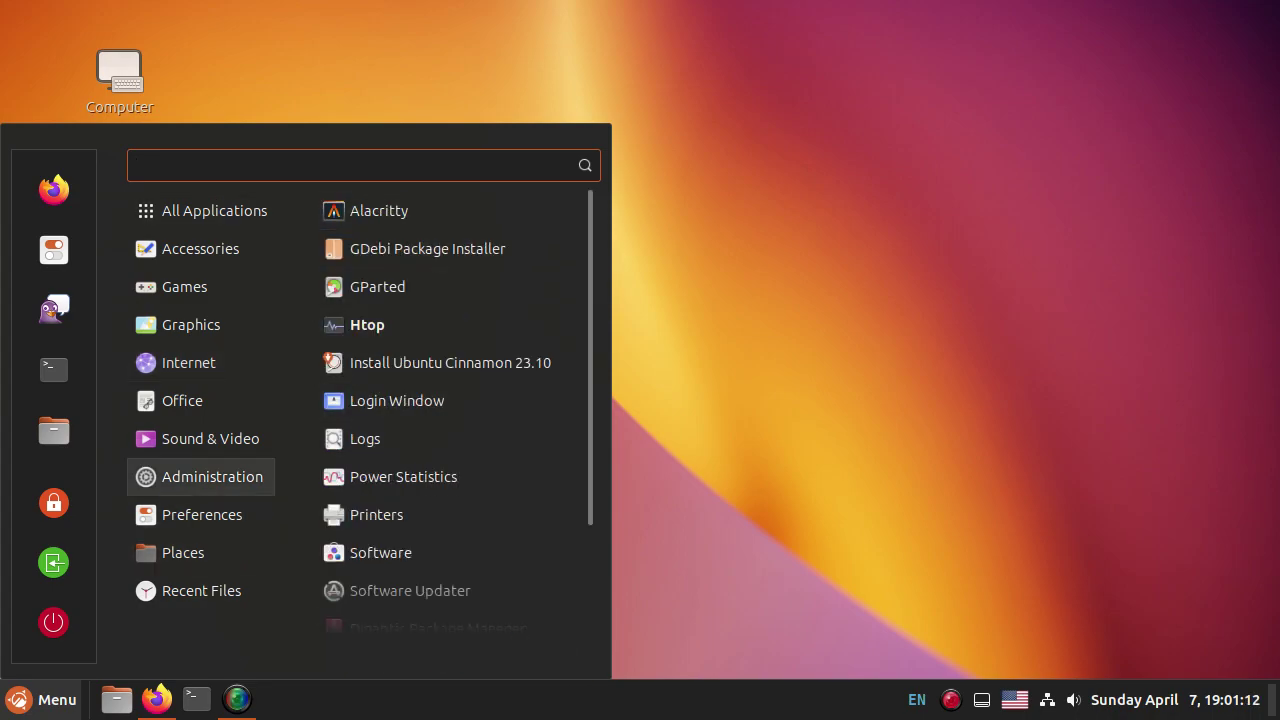
key("Right")
key("Down")
key("Down")
key("Up")
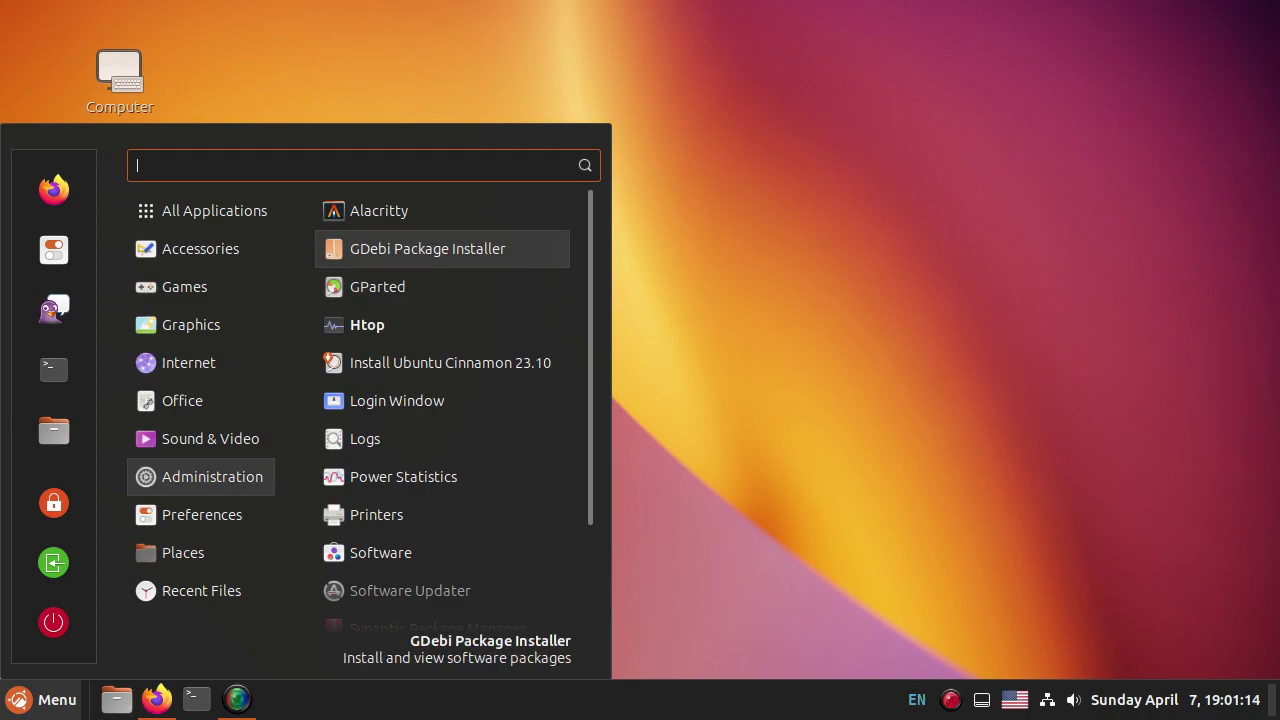
key("Down")
key("Down")
key("Down")
key("Down")
key("Down")
key("Down")
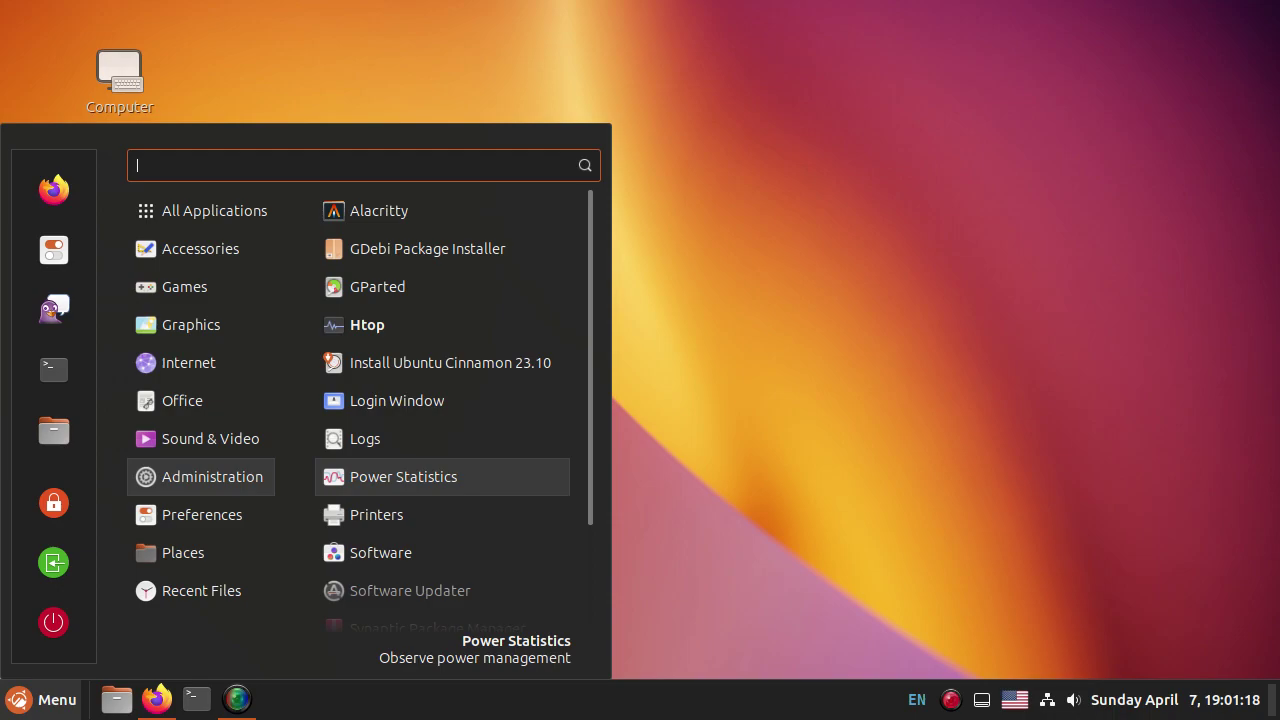
key("Up")
key("Up")
key("Down")
key("Down")
key("Down")
key("Down")
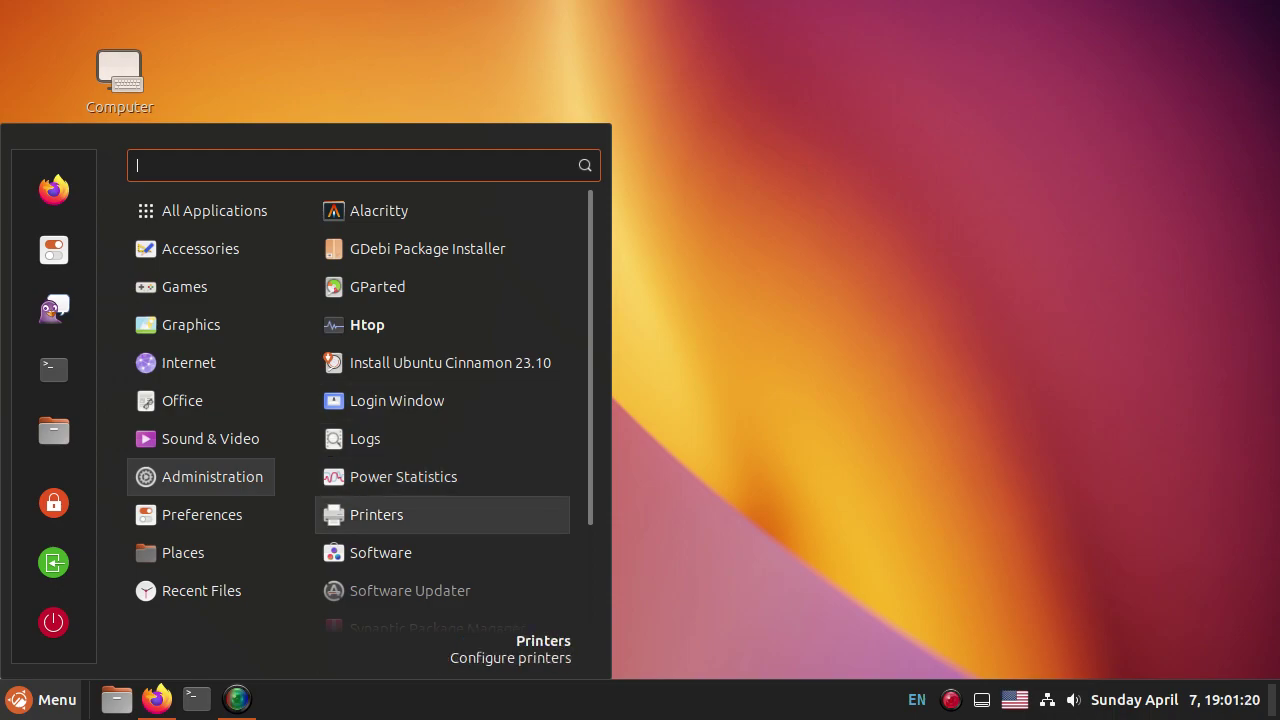
key("Down")
key("Down")
key("Down")
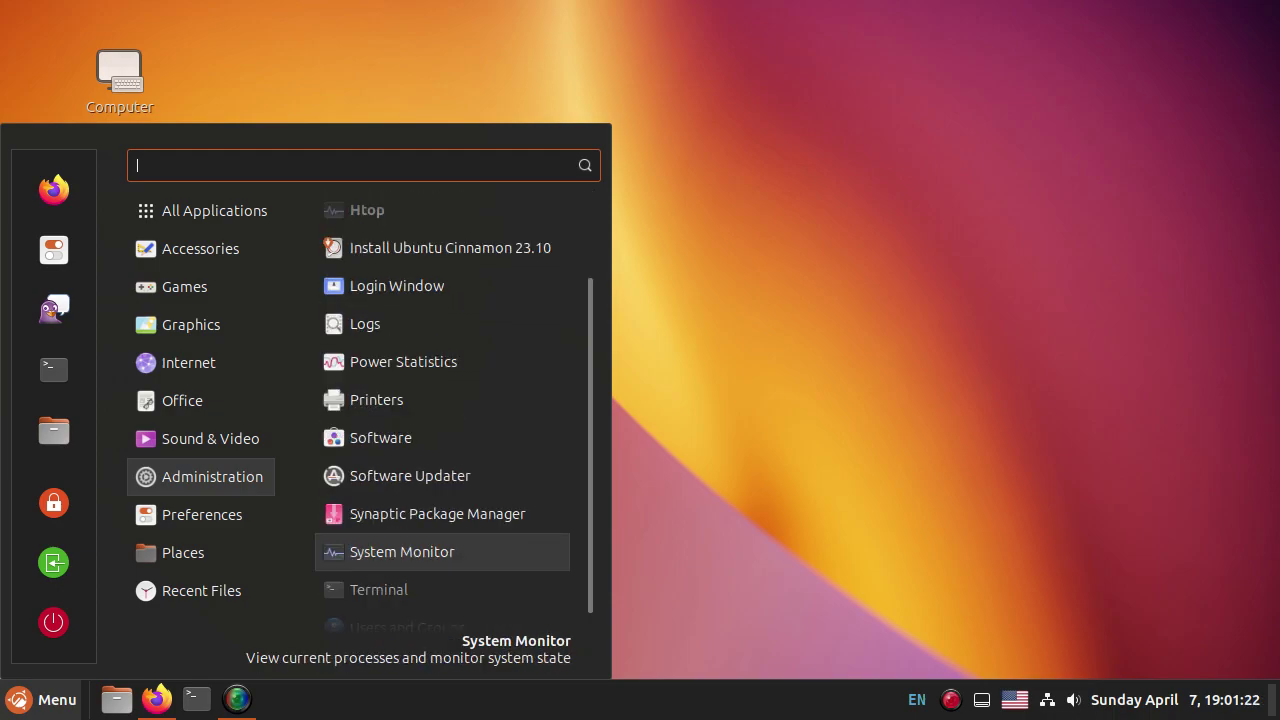
key("Up")
key("Up")
key("Up")
key("Down")
key("Down")
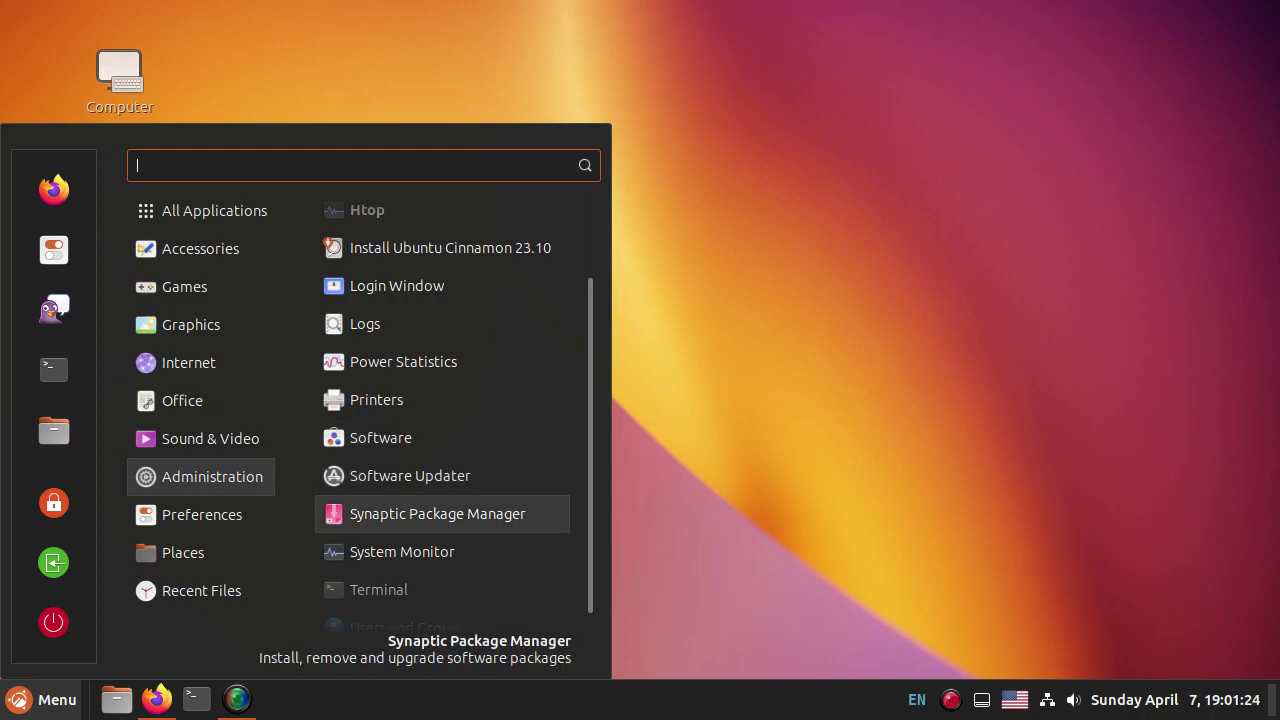
key("Down")
key("Down")
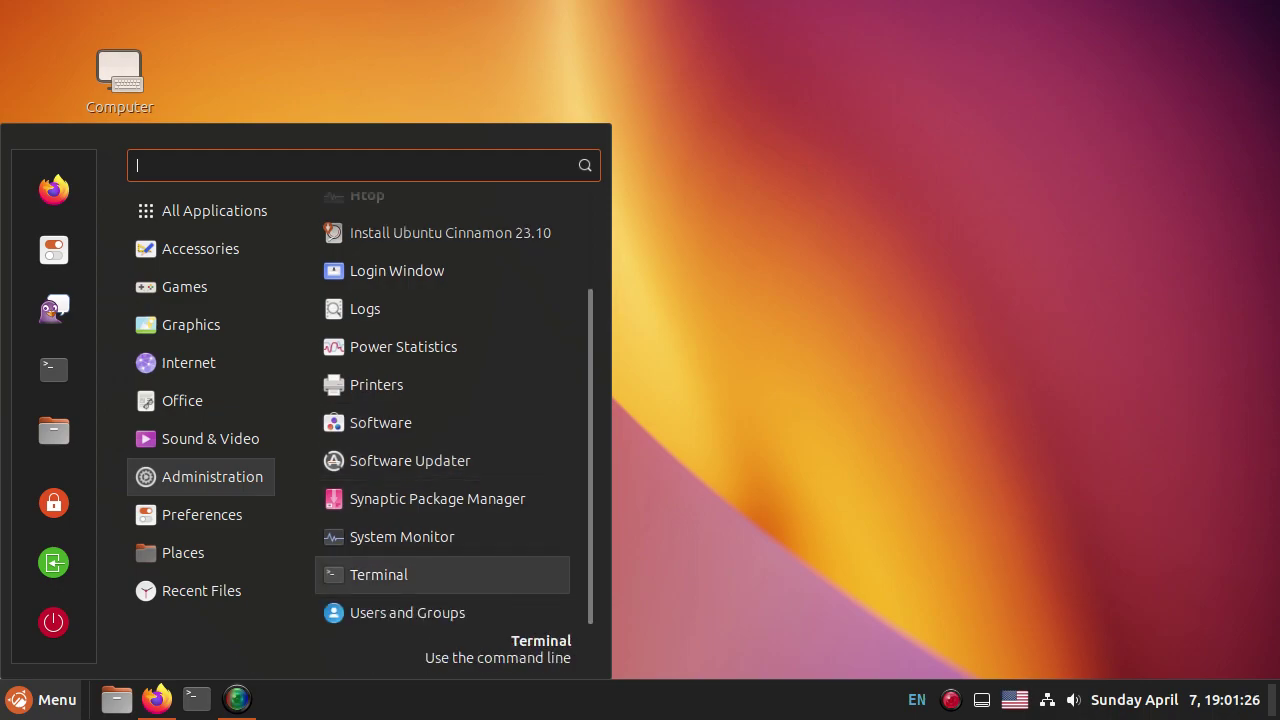
key("Down")
key("Up")
key("Down")
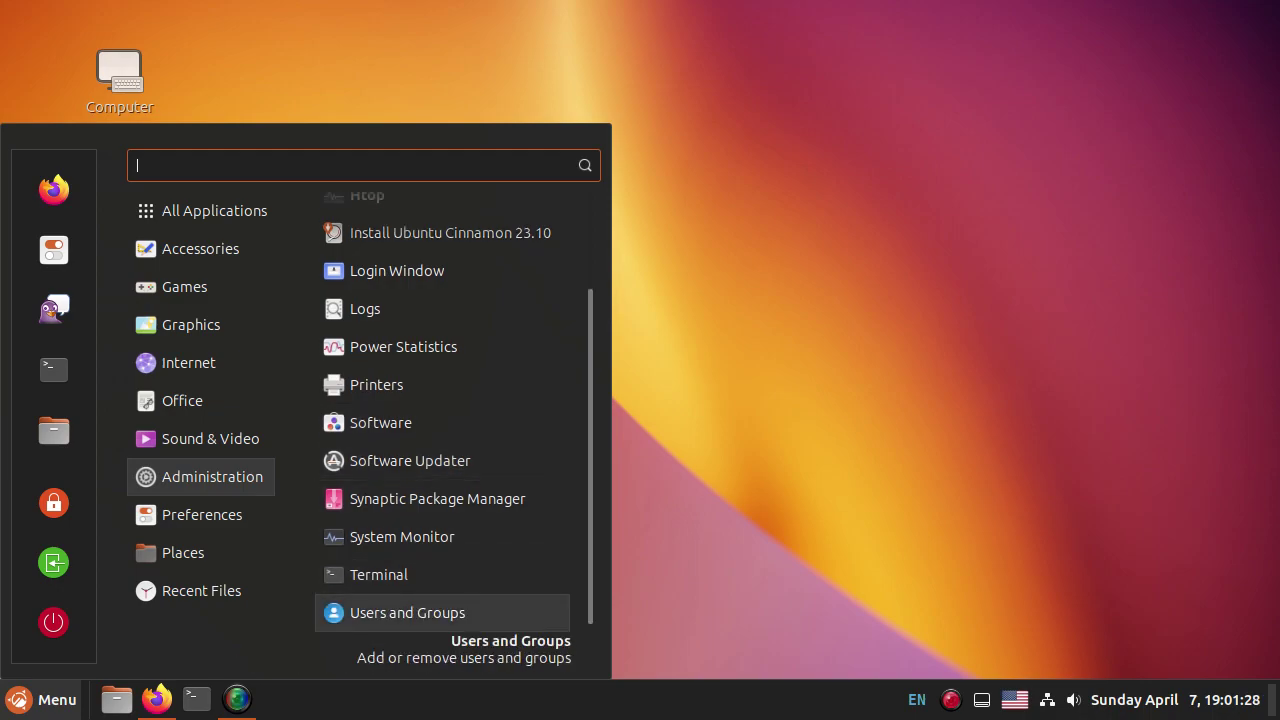
Step: Examine the settings modules listed in the Preferences category, down to Window Tiling
key("Left")
key("Down")
key("Down")
key("Up")
key("Right")
key("Up")
key("Up")
key("Up")
key("Down")
key("Down")
key("Down")
key("Down")
key("Down")
key("Down")
key("Down")
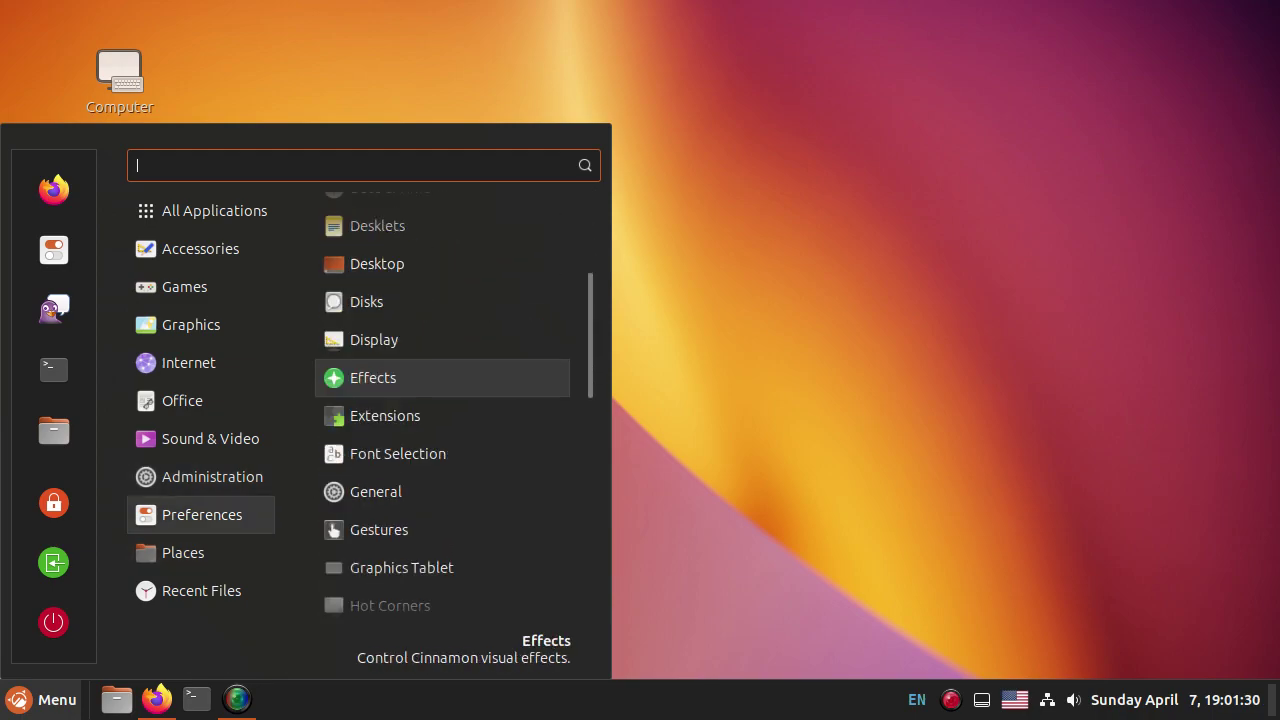
key("Down")
key("Down")
key("Down")
key("Down")
key("Down")
key("Down")
key("Down")
key("Down")
key("Down")
key("Down")
key("Down")
key("Down")
key("Down")
key("Down")
key("Down")
key("Down")
key("Down")
key("Down")
key("Down")
key("Down")
key("Down")
key("Down")
key("Down")
key("Down")
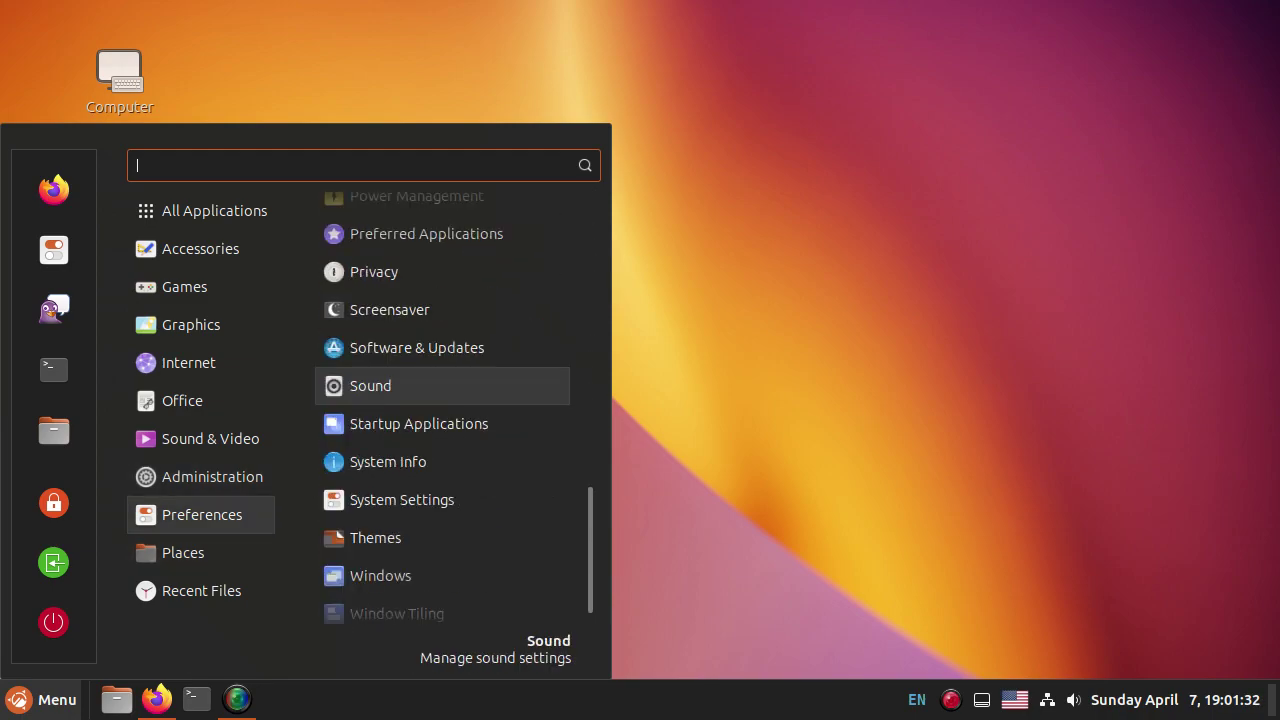
key("Down")
key("Down")
key("Down")
key("Up")
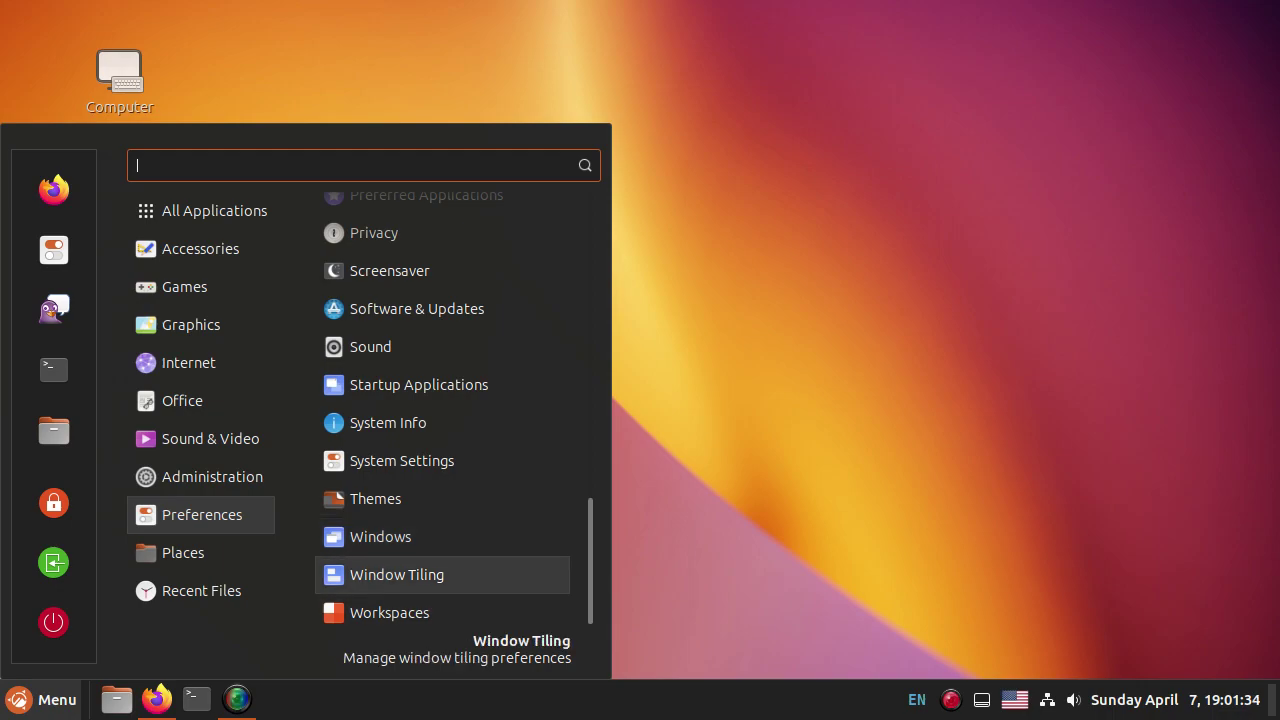
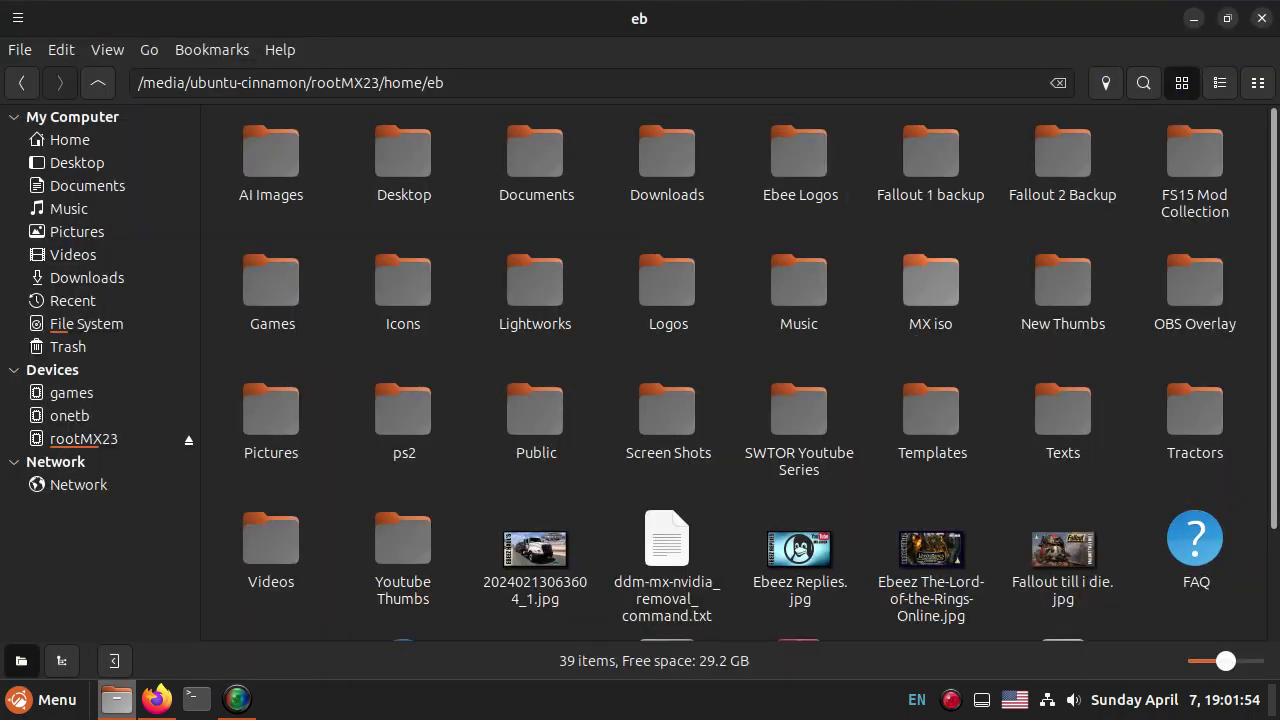
scroll(734, 372, "down", 2)
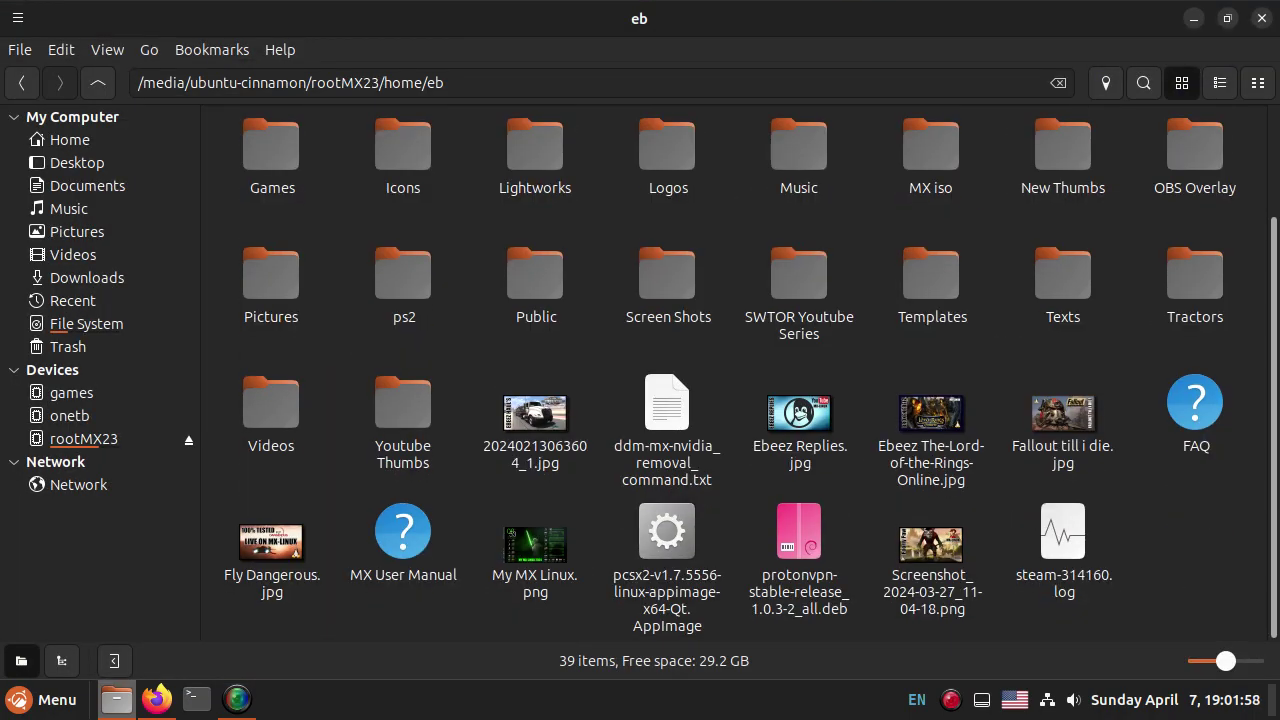
double_click(535, 413)
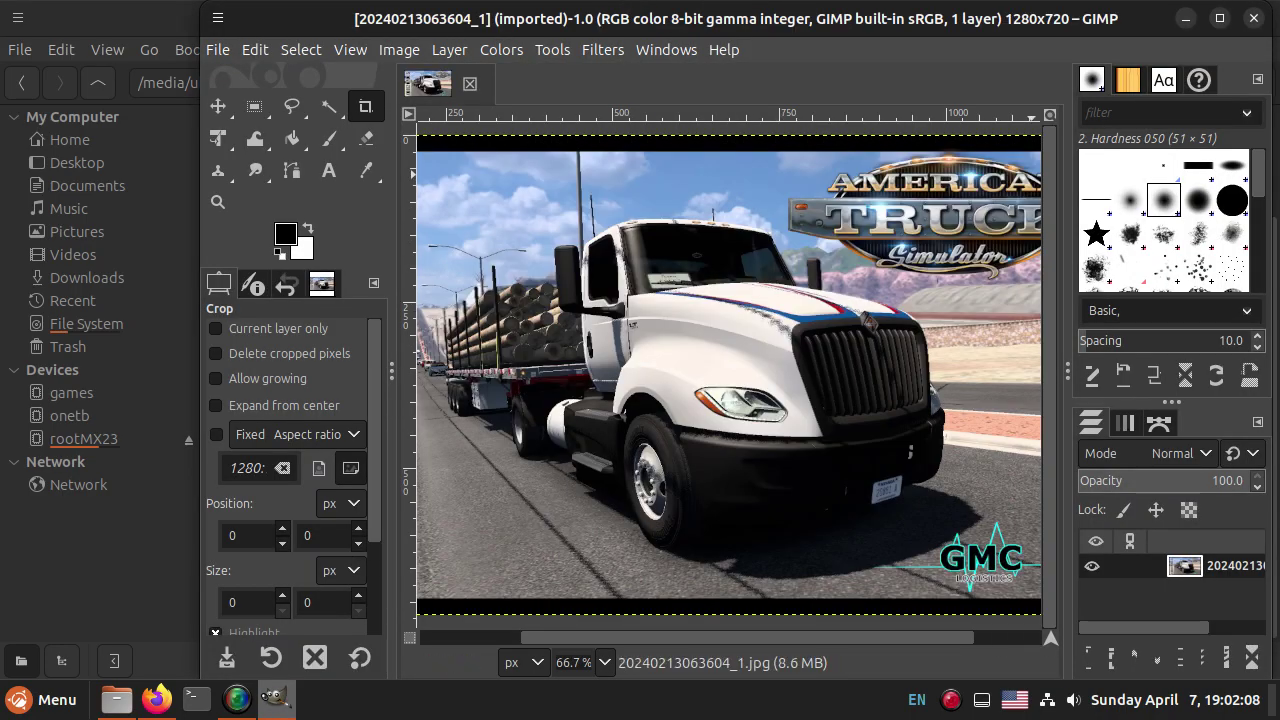
left_click(1219, 18)
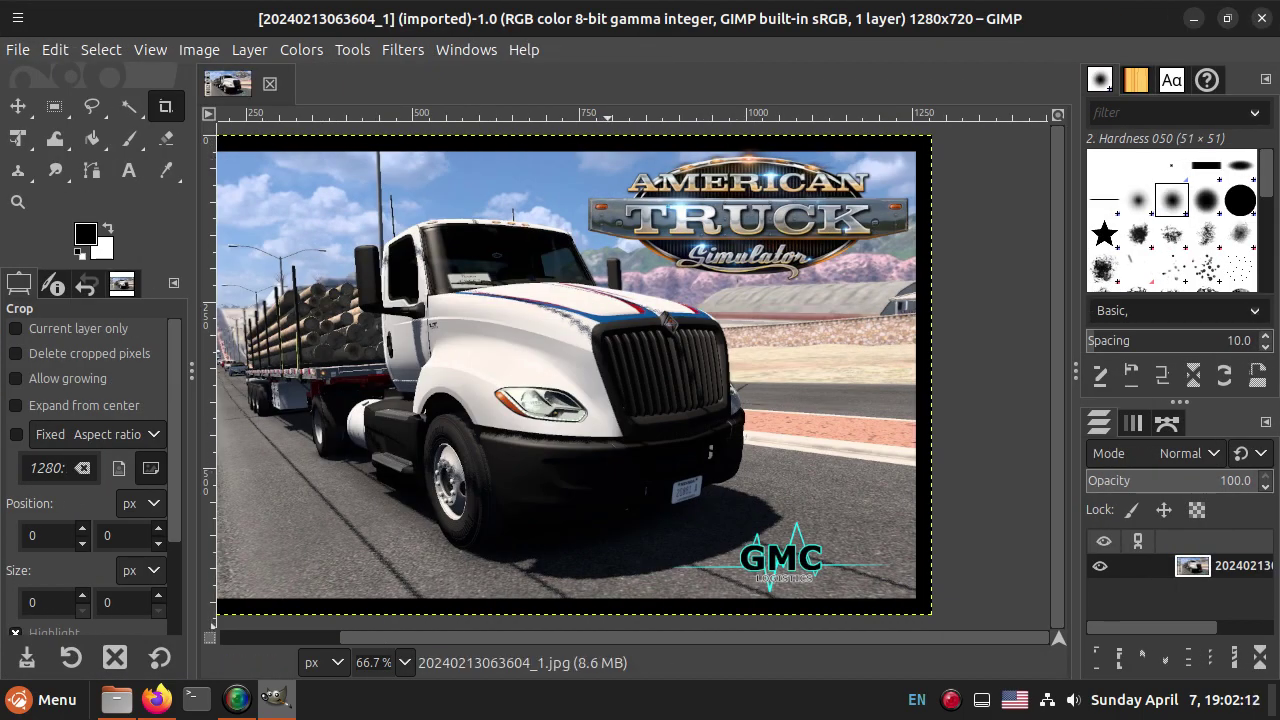
left_click_drag(608, 637, 504, 637)
scroll(994, 494, "left", 1)
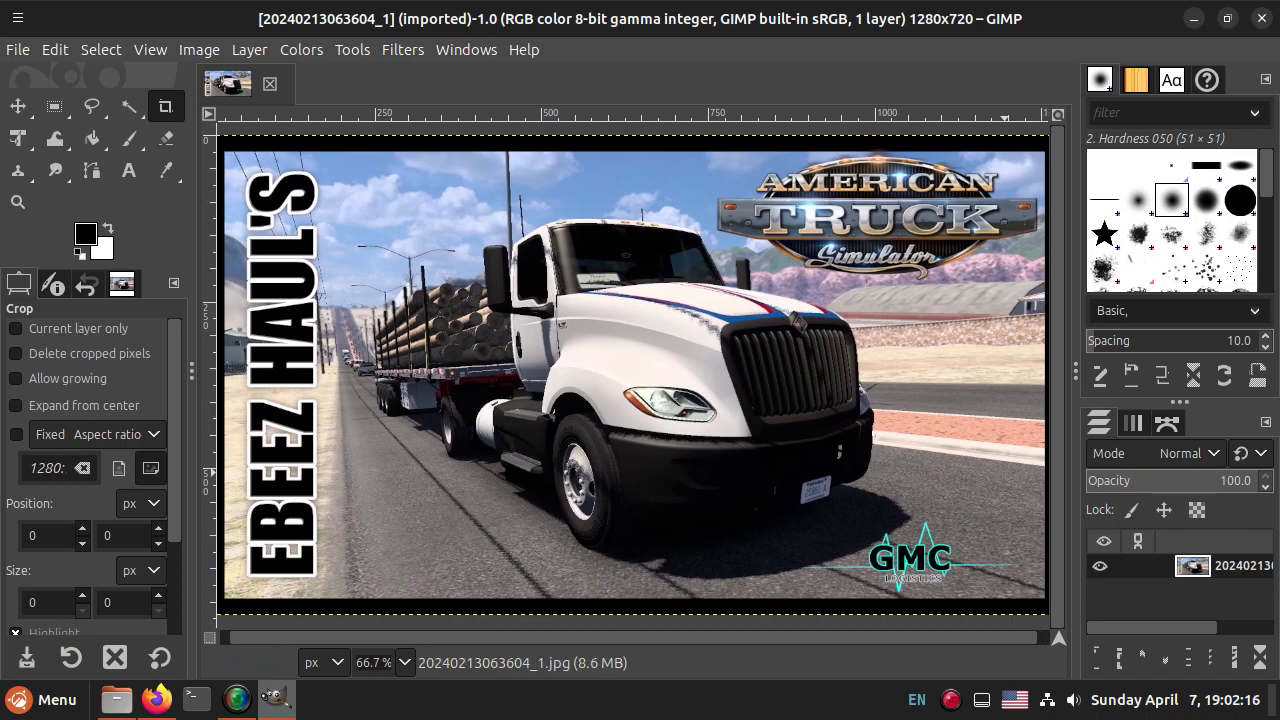
key("ctrl+q")
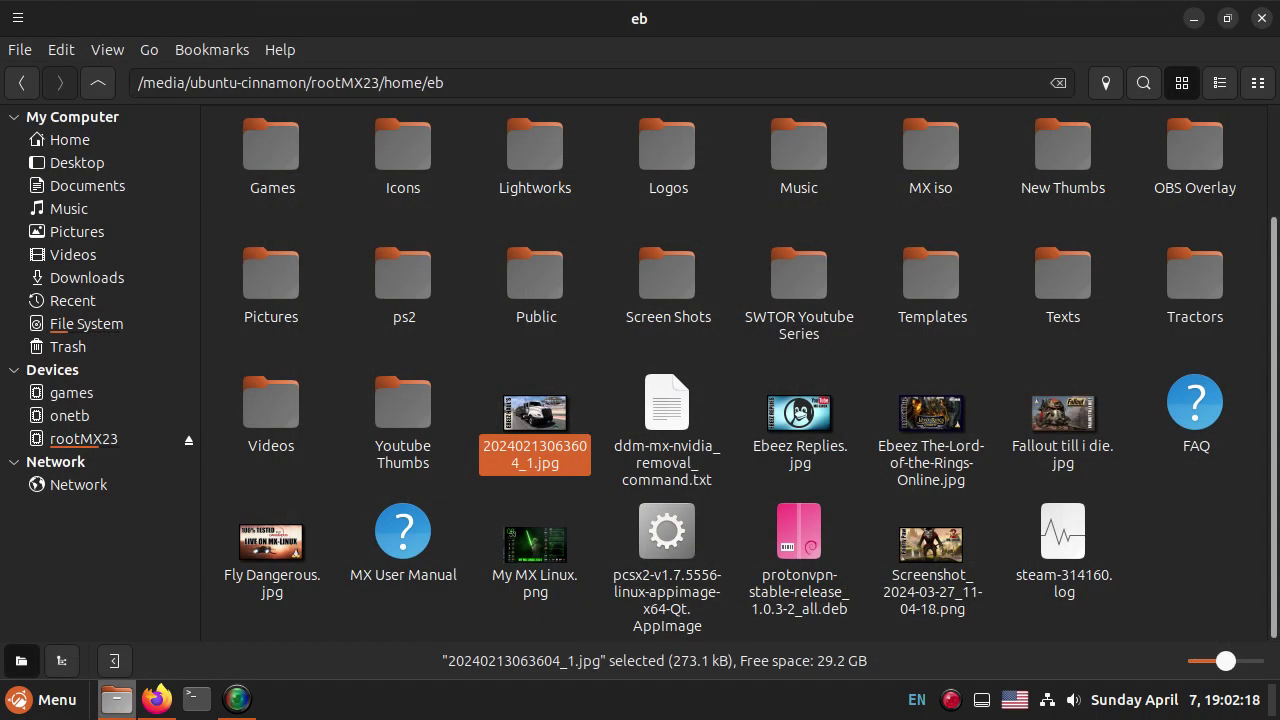
key("Escape")
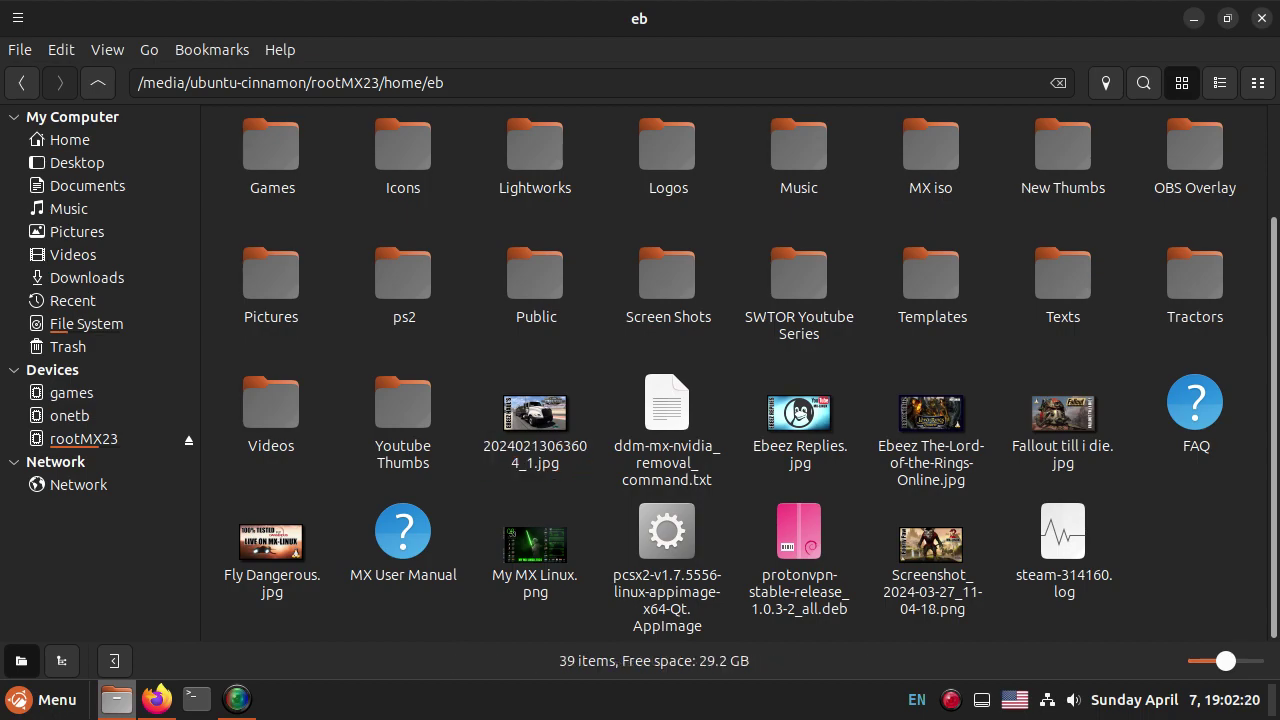
double_click(930, 430)
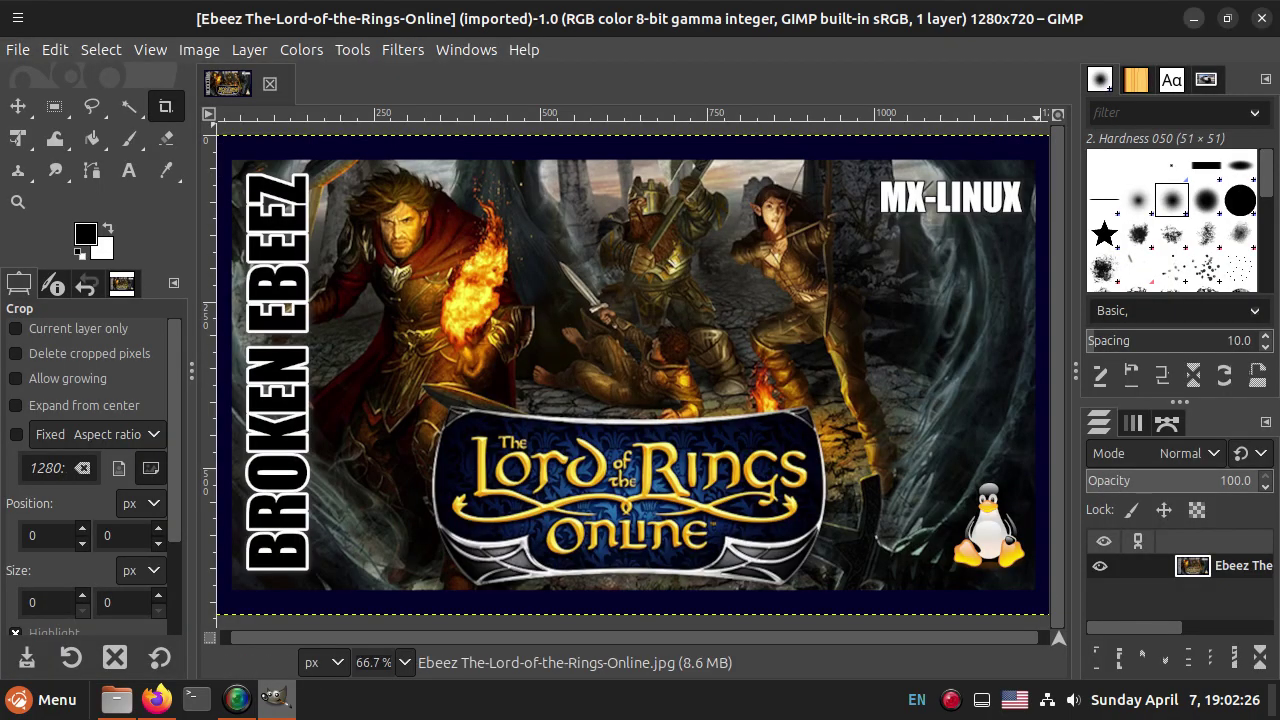
left_click(1261, 18)
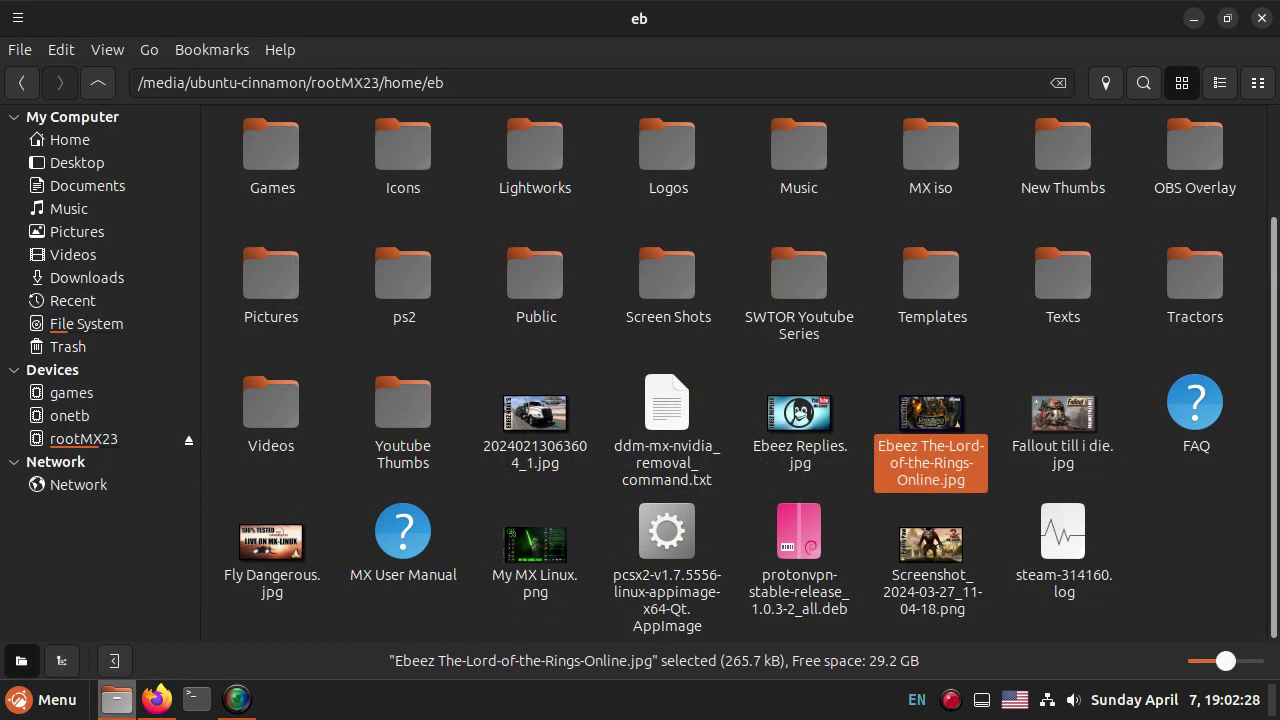
Step: Open Fallout till i die.jpg with gThumb instead of the default image editor and maximize the viewer window
right_click(1060, 432)
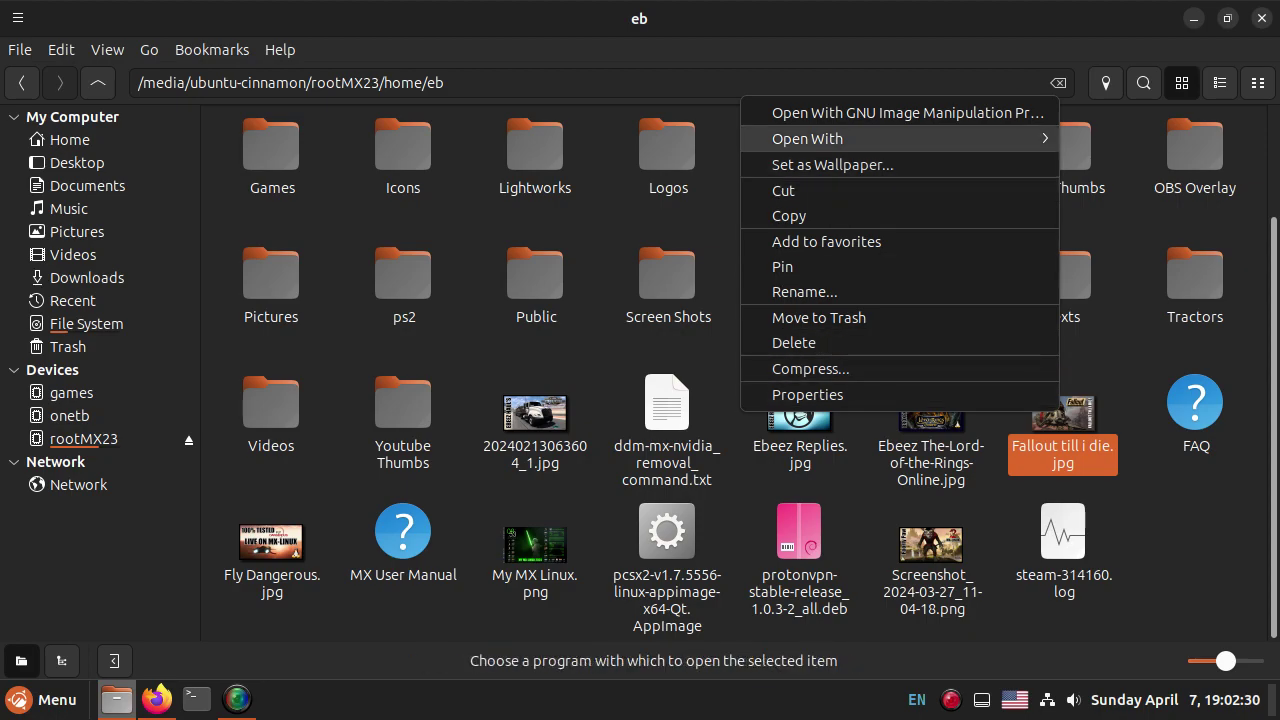
mouse_move(900, 139)
key("Right")
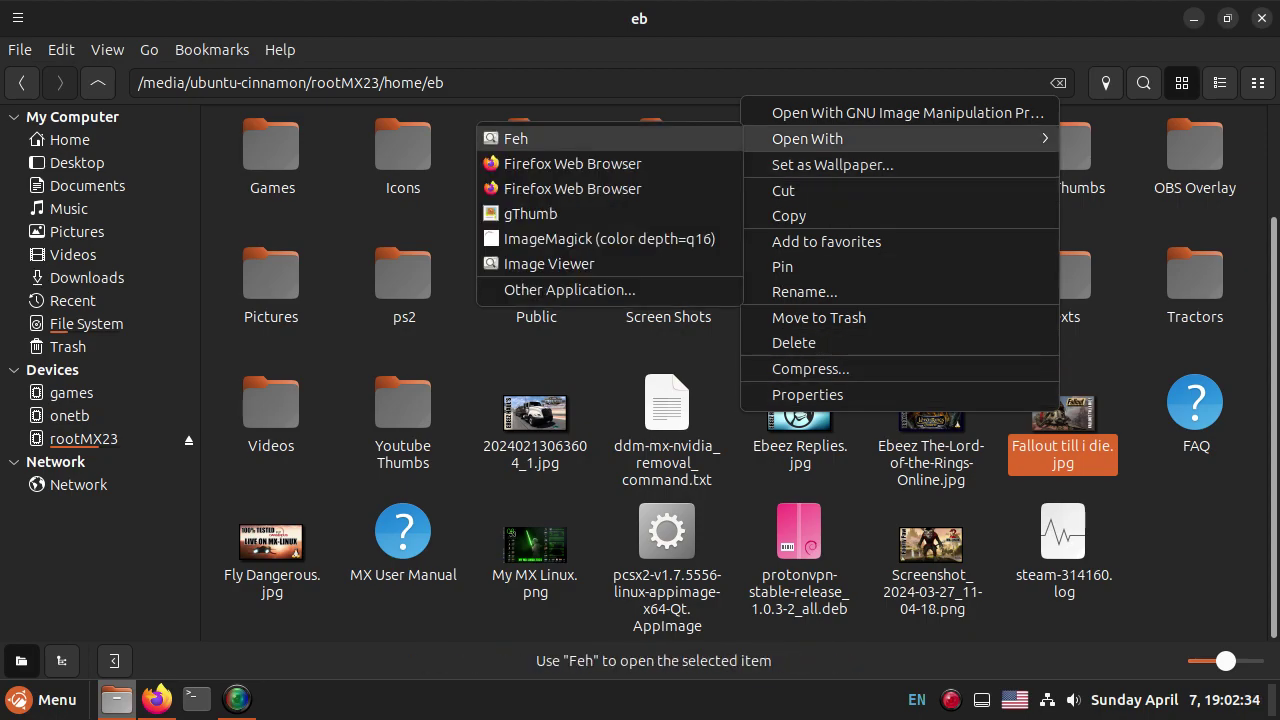
key("Down")
key("Down")
key("Down")
key("Return")
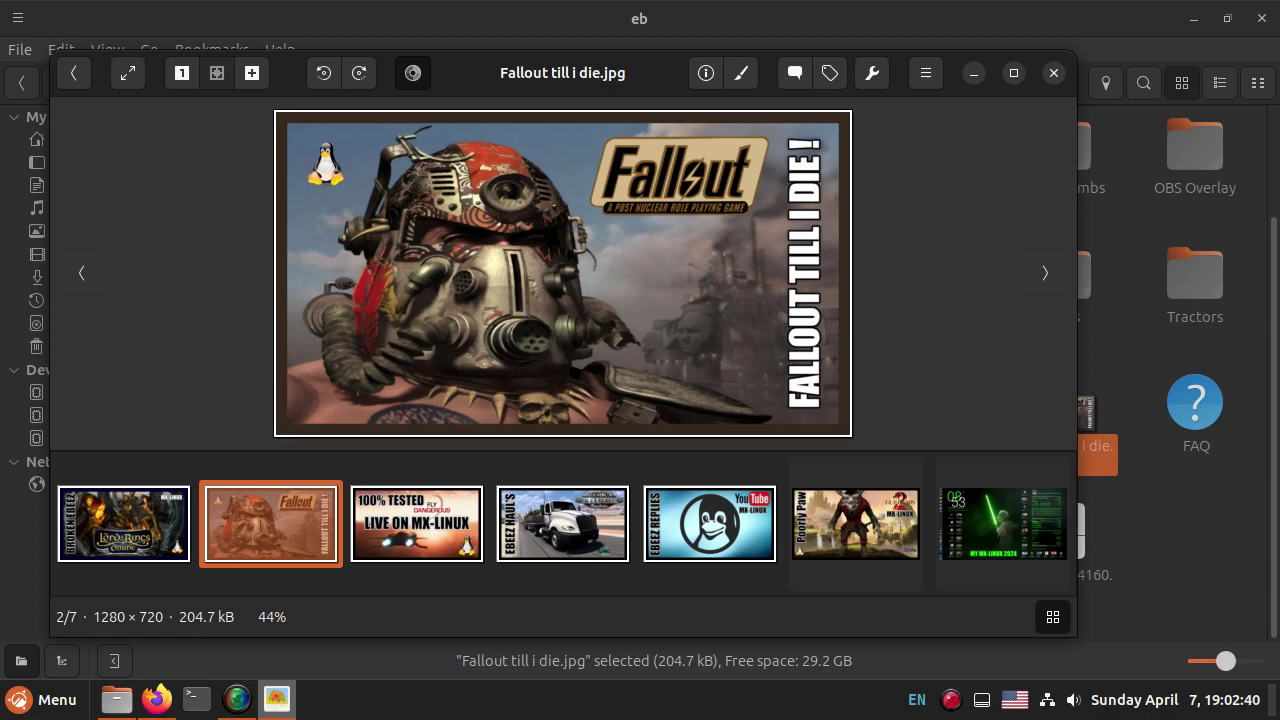
left_click(1013, 72)
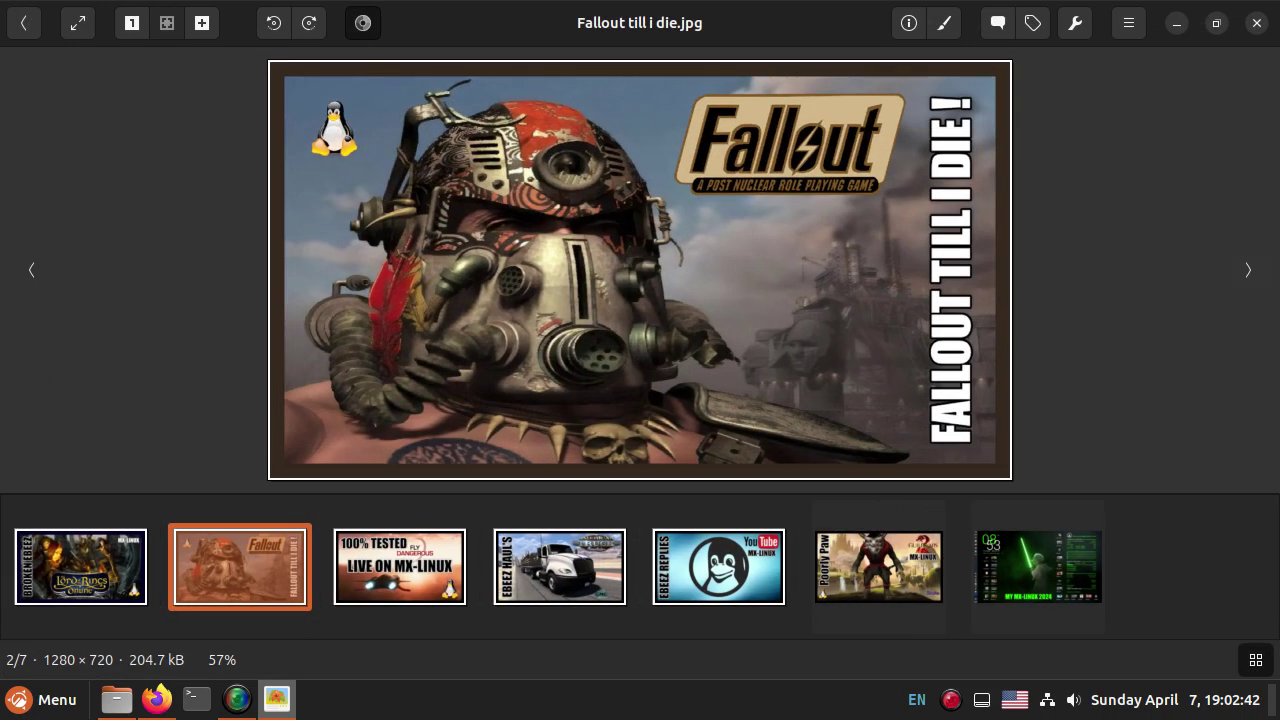
Step: Browse forward through the folder's remaining images up to My MX Linux.png and close the viewer
left_click(1248, 270)
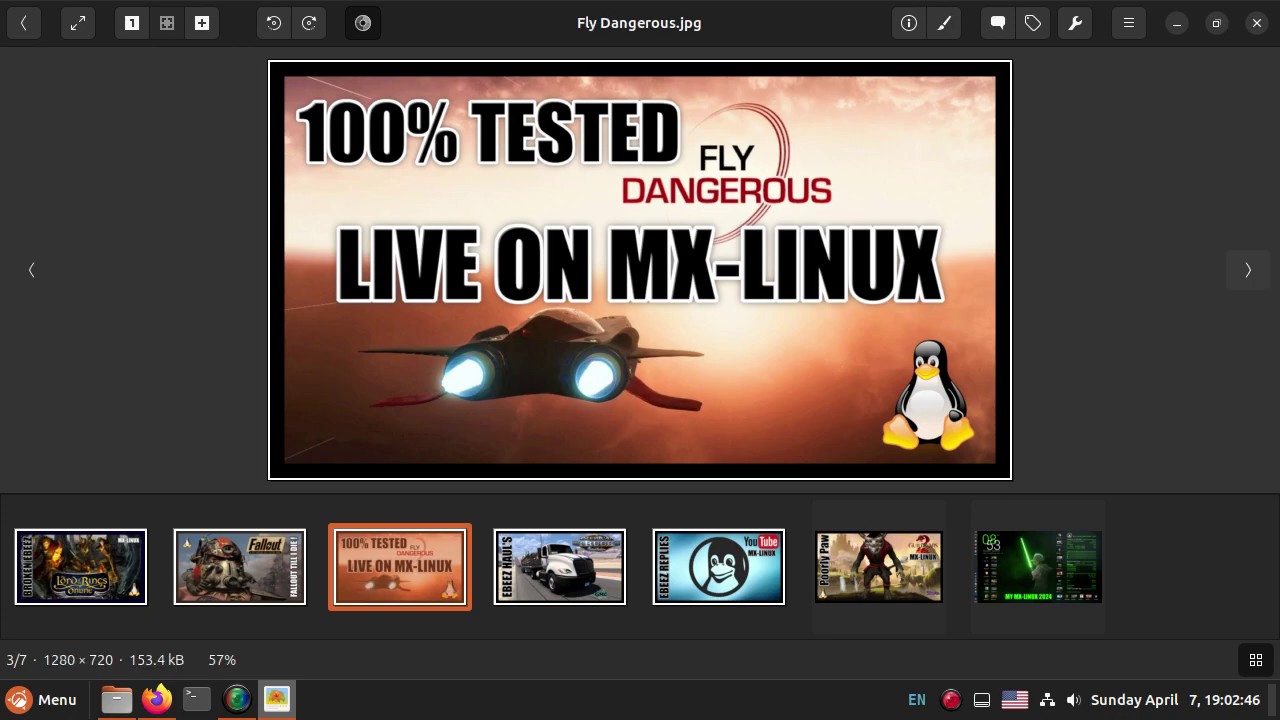
key("Right")
key("Right")
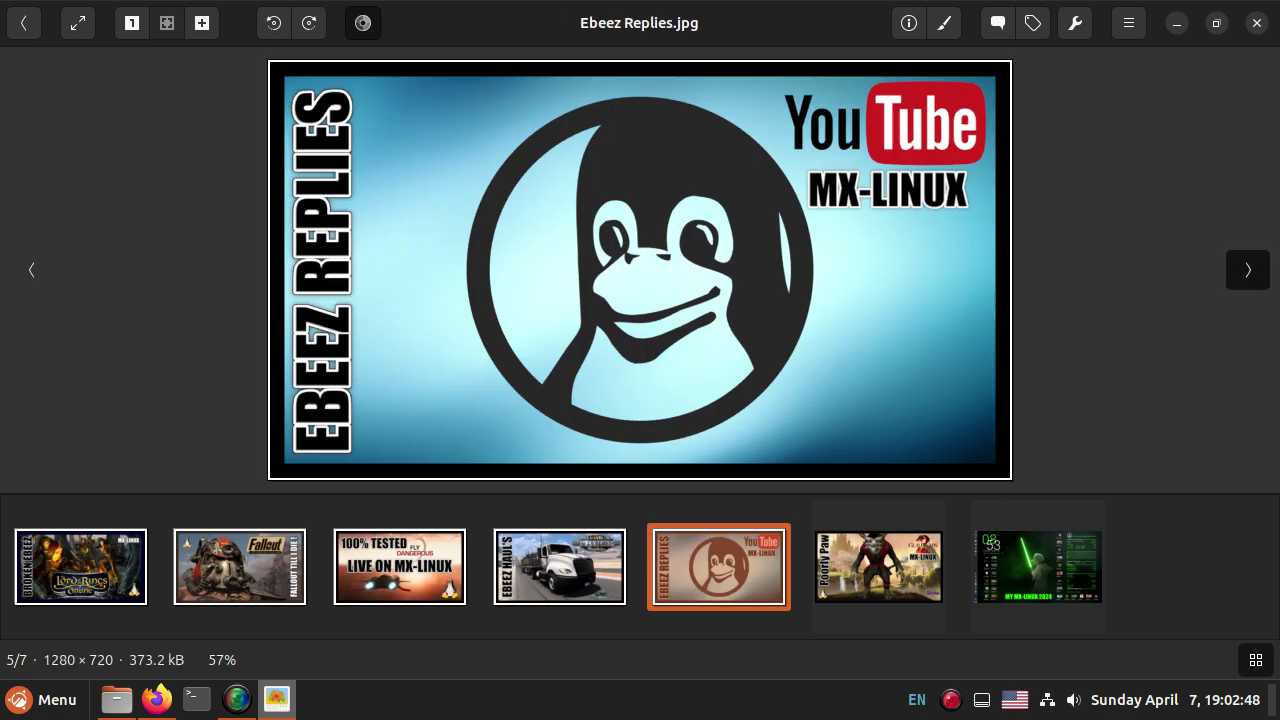
key("Right")
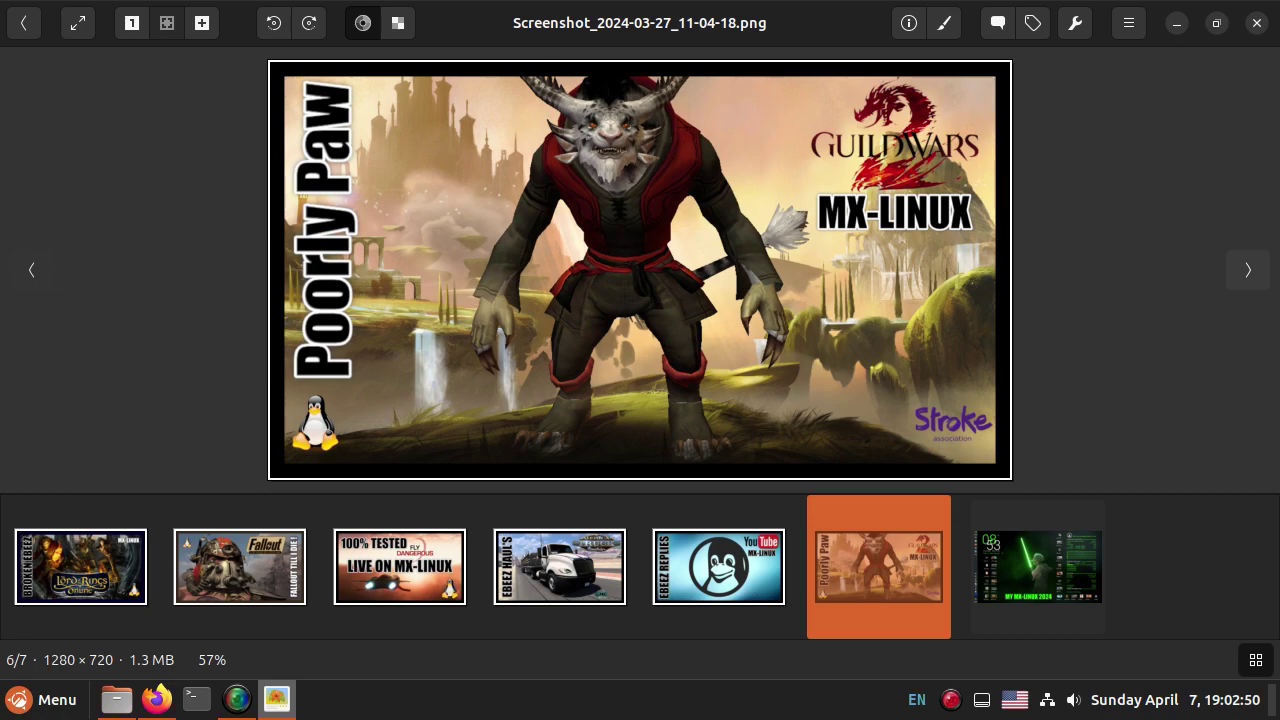
key("Right")
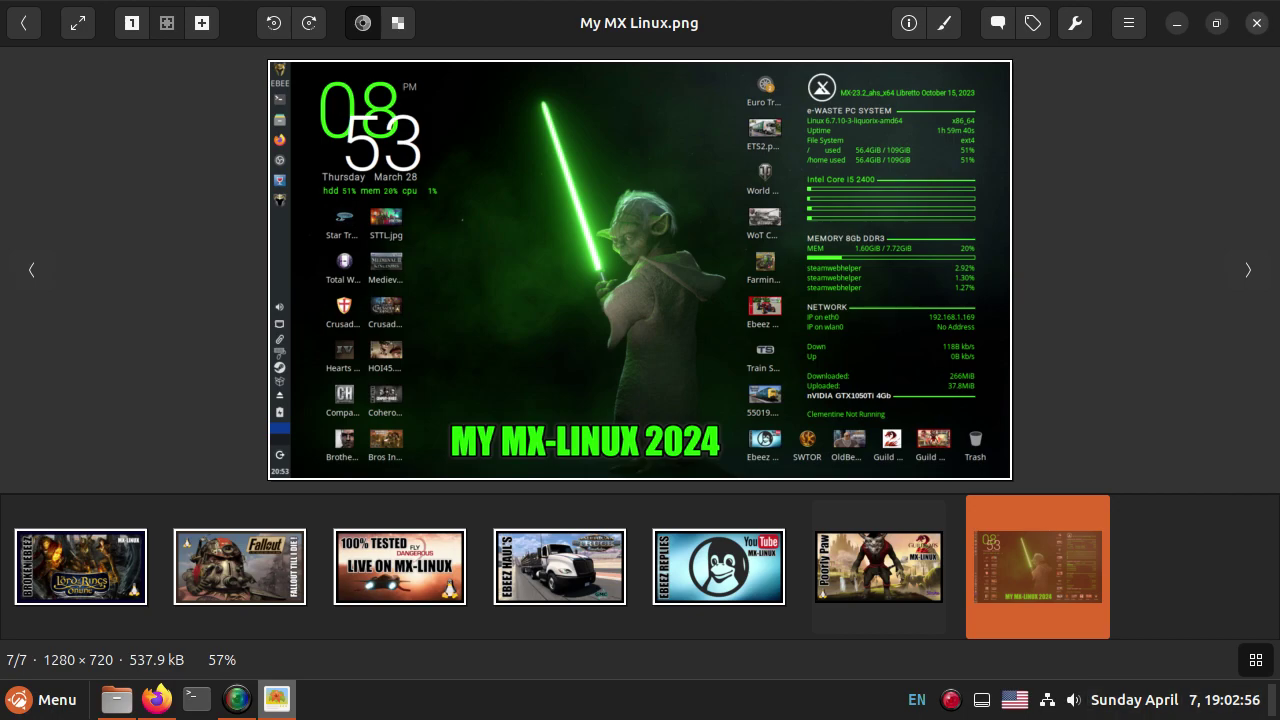
left_click(1257, 22)
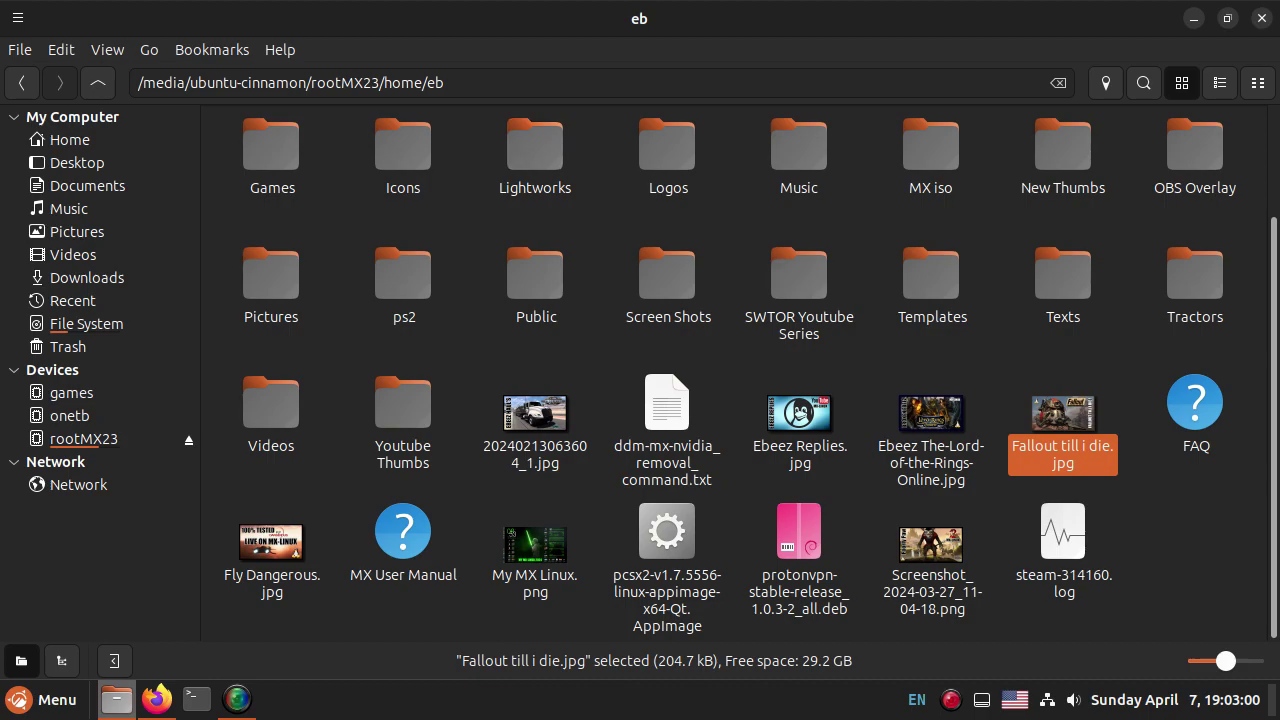
Step: Open the AI Images folder and view its first british-soldier image with gThumb
scroll(735, 375, "up", 3)
double_click(271, 150)
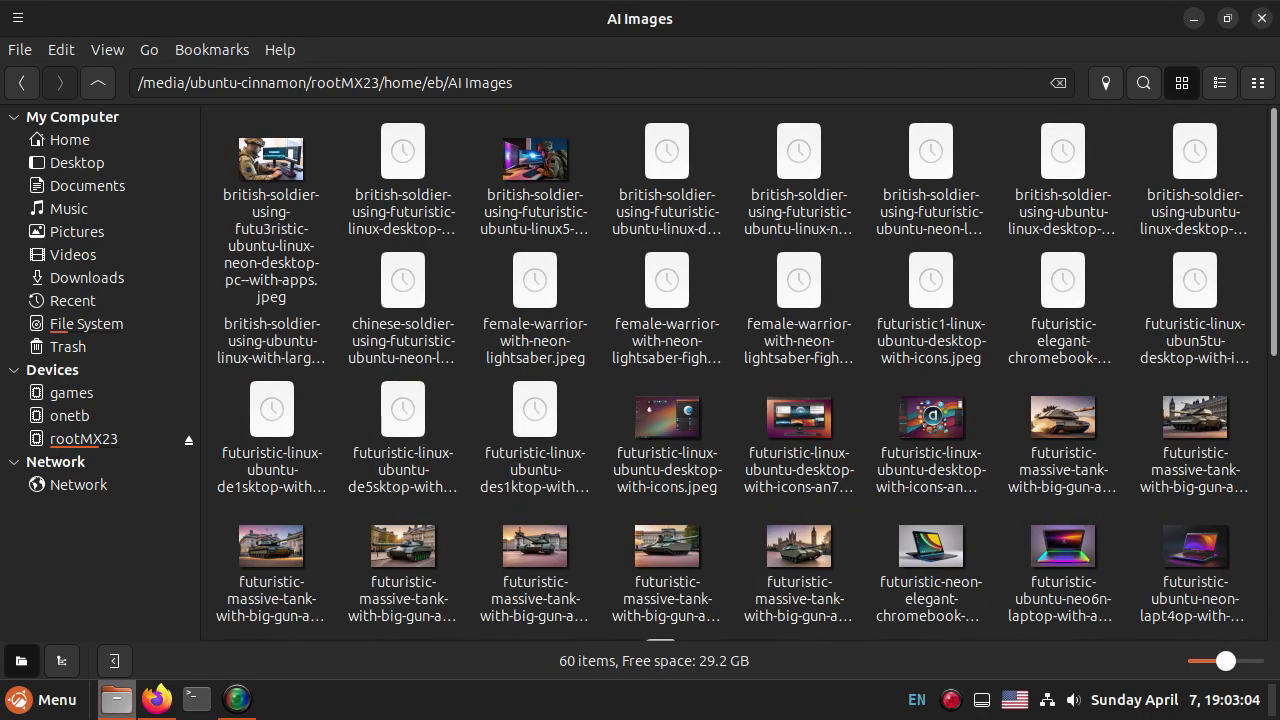
right_click(285, 166)
mouse_move(350, 208)
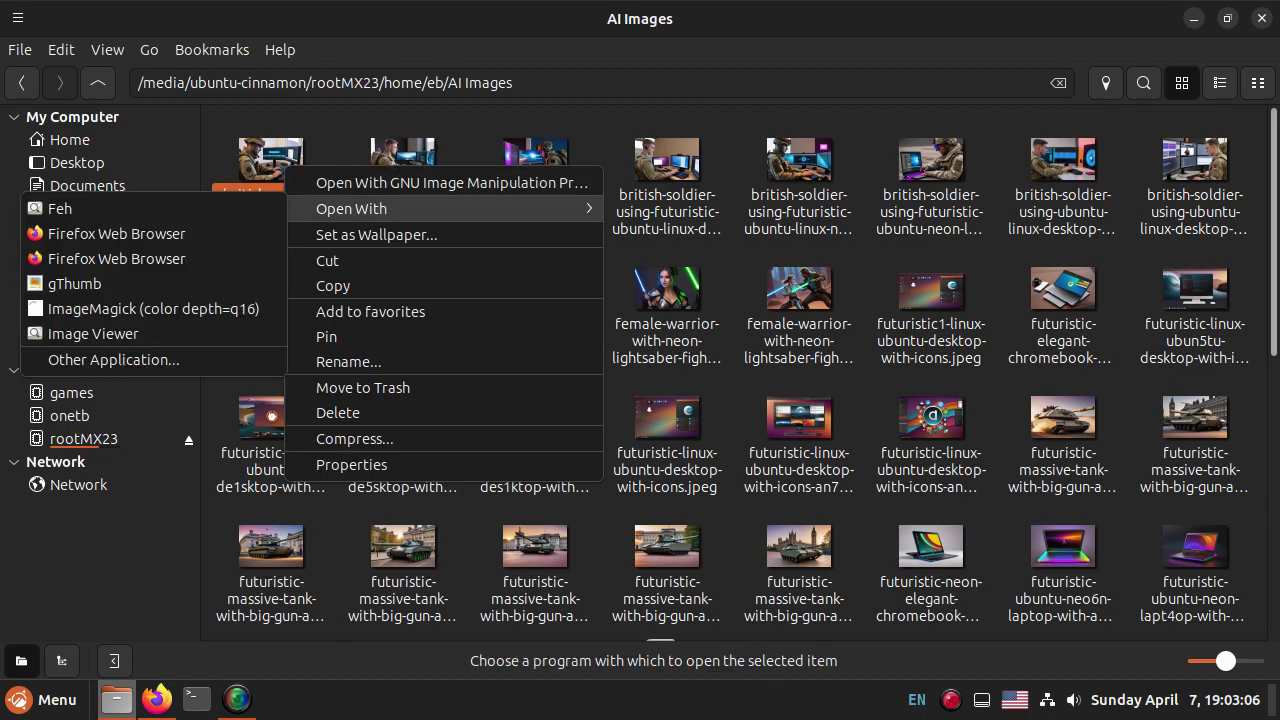
left_click(75, 283)
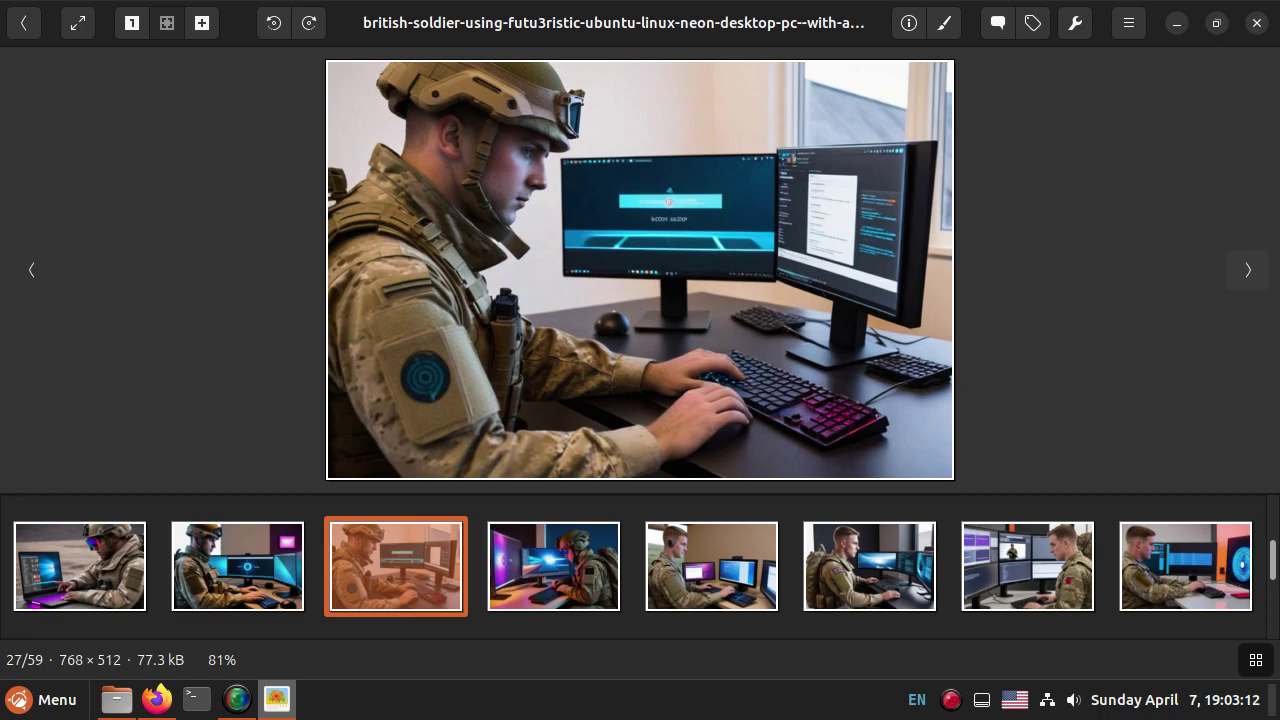
Step: Browse forward through the AI images to the black and orange stealth fighter jet flying over Westminster
left_click(1248, 270)
left_click(1248, 270)
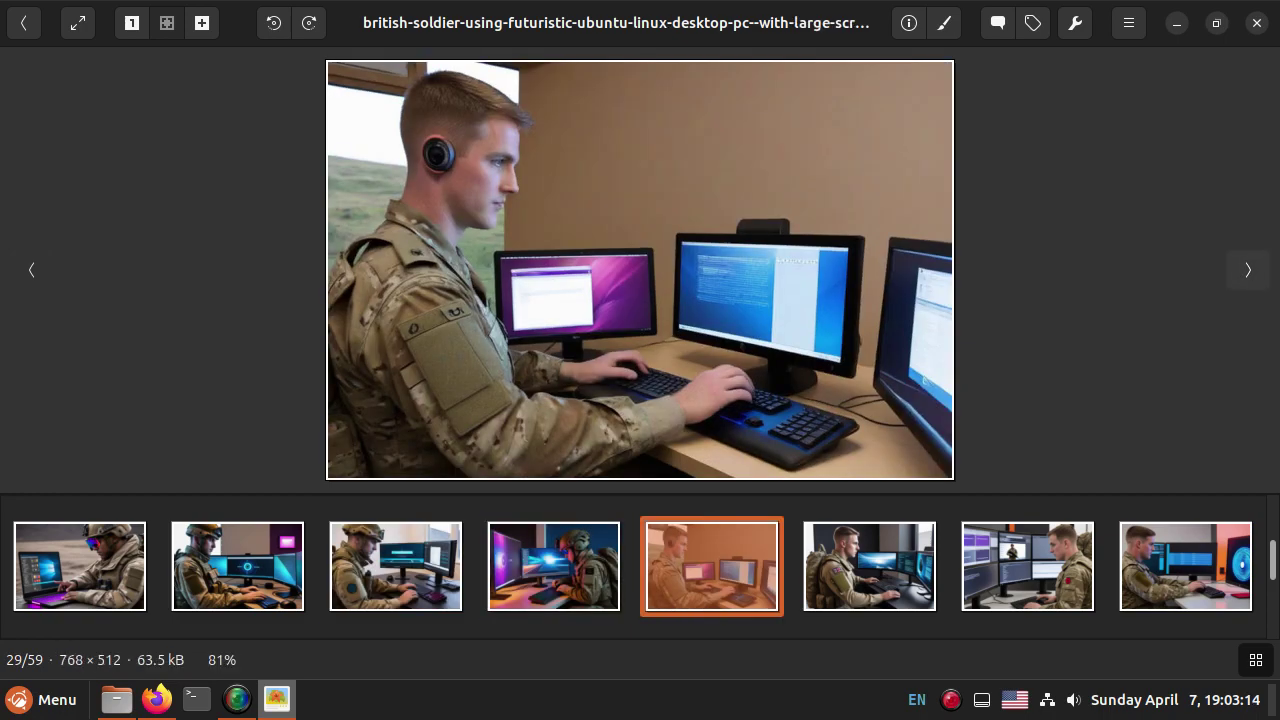
left_click(1248, 270)
left_click(1248, 270)
left_click(1248, 270)
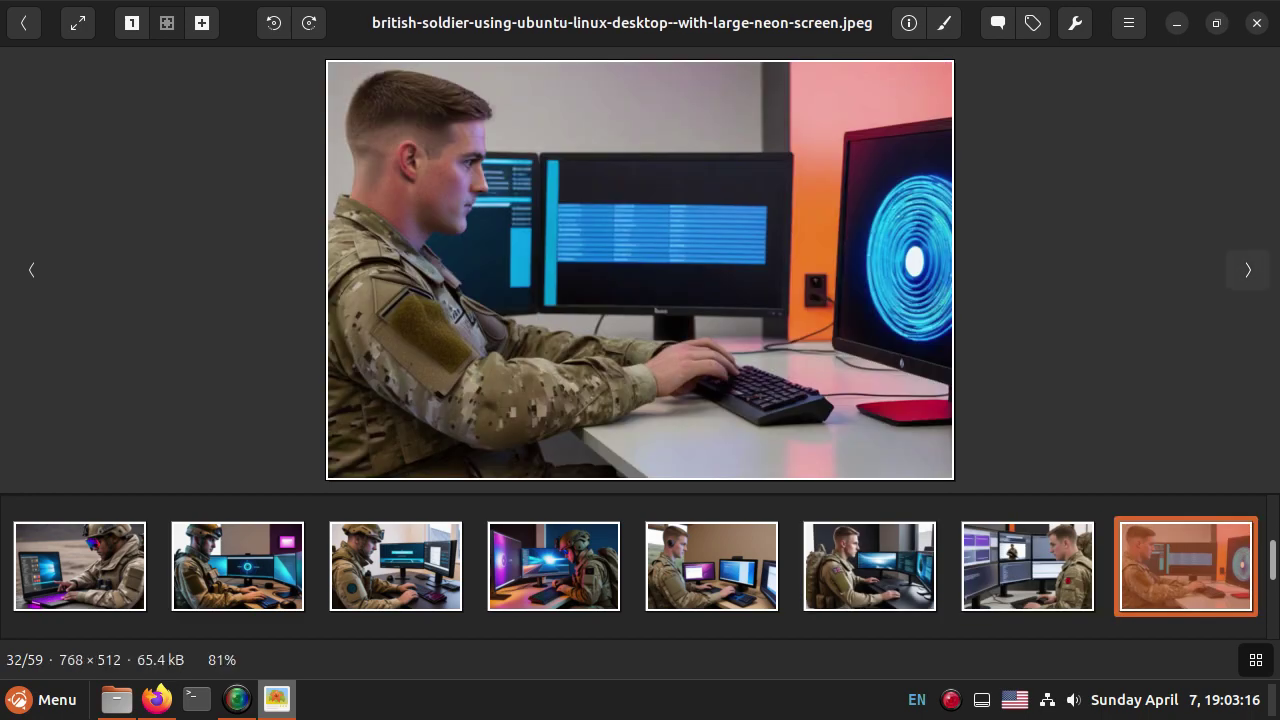
left_click(1248, 270)
left_click(1248, 270)
left_click(1248, 270)
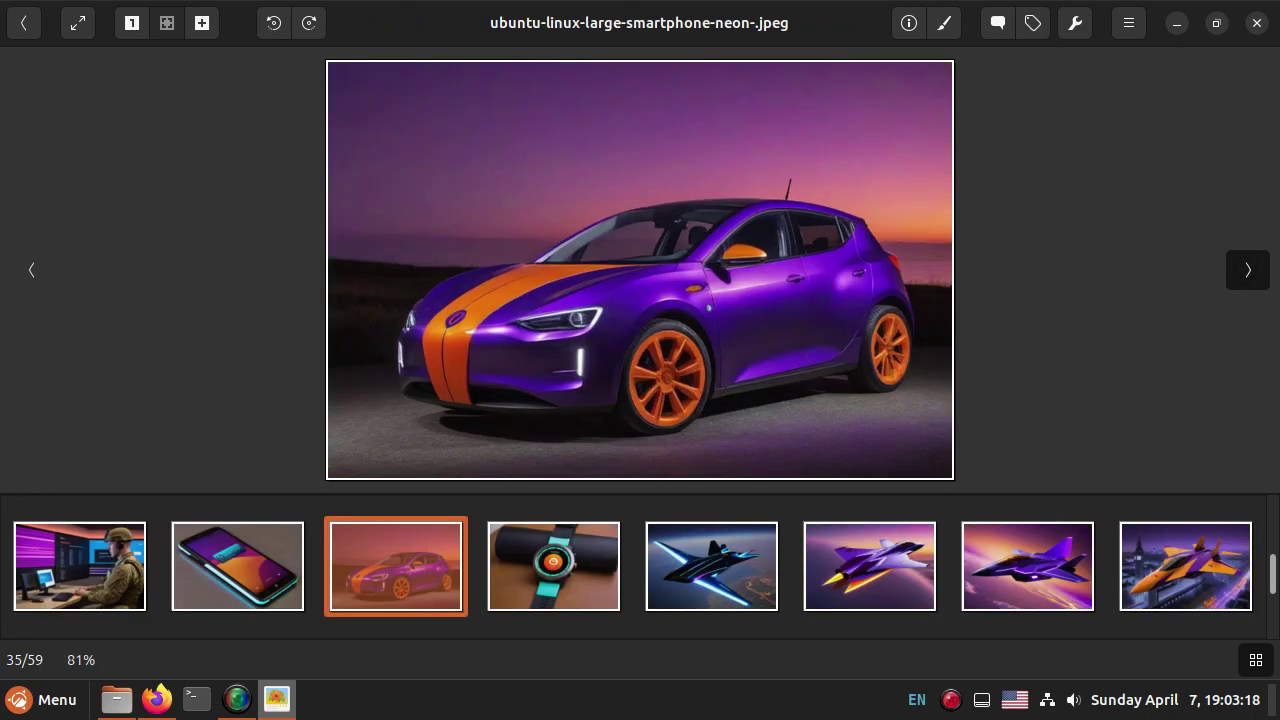
left_click(1248, 270)
left_click(1248, 270)
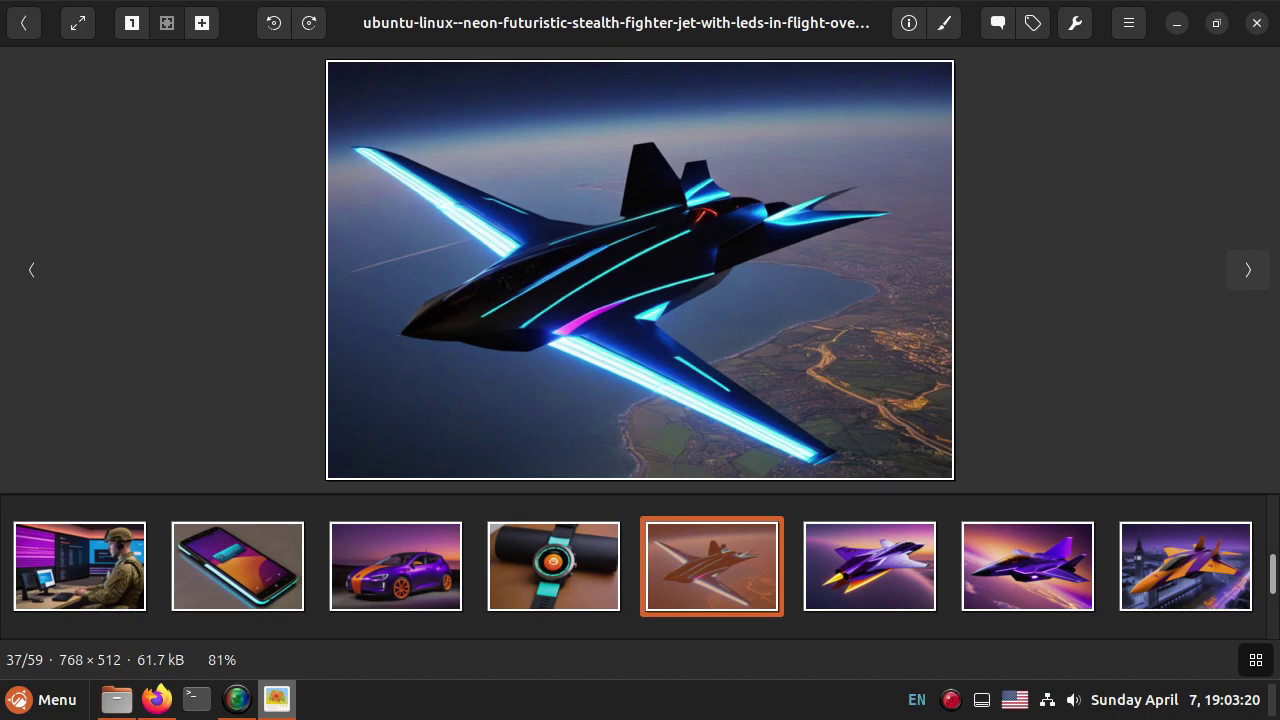
left_click(1248, 270)
left_click(1248, 270)
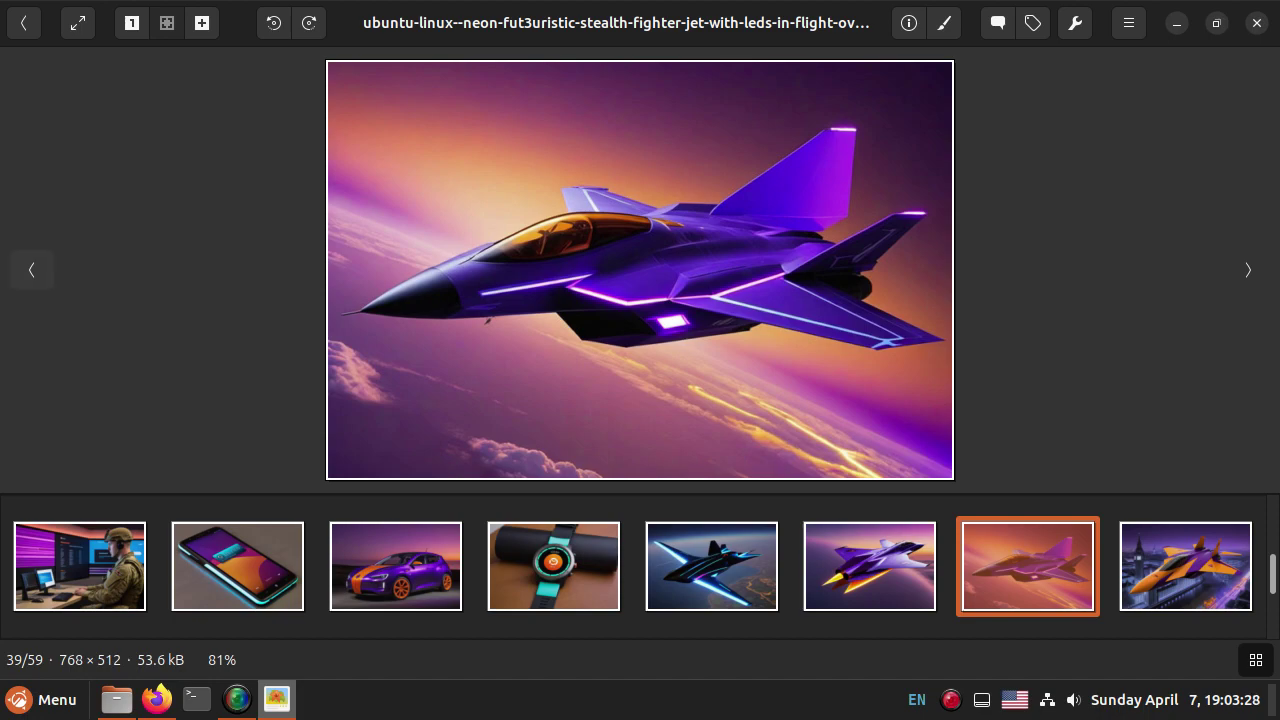
key("Left")
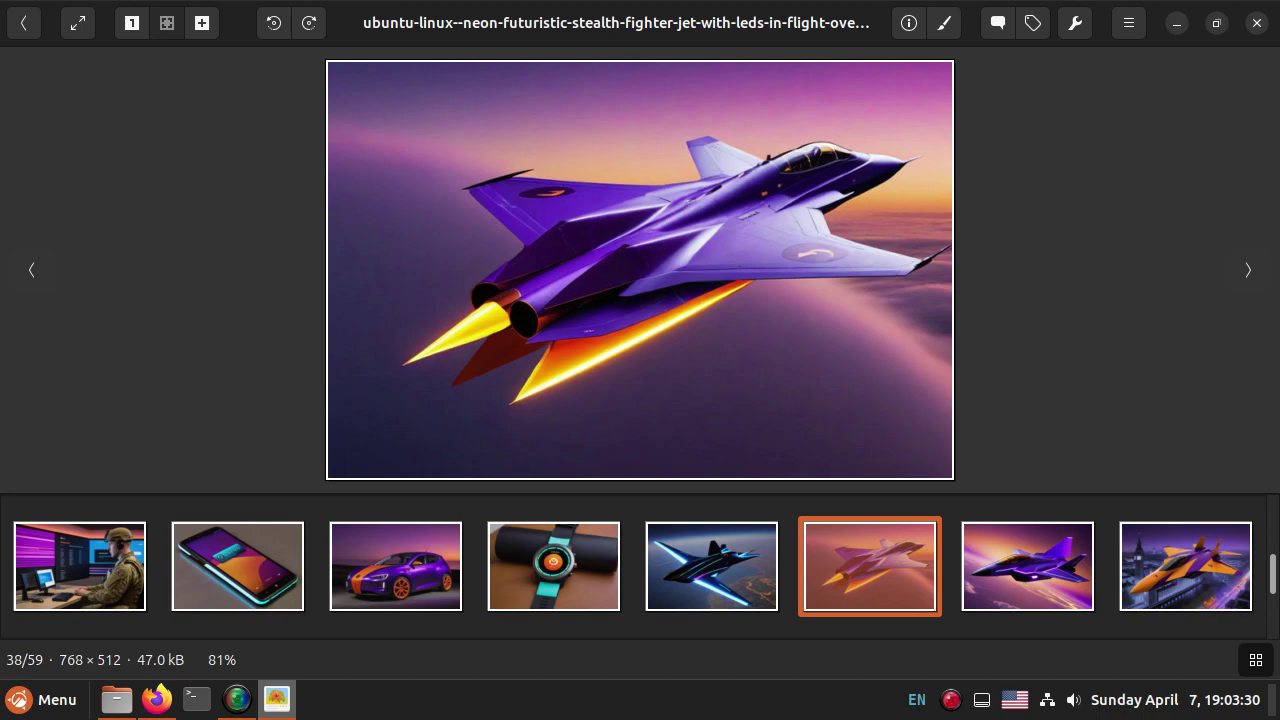
left_click(1248, 270)
left_click(1248, 270)
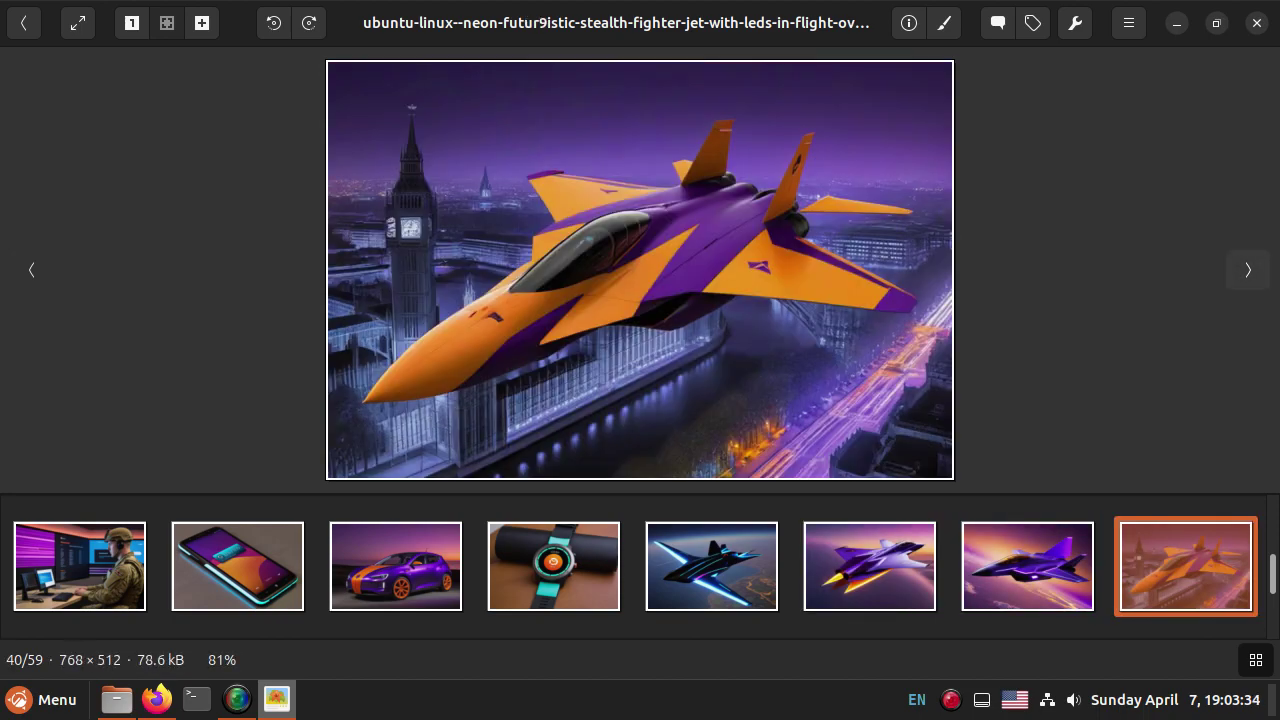
left_click(1248, 270)
left_click(1248, 270)
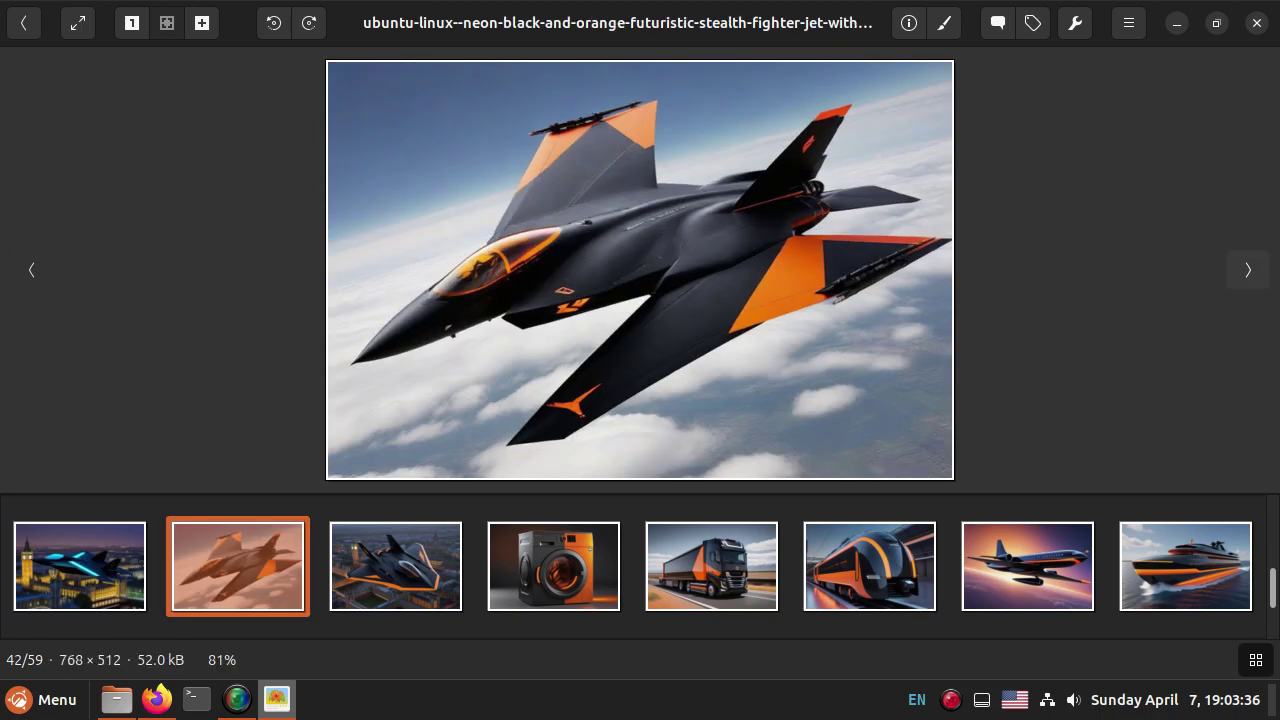
left_click(1248, 270)
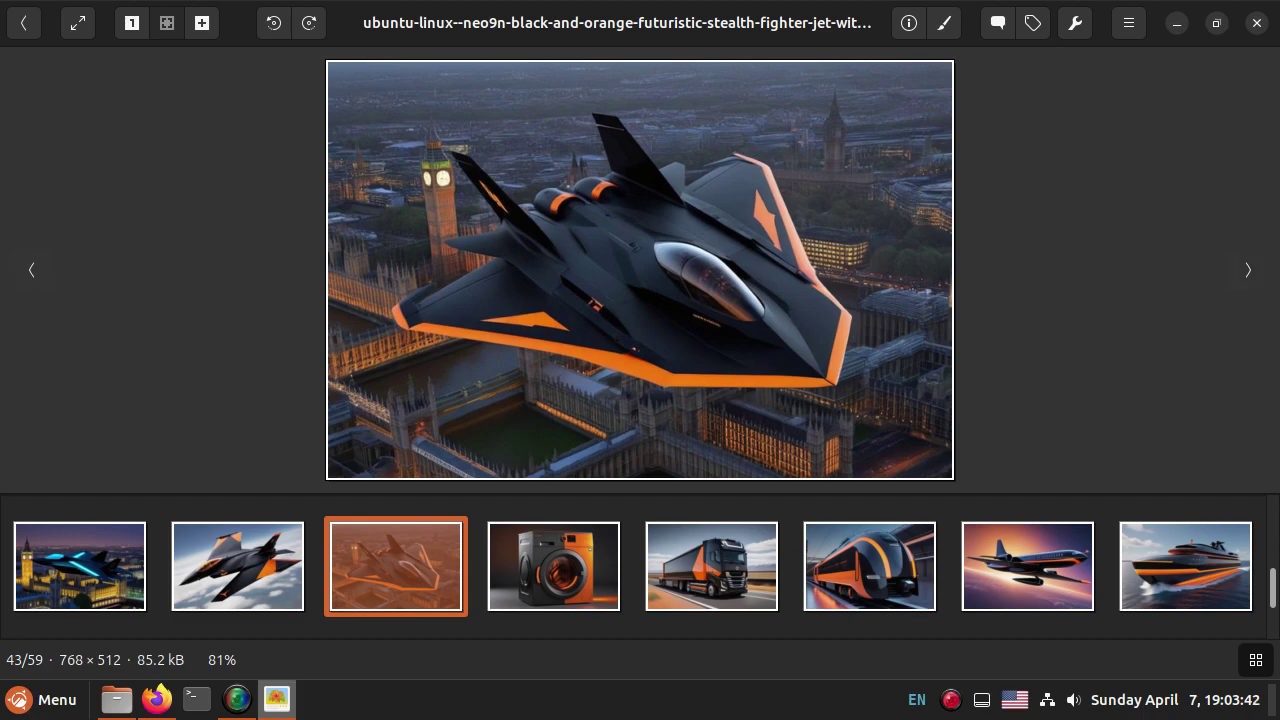
Step: Set the displayed fighter jet image as the desktop background and minimize the viewer and file manager to reveal the desktop
right_click(697, 273)
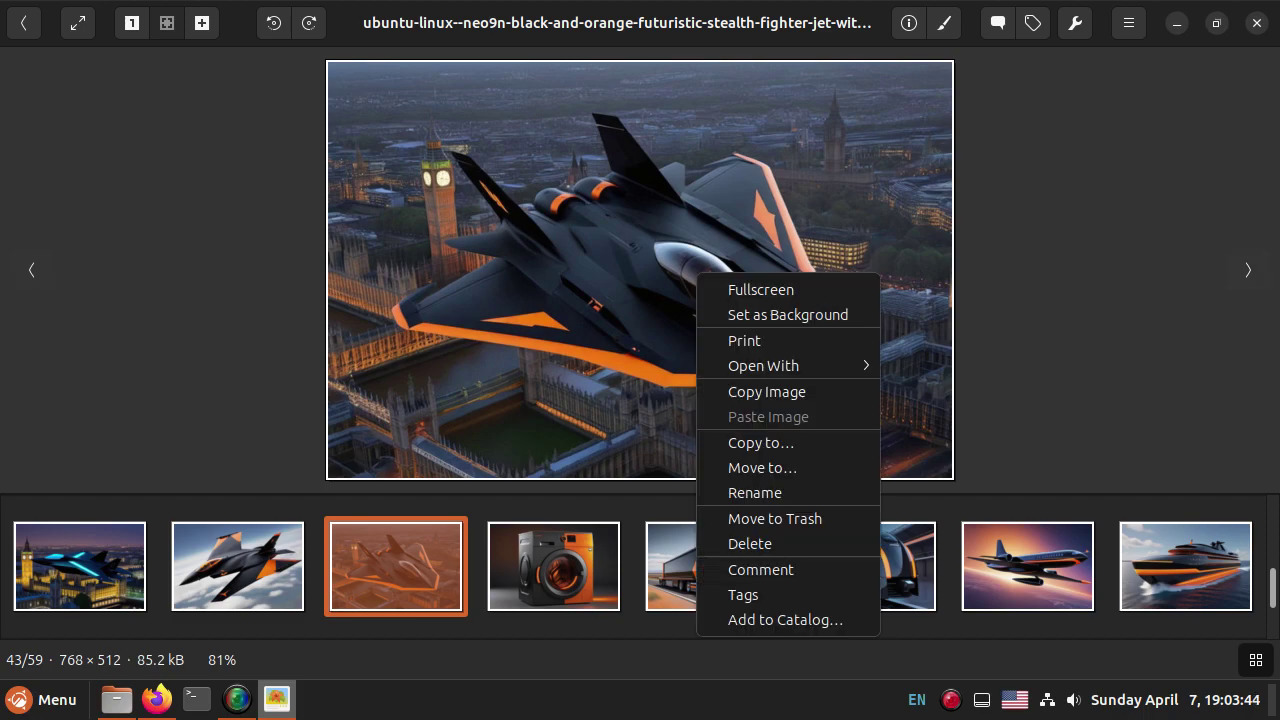
left_click(770, 314)
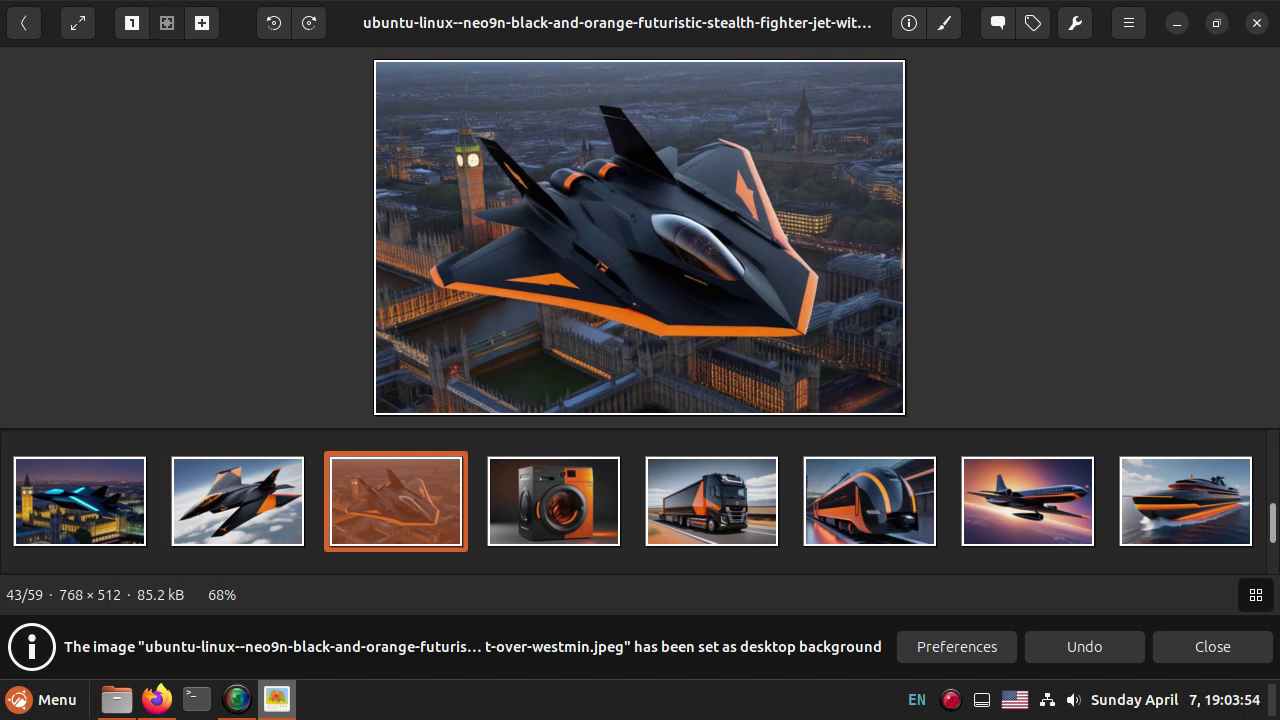
left_click(1176, 23)
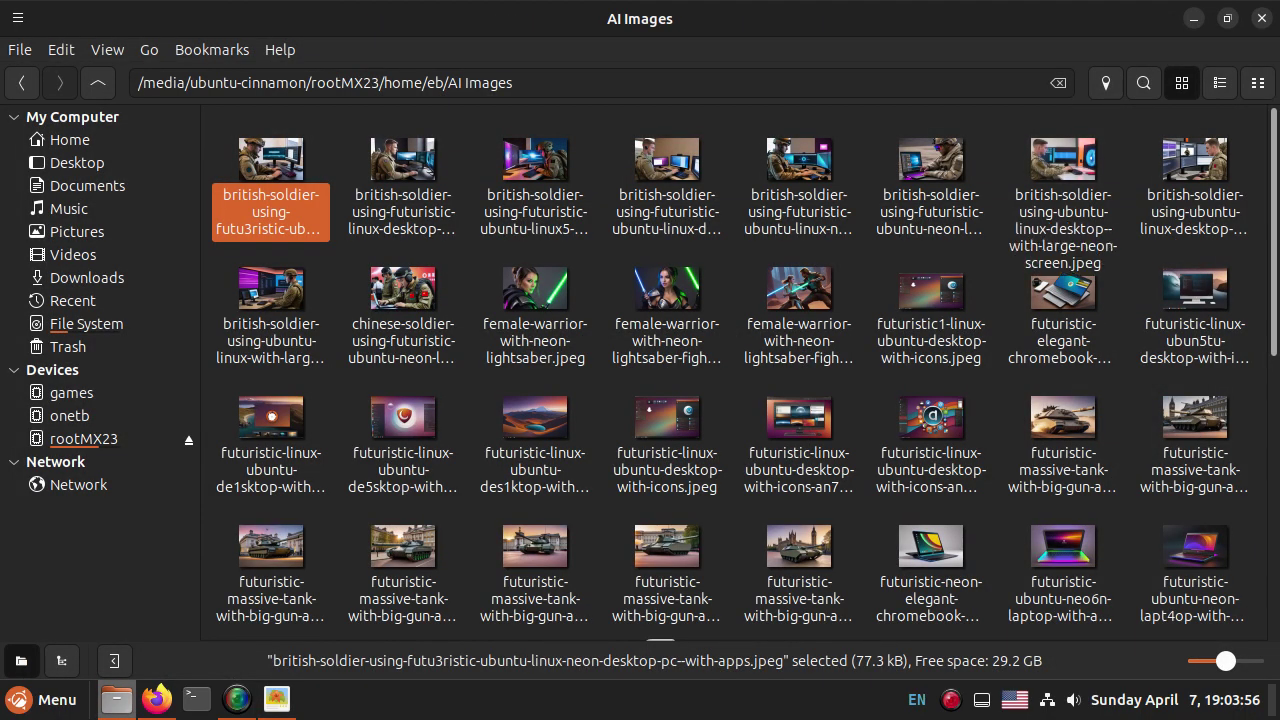
left_click(1194, 17)
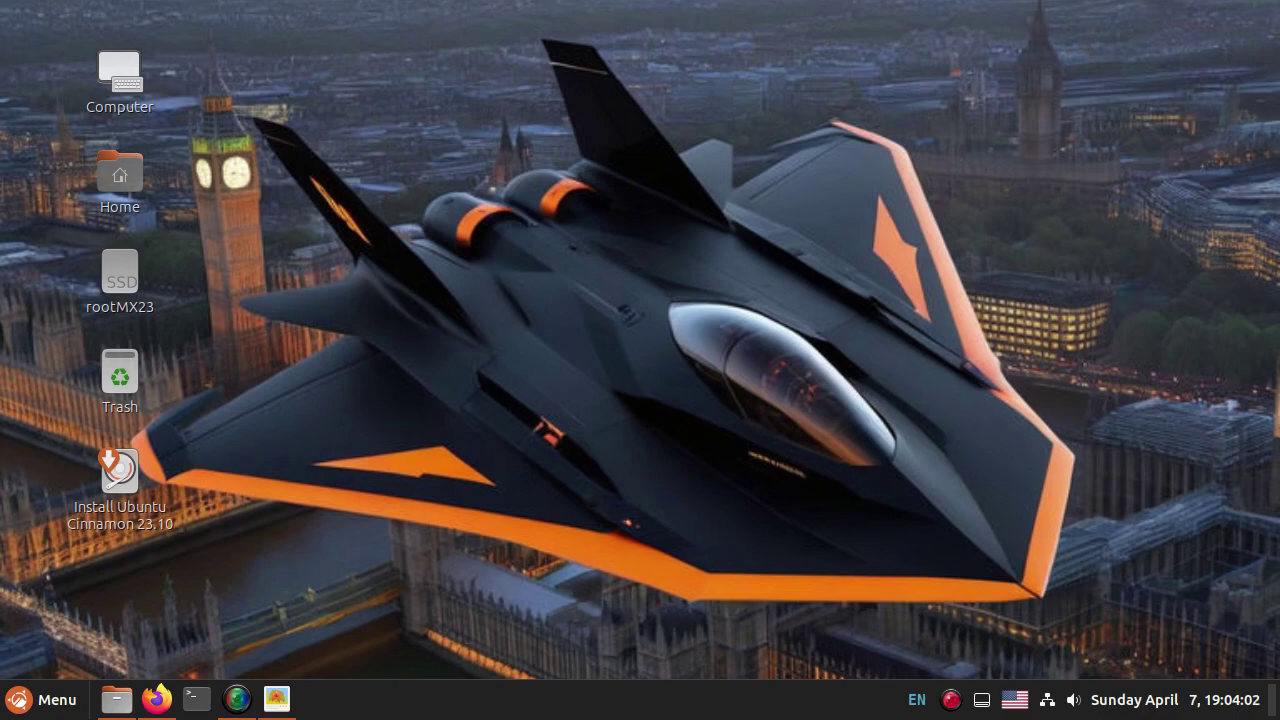
Step: Inspect the desktop's context options without choosing any and restore the gThumb image viewer
right_click(545, 332)
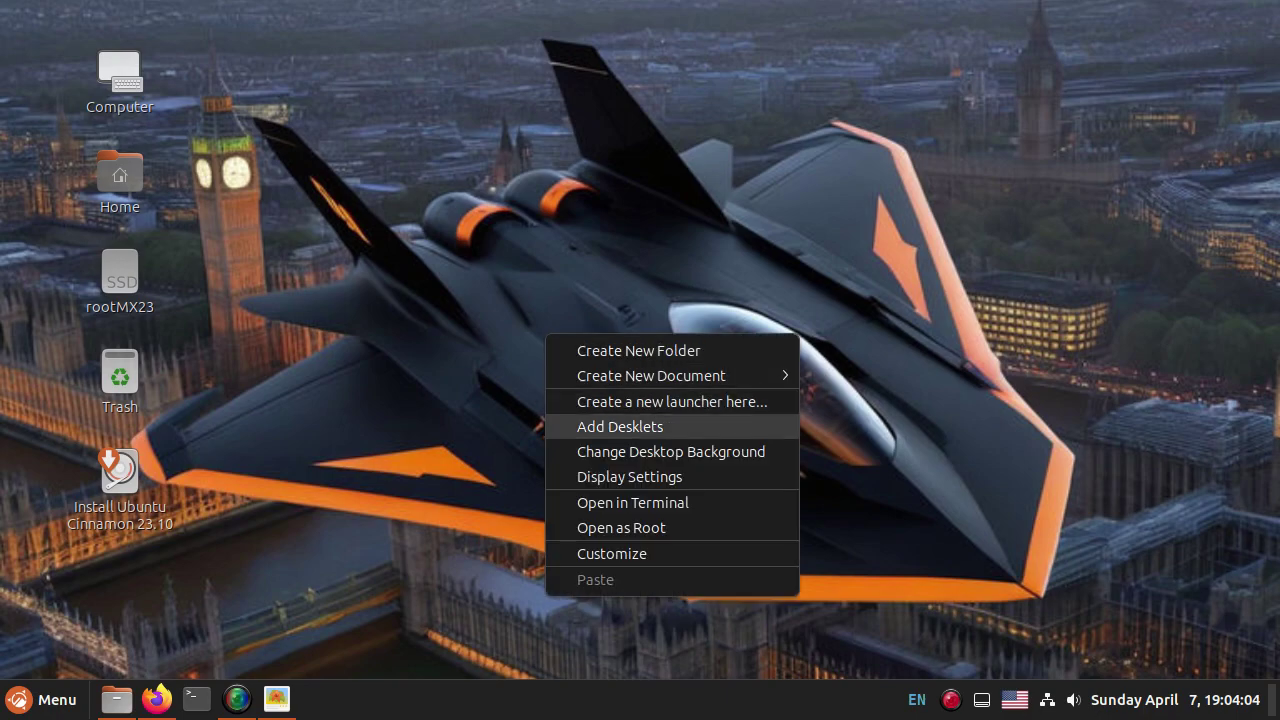
key("Escape")
left_click(276, 699)
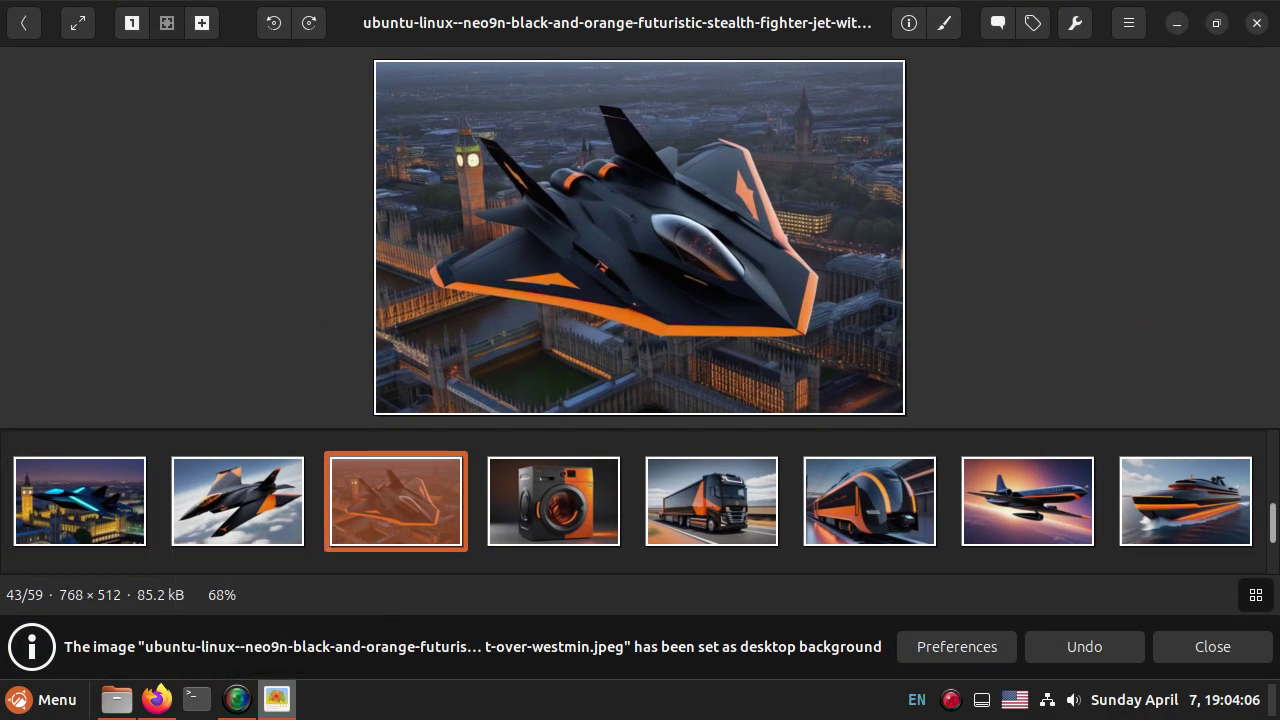
Step: Browse forward to the black and orange semi-truck image, set it as the desktop background, and minimize the viewer to reveal the desktop
left_click(1247, 237)
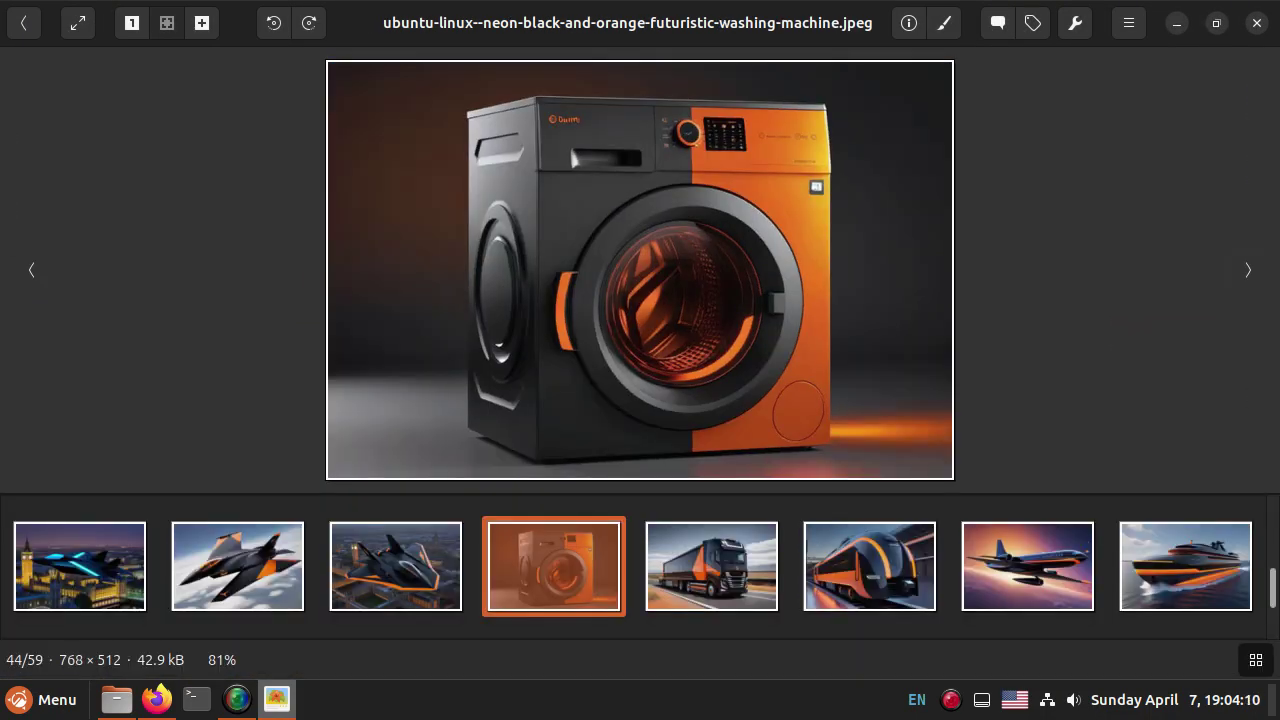
left_click(1247, 269)
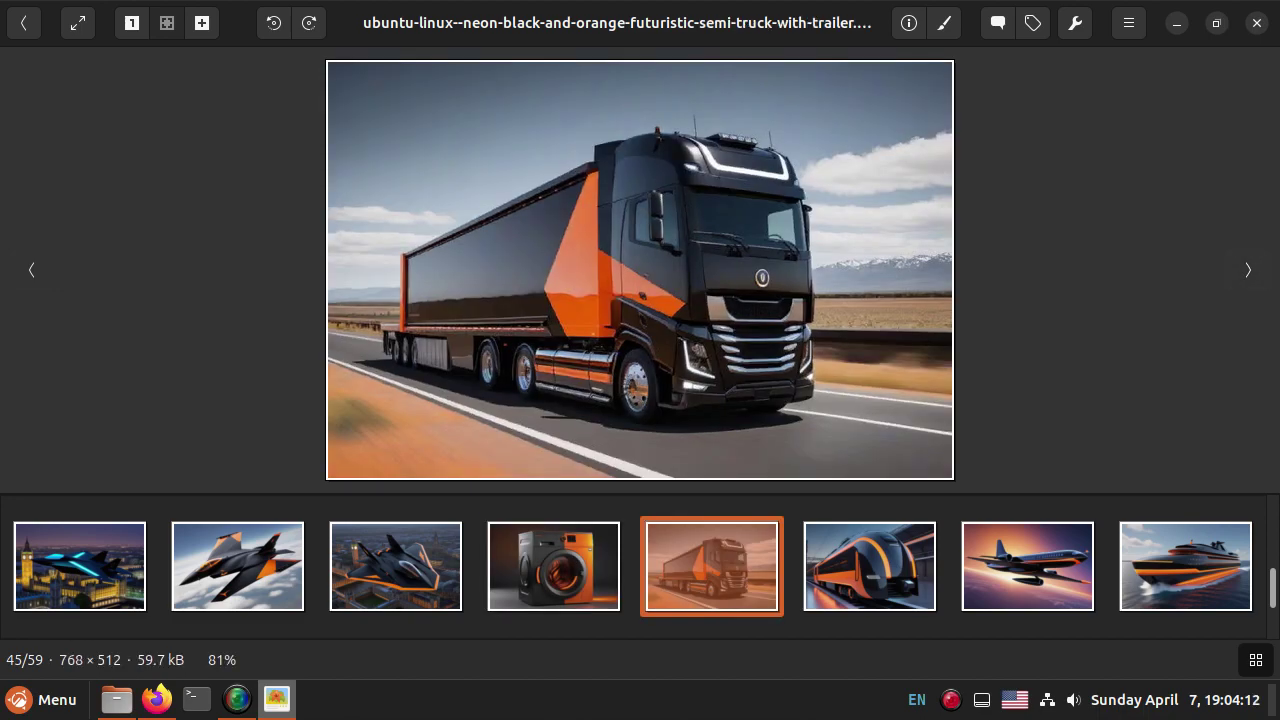
right_click(690, 258)
left_click(742, 299)
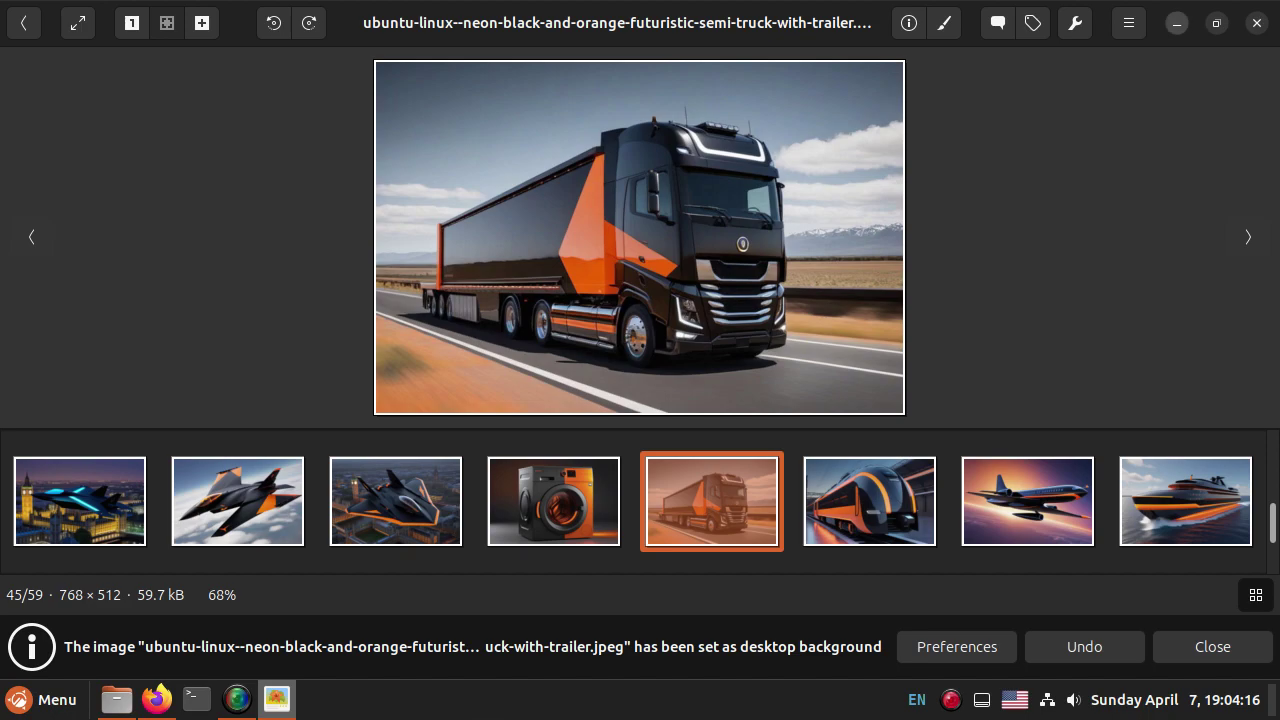
left_click(1177, 22)
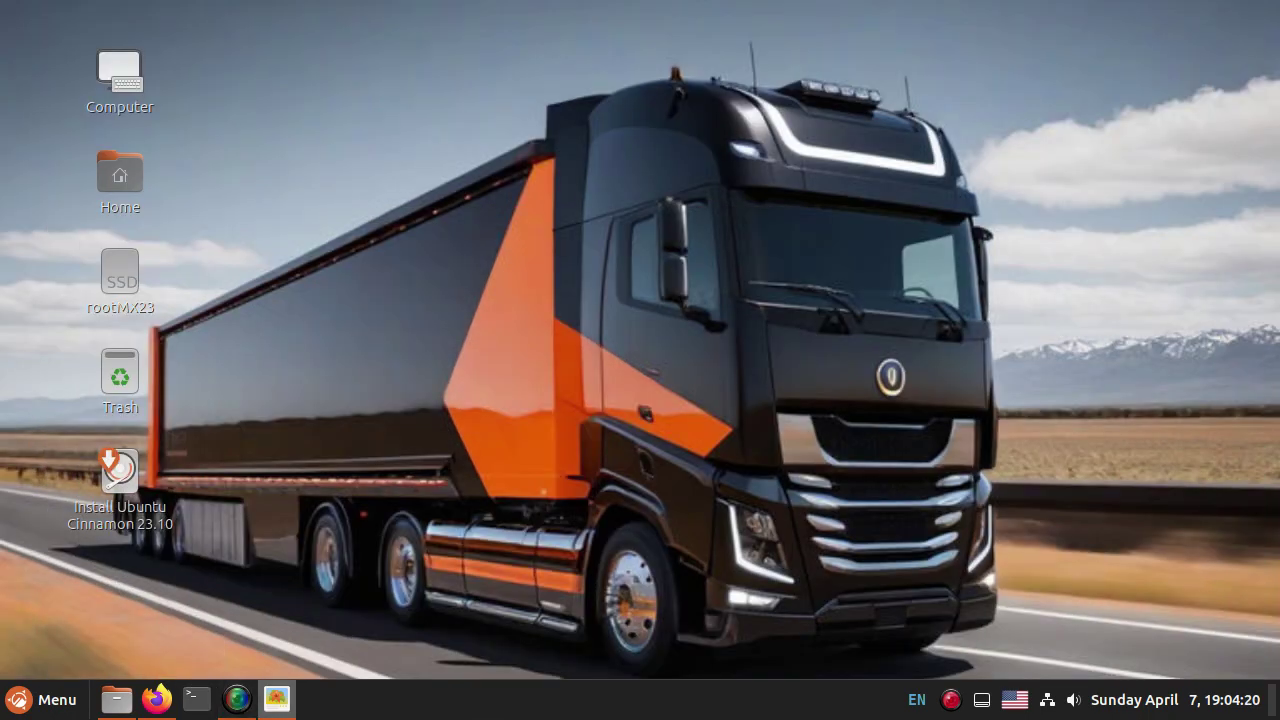
Step: Restore the image viewer, advance to the futuristic train image, set it as the desktop background, and show the desktop
left_click(277, 699)
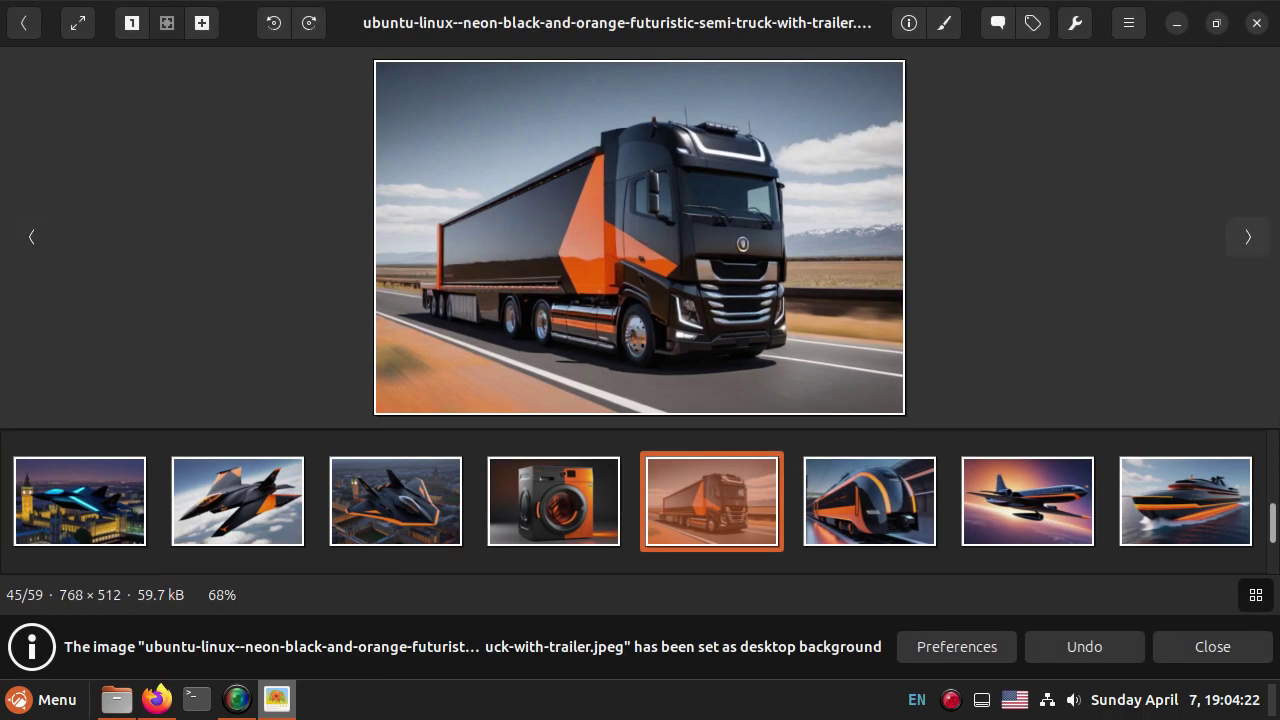
left_click(1248, 237)
right_click(740, 256)
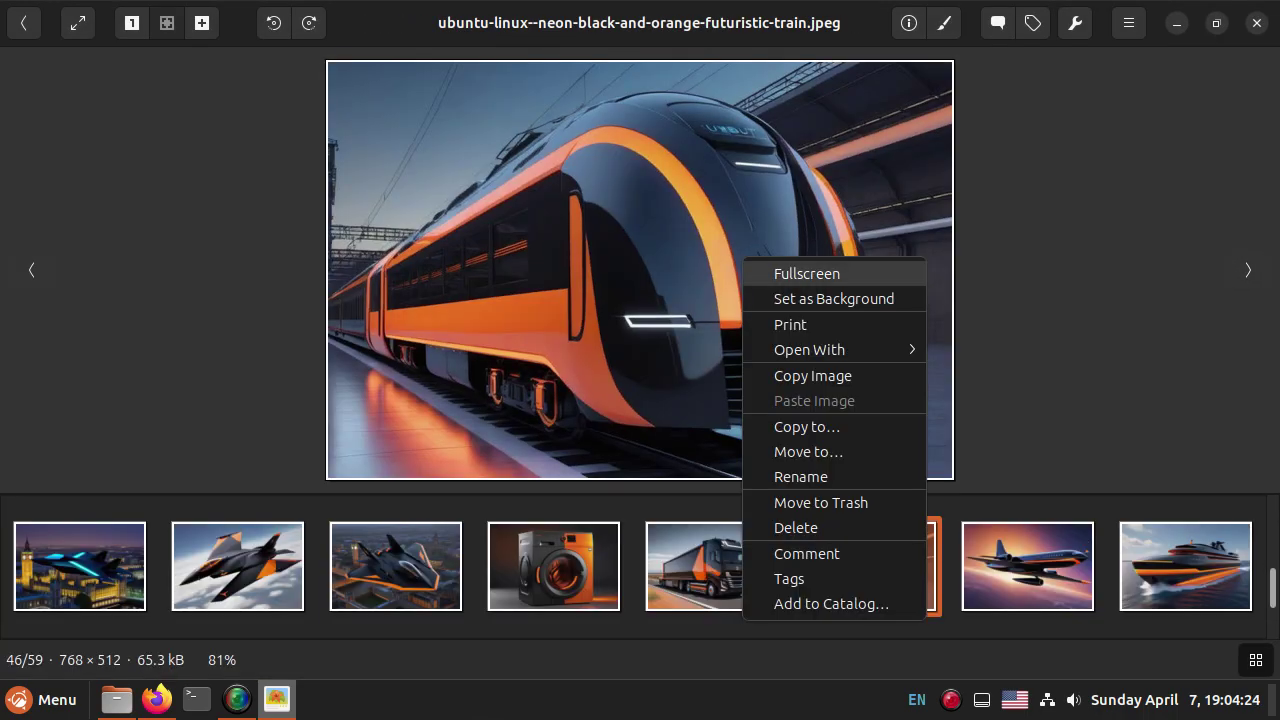
left_click(806, 298)
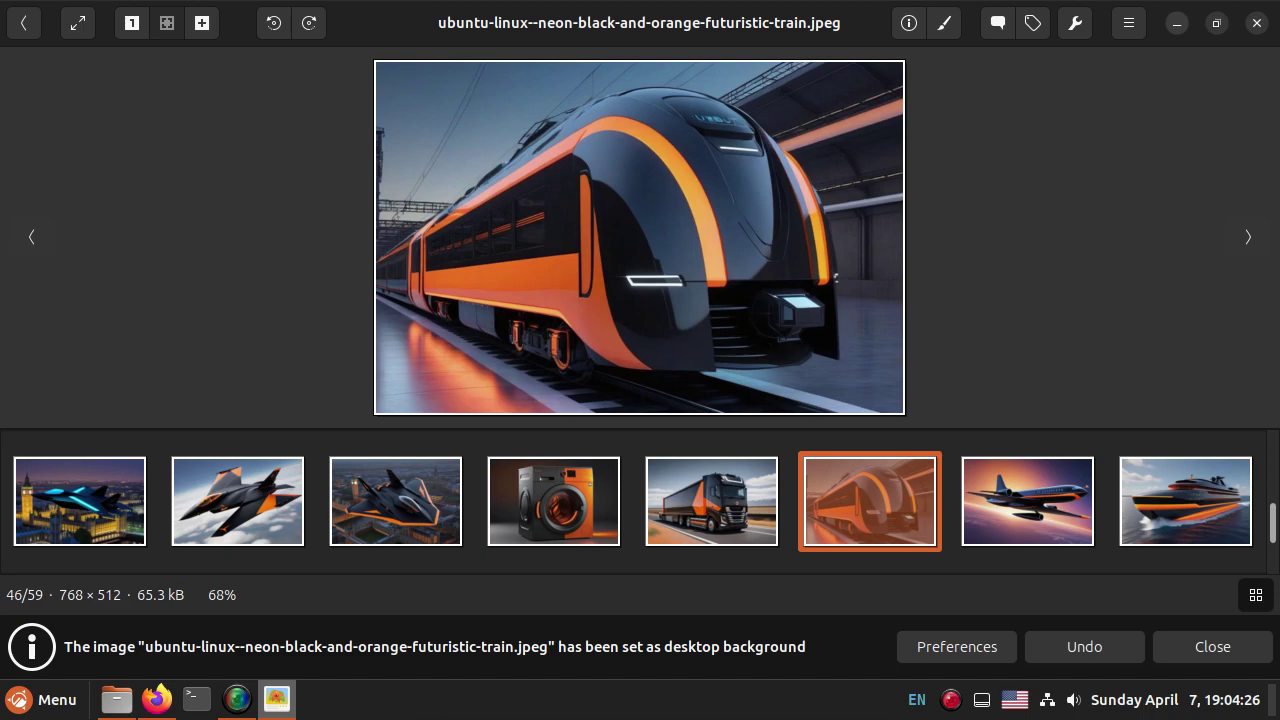
key("super+d")
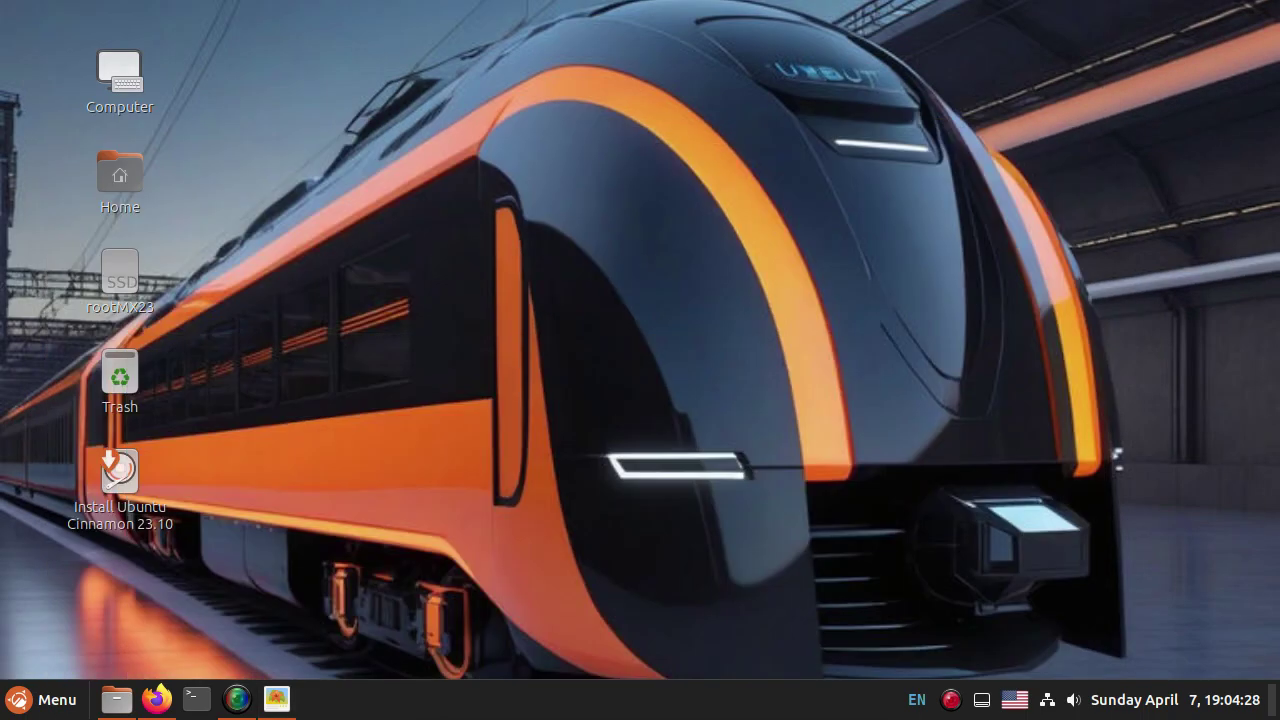
Step: Return to the image viewer, set the following passenger plane image as the desktop background, and show the desktop
left_click(276, 699)
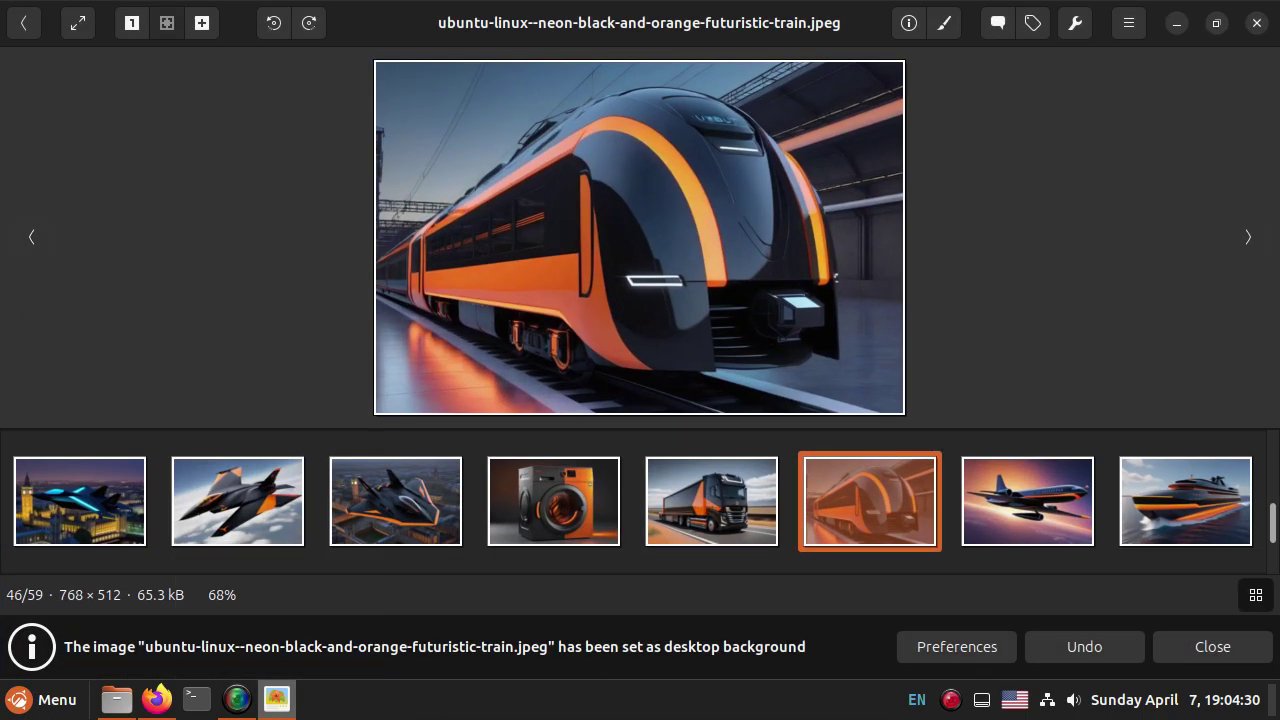
key("Right")
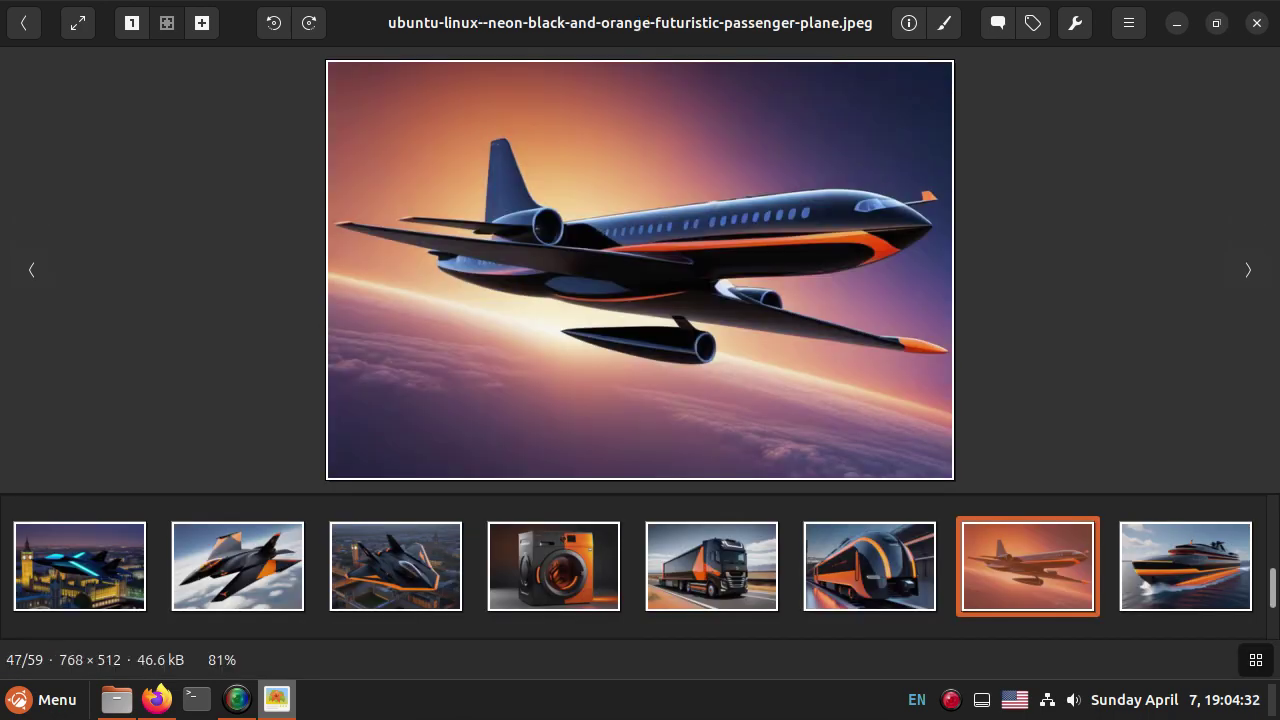
right_click(709, 270)
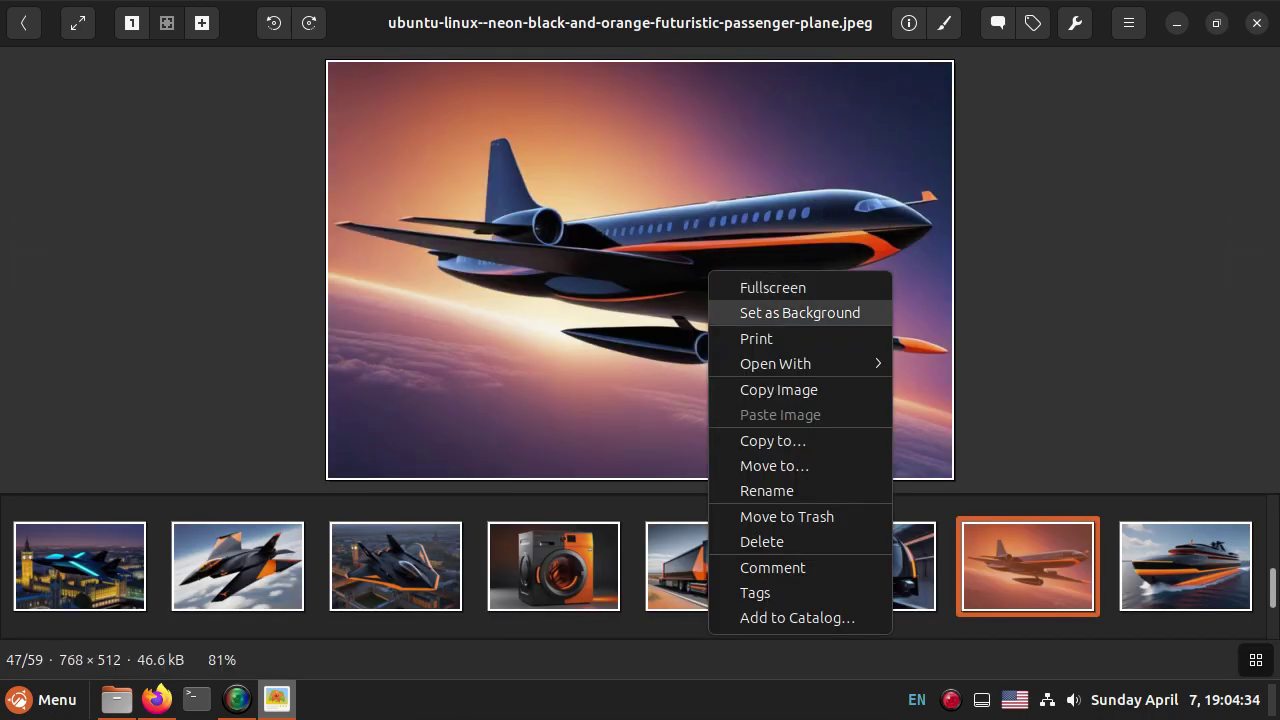
left_click(799, 312)
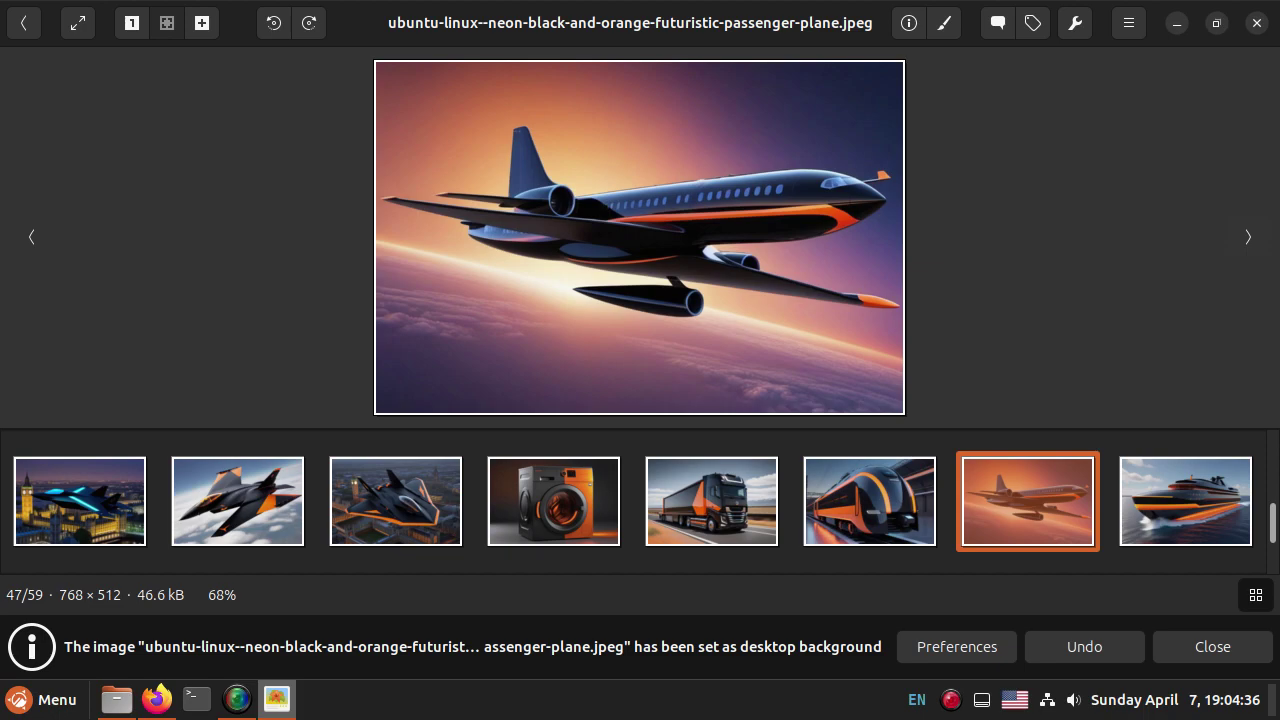
key("super+d")
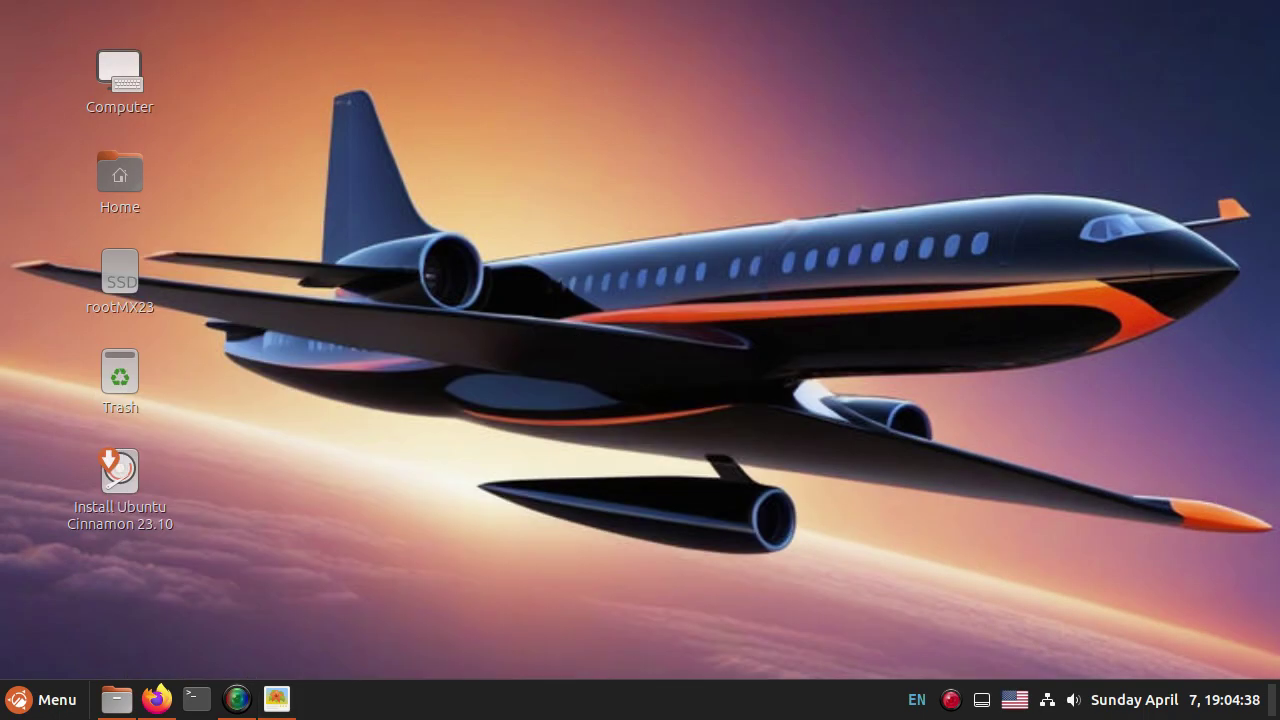
Step: Bring back the image viewer, make the next image, the passenger cruise ship, the desktop background, and show the desktop
left_click(276, 699)
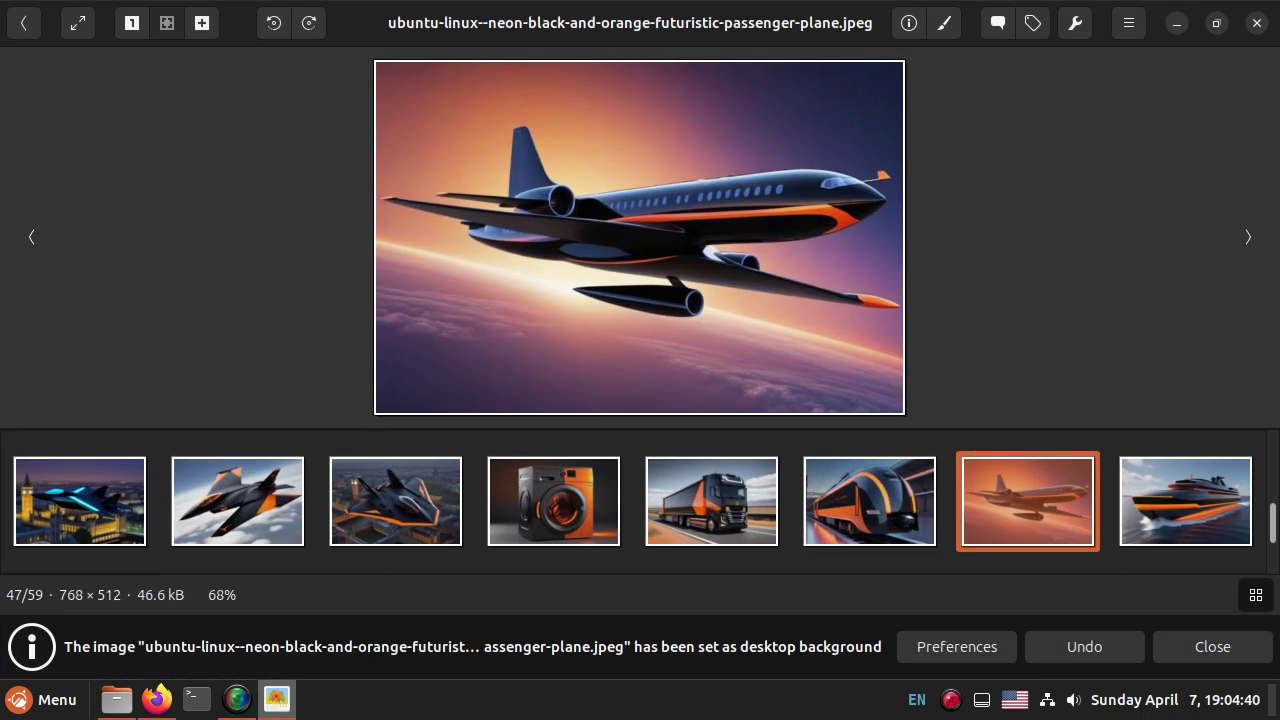
key("Right")
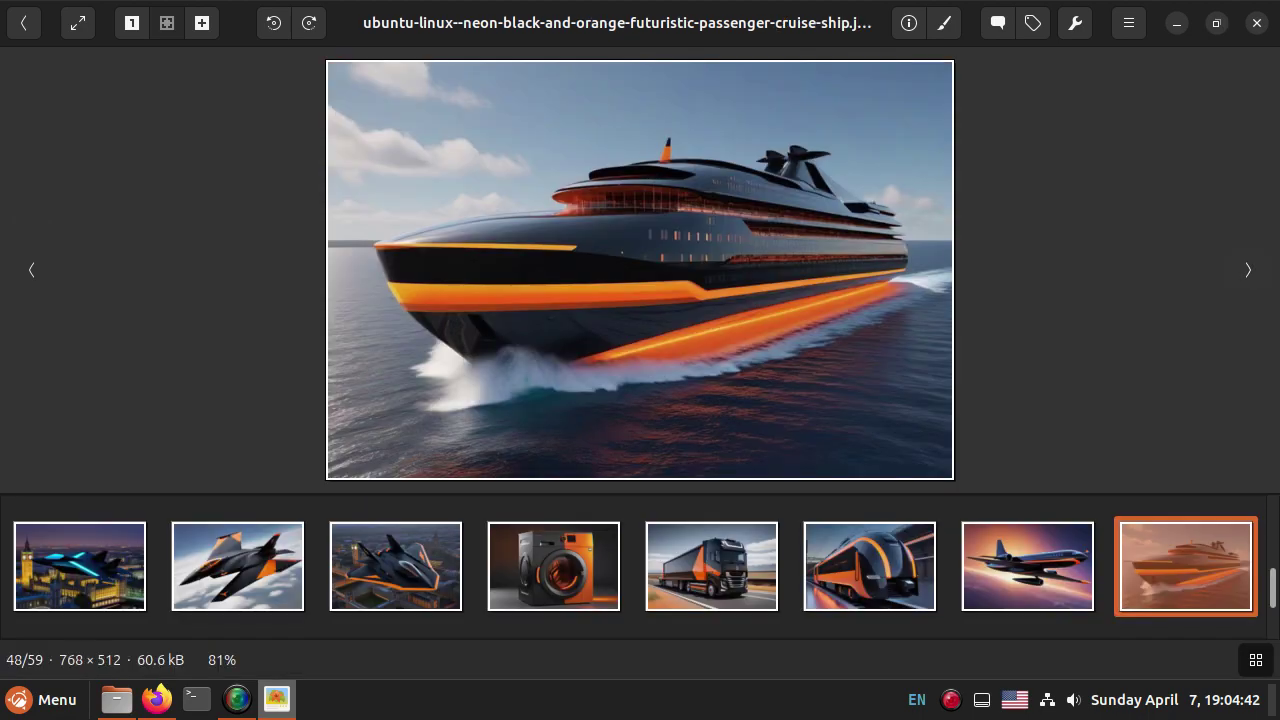
right_click(663, 247)
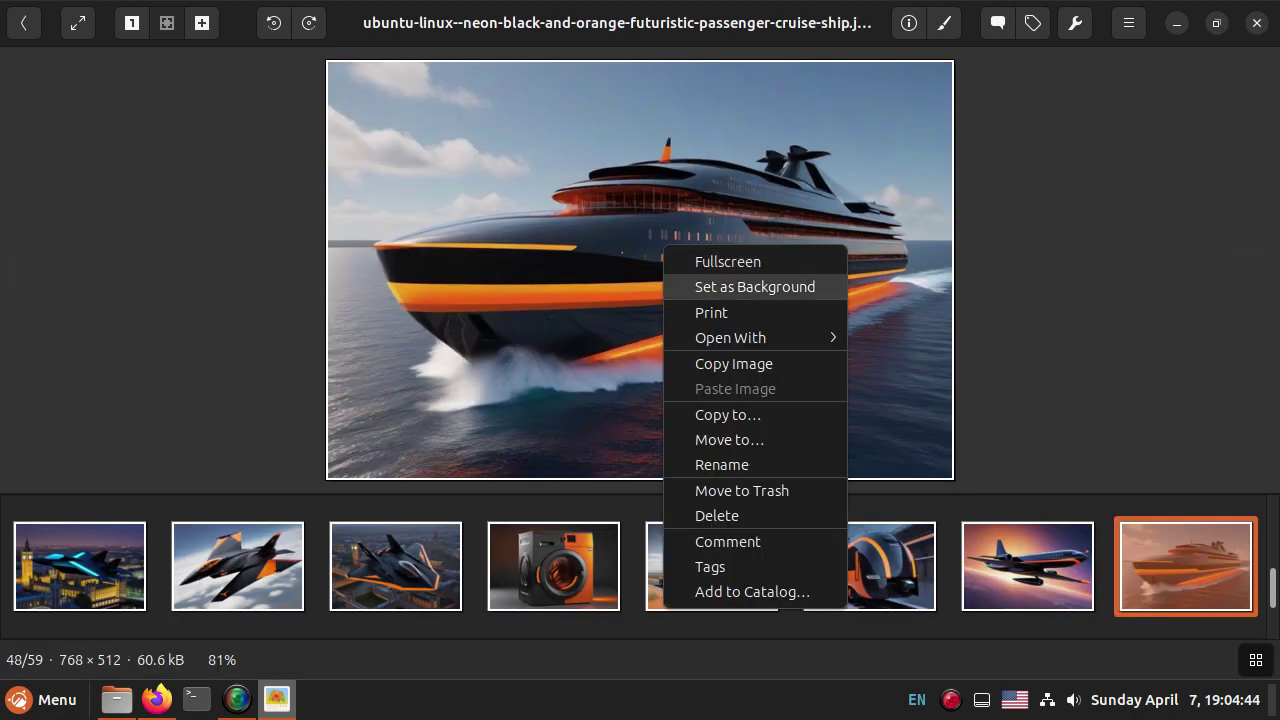
left_click(720, 286)
key("super+d")
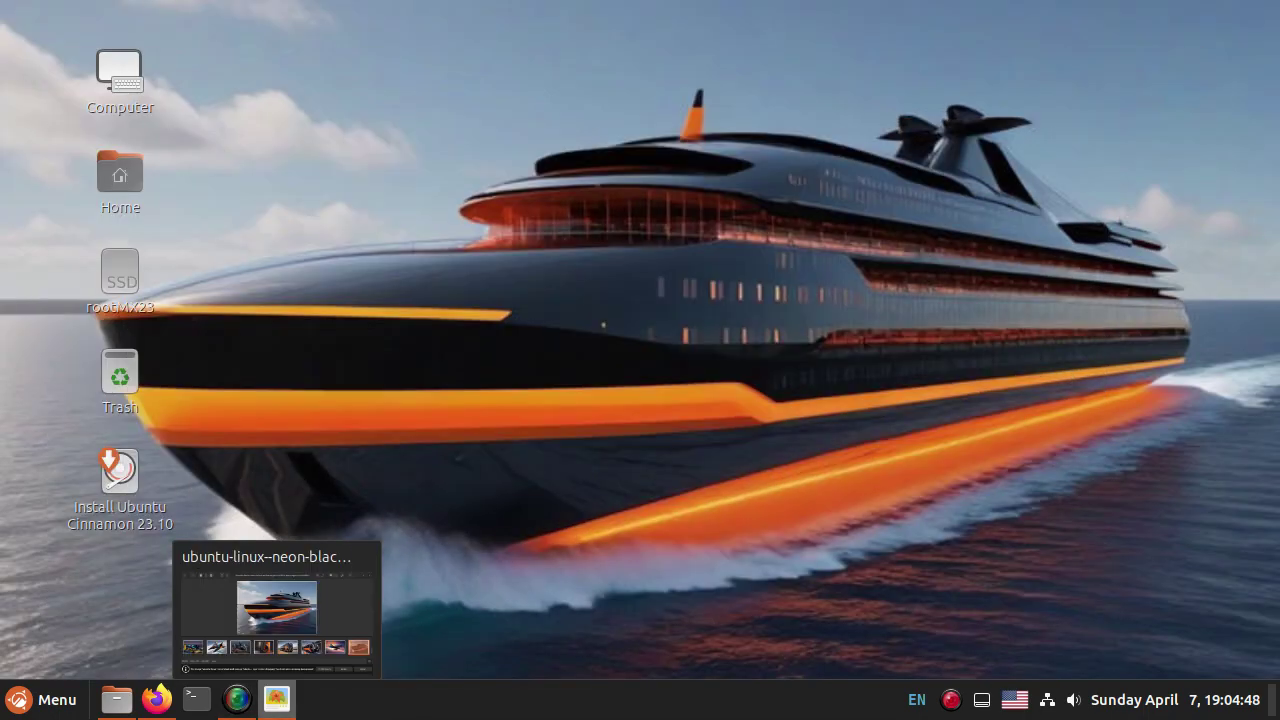
Step: Restore the image viewer, set the next image, the futuristic desktop personal computer, as the desktop background, and close the viewer
left_click(276, 699)
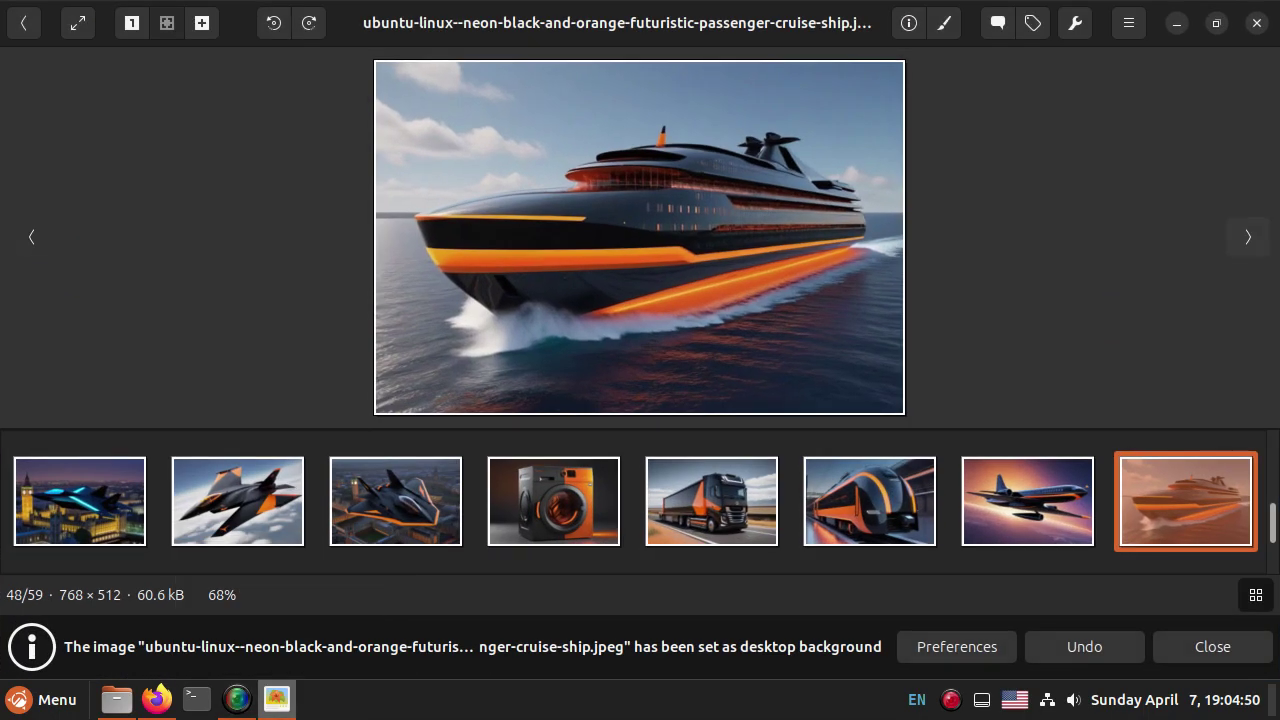
key("Right")
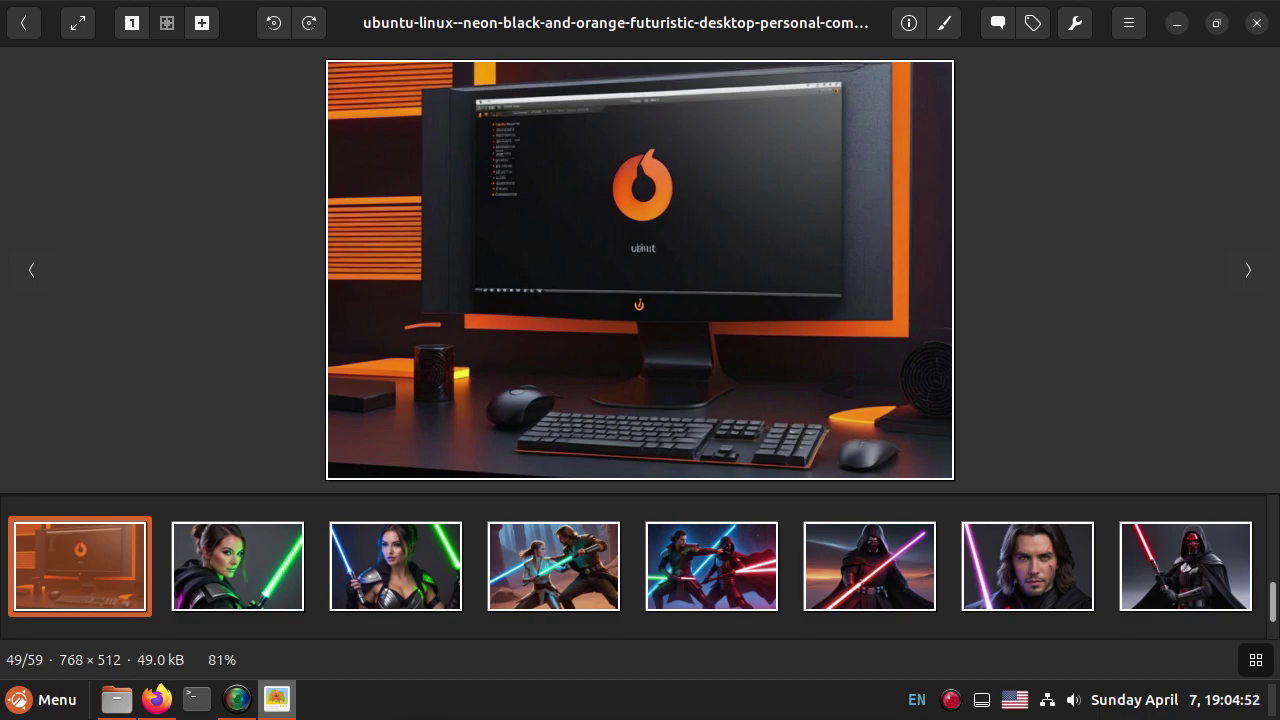
right_click(625, 217)
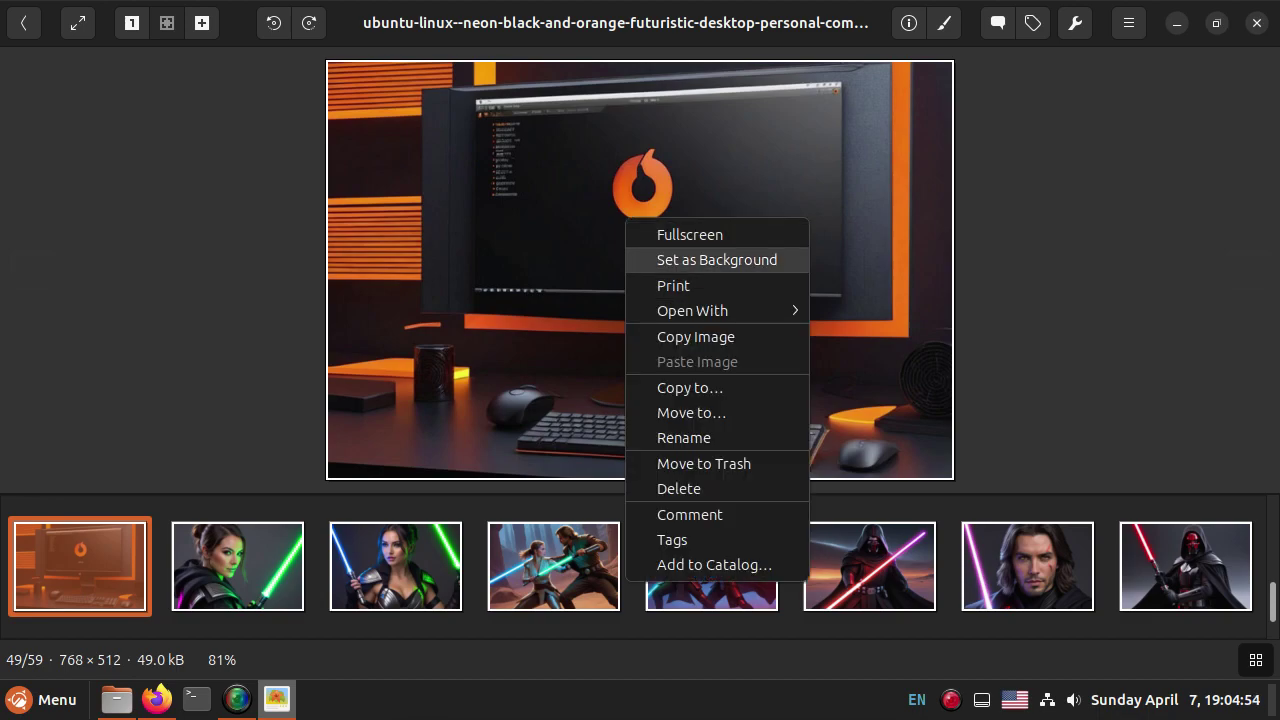
left_click(716, 259)
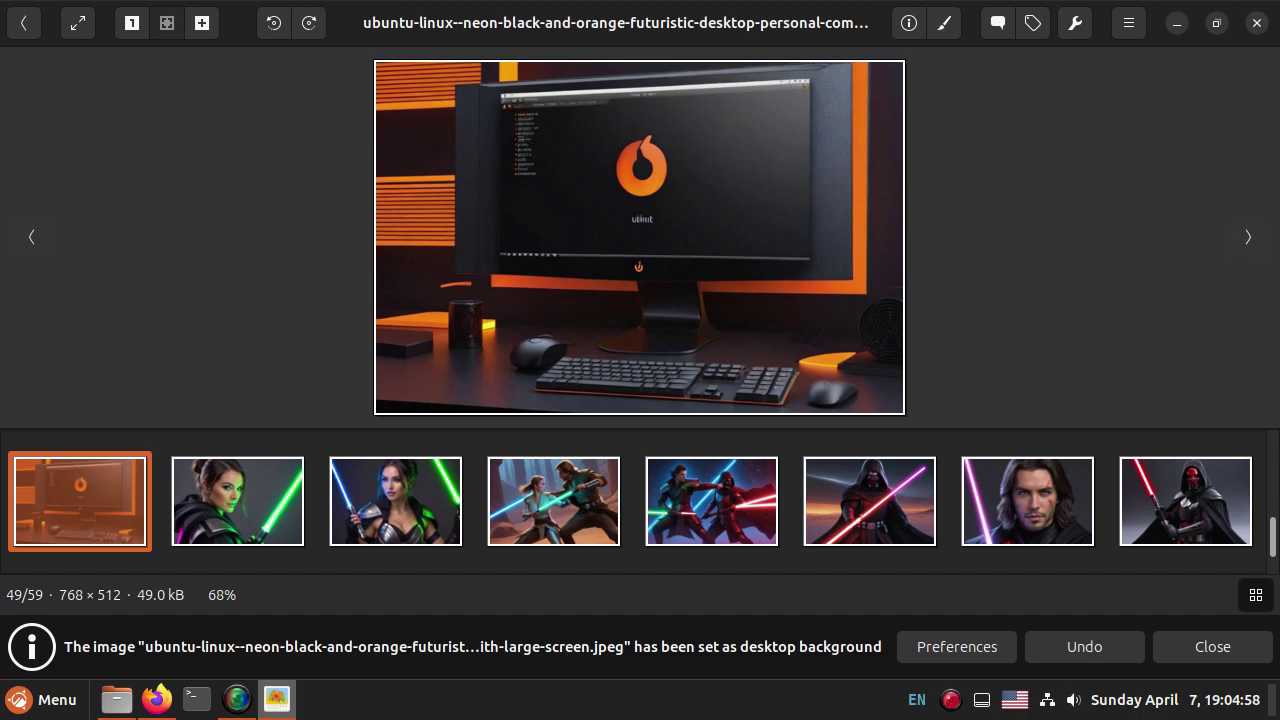
left_click(1256, 22)
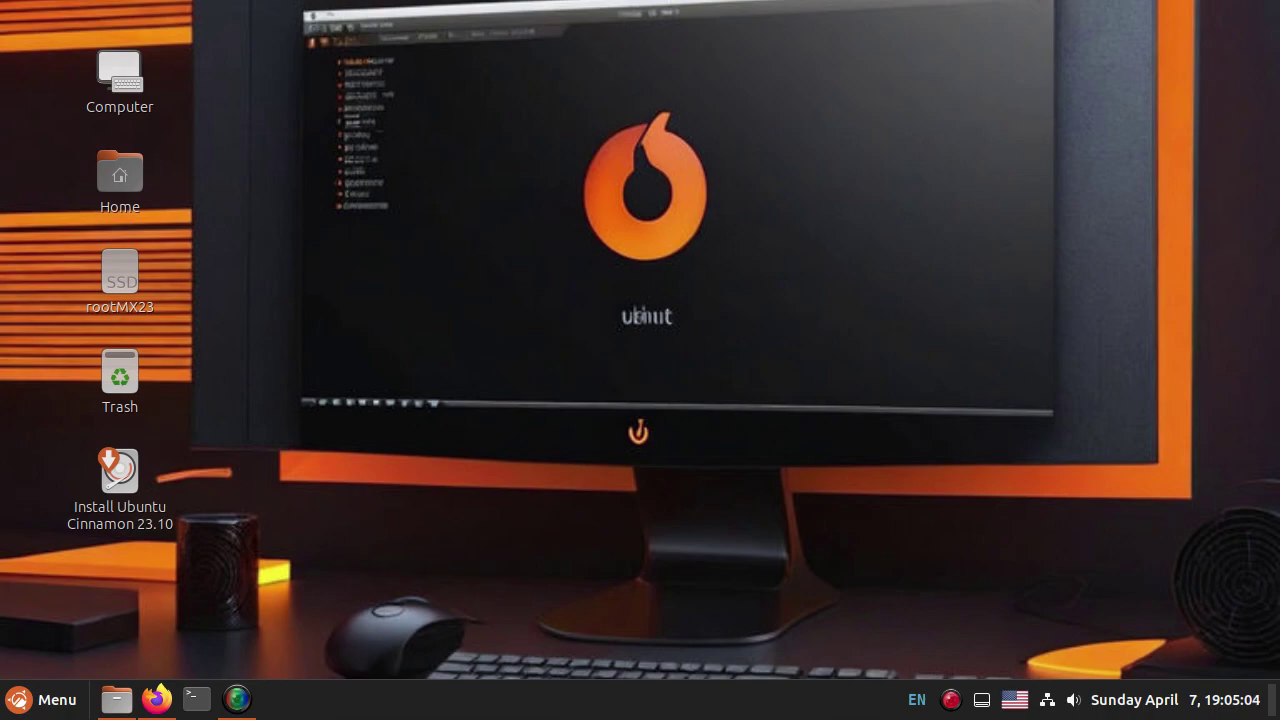
Step: Open the desktop background settings, apply the Fold wallpaper from the Fold collection, and close the Backgrounds window
right_click(578, 272)
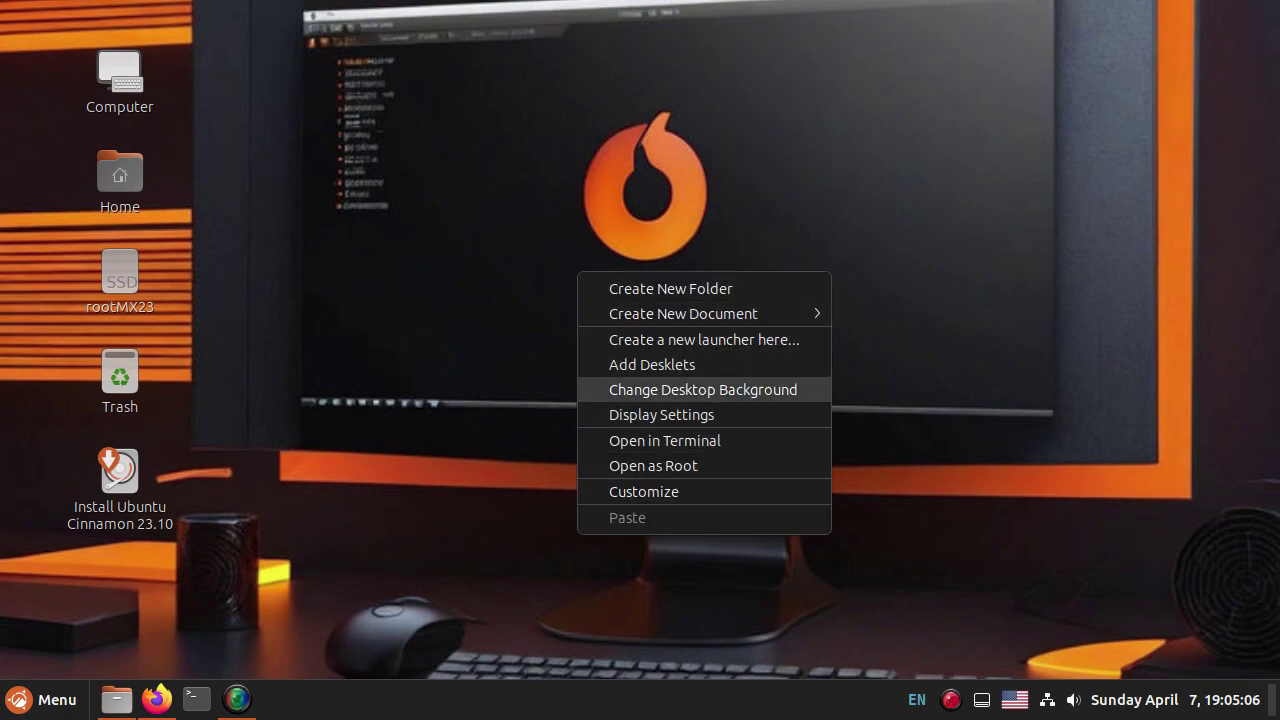
left_click(703, 389)
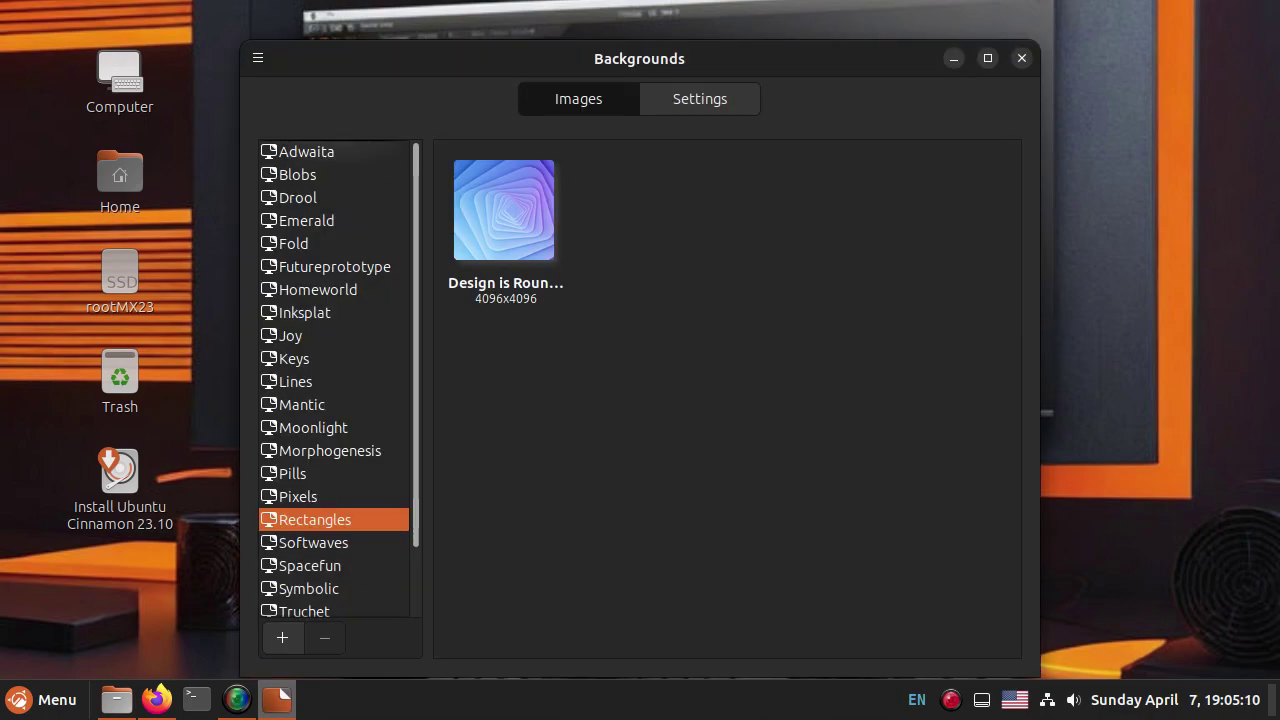
left_click(298, 197)
left_click(306, 220)
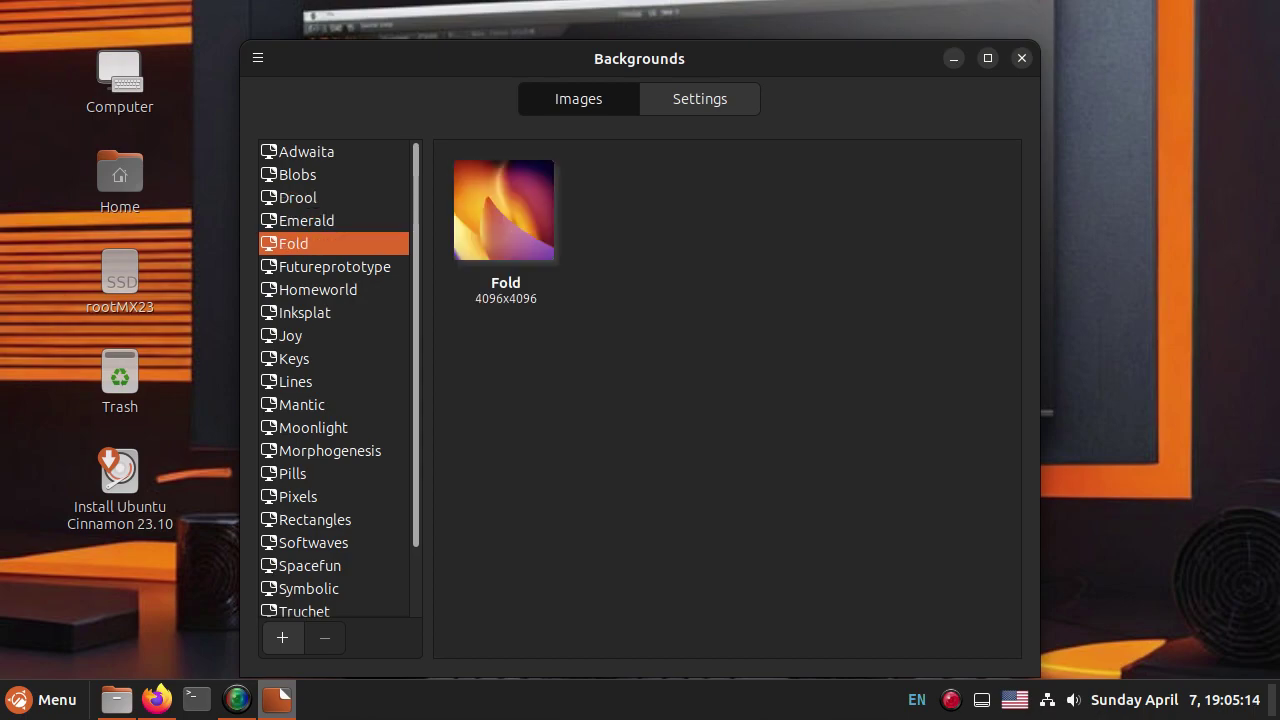
left_click(505, 228)
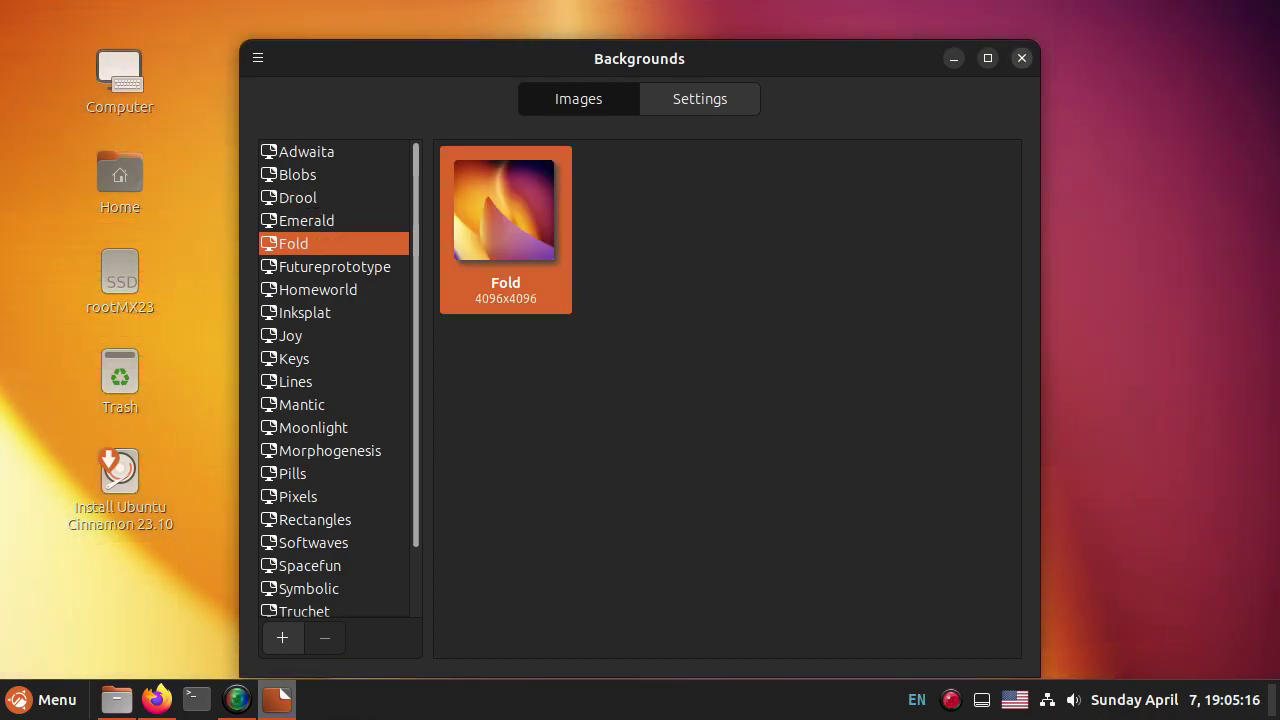
key("alt+F4")
key("super")
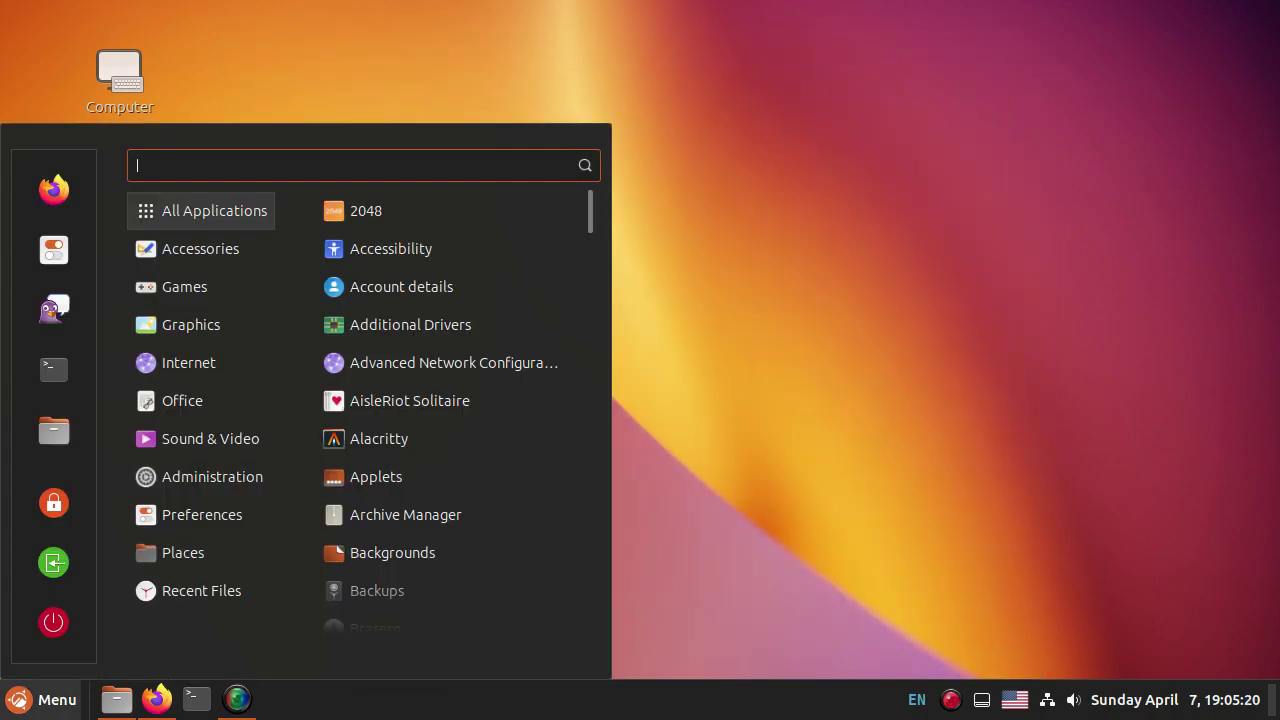
key("super")
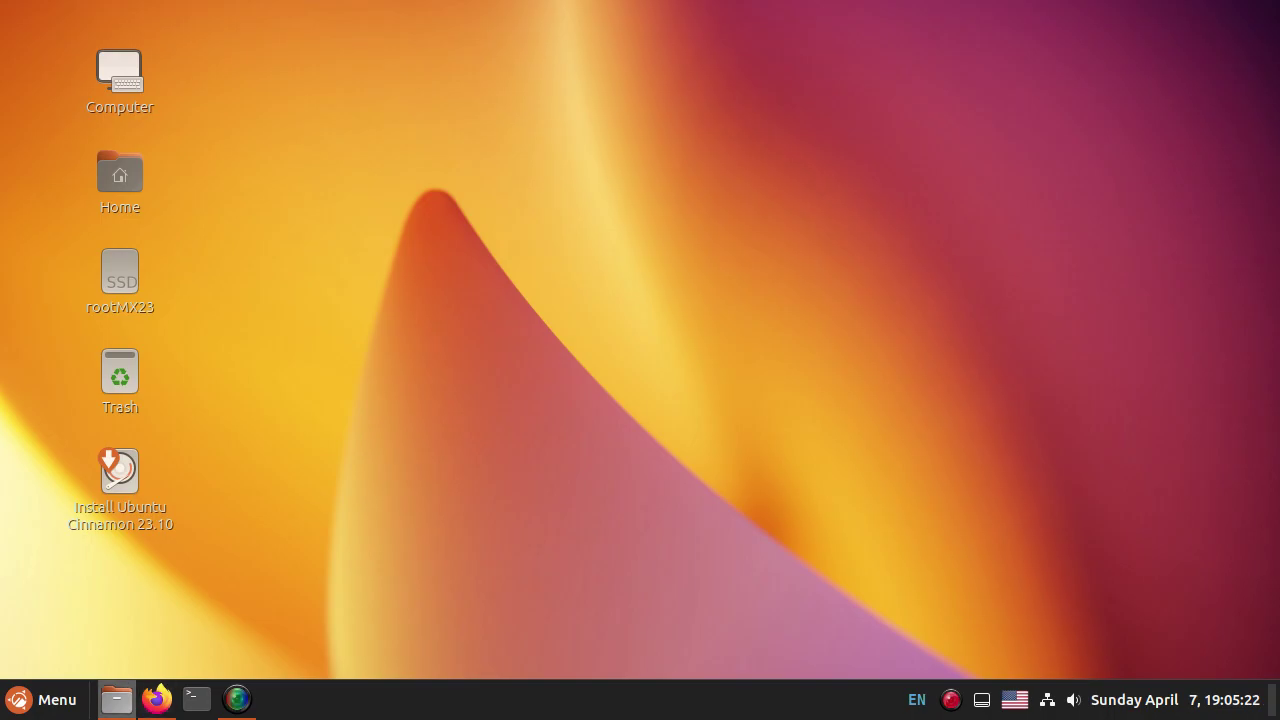
Step: Look through the AI Images folder down to its last files and close the file manager
left_click(117, 699)
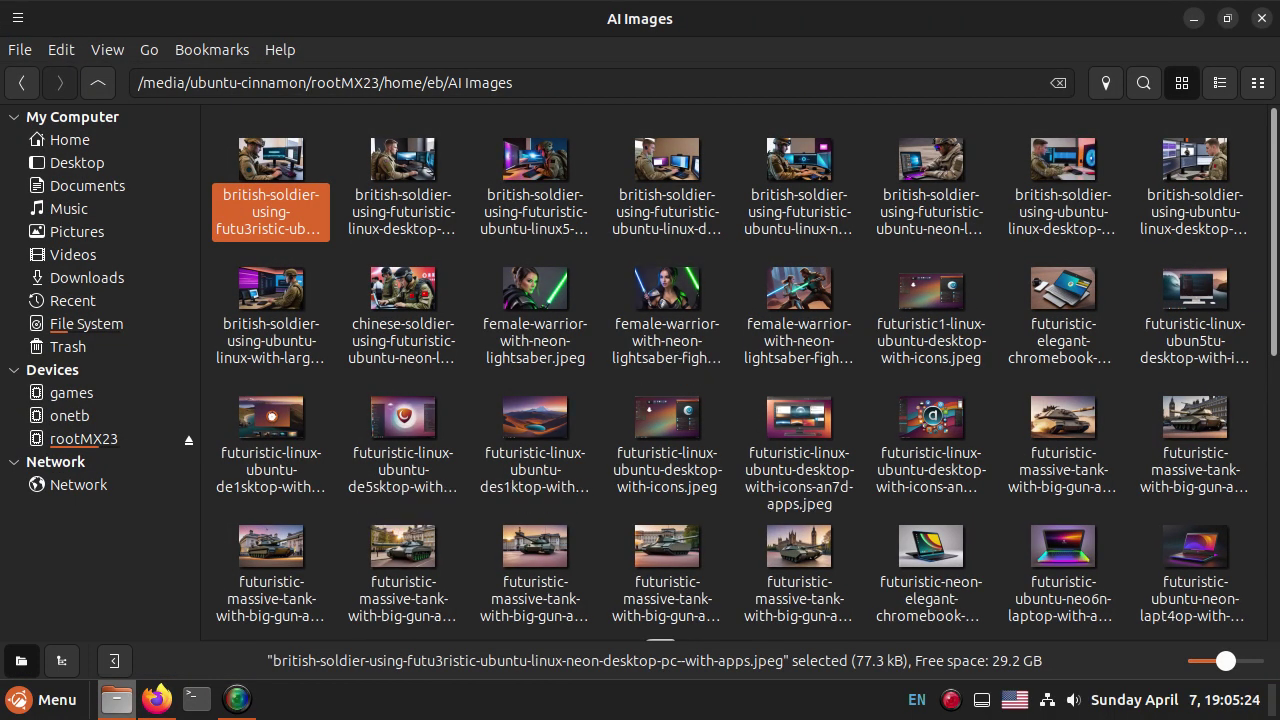
scroll(745, 373, "down", 10)
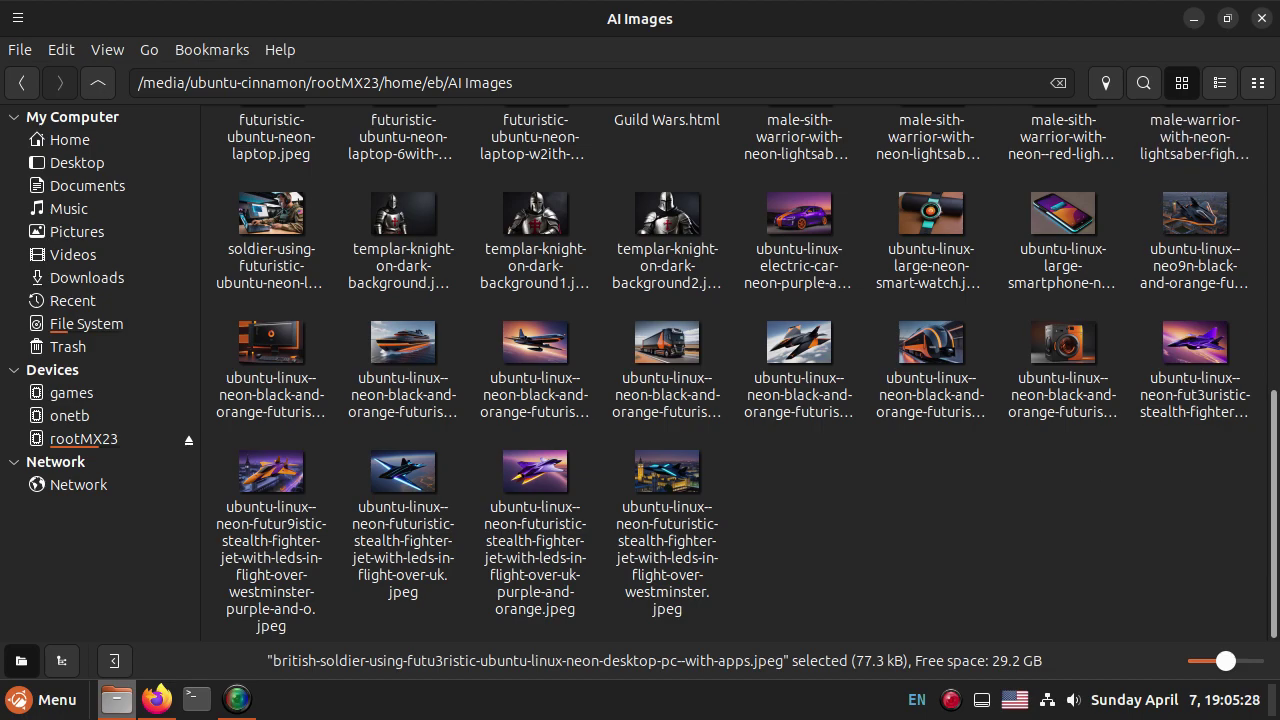
key("alt+F4")
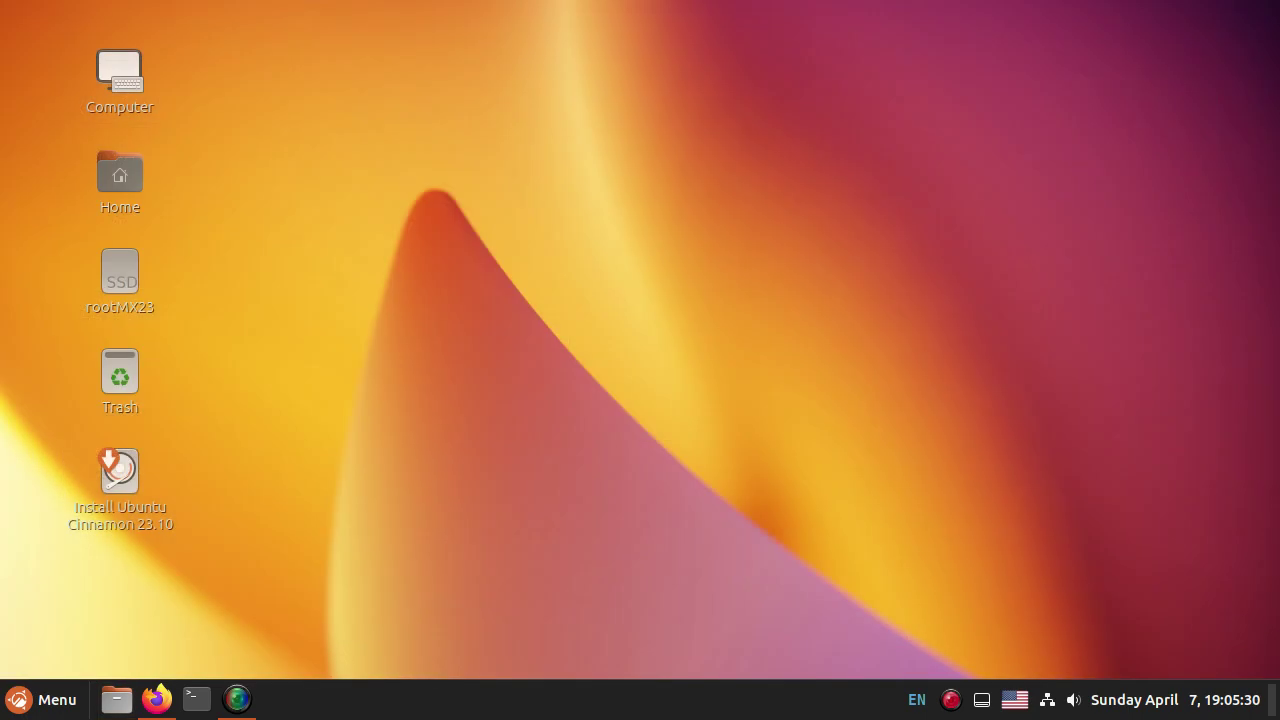
Step: Launch OBS Studio from the Sound & Video applications
left_click(41, 699)
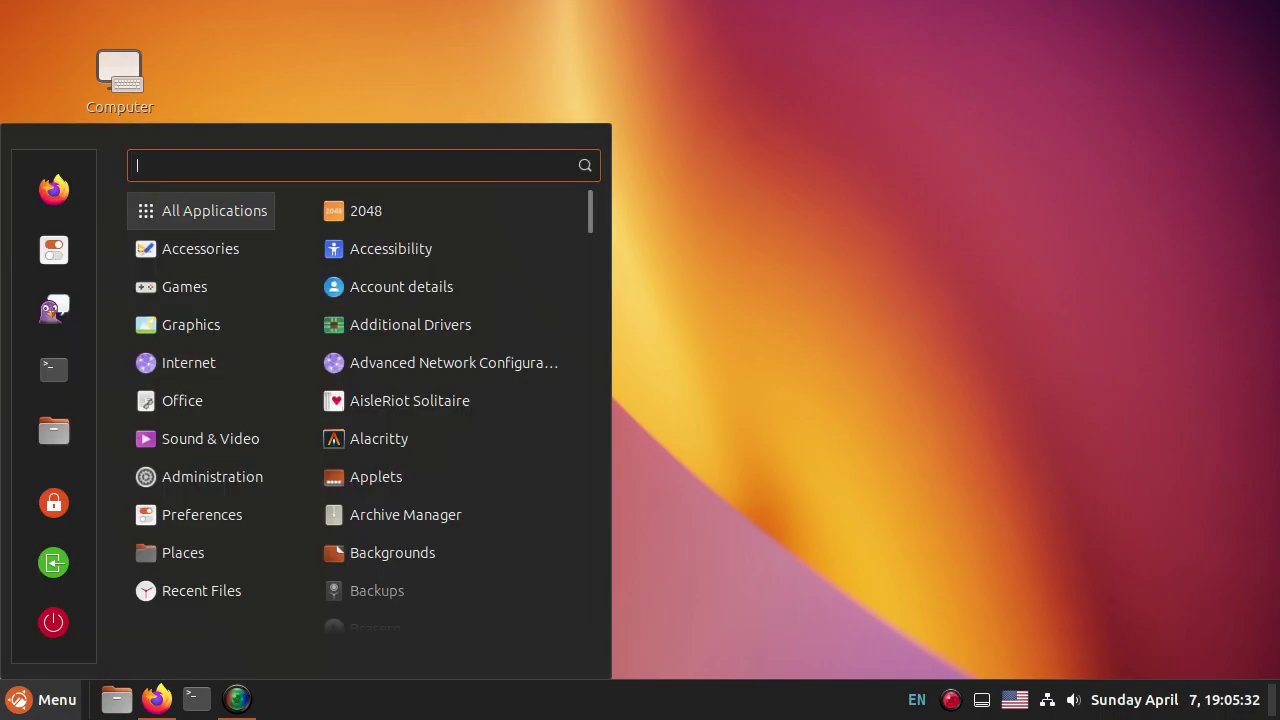
mouse_move(200, 476)
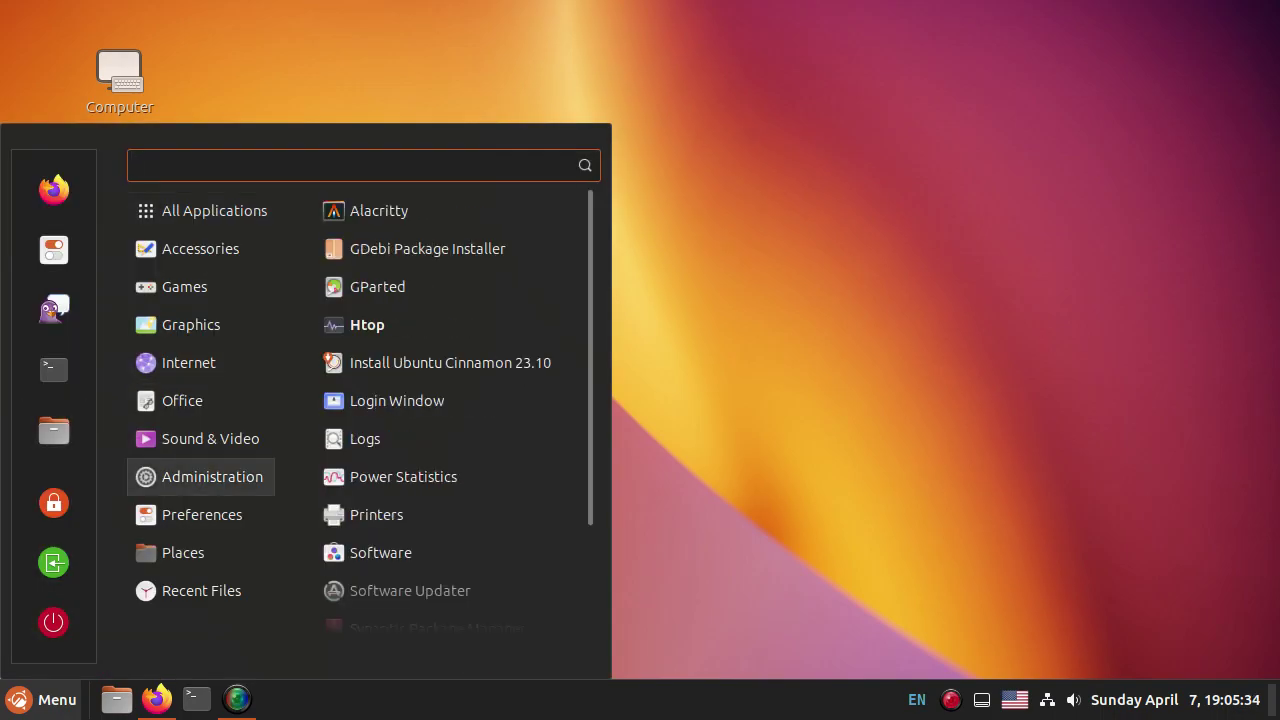
key("Up")
key("Right")
key("Up")
key("Up")
key("Up")
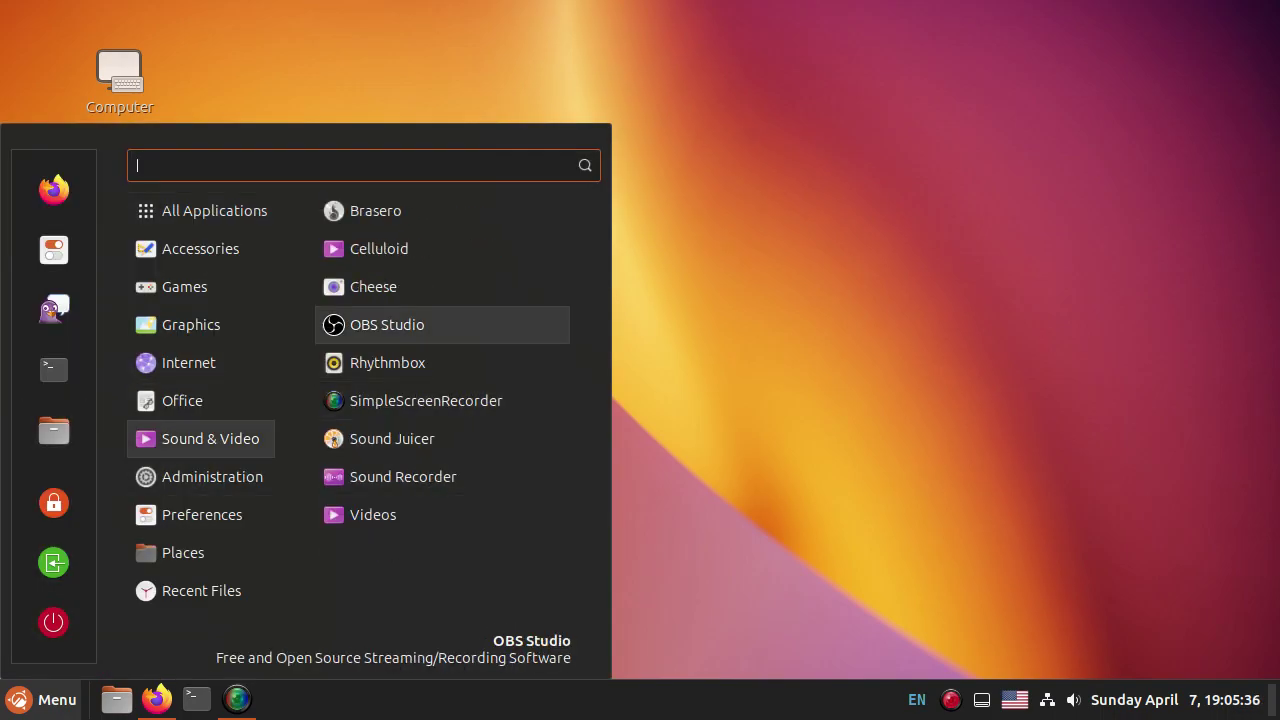
key("Return")
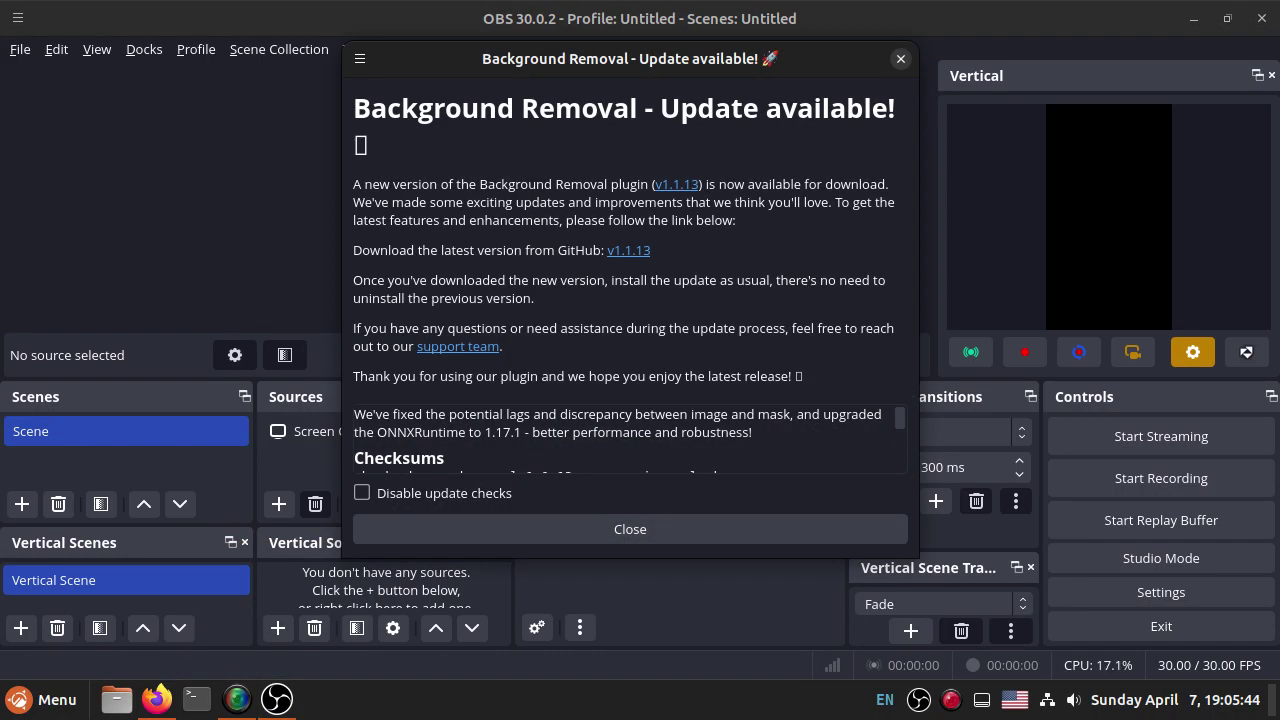
Step: Dismiss the Background Removal update notice, view OBS Studio's About information, and quit the program
left_click(629, 529)
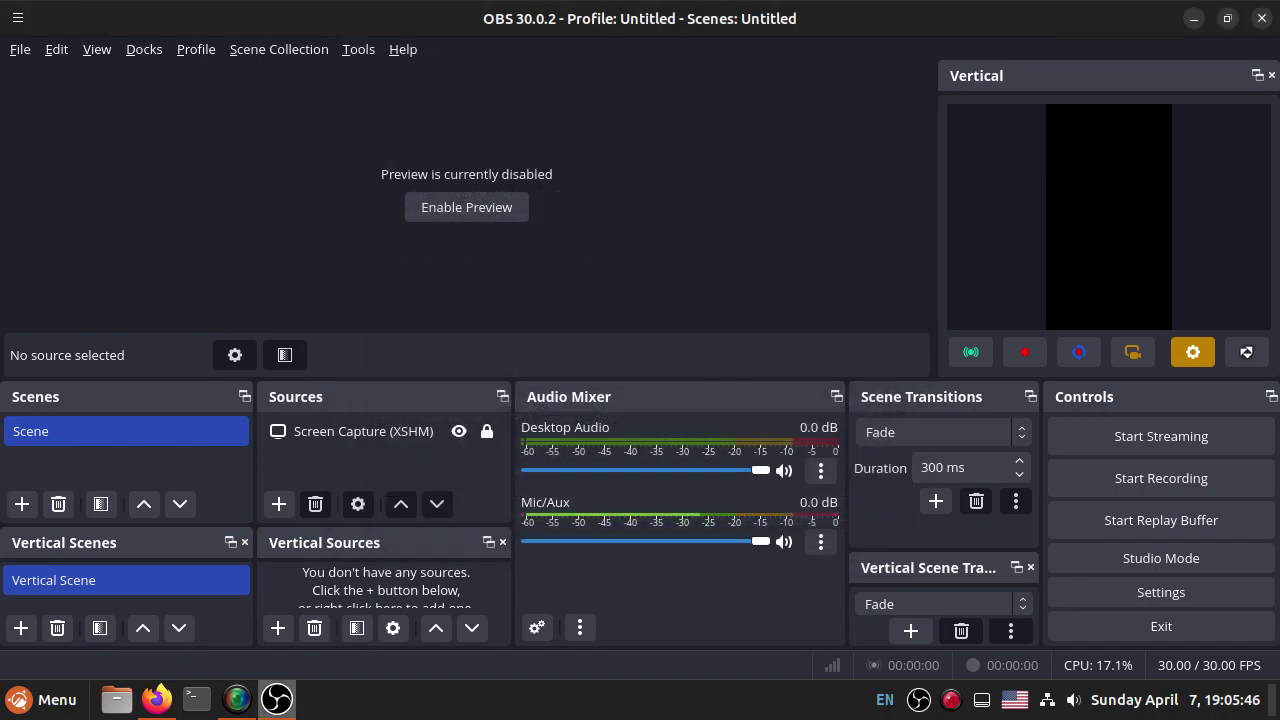
left_click(402, 49)
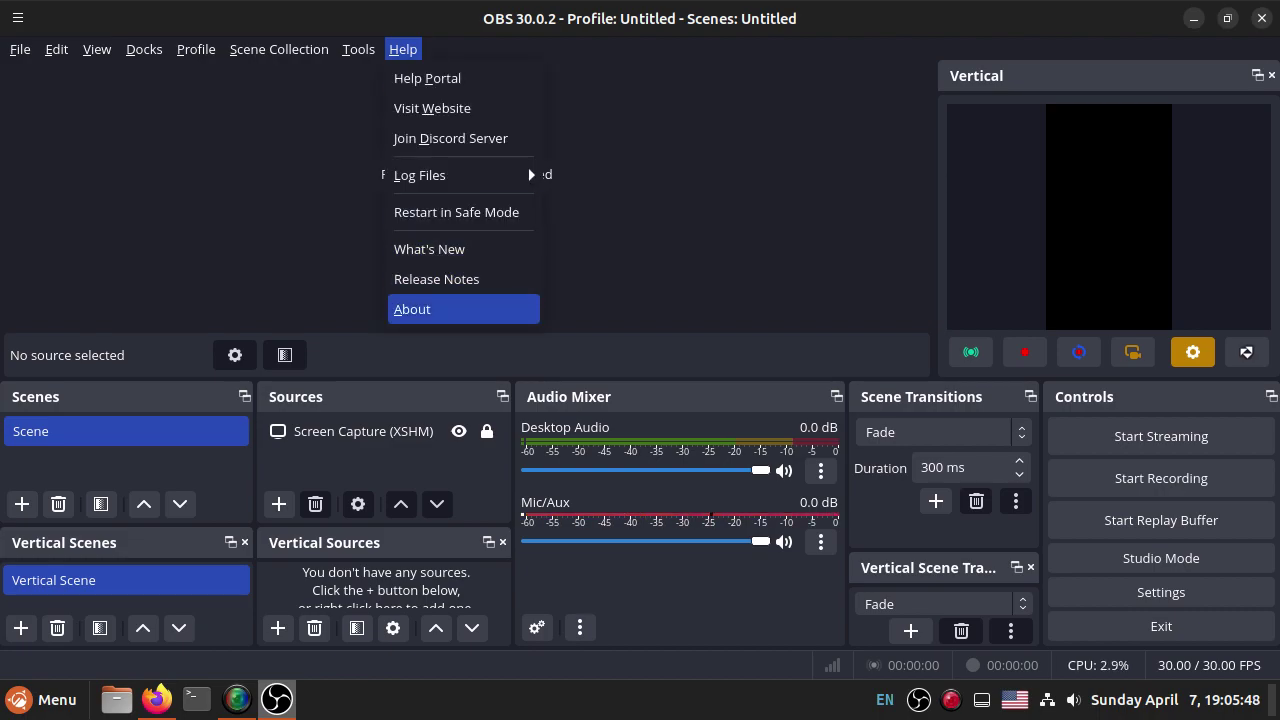
left_click(462, 309)
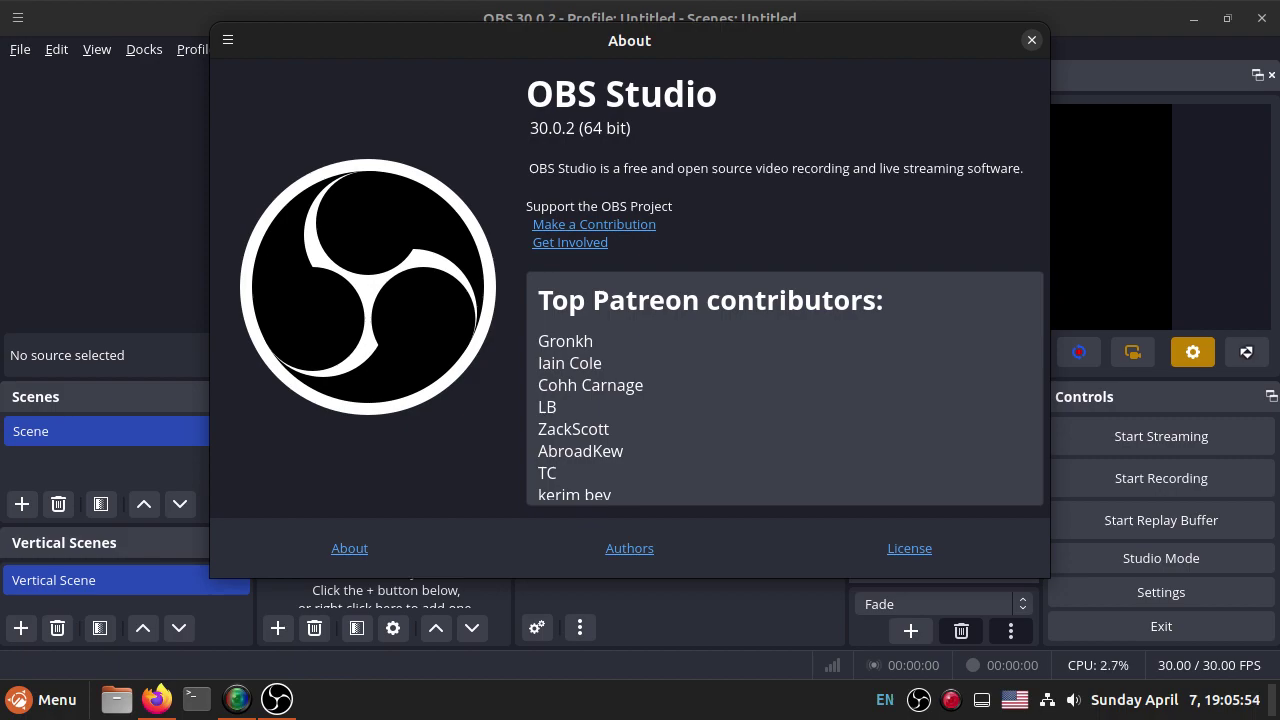
left_click(1031, 40)
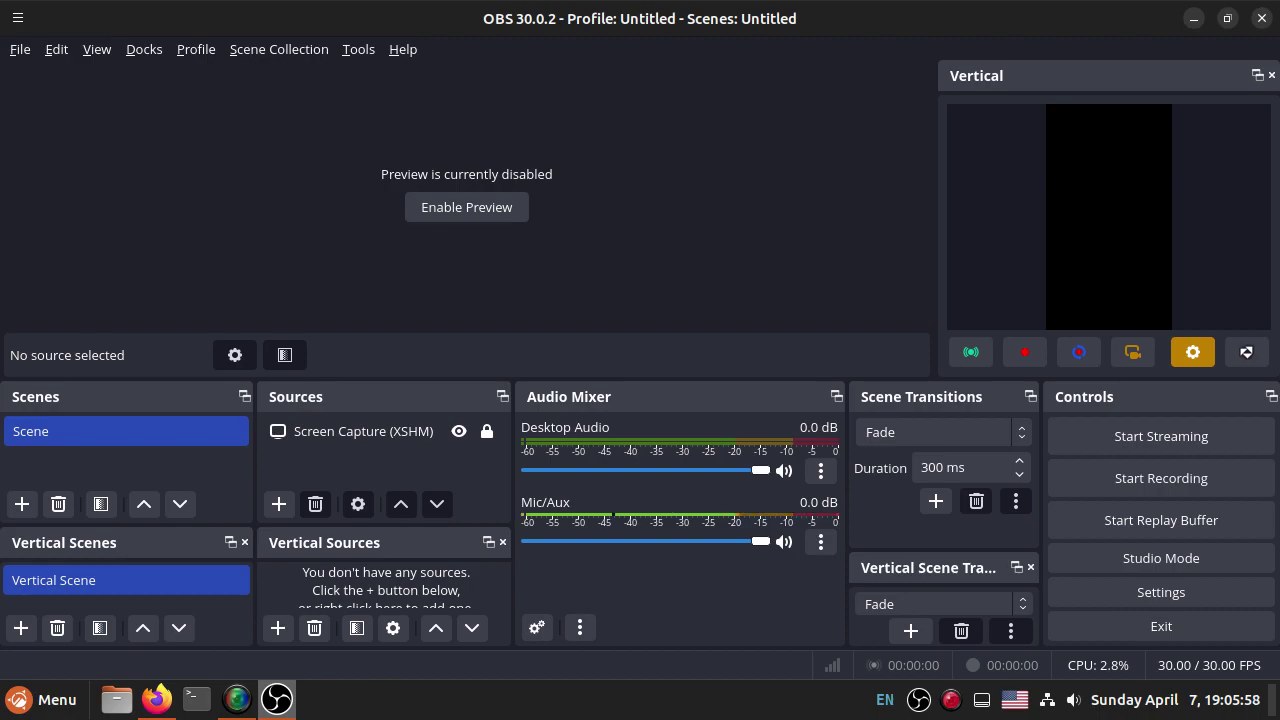
key("ctrl+q")
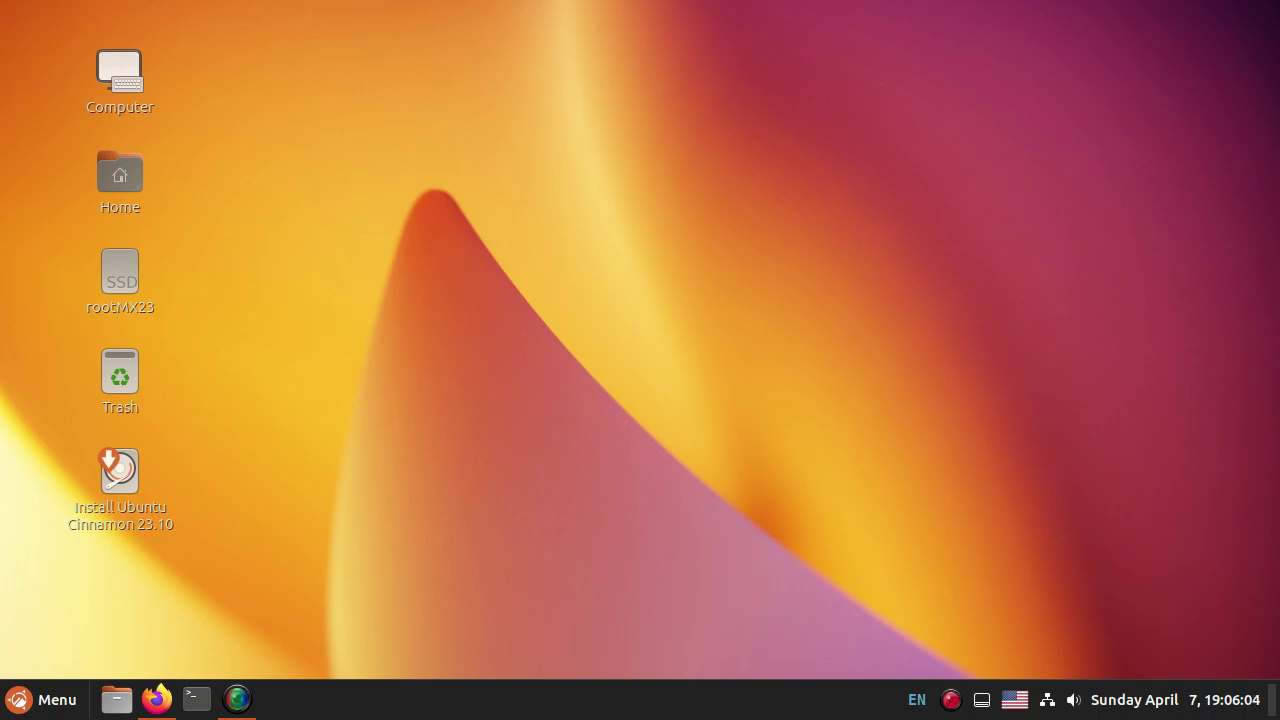
Step: Look through the installed application categories, including Administration, Internet and All Applications, and close the application launcher
left_click(40, 699)
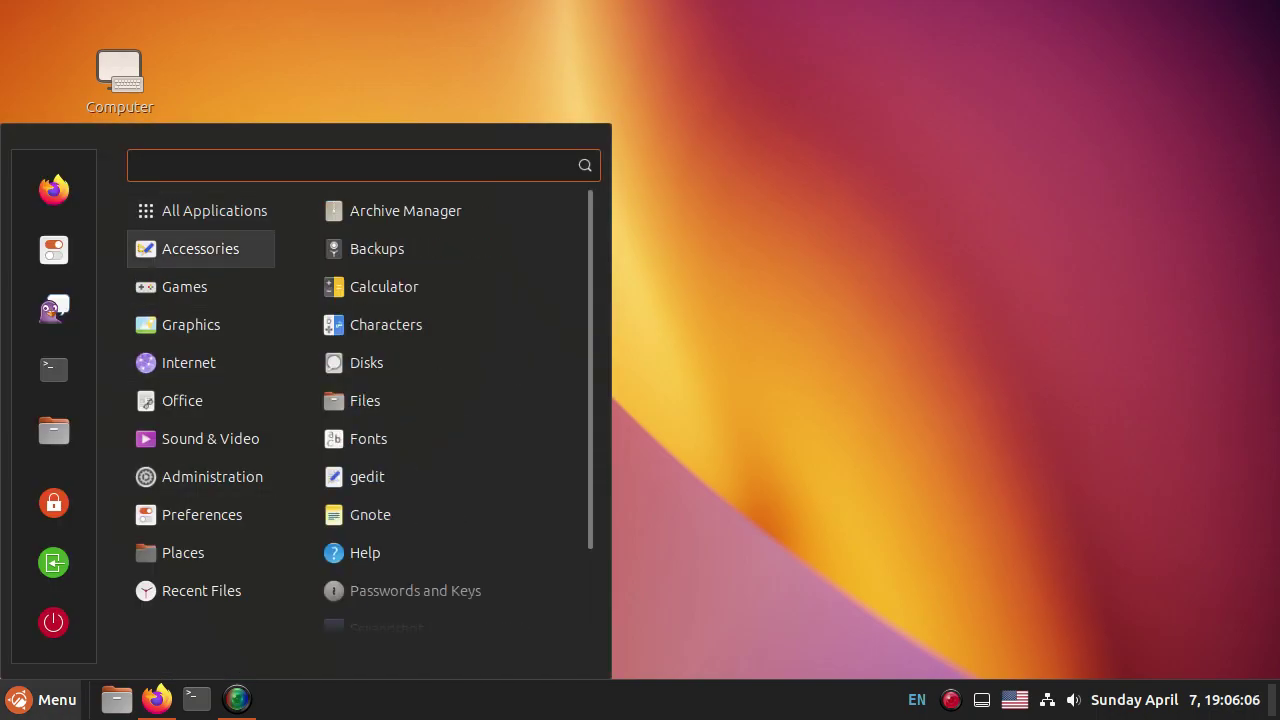
key("Up")
key("Up")
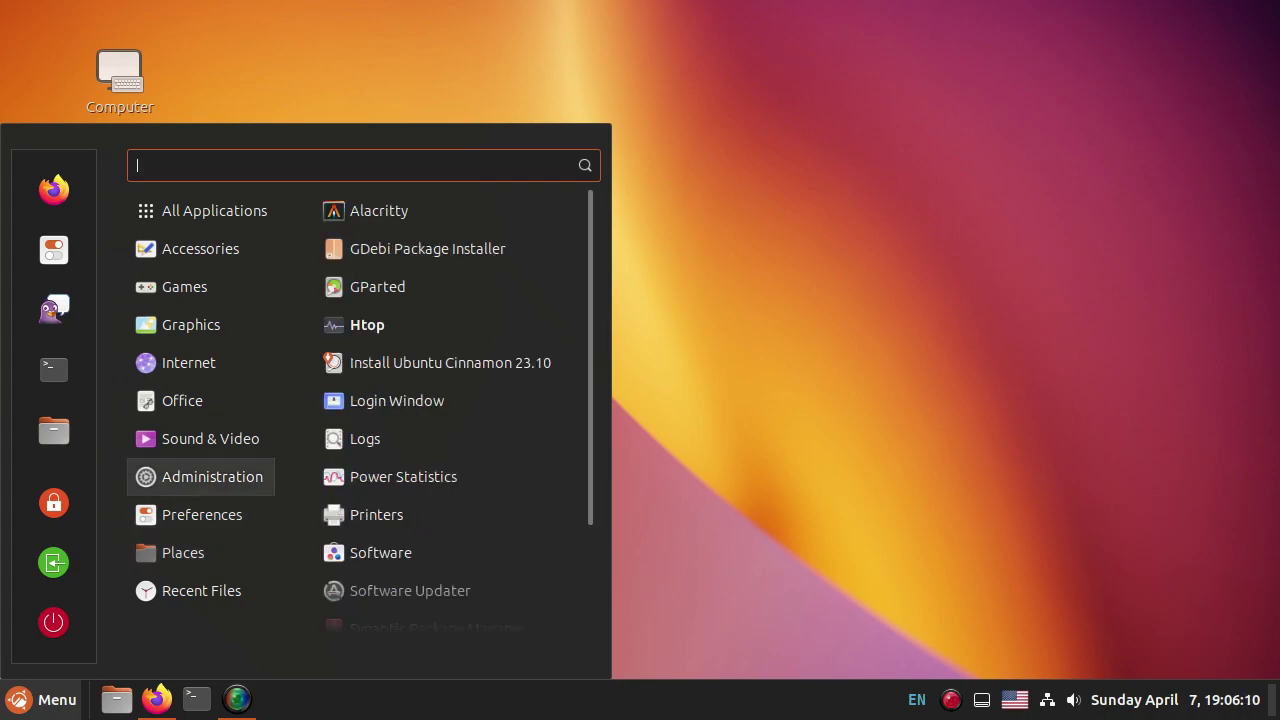
key("Up")
key("Up")
key("Up")
key("Up")
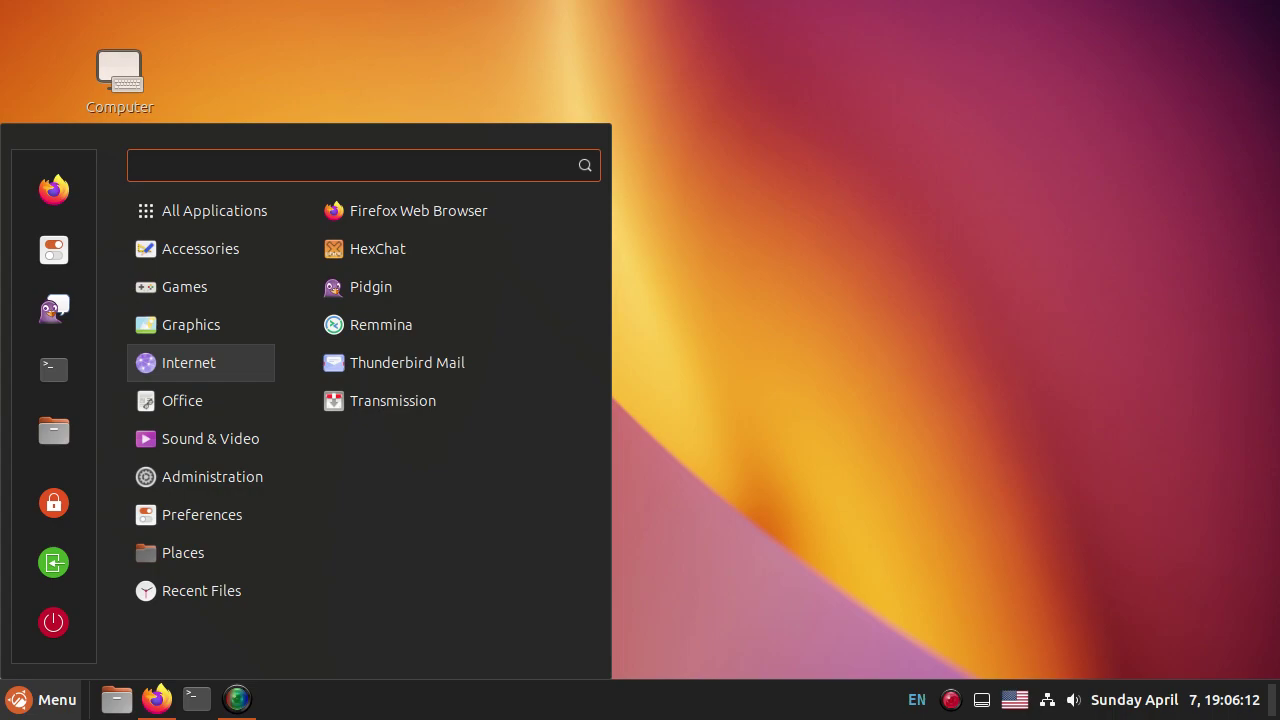
key("Down")
key("Up")
key("Up")
key("Up")
key("Up")
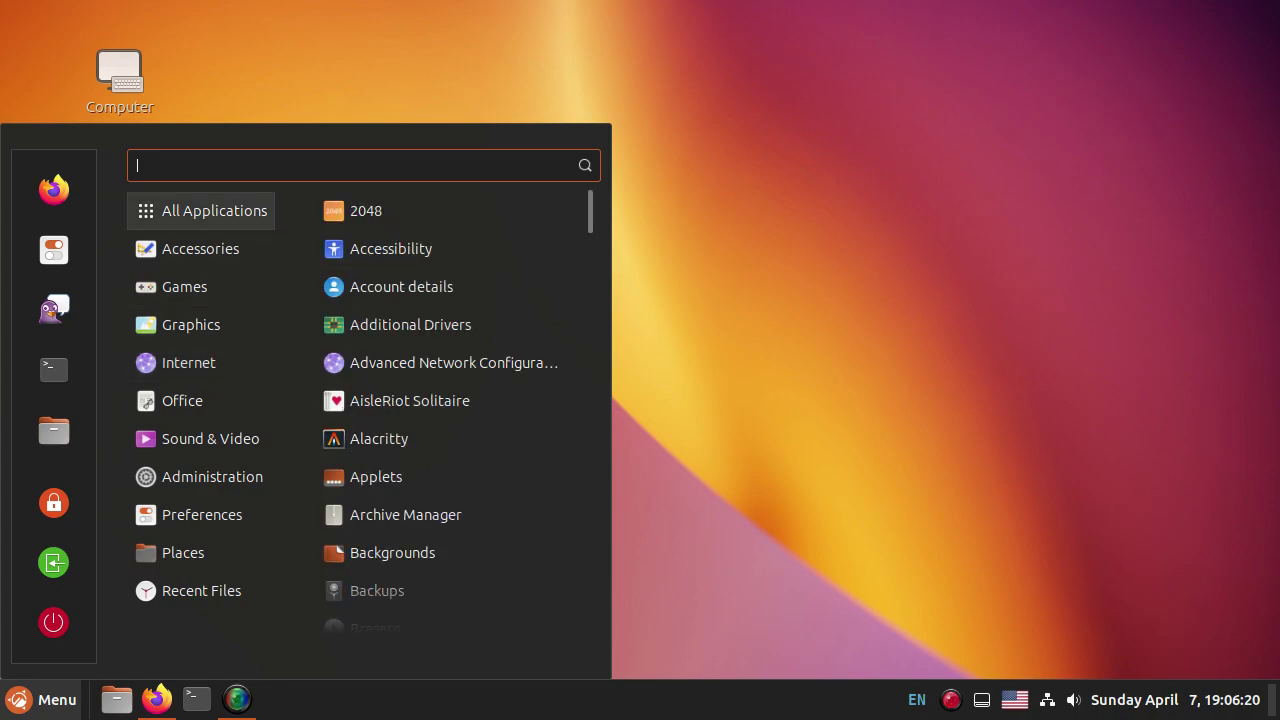
key("Escape")
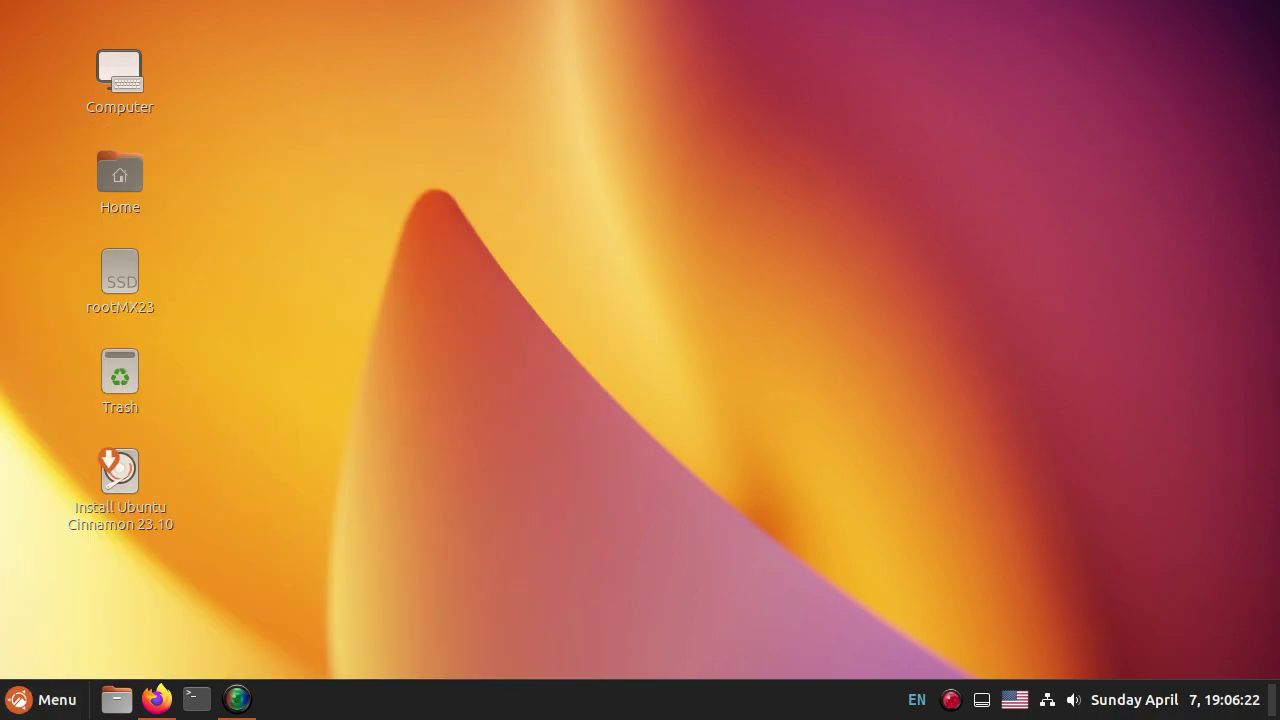
Step: Open System Settings maximized and look through its Appearance, Preferences, Hardware and Administration sections
left_click(40, 700)
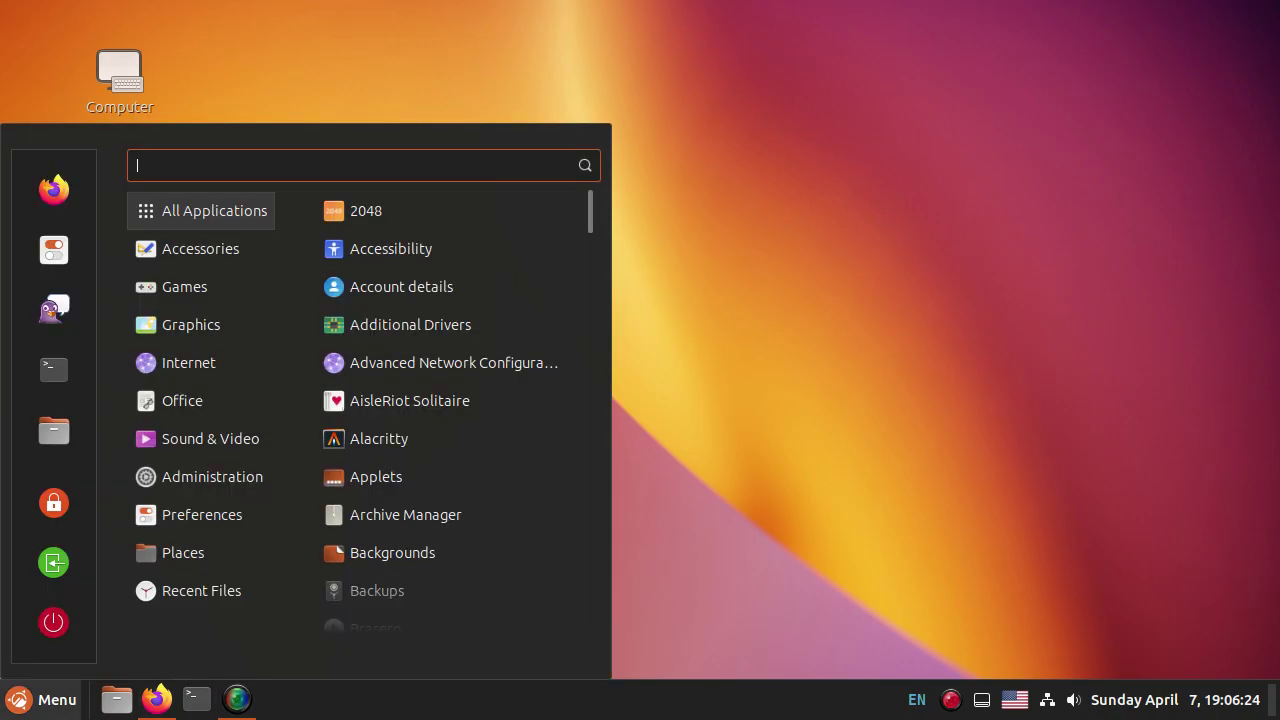
left_click(54, 250)
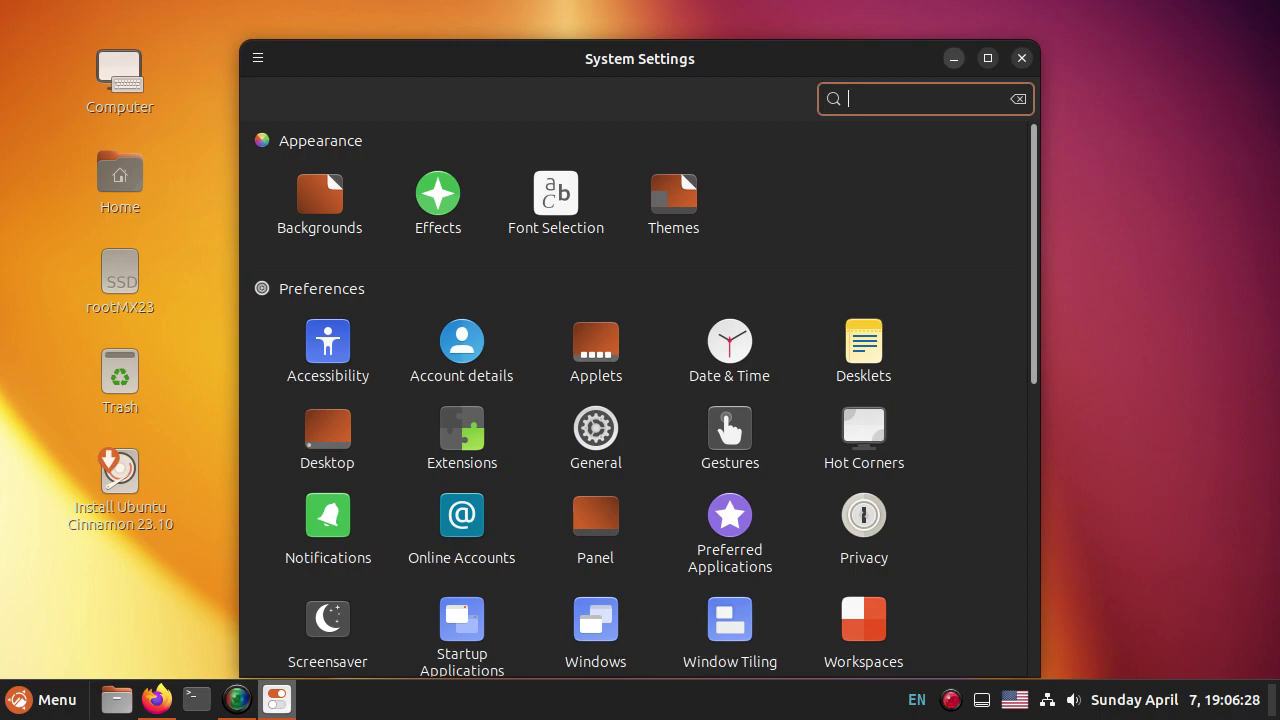
left_click(987, 58)
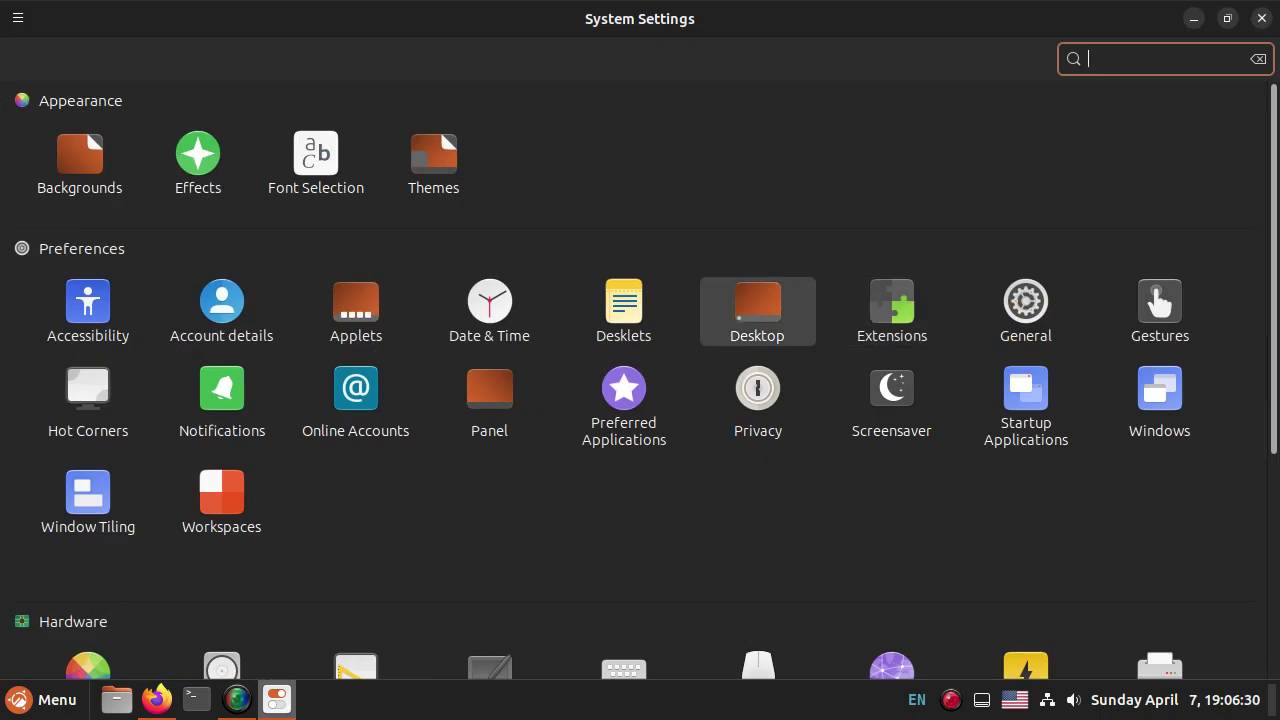
scroll(640, 380, "down", 1)
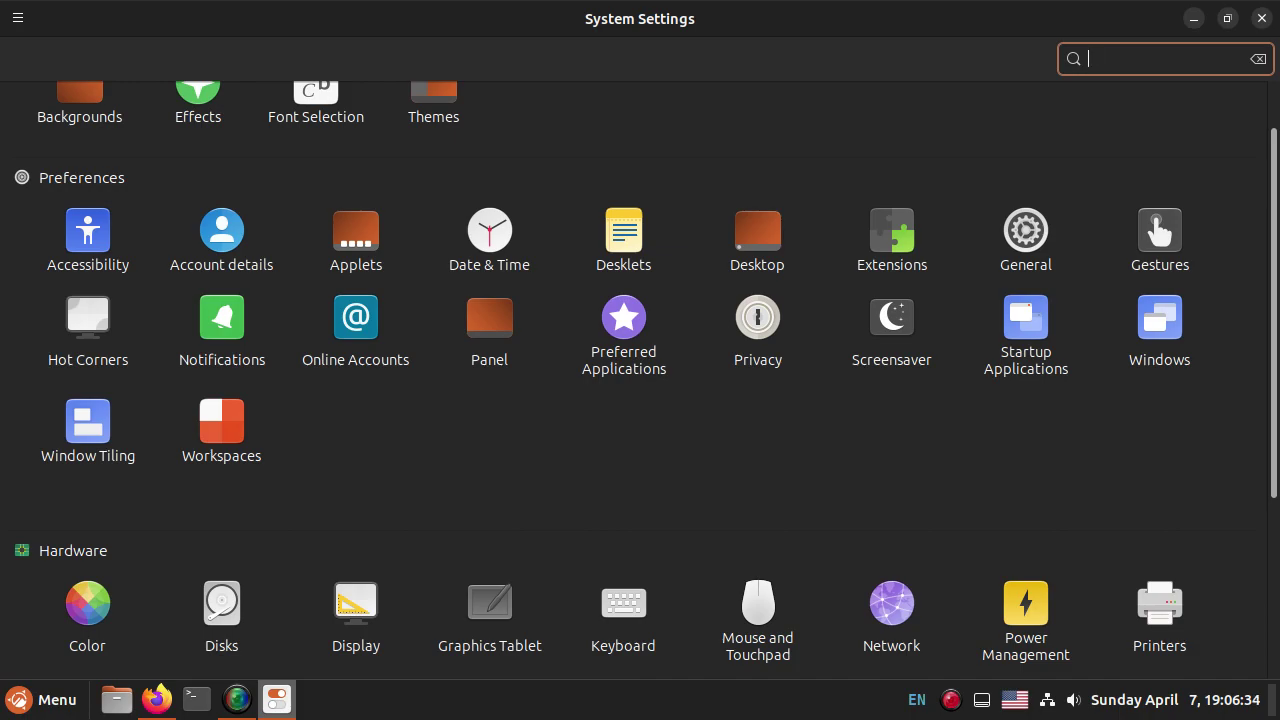
scroll(1155, 211, "down", 4)
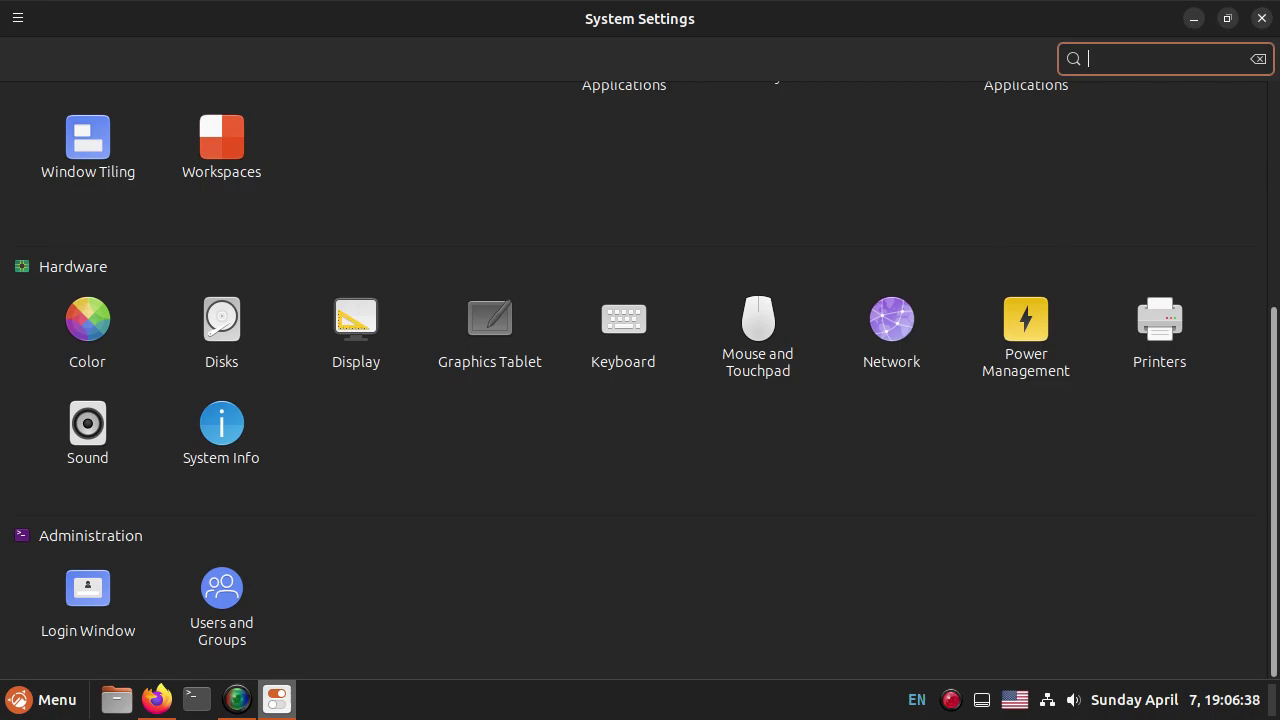
scroll(640, 380, "up", 3)
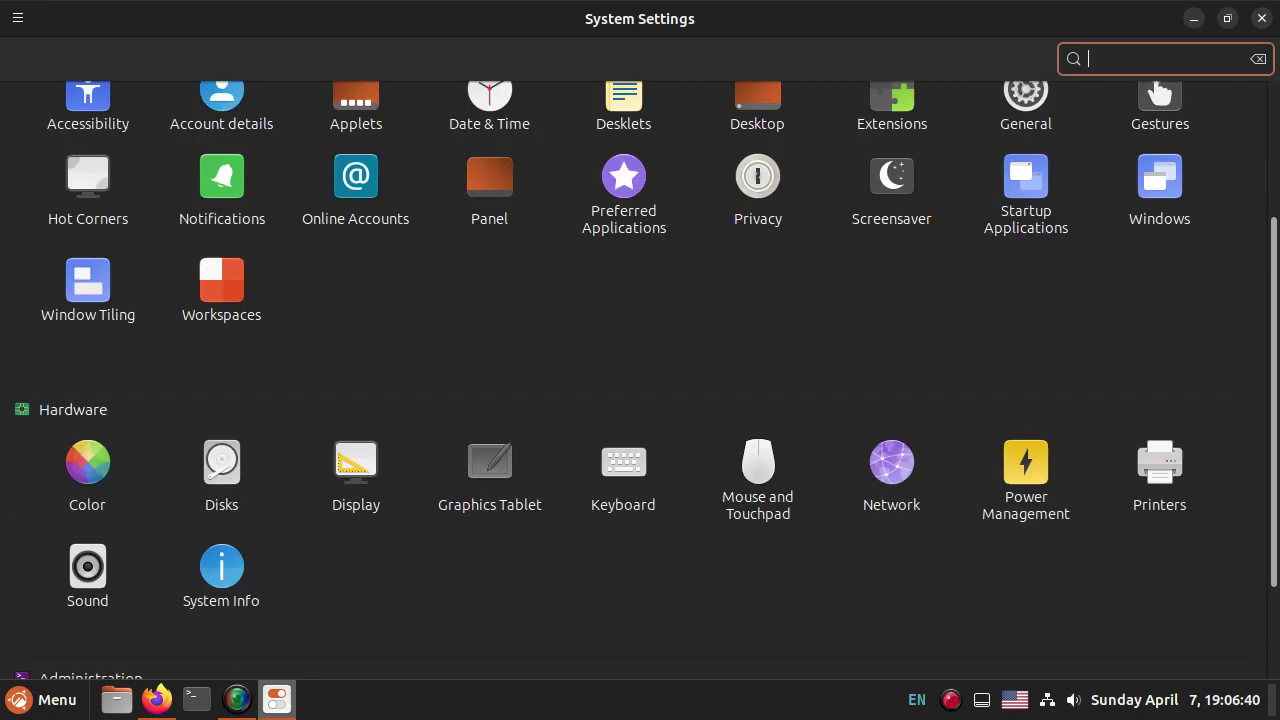
scroll(640, 380, "up", 4)
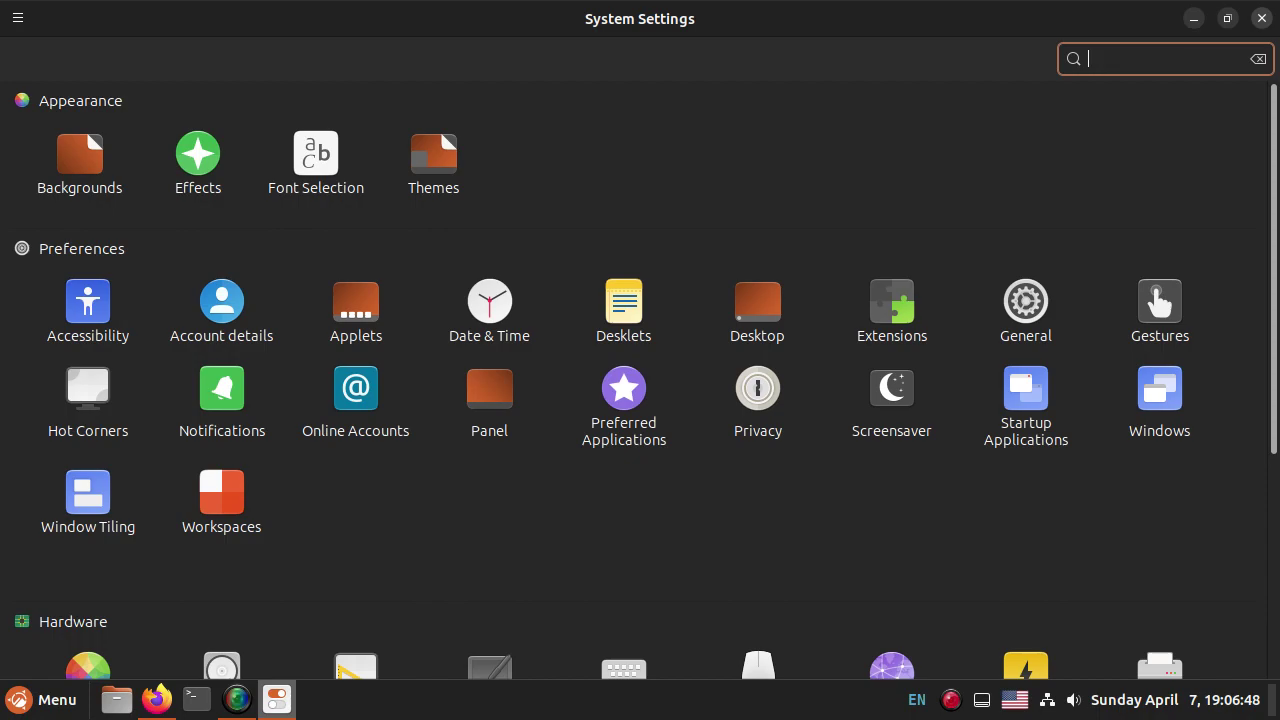
Step: Add the Digital photo frame desklet to the desktop and move it to the desktop's upper-right area, clear of the icons
left_click(623, 311)
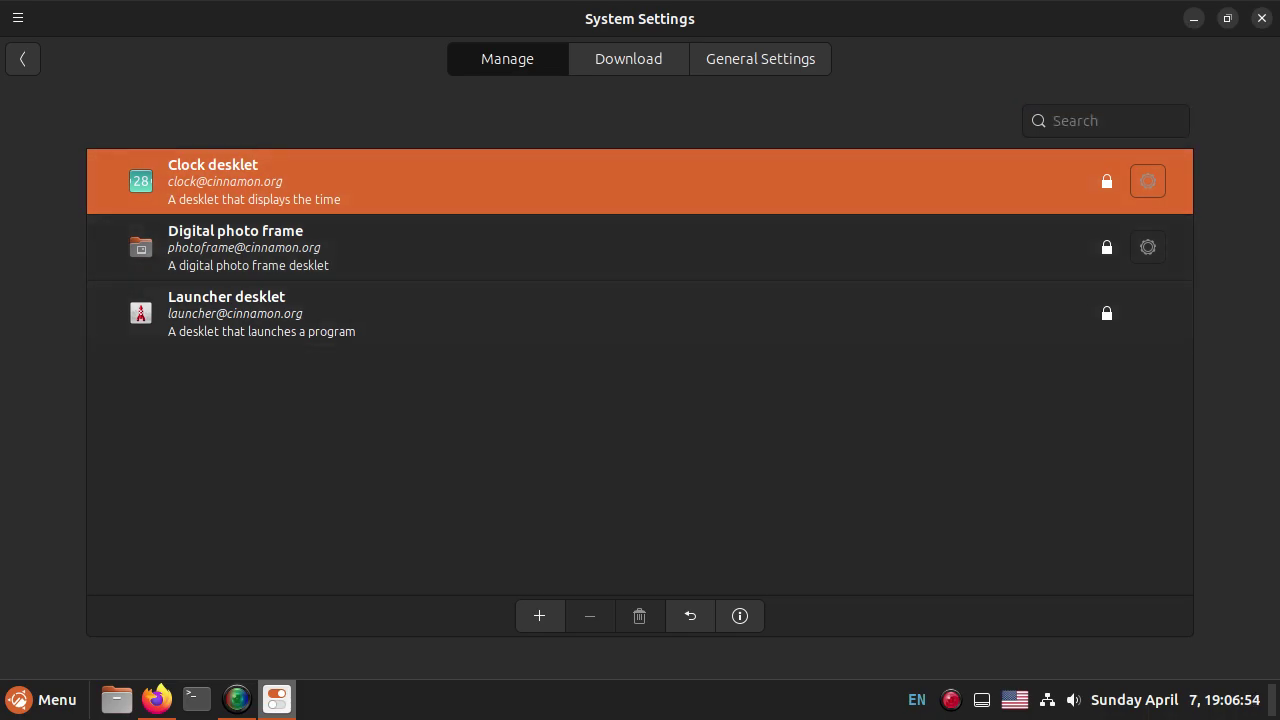
left_click(639, 247)
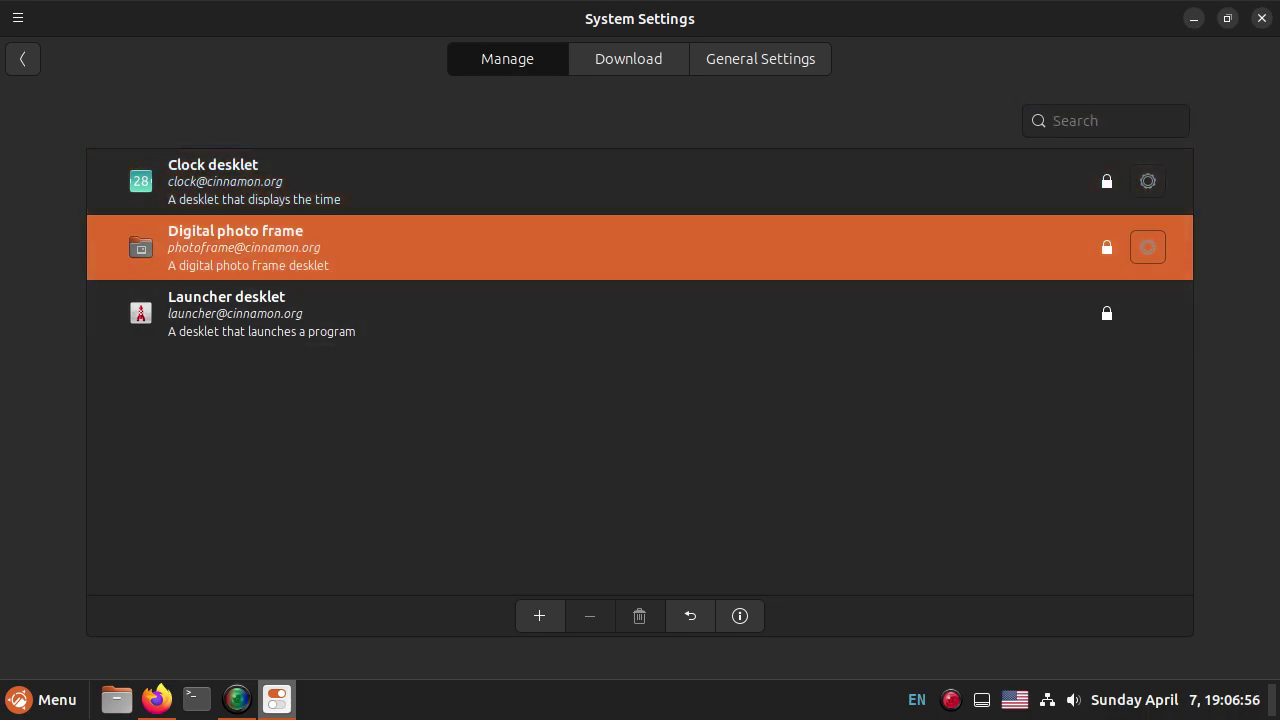
left_click(539, 616)
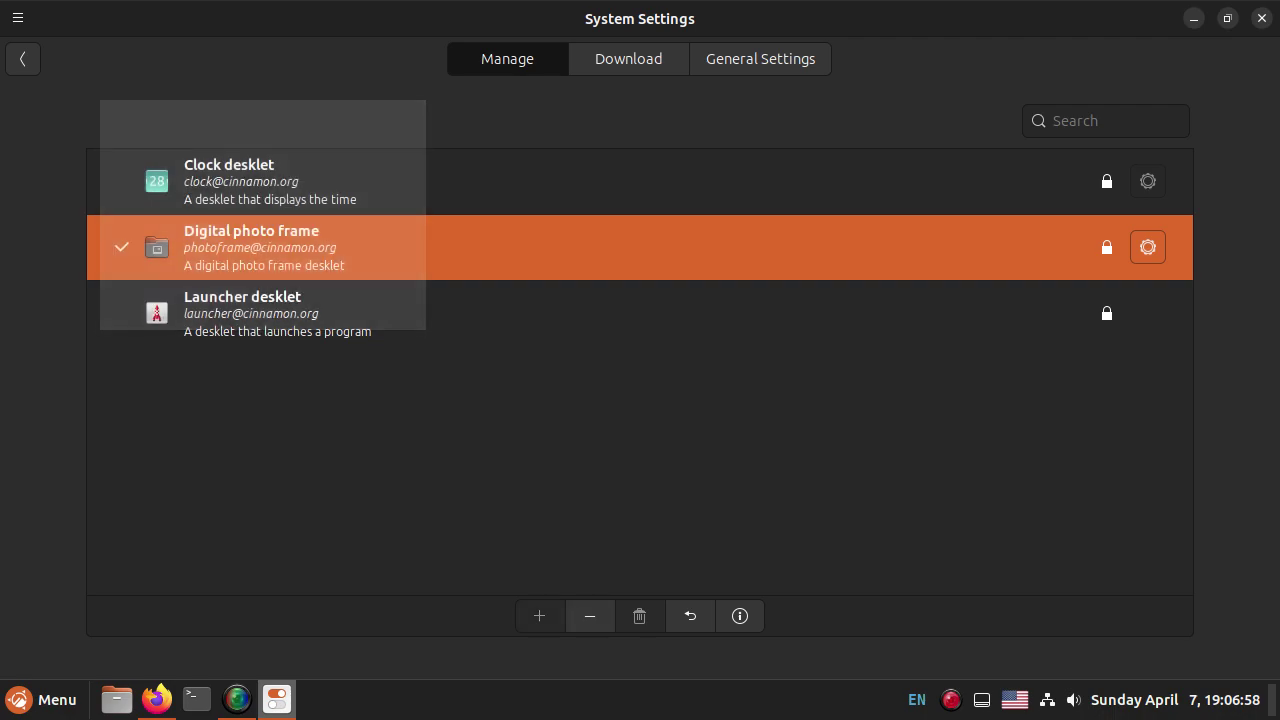
left_click(1194, 18)
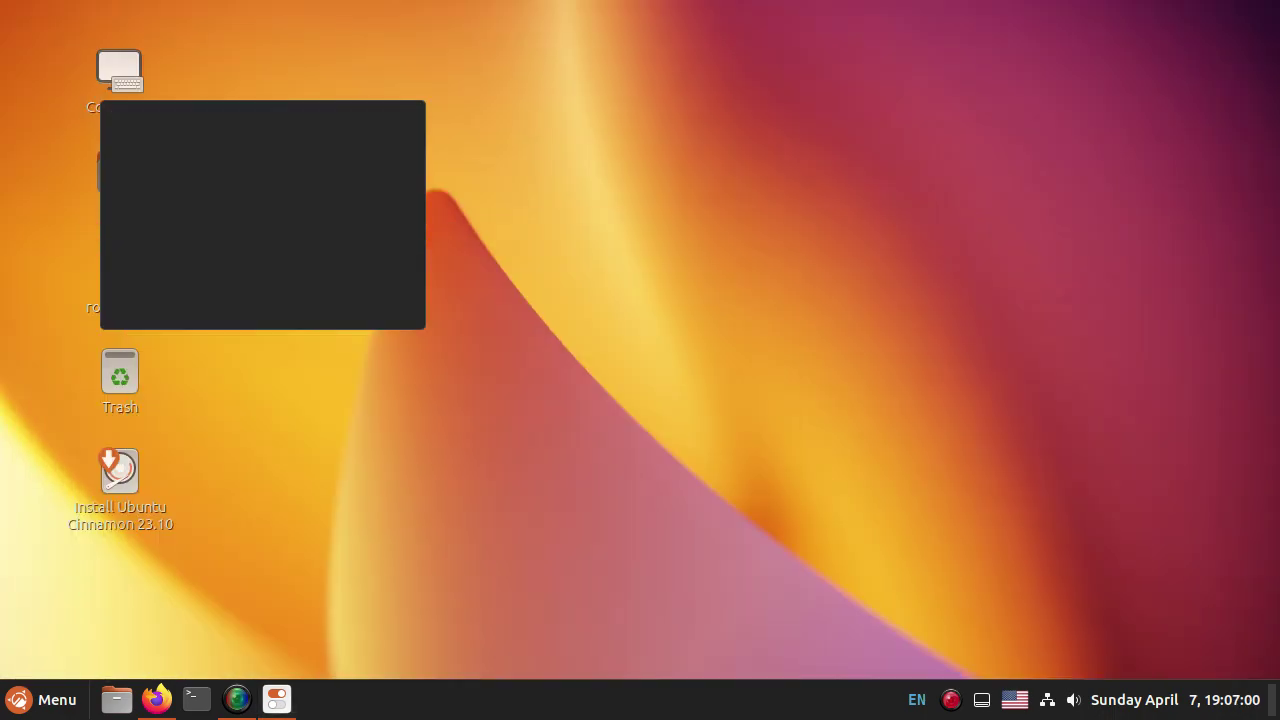
left_click_drag(262, 214, 1087, 200)
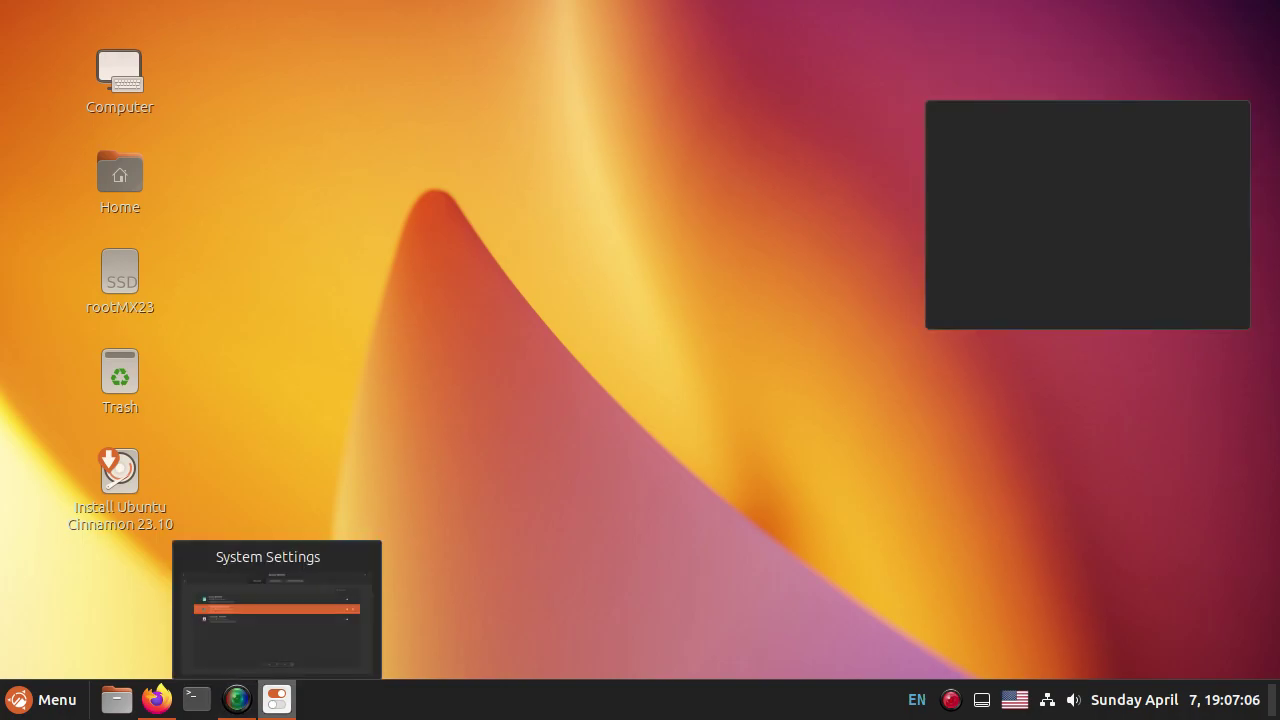
Step: Open the Digital photo frame desklet's settings and bring up the file chooser for picking another folder
left_click(277, 699)
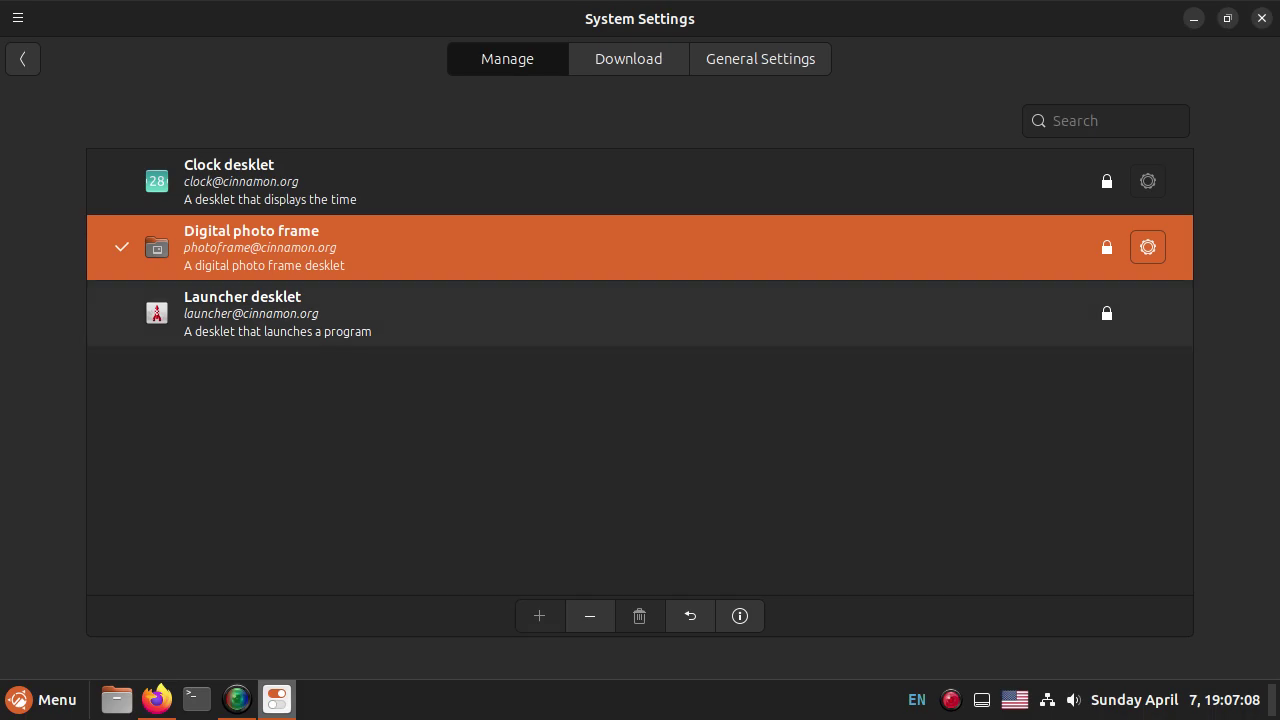
left_click(1148, 247)
left_click(651, 146)
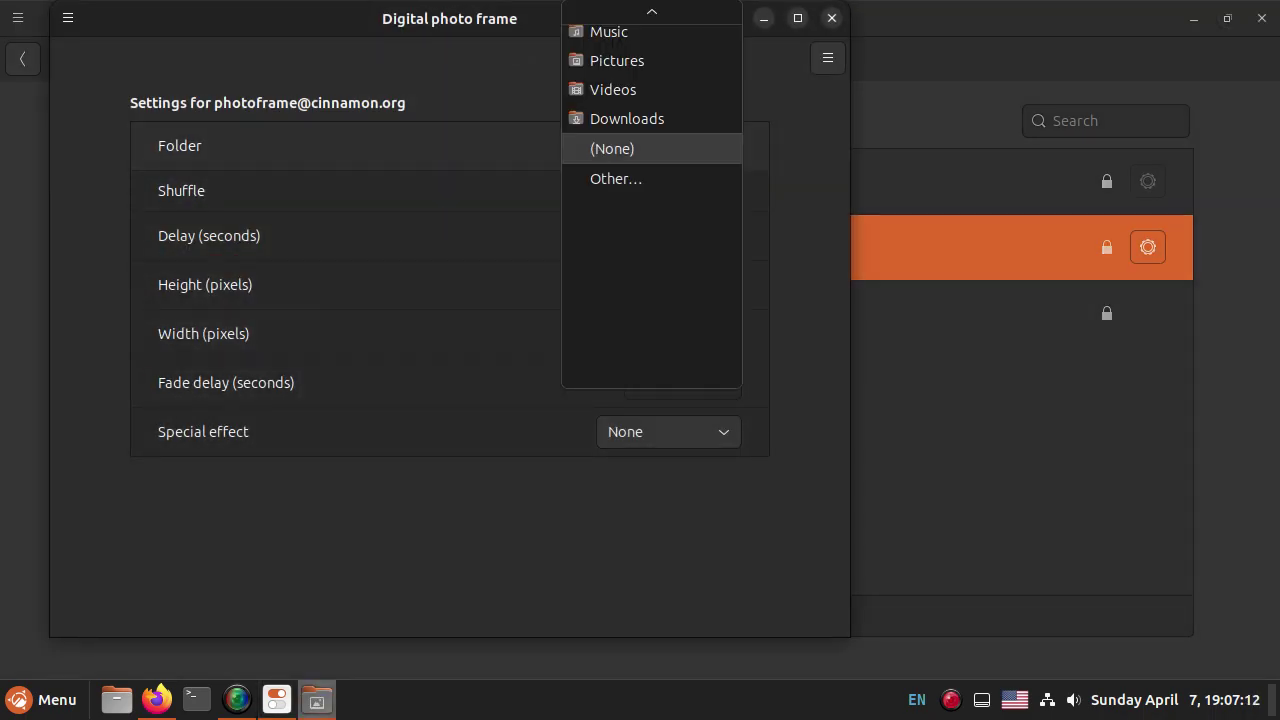
key("Up")
key("Return")
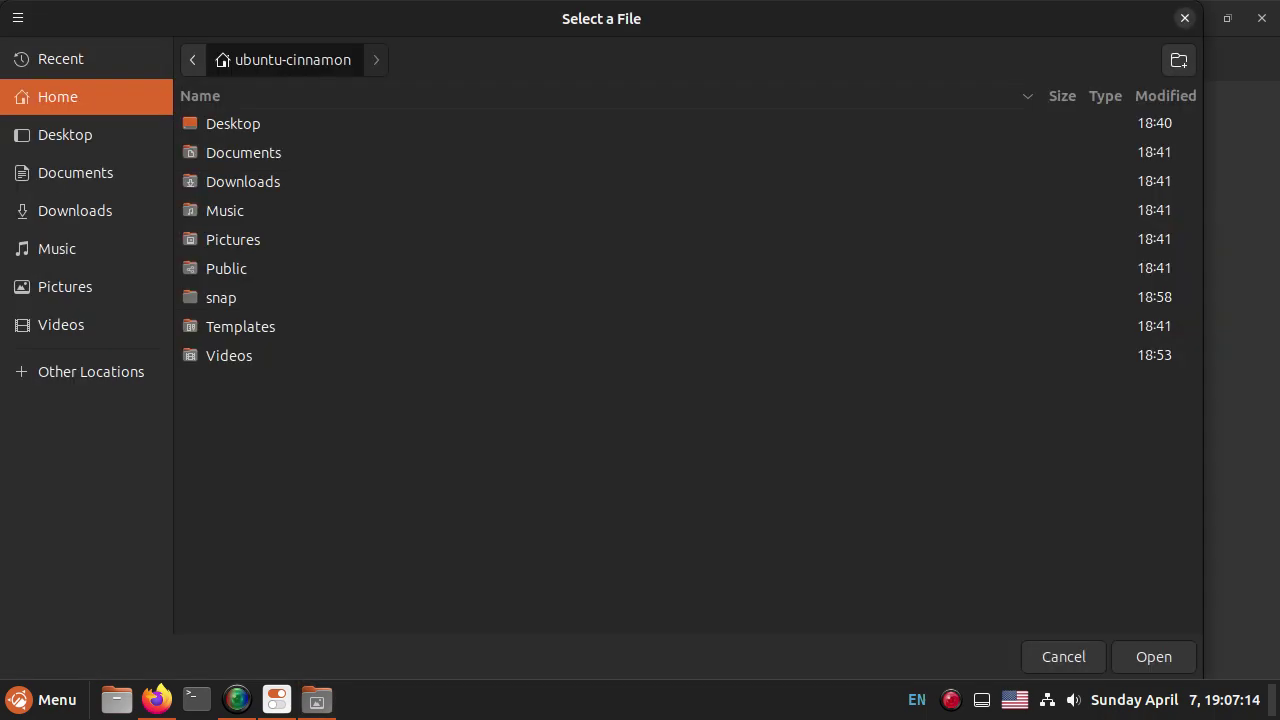
Step: Choose the AI Images folder from the home directory on rootMX23 as the photo frame's folder, and close the desklet settings and System Settings
left_click(91, 371)
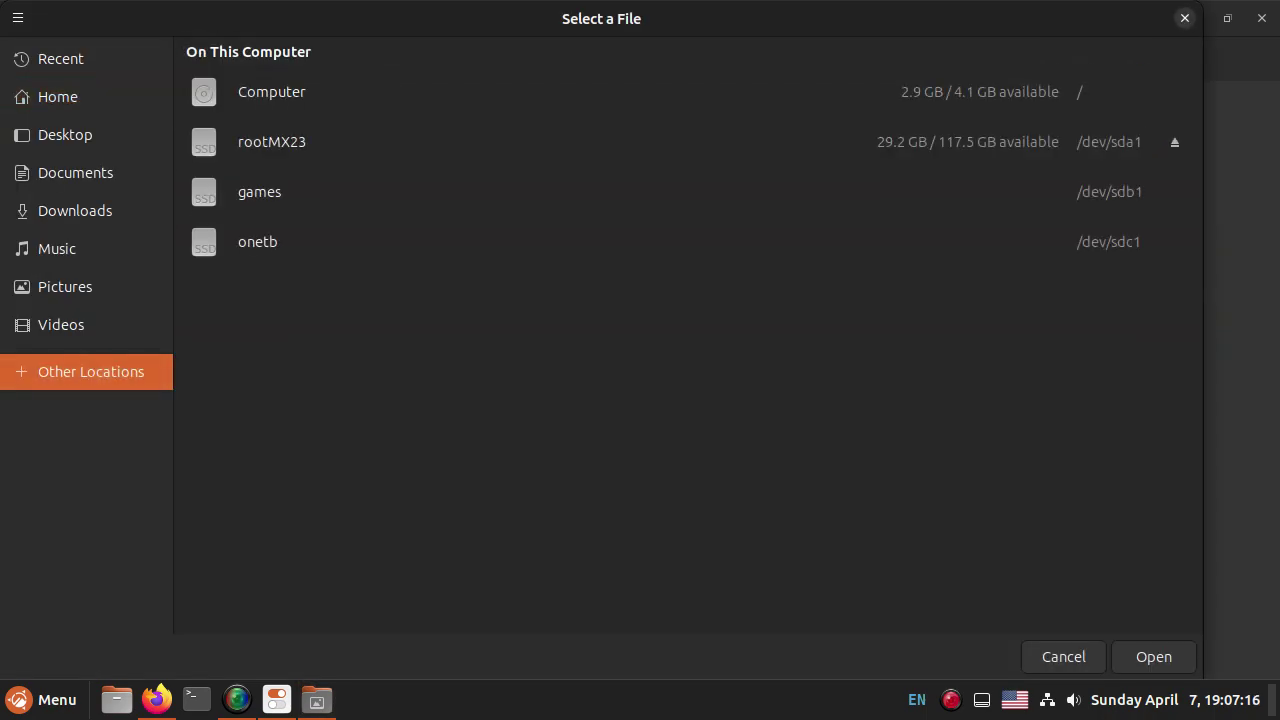
double_click(271, 142)
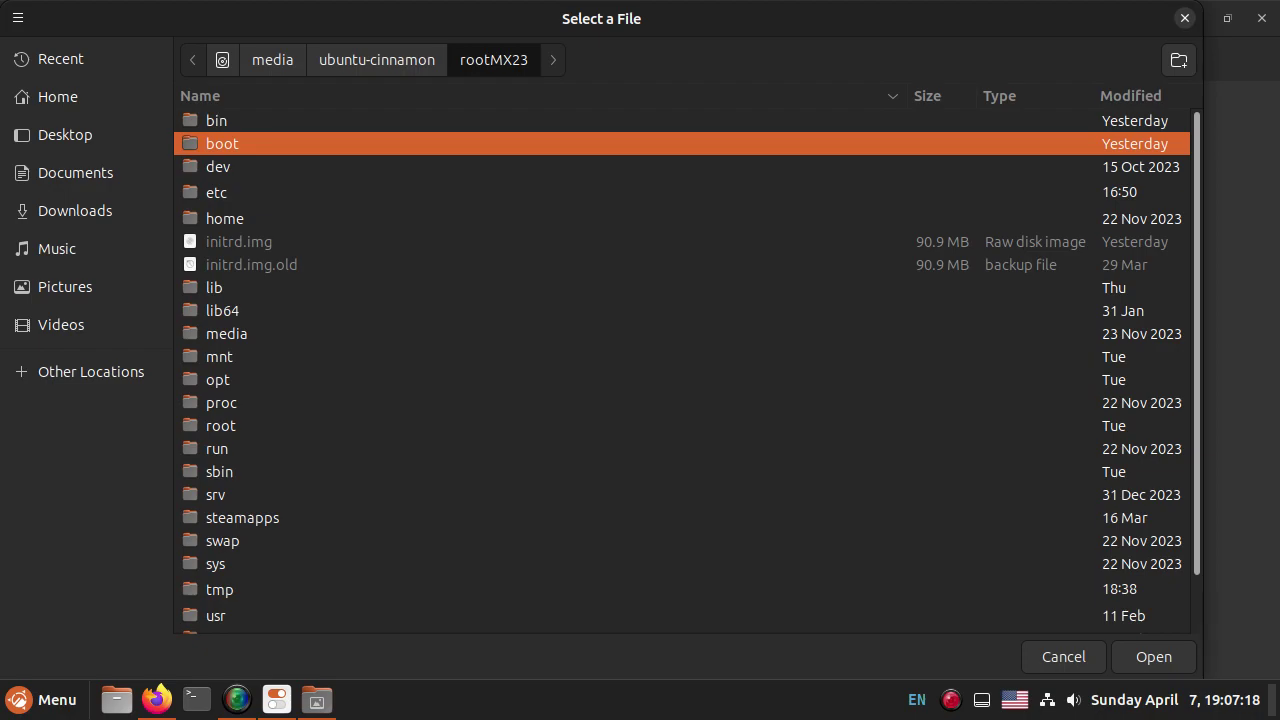
left_click(225, 218)
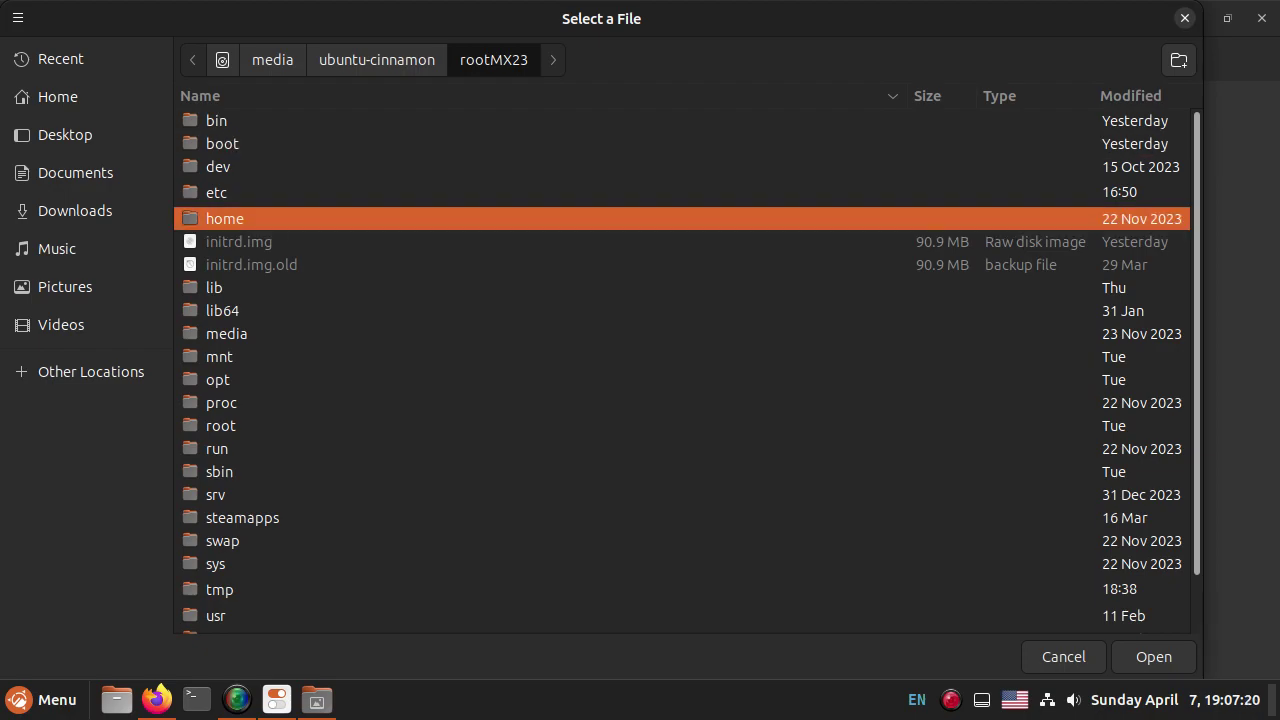
left_click(216, 192)
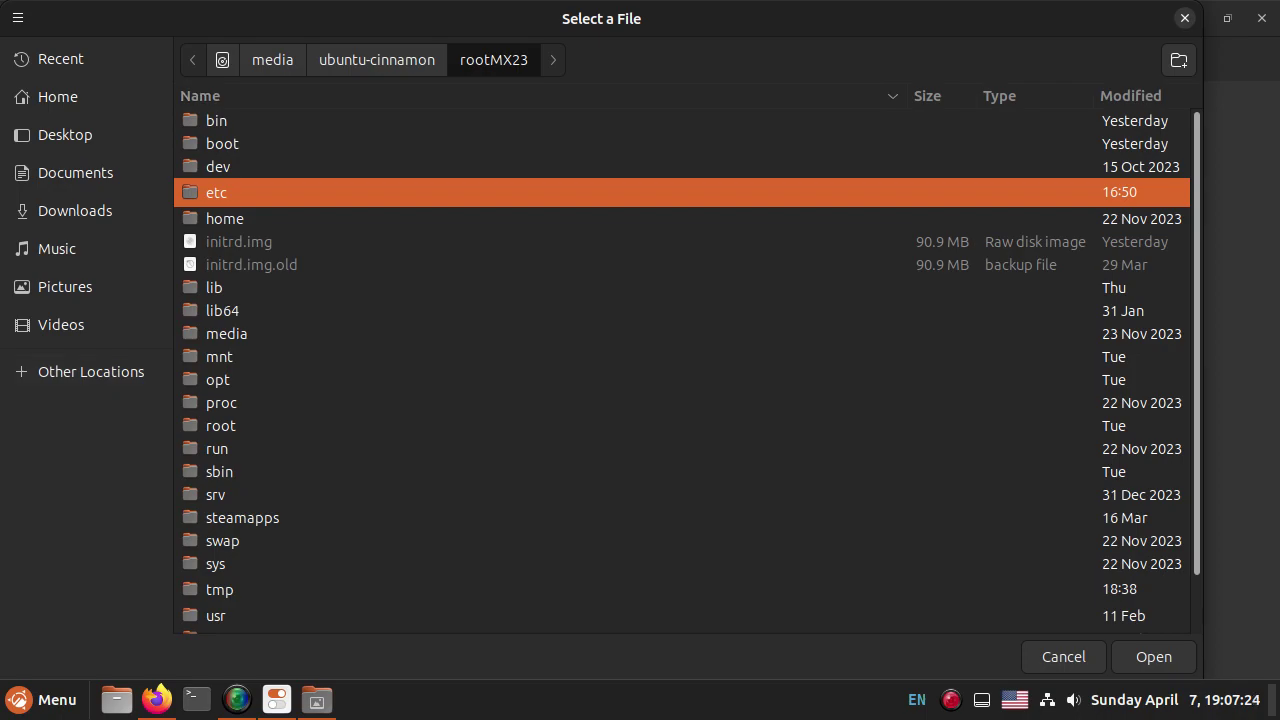
double_click(225, 218)
key("Down")
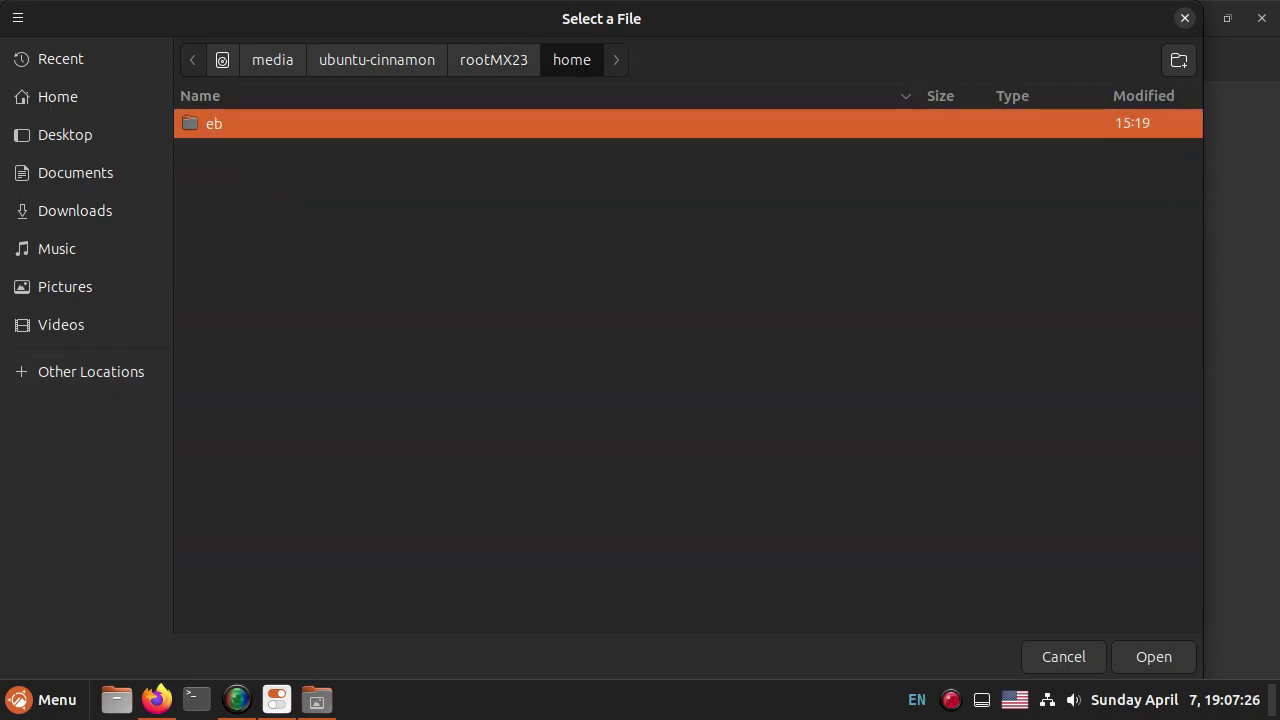
key("Return")
key("Down")
key("Return")
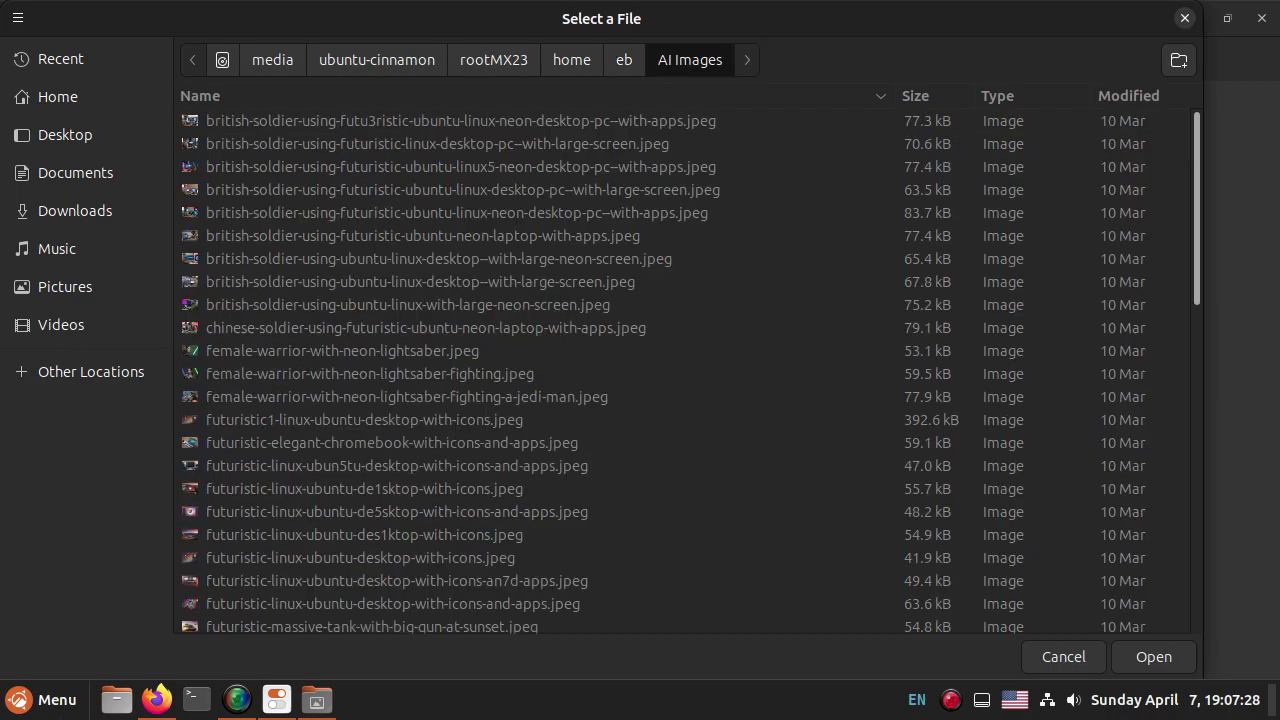
key("Return")
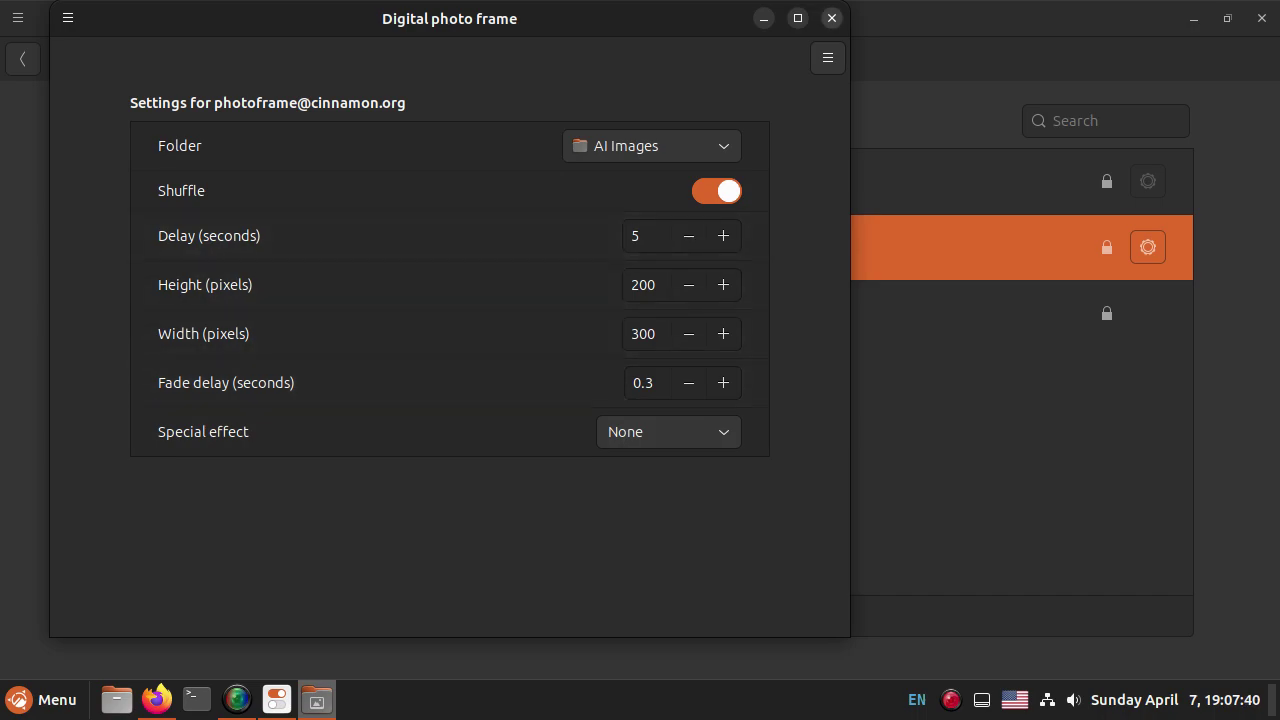
left_click(831, 18)
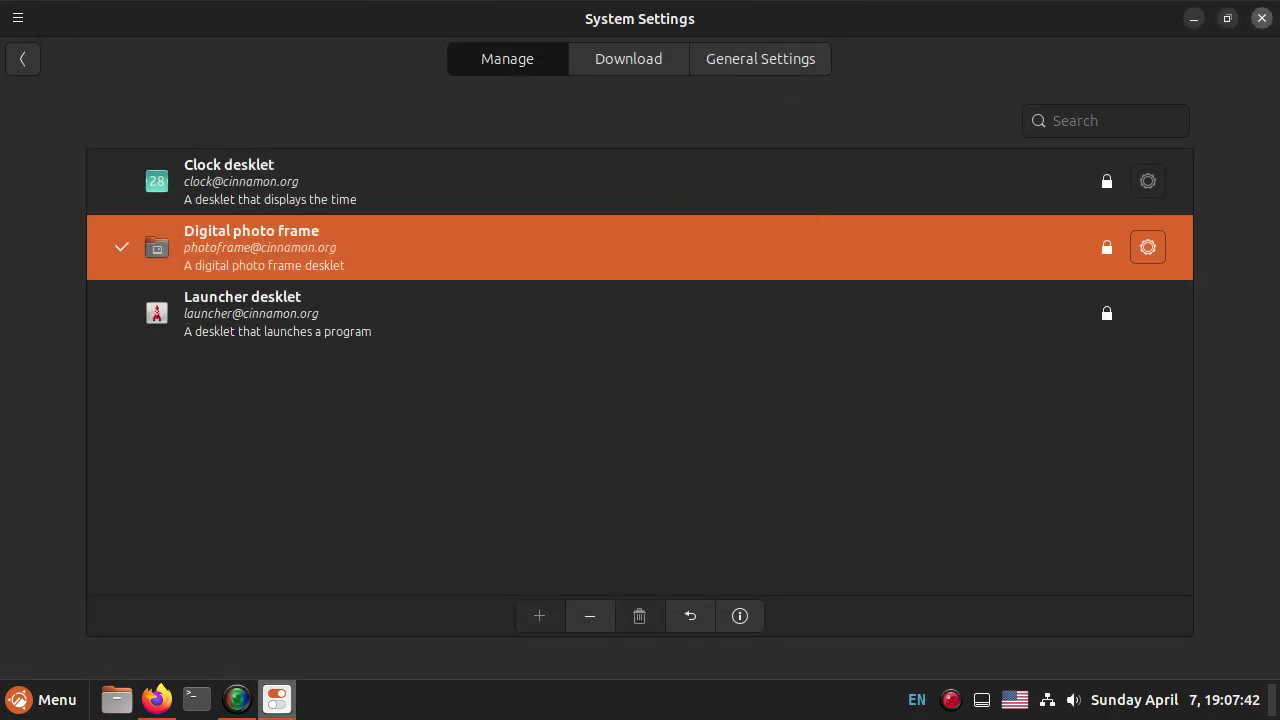
left_click(1262, 18)
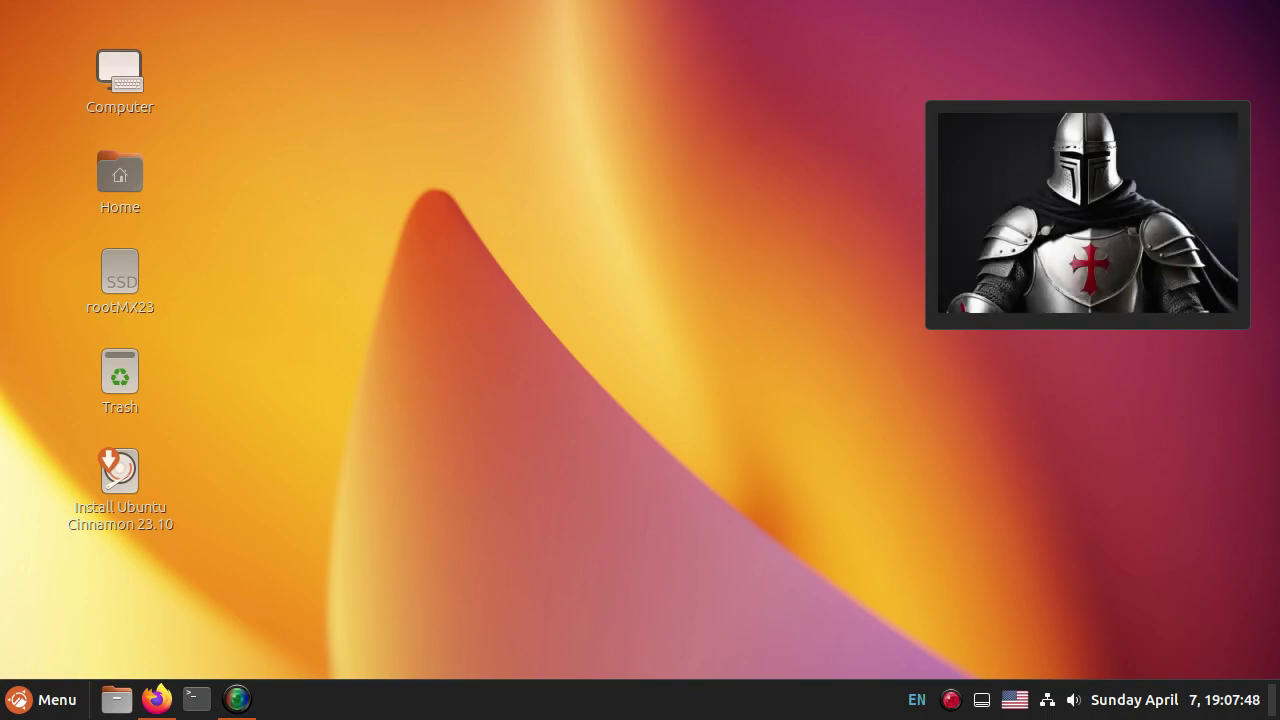
left_click(41, 699)
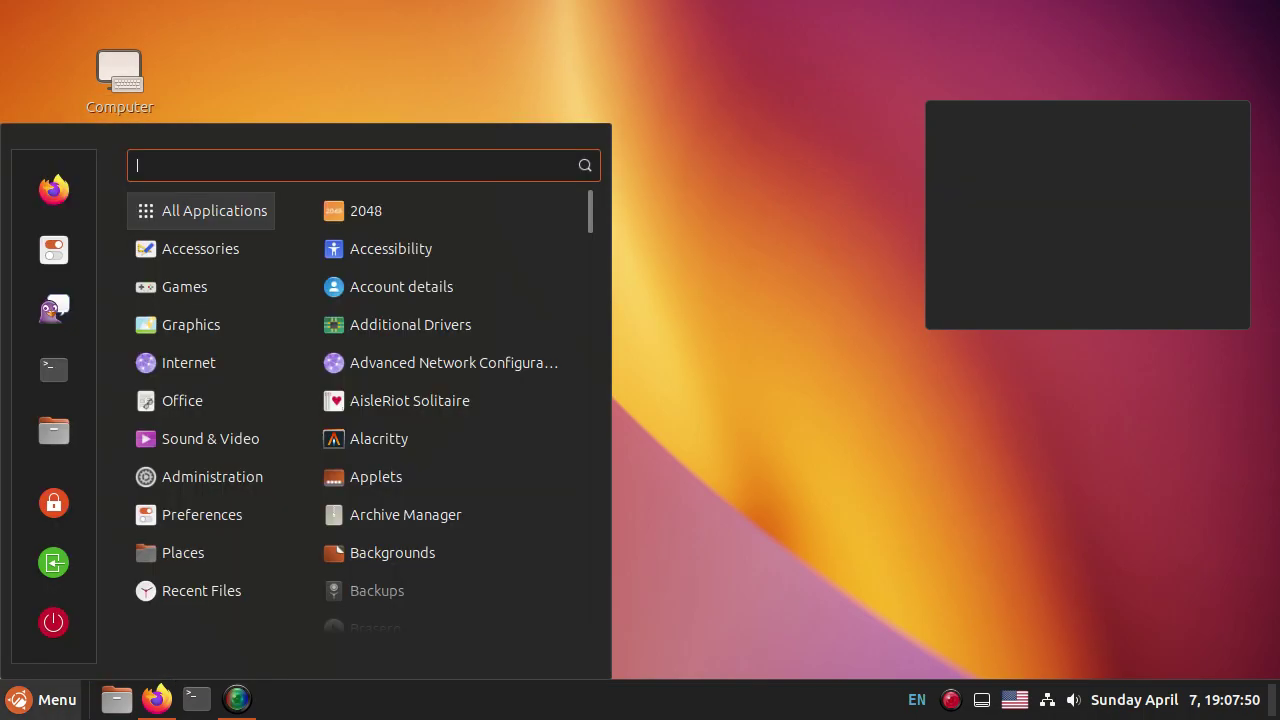
mouse_move(200, 400)
left_click(406, 362)
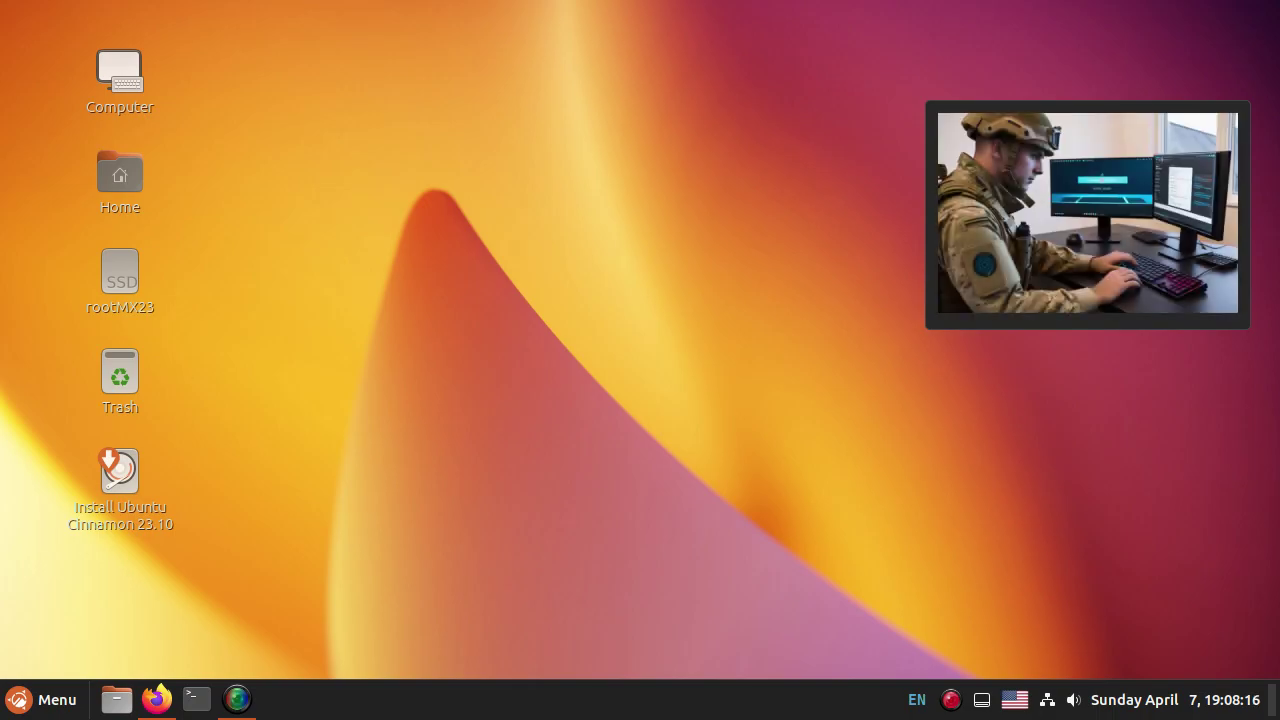
Step: Add the Clock desklet to the desktop and move the Desklets window down so the upper part of the desktop is clear
right_click(347, 160)
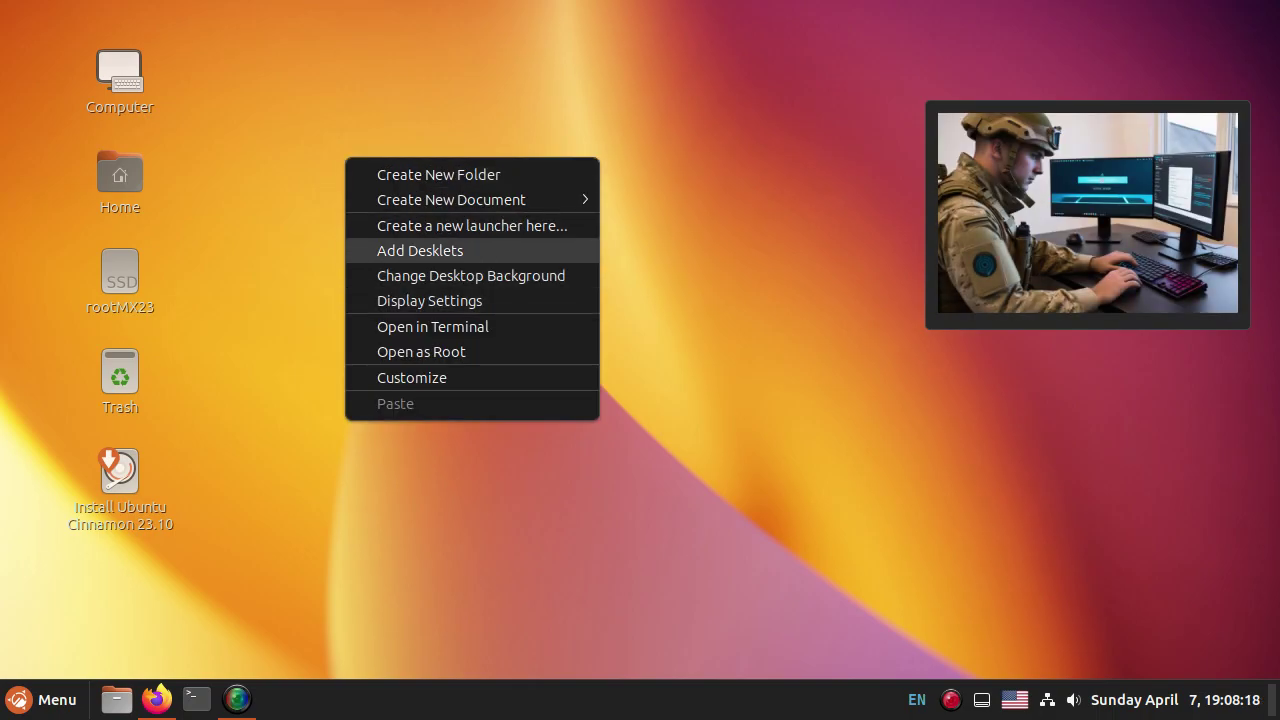
left_click(420, 250)
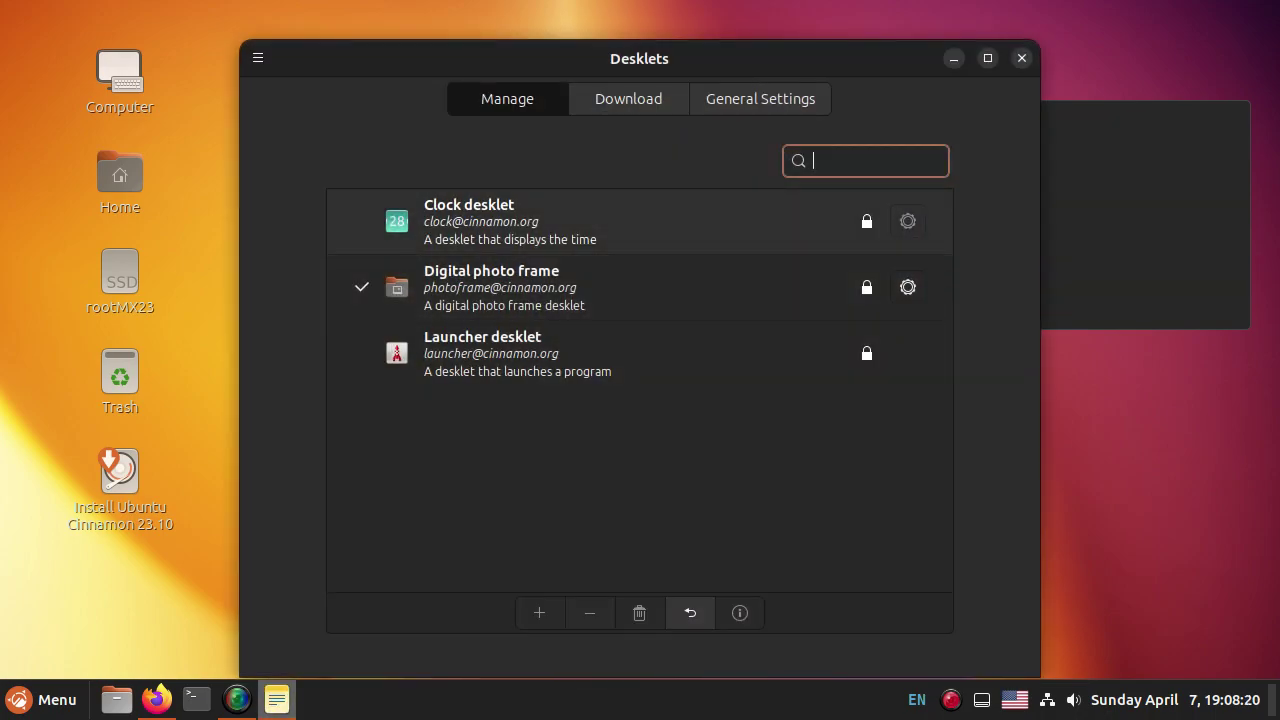
left_click(865, 213)
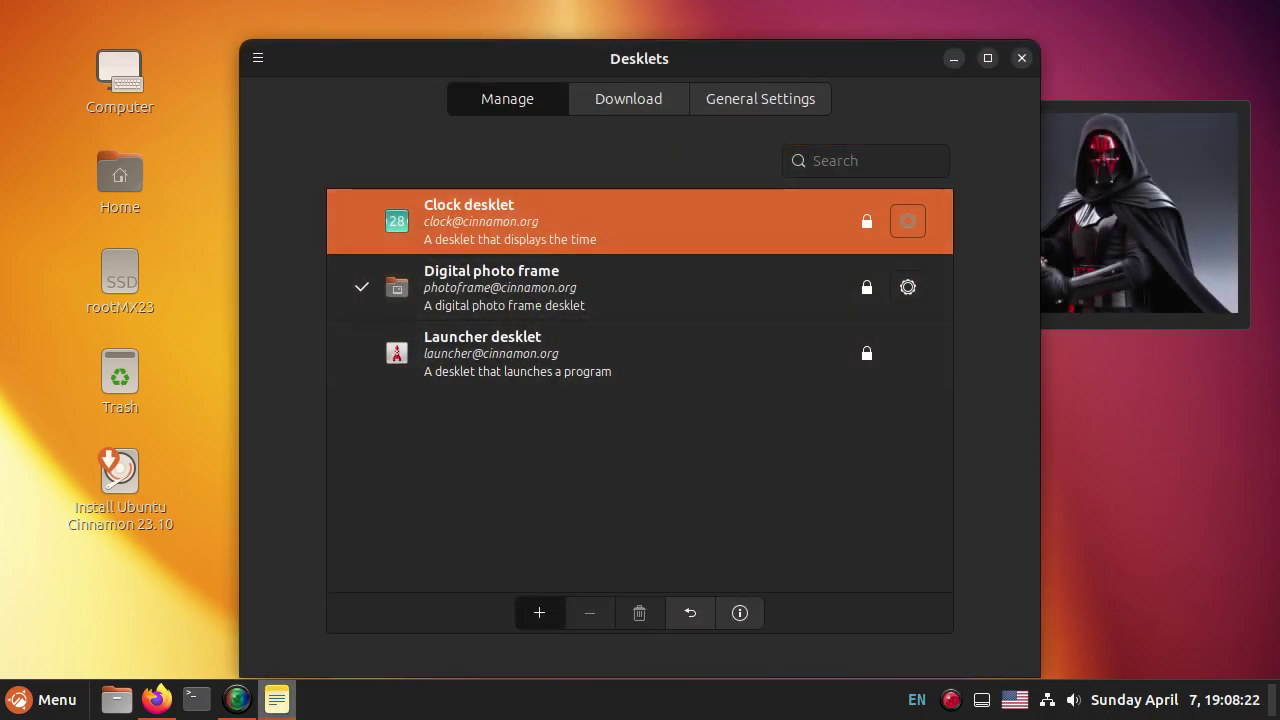
left_click_drag(639, 58, 706, 363)
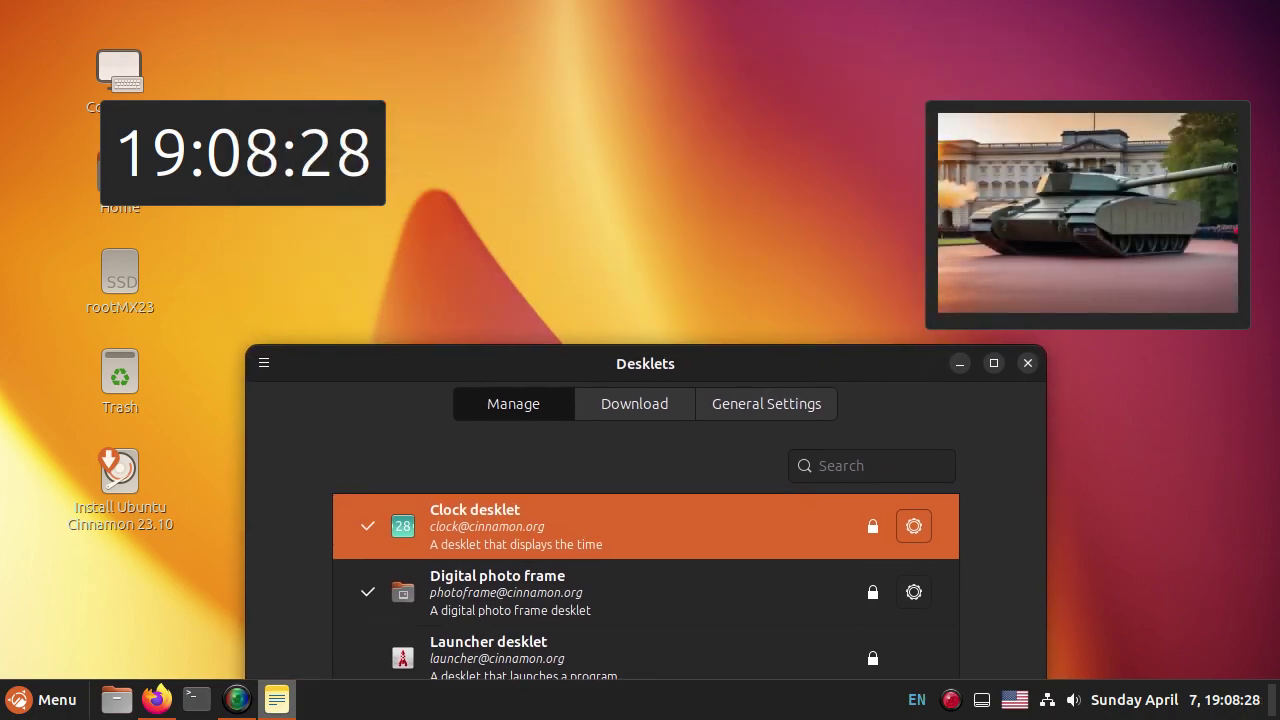
Step: Move the photo frame desklet lower on the desktop and place the clock desklet directly above it
left_click_drag(1087, 214, 1090, 310)
left_click_drag(242, 152, 1077, 147)
mouse_move(1078, 138)
left_mouse_down()
mouse_move(1091, 136)
mouse_move(1068, 128)
left_mouse_up()
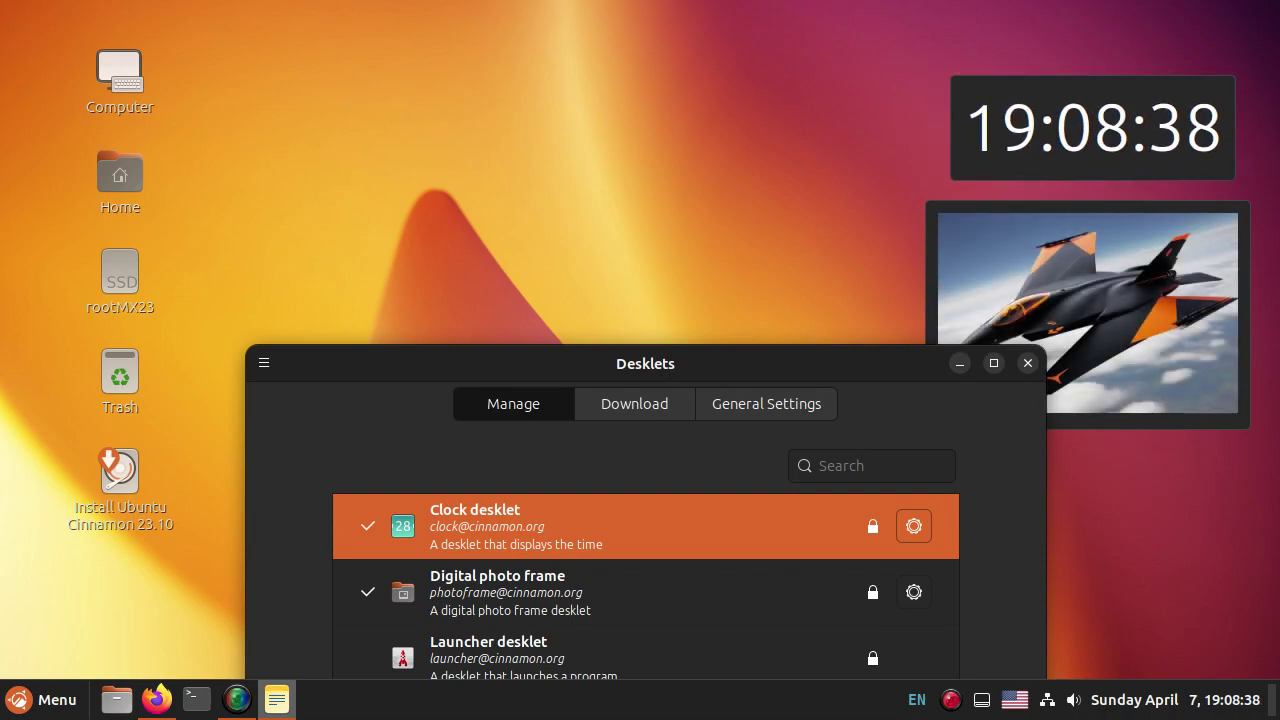
Step: Set the Clock desklet's text color to black and close its settings
left_click_drag(645, 363, 474, 54)
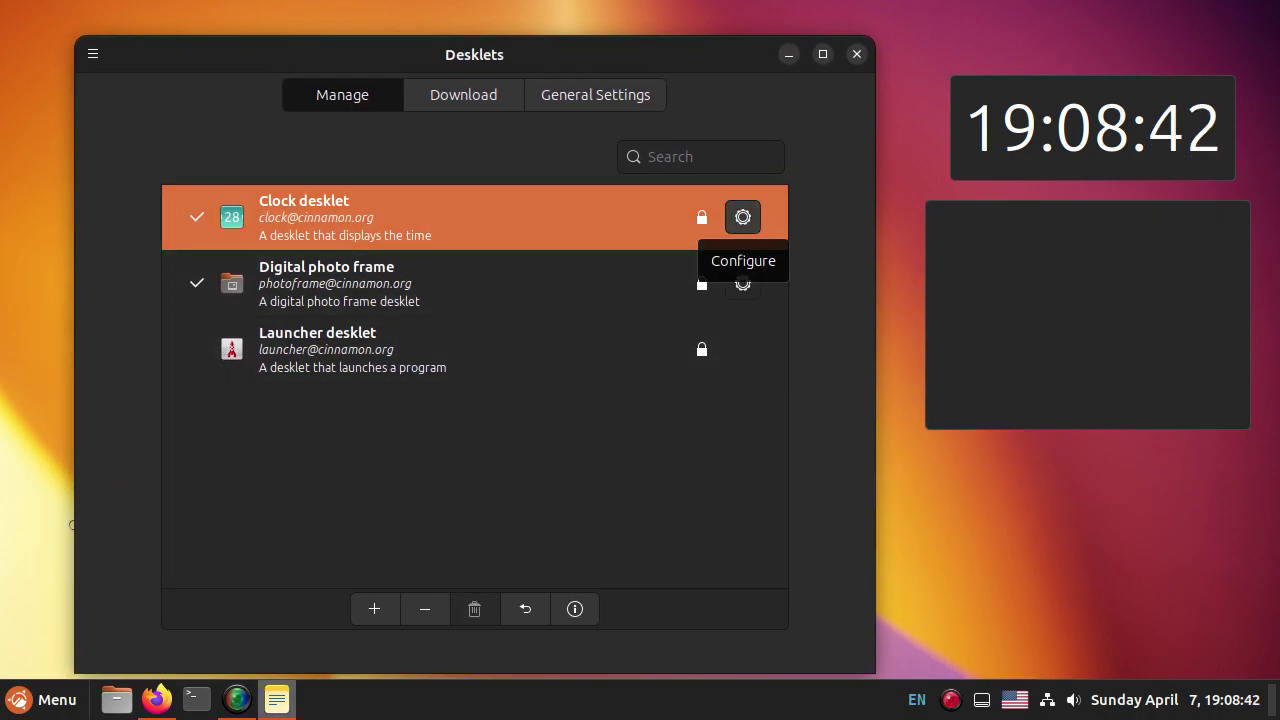
left_click(743, 217)
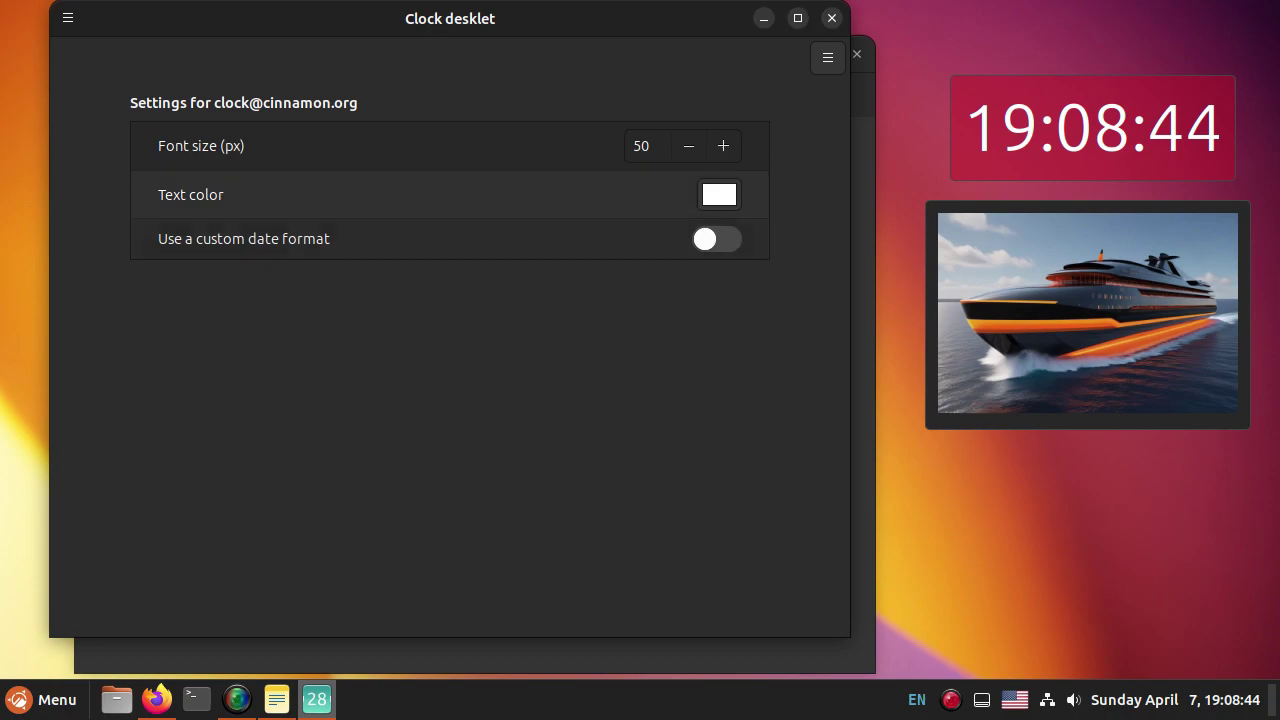
left_click(719, 194)
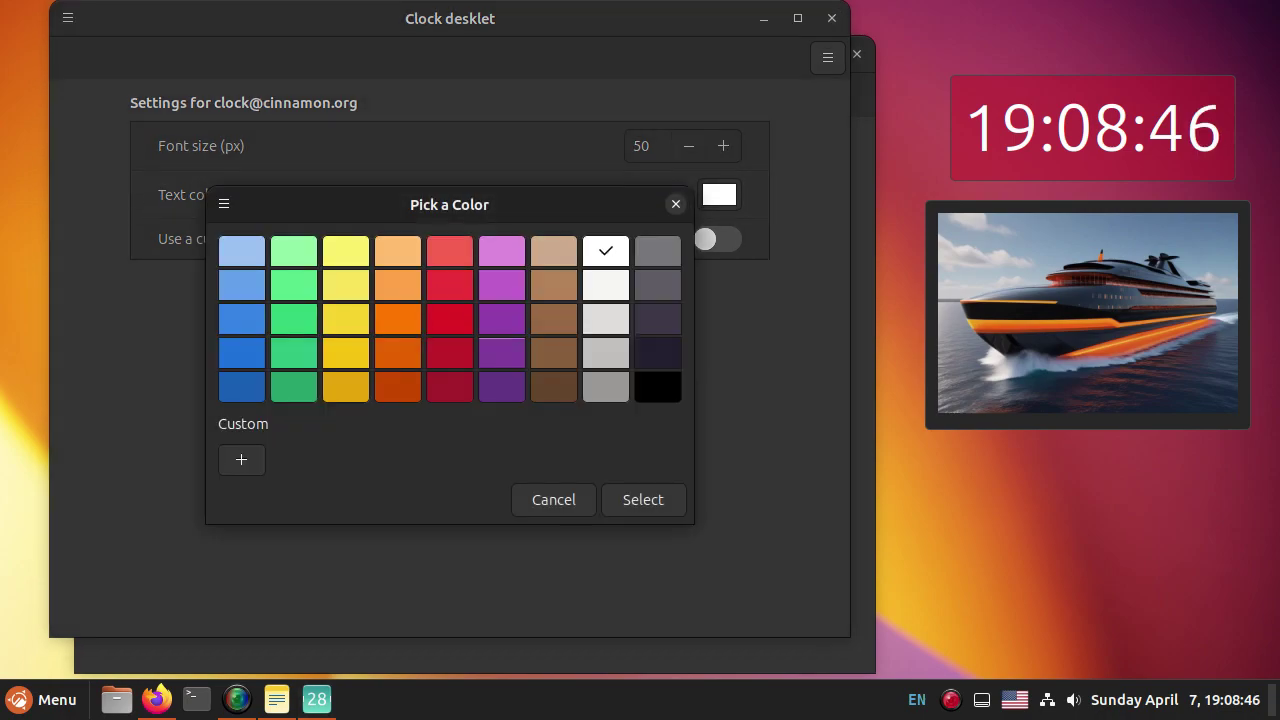
left_click(657, 387)
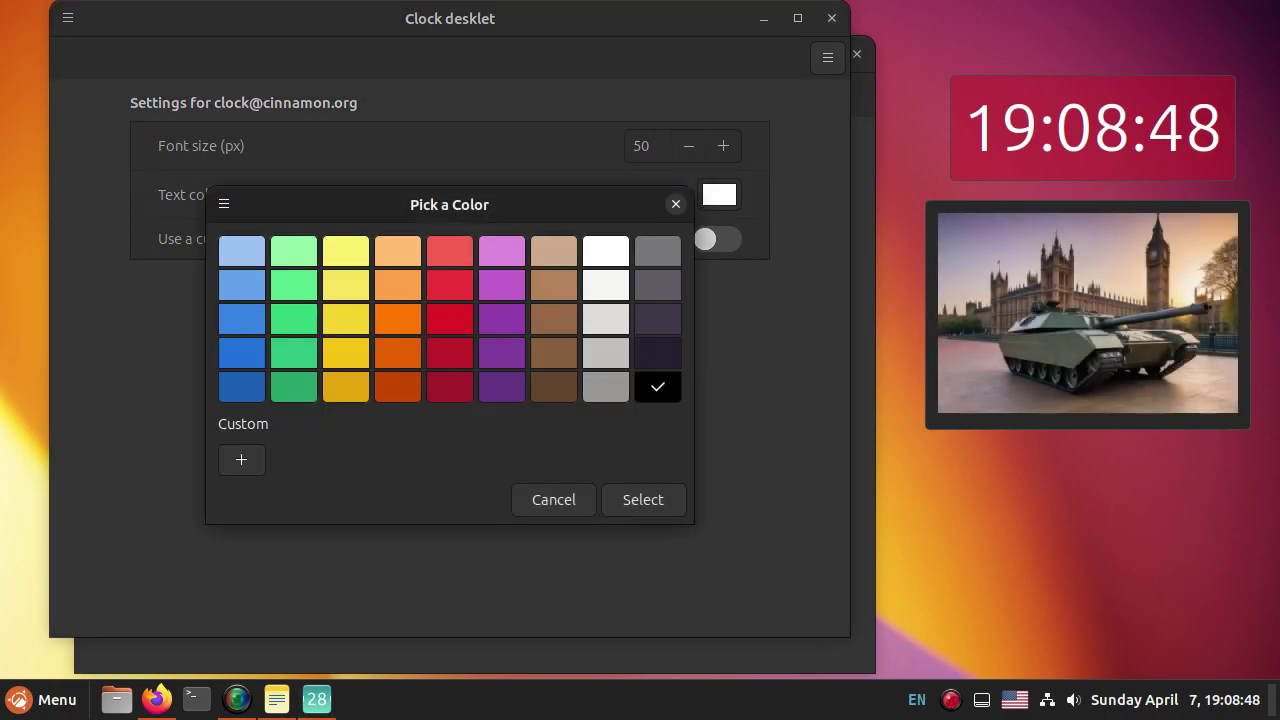
left_click(643, 499)
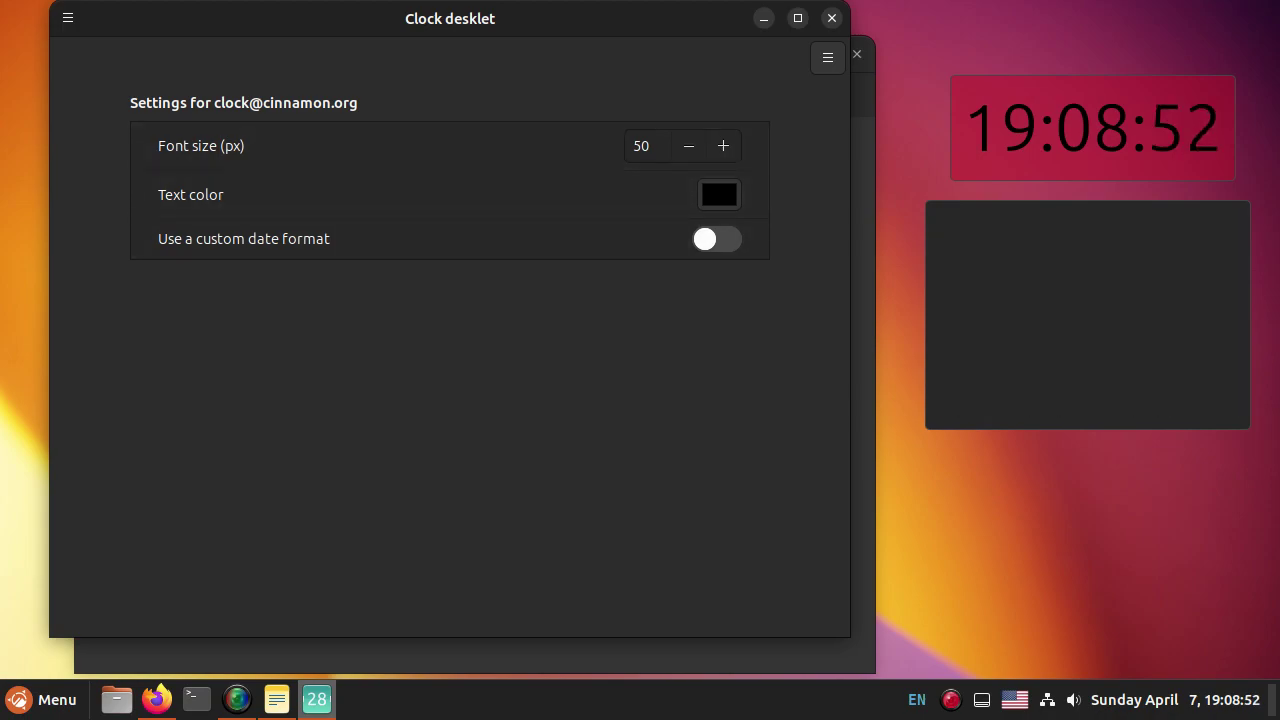
left_click(832, 18)
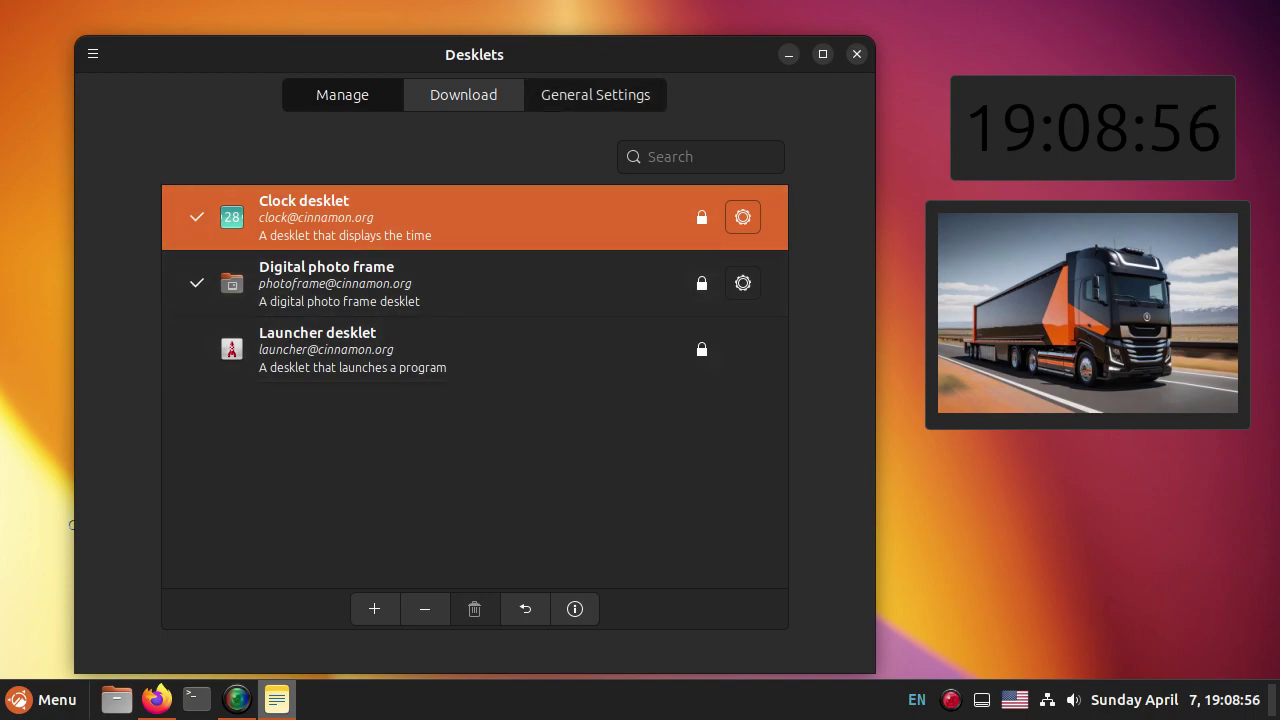
Step: Lock the desklets in their current position and turn off snapping them to the grid
left_click(595, 94)
left_click(736, 387)
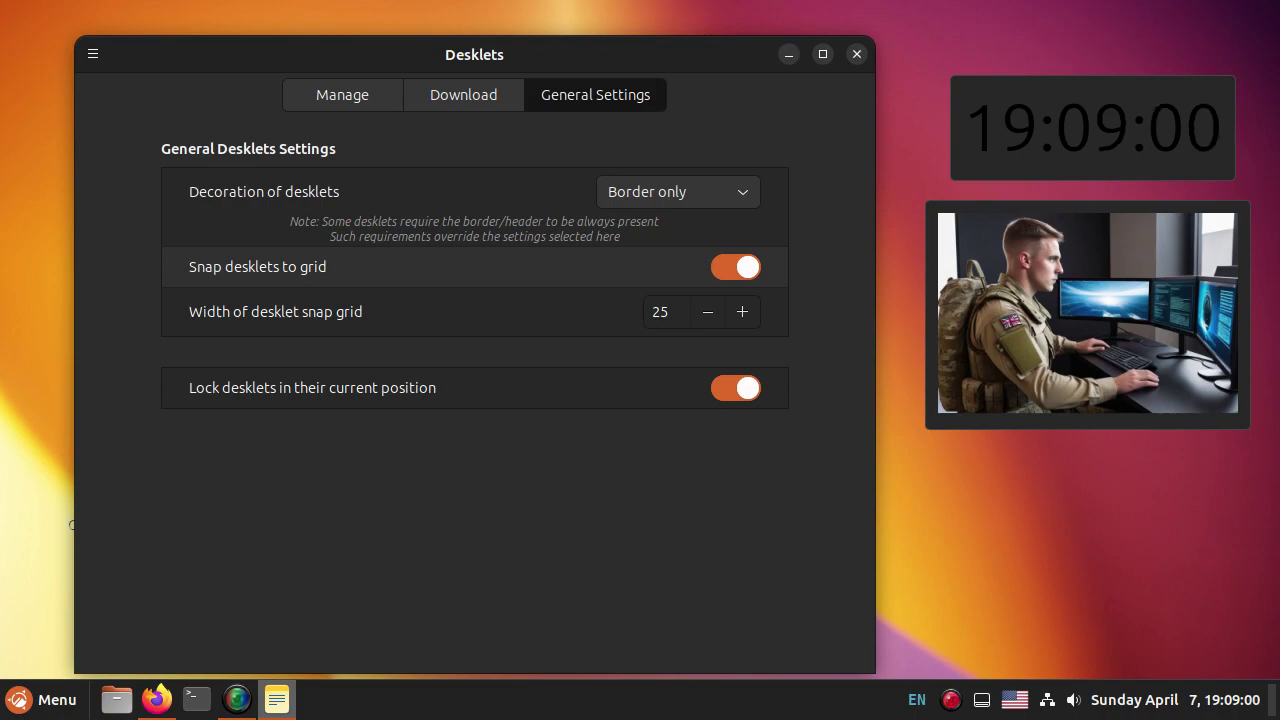
left_click(736, 267)
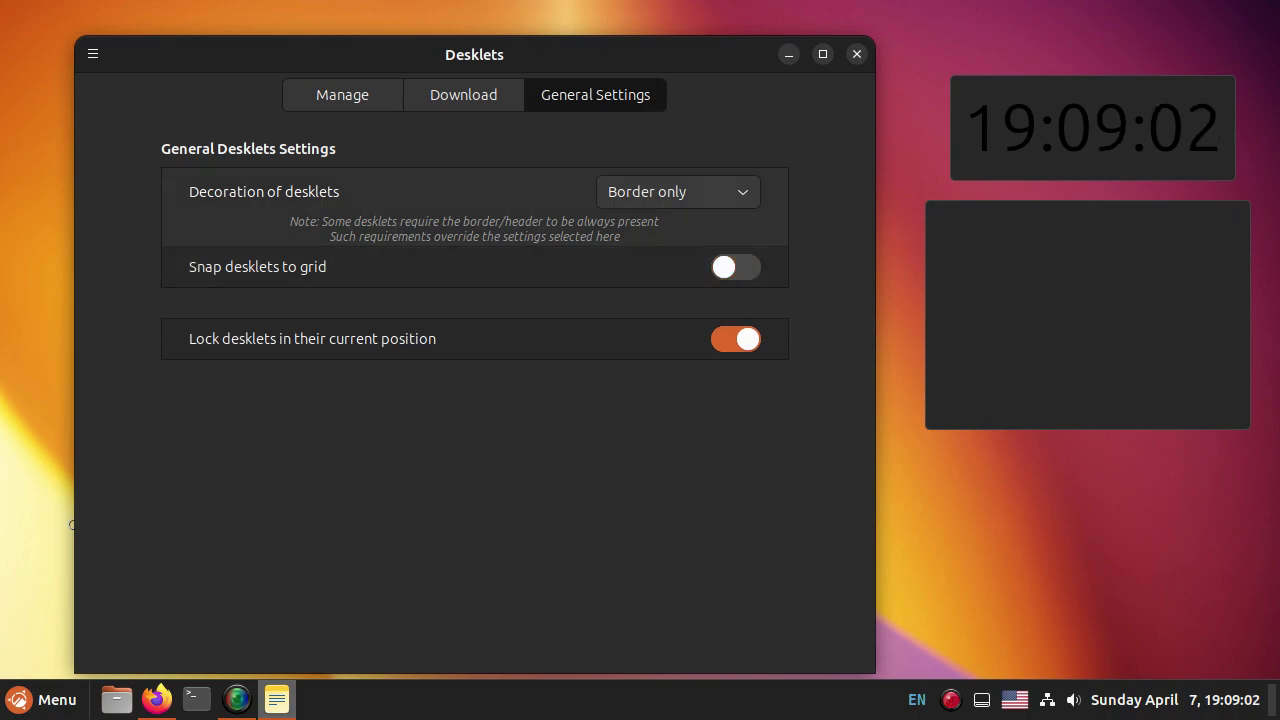
Step: Set the decoration of desklets to No decoration and close the Desklets window
left_click(678, 192)
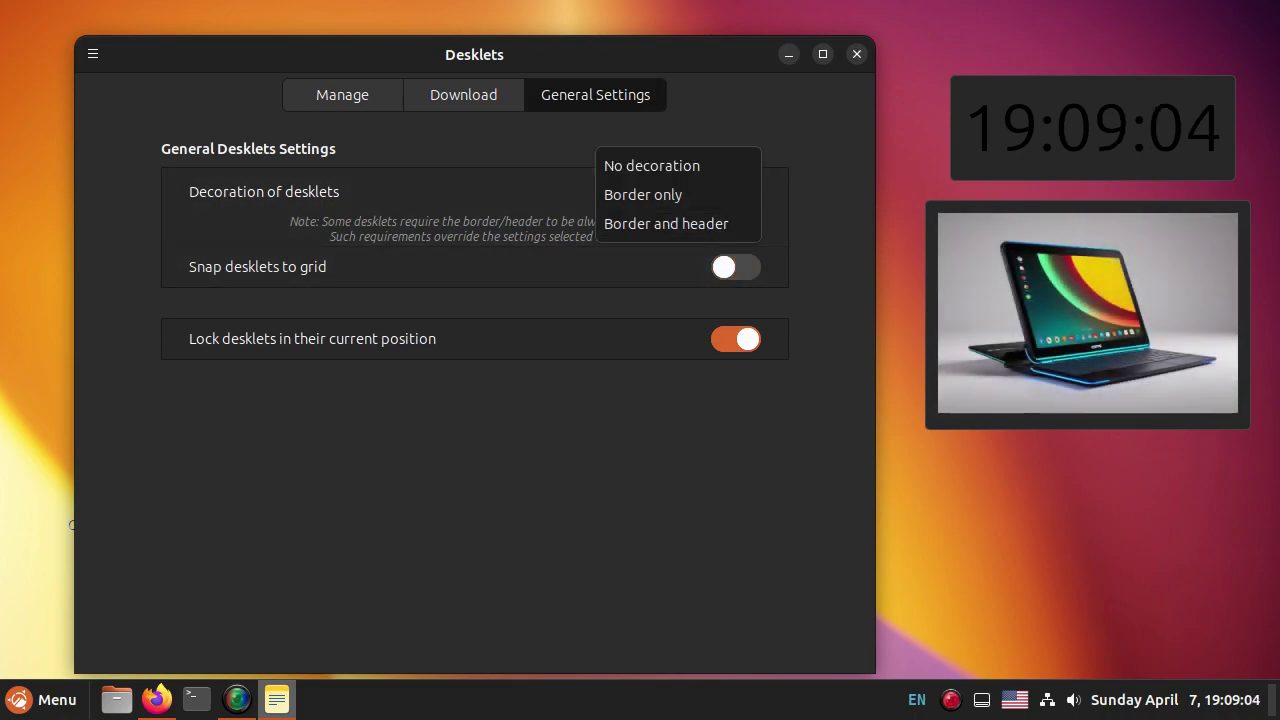
left_click(652, 165)
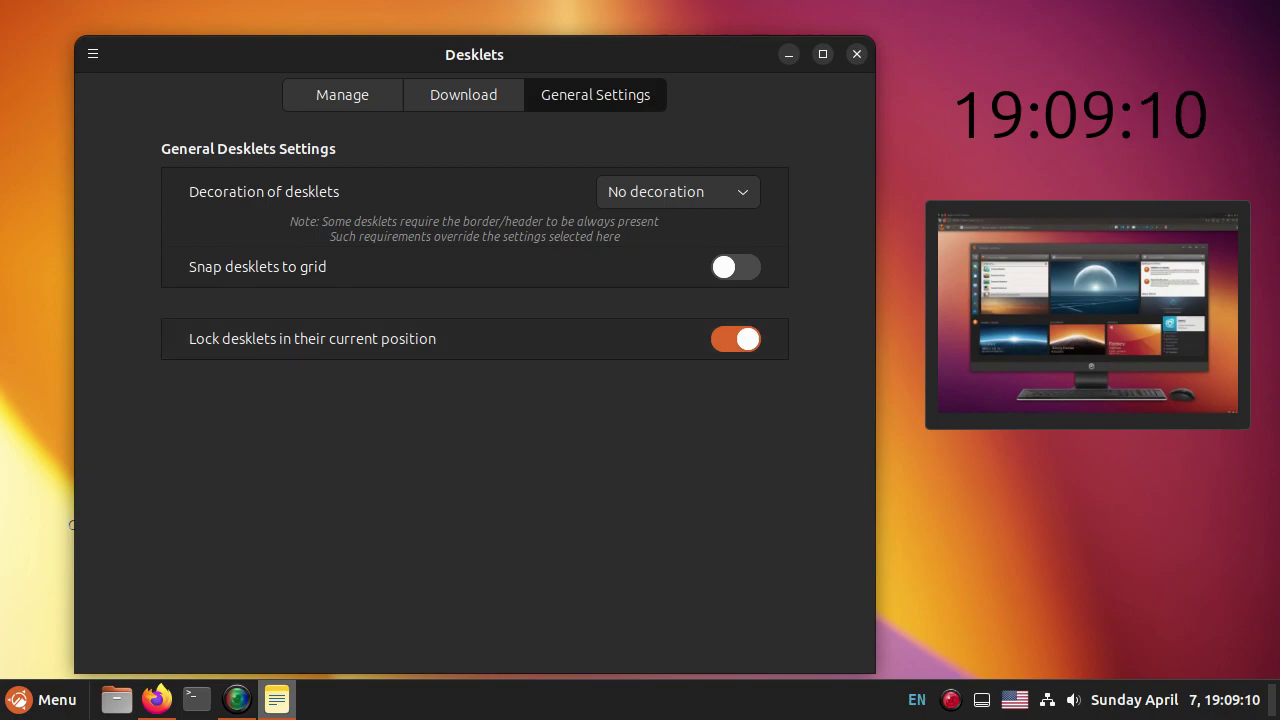
left_click(856, 54)
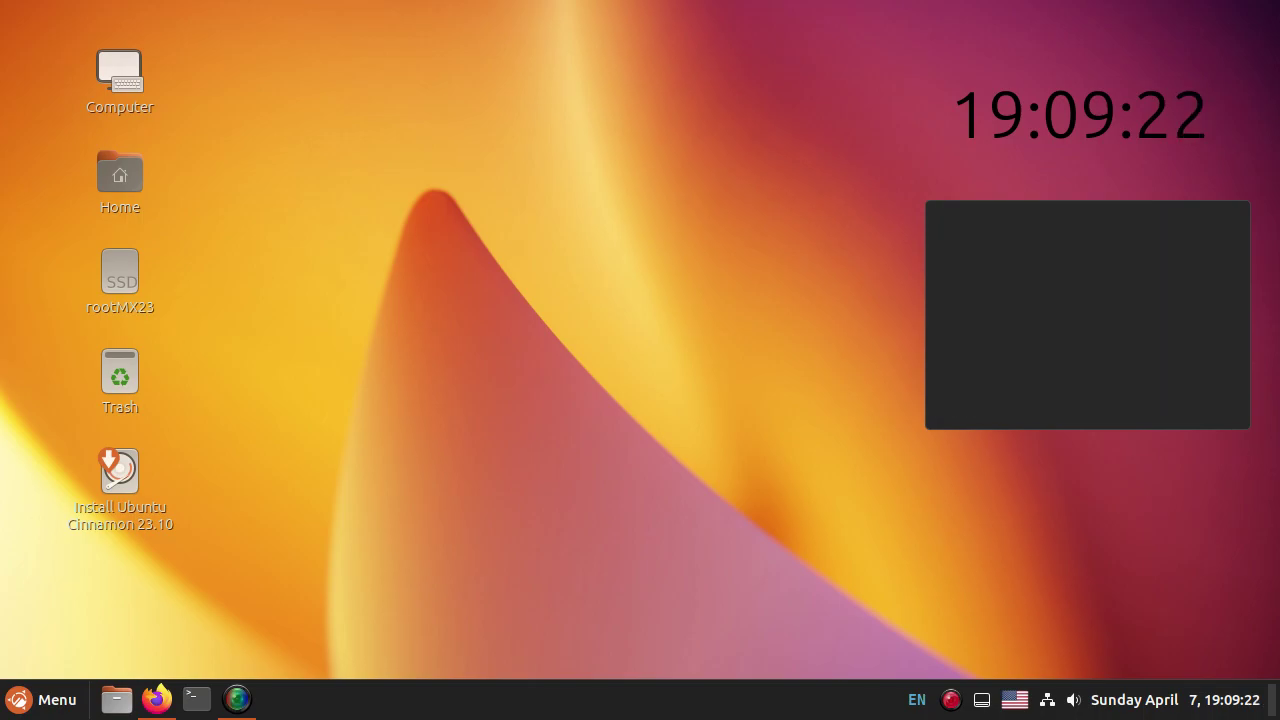
Step: Open the Clock desklet's settings again from the desktop's desklet manager
right_click(470, 320)
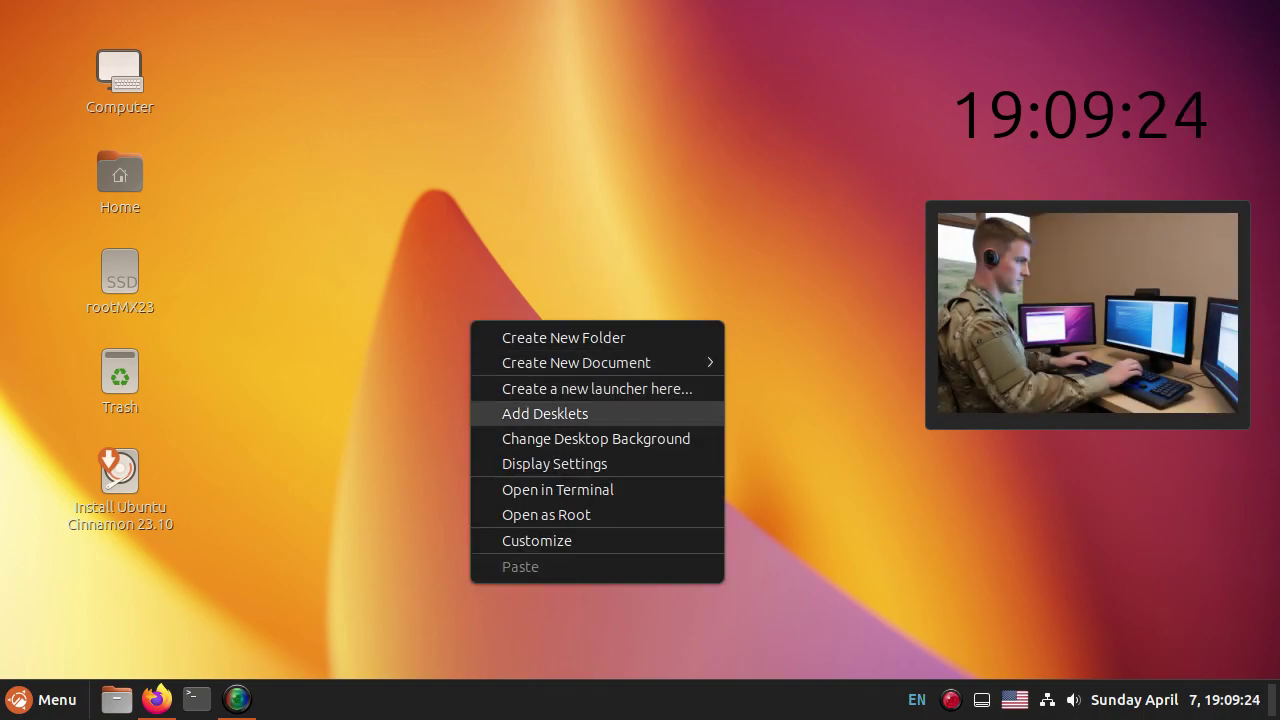
left_click(543, 411)
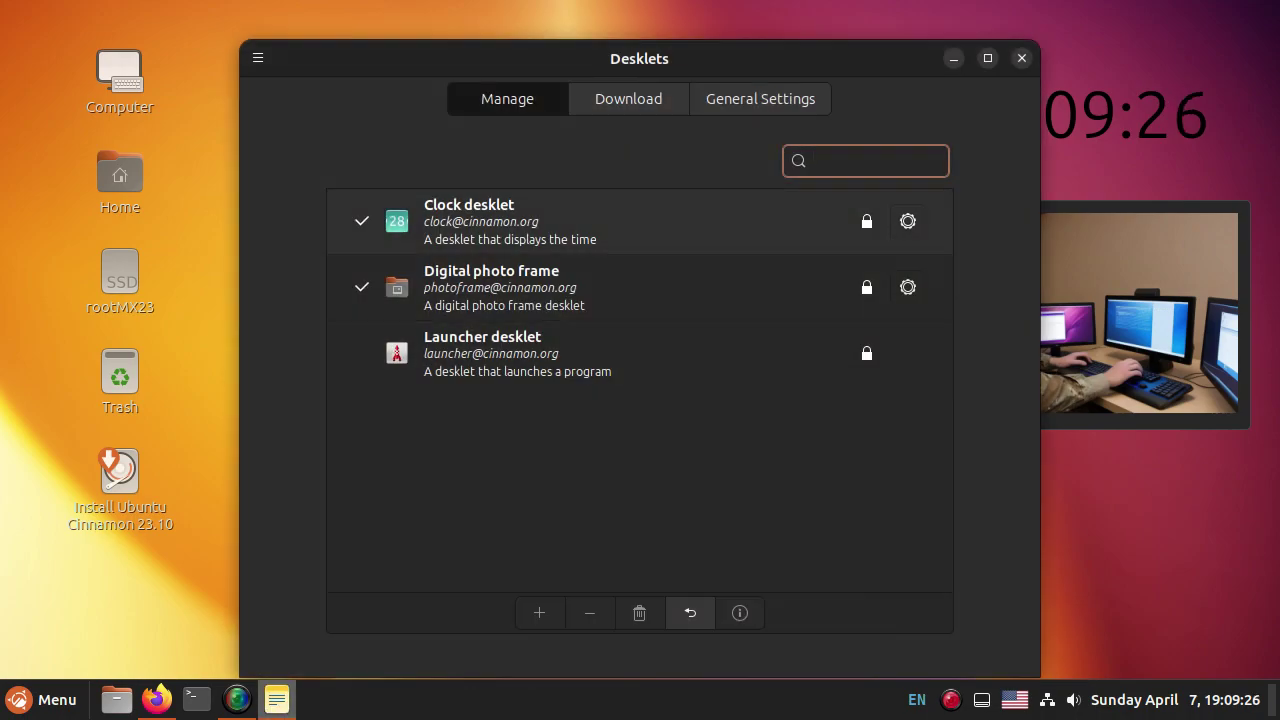
left_click(907, 221)
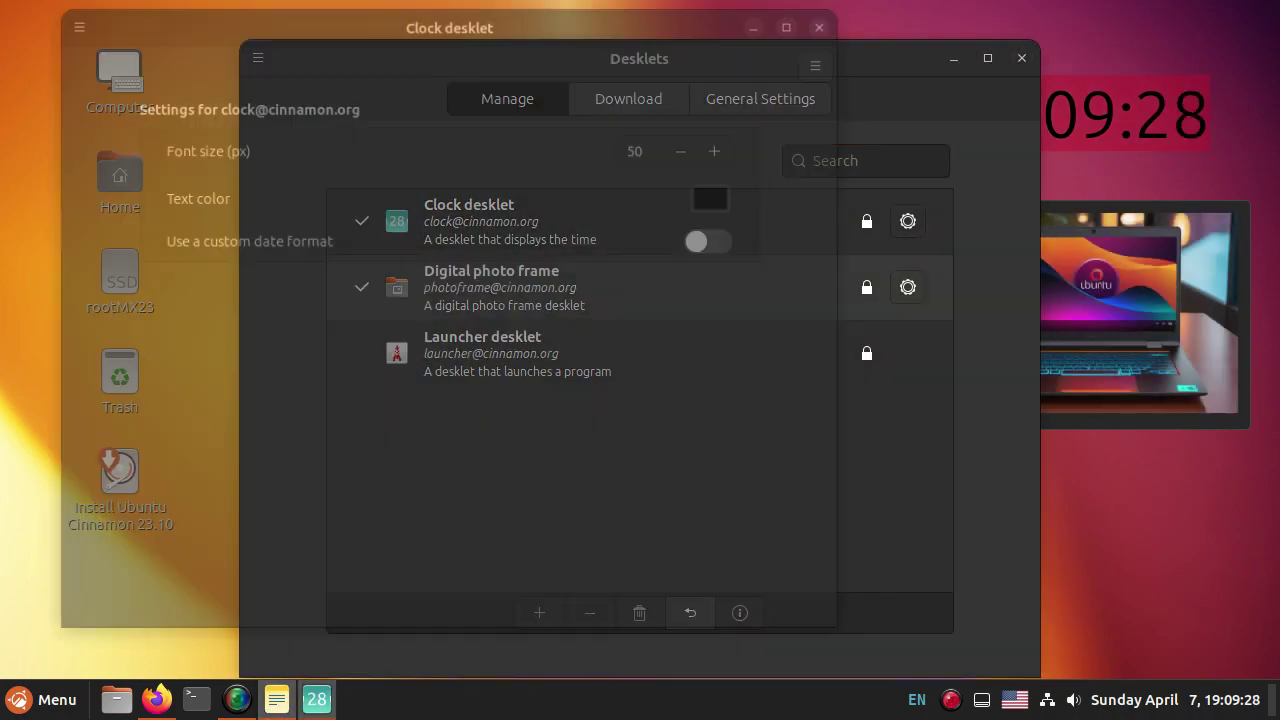
Step: Set the Clock desklet's text color to the darkest orange in the palette
left_click(719, 194)
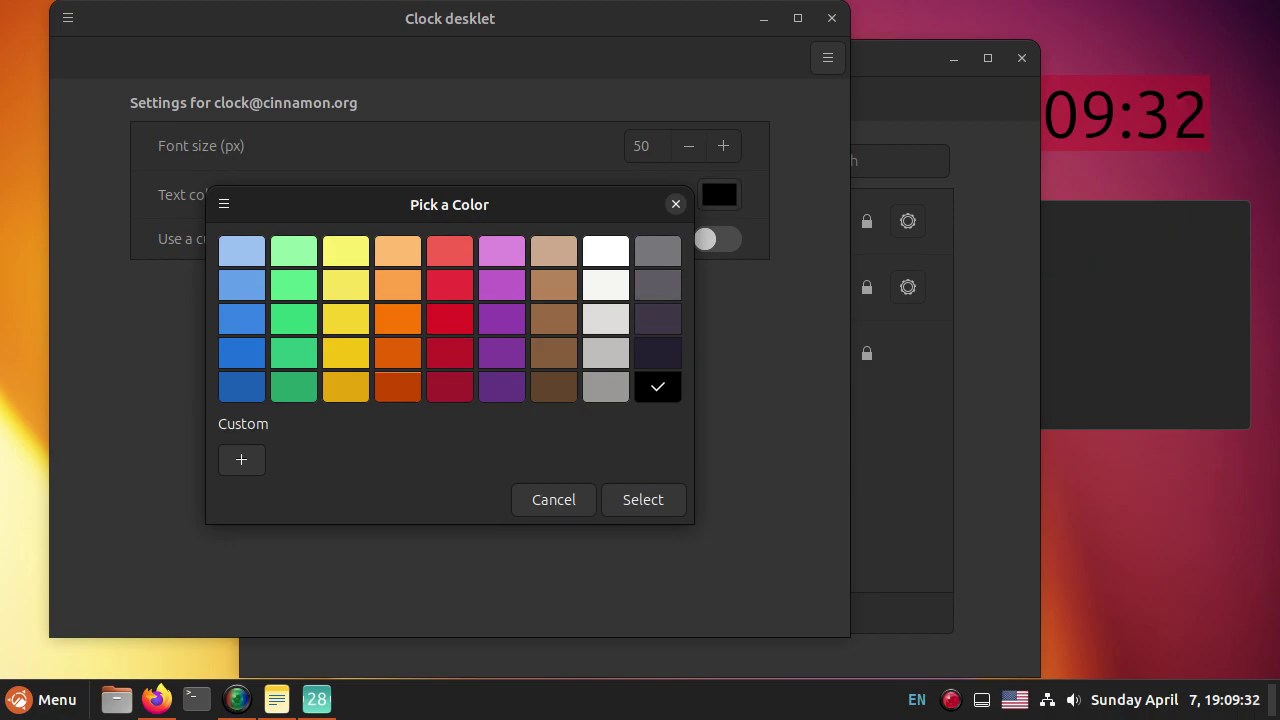
left_click(398, 387)
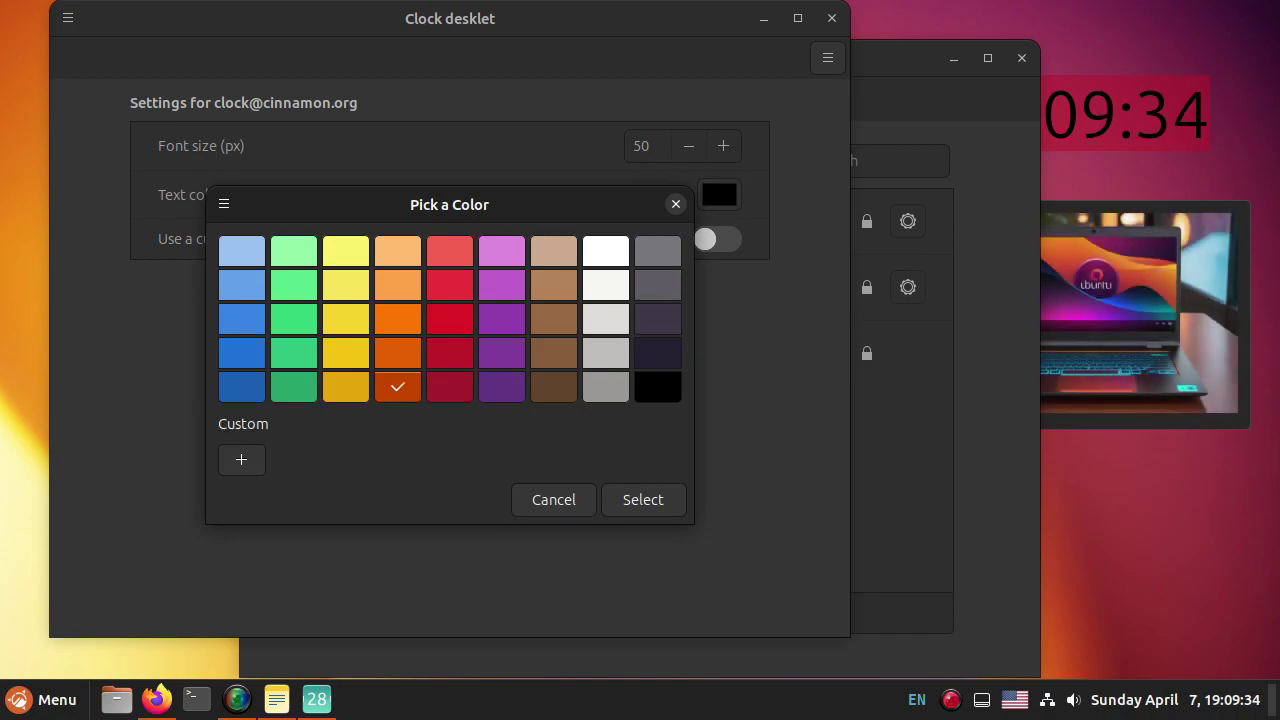
left_click(643, 499)
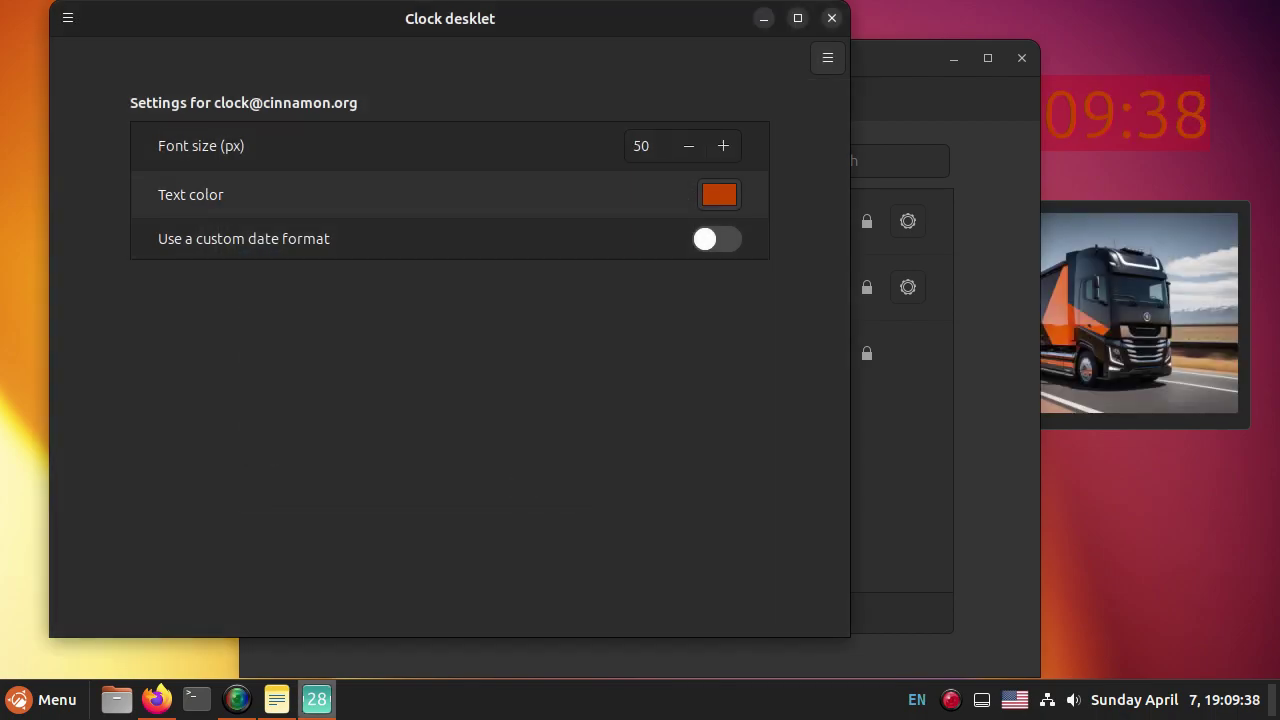
Step: Set the Clock desklet's text color to white and close both its settings and the Desklets window
left_click(719, 194)
left_click(605, 250)
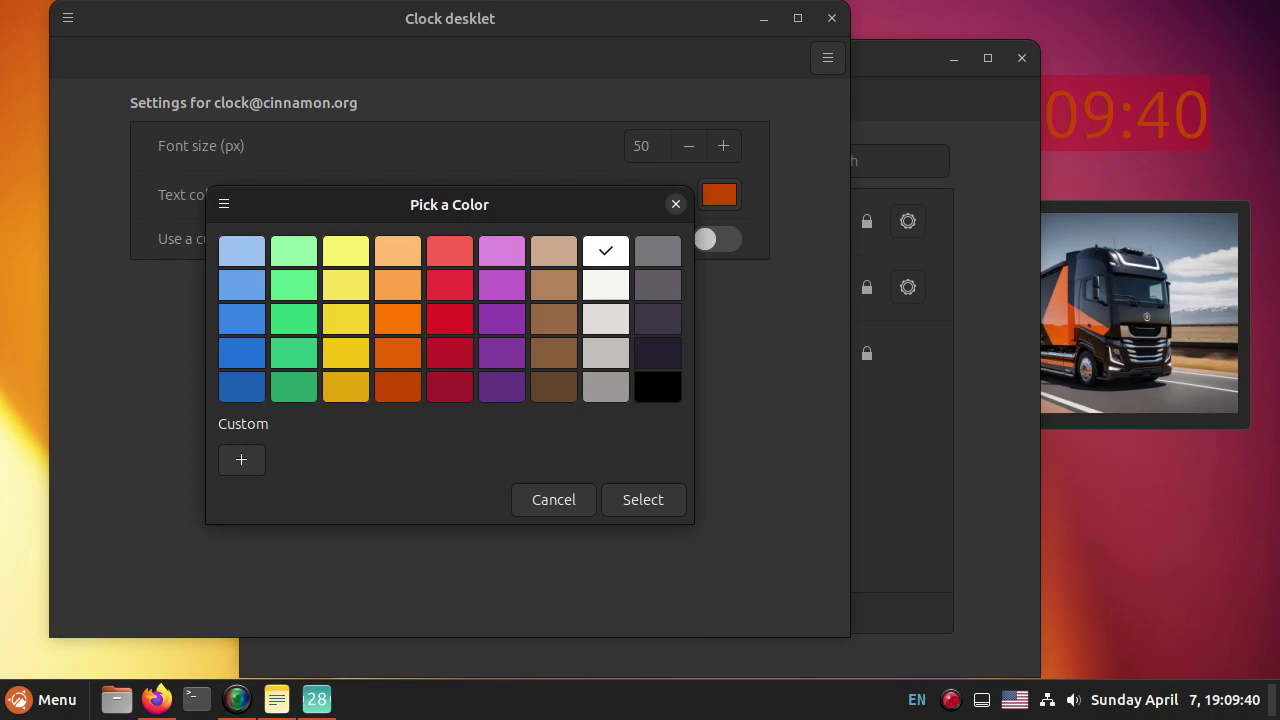
key("Return")
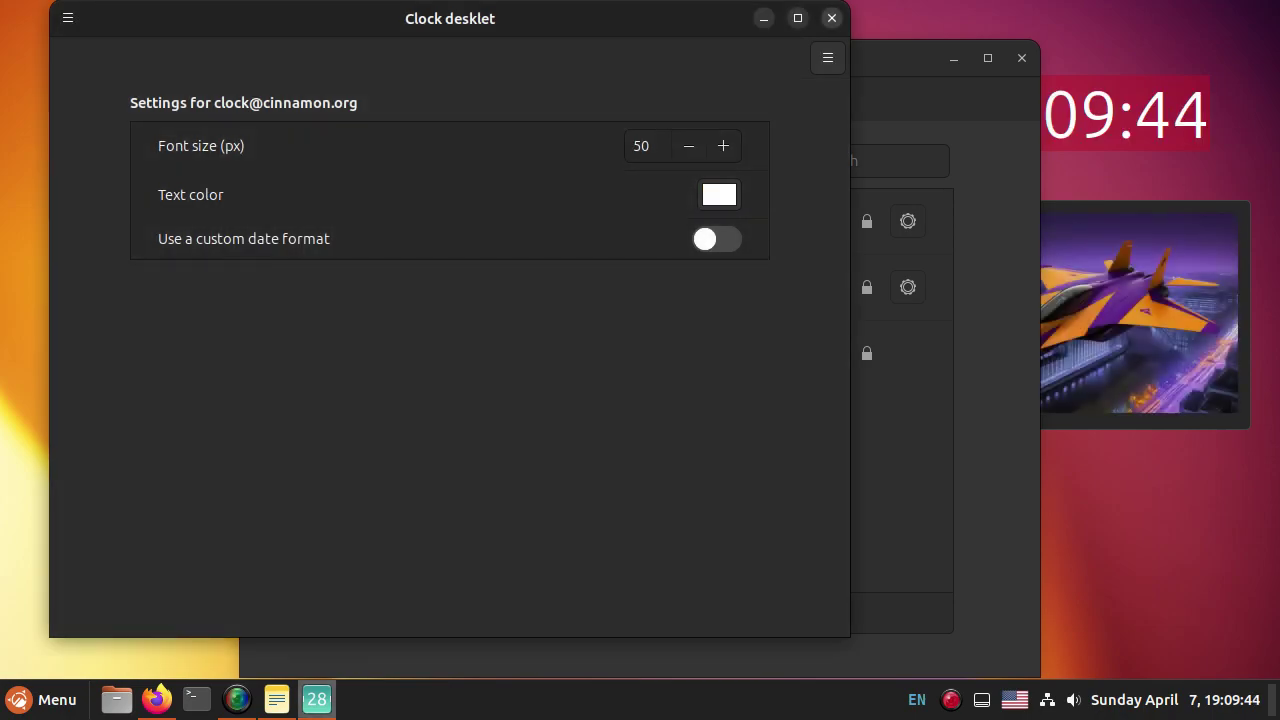
left_click(831, 18)
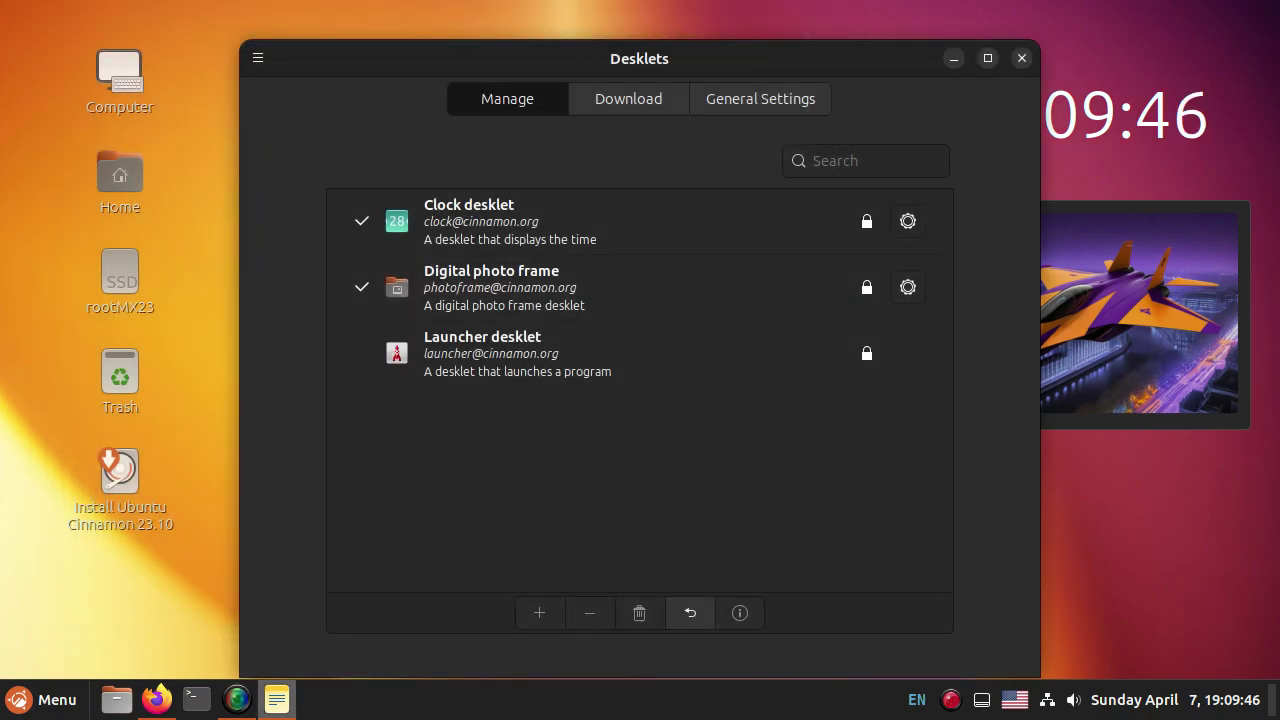
left_click(1021, 58)
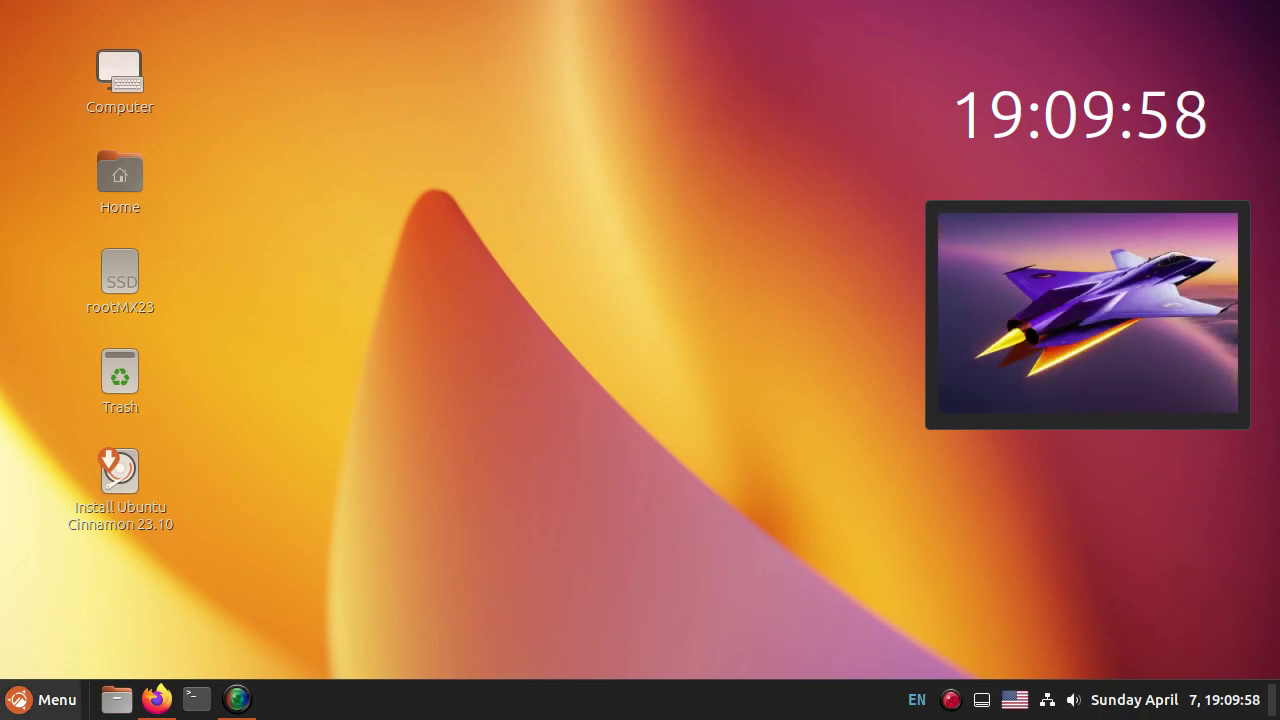
left_click(40, 699)
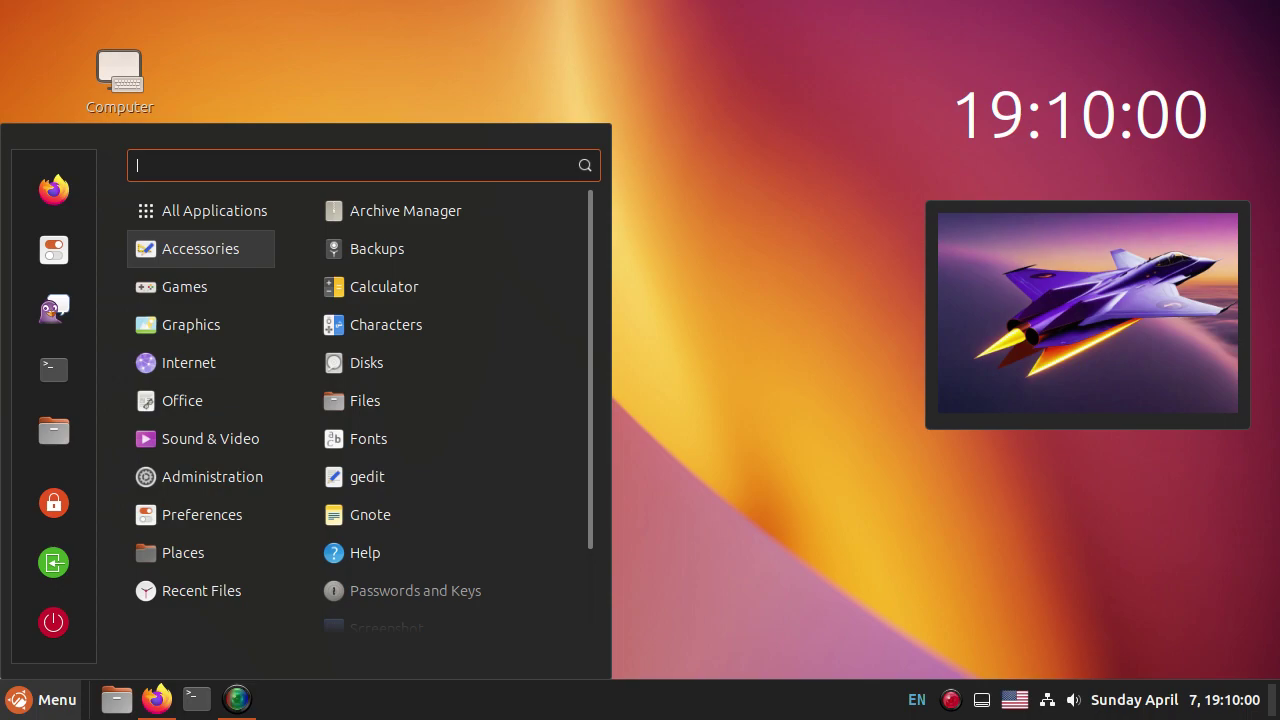
key("Escape")
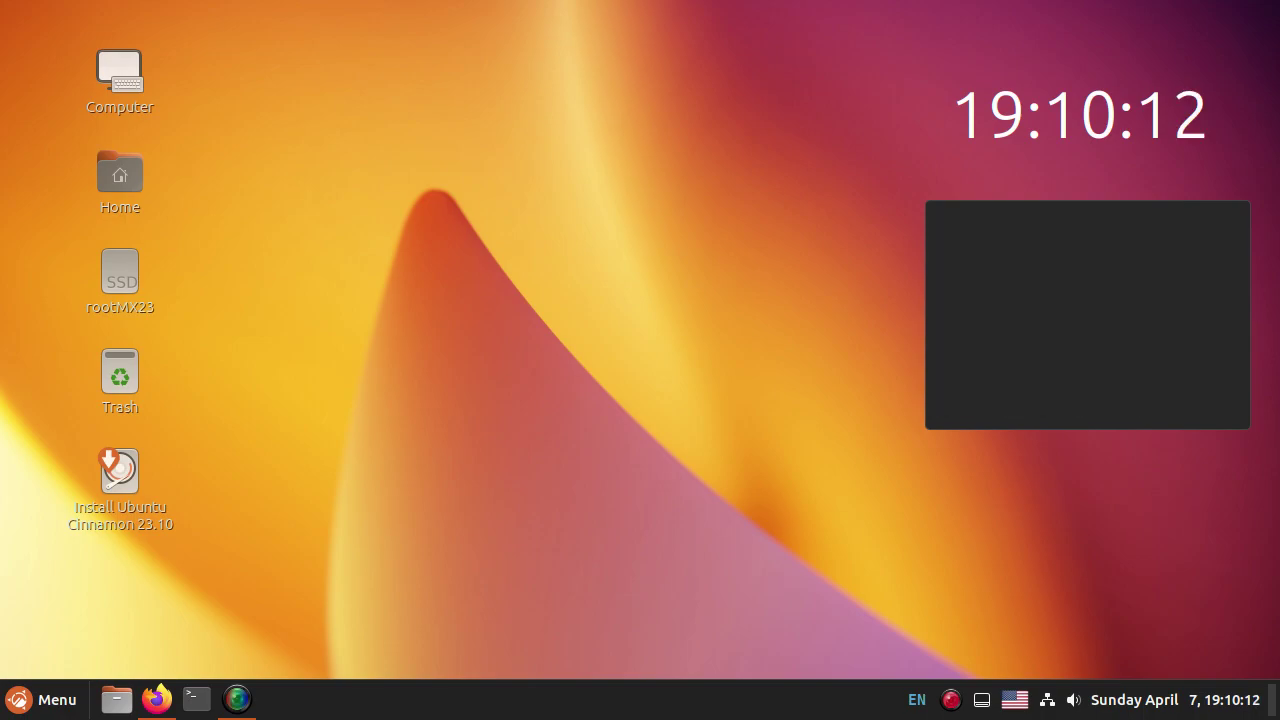
key("super")
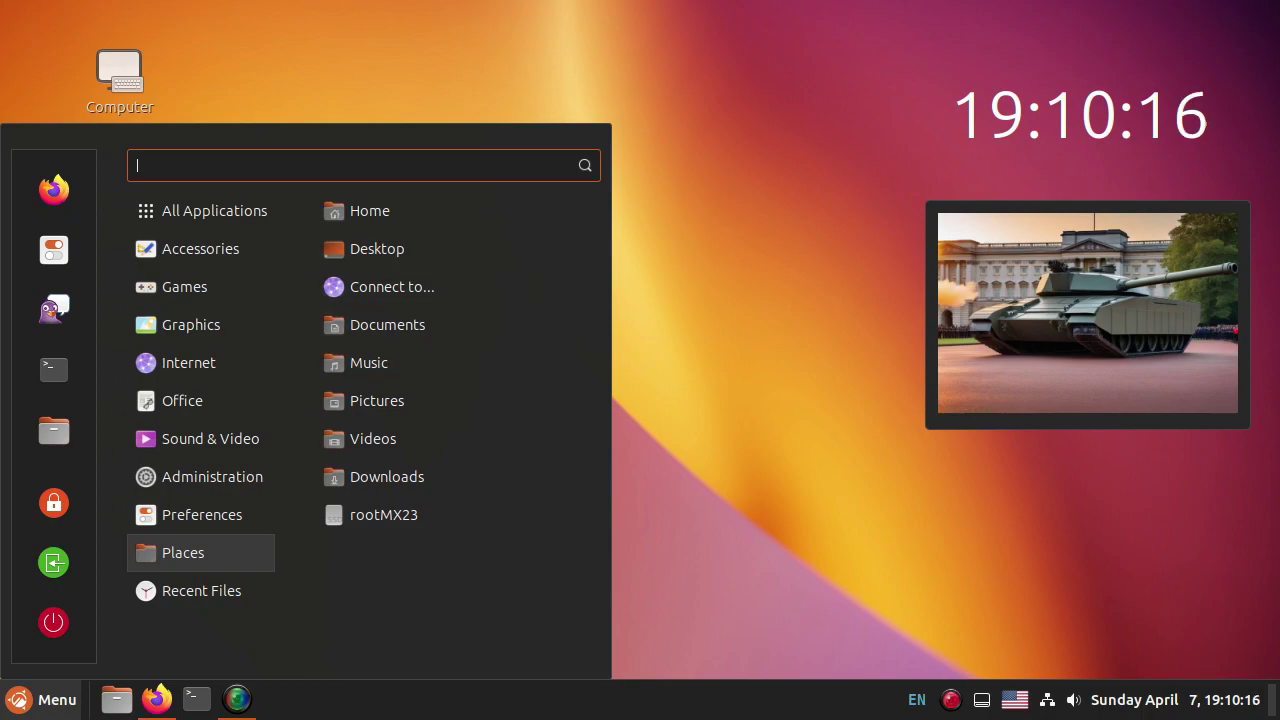
key("Escape")
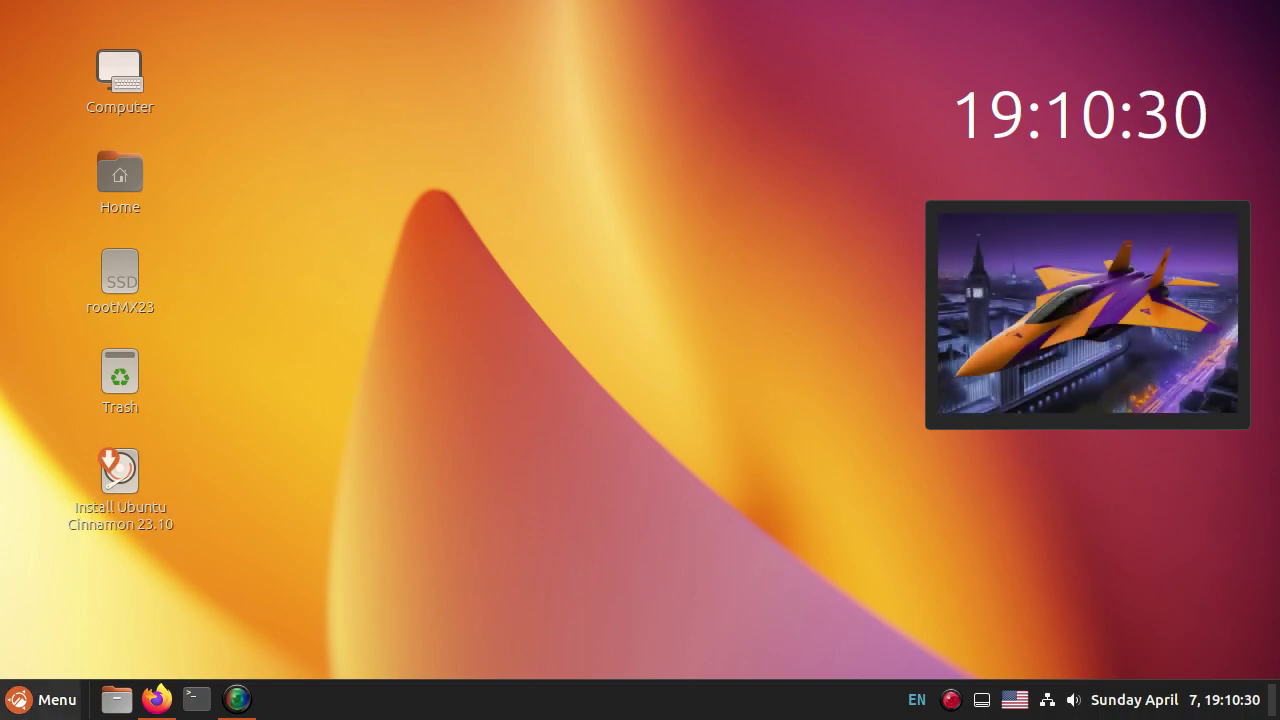
left_click(40, 700)
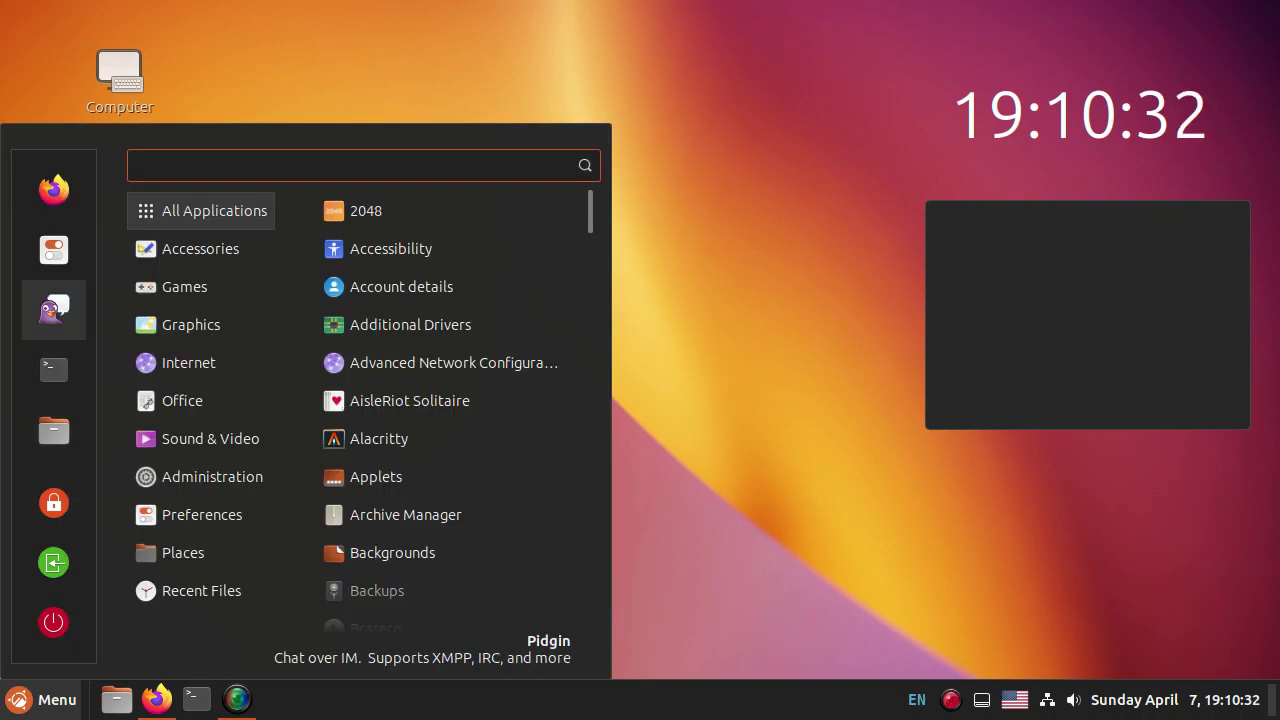
key("Escape")
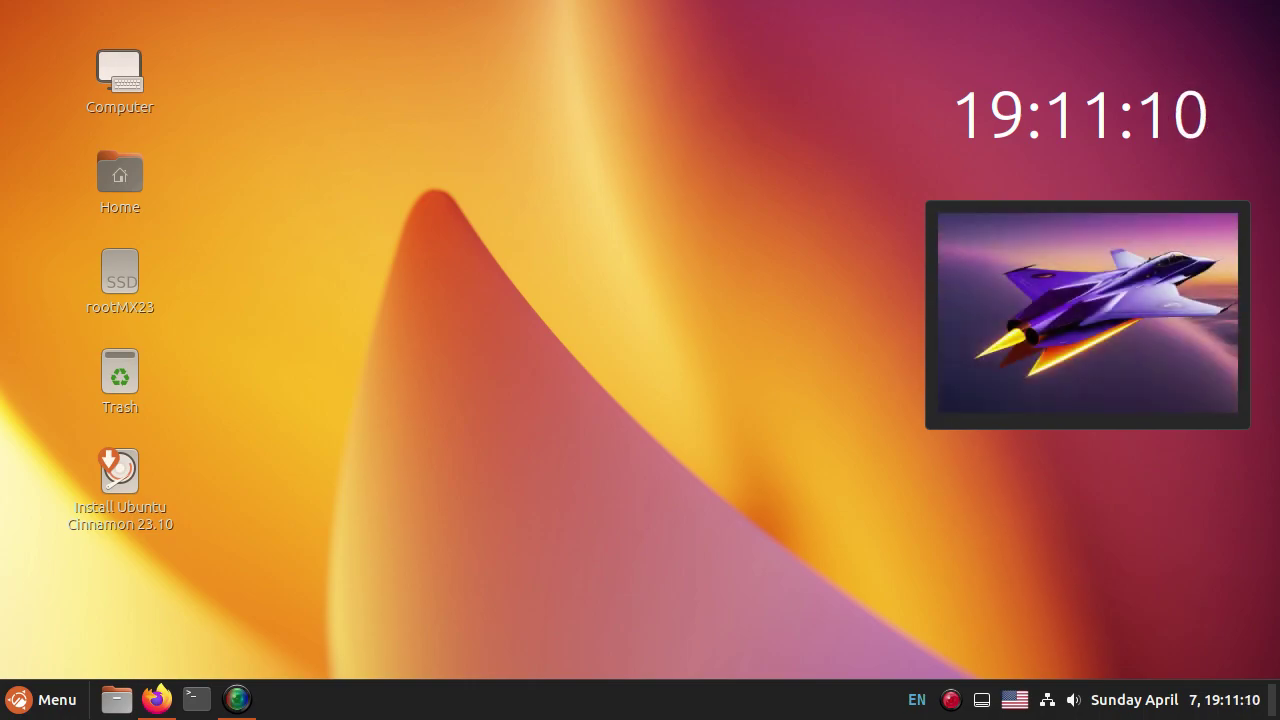
key("super")
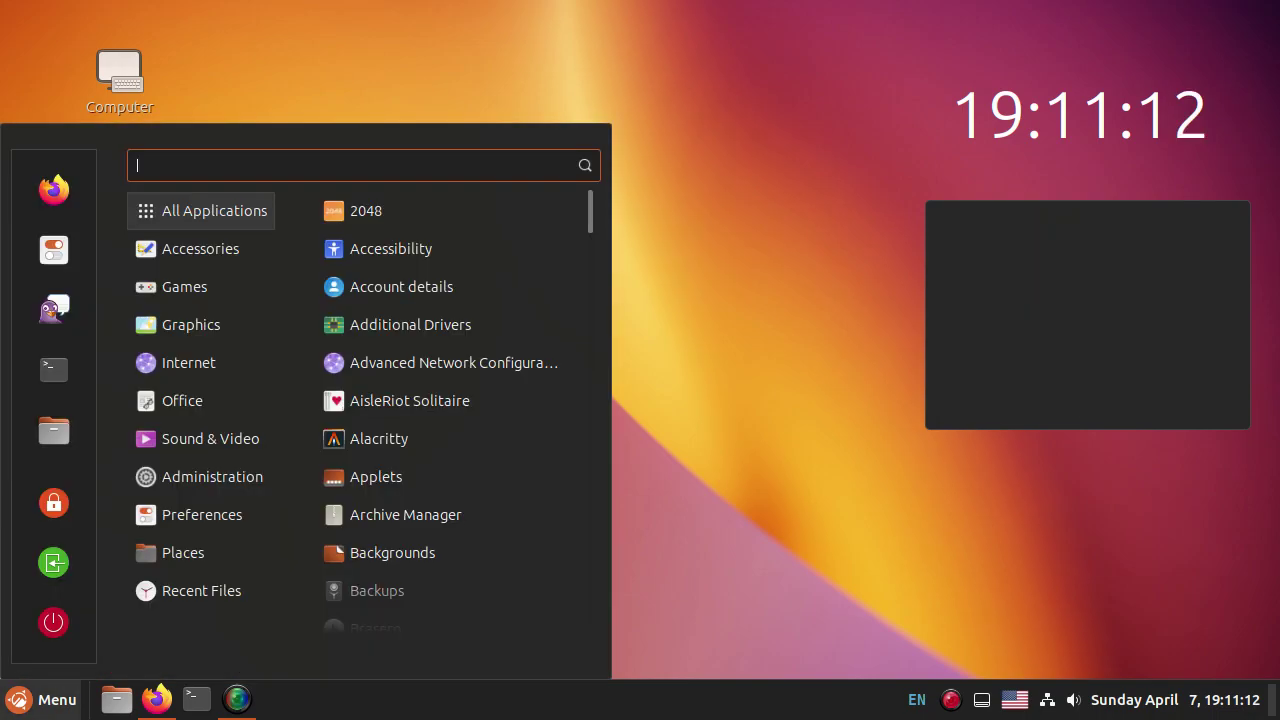
key("Escape")
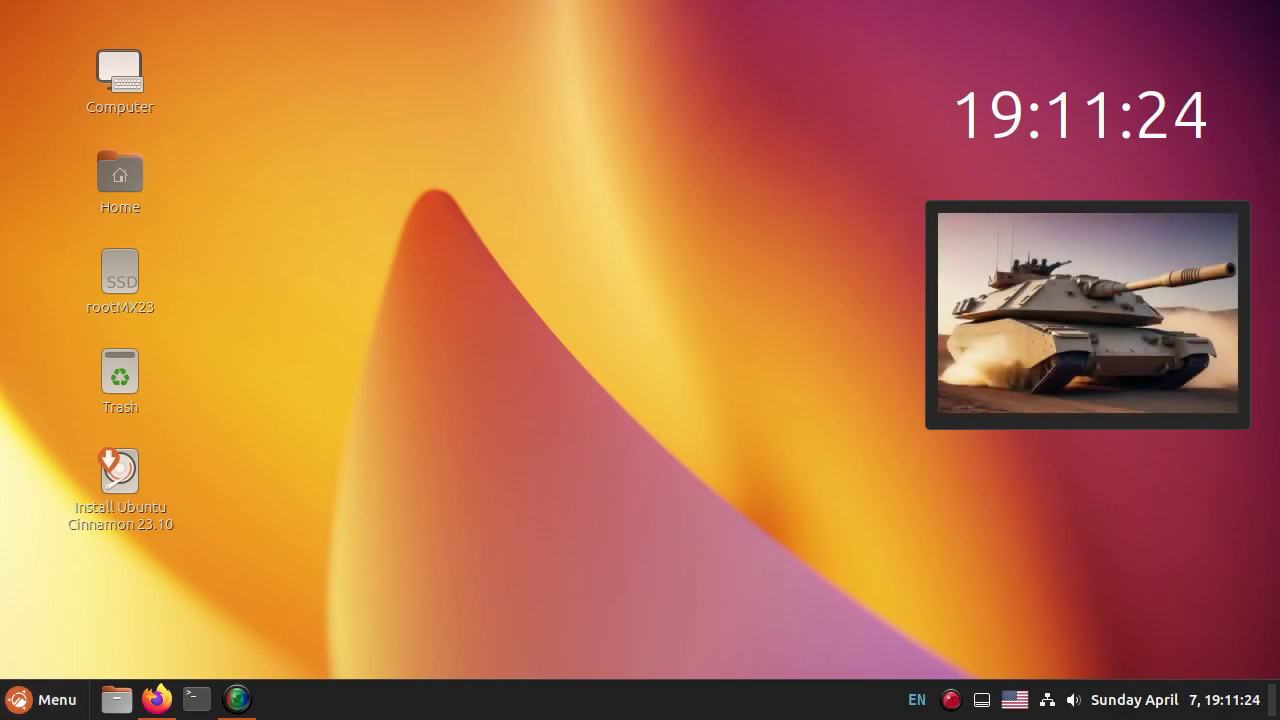
left_click(40, 699)
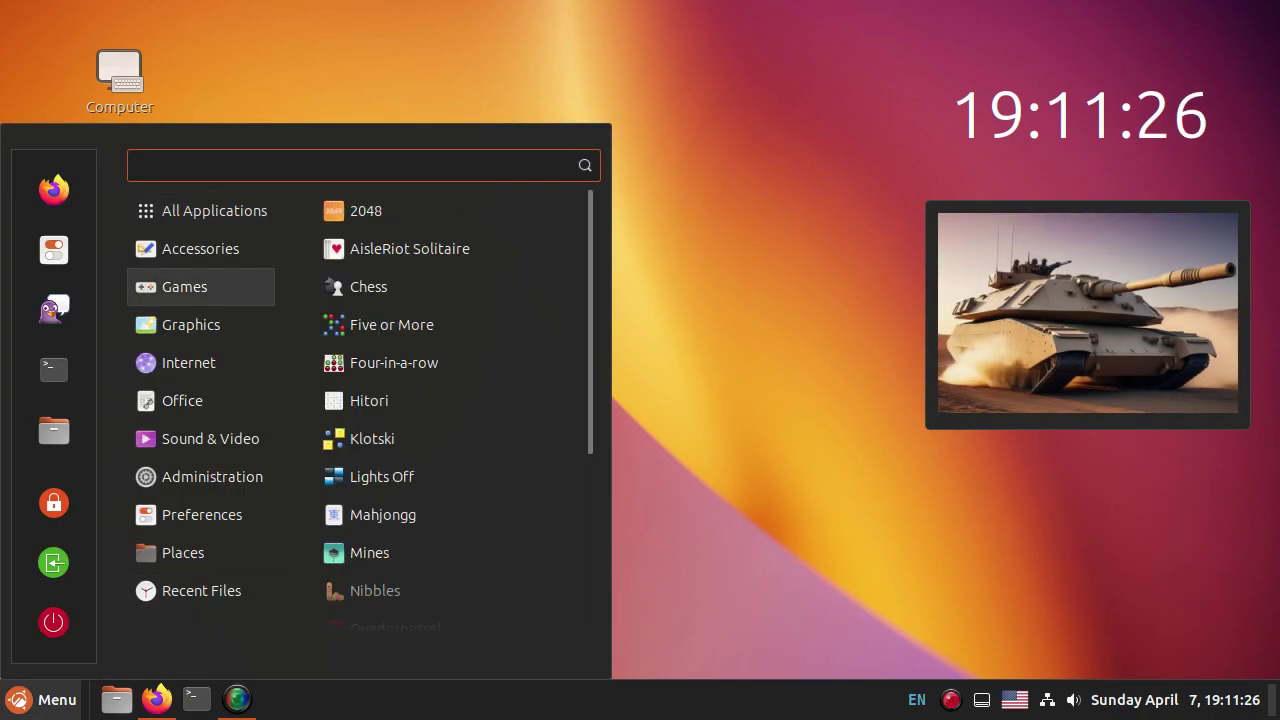
key("Escape")
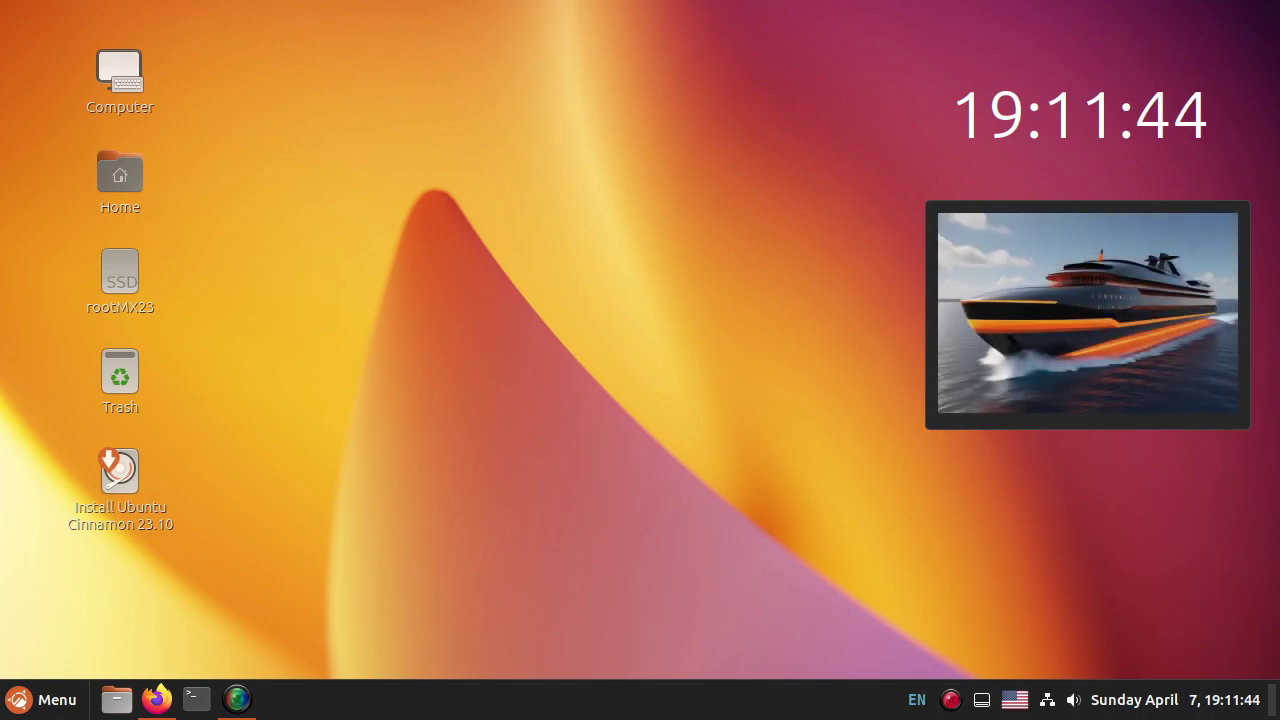
right_click(670, 699)
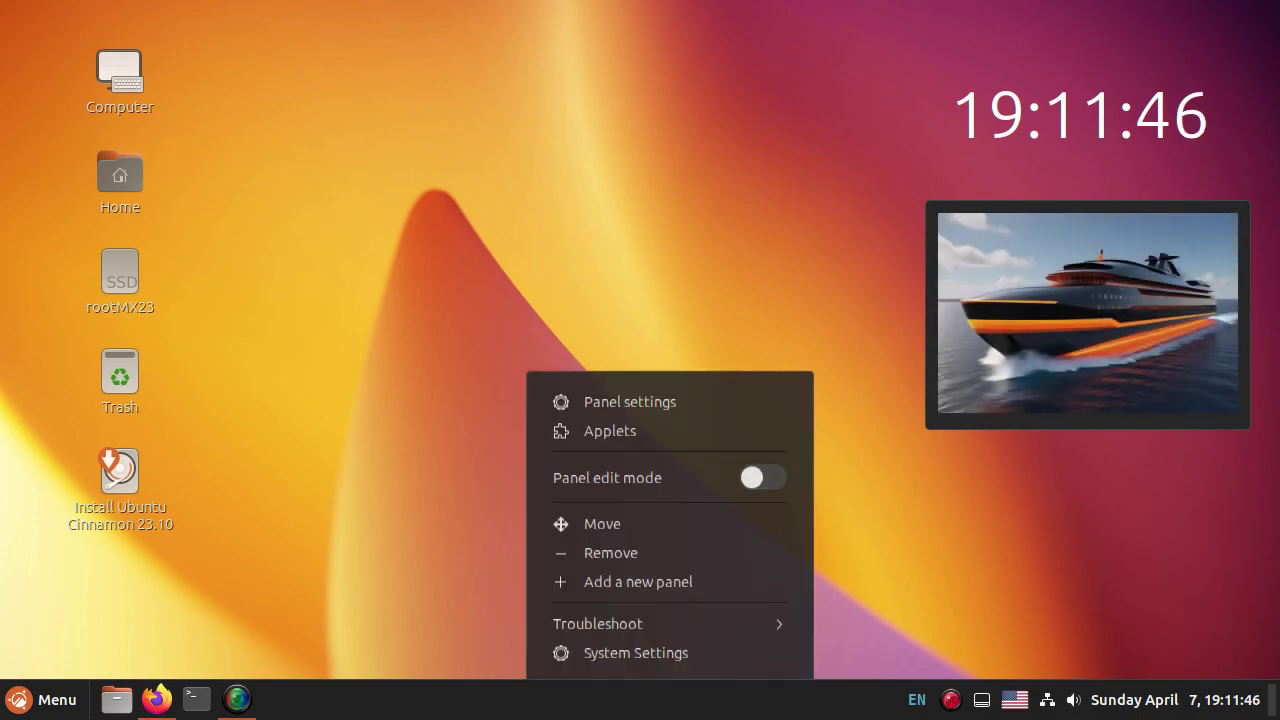
key("Escape")
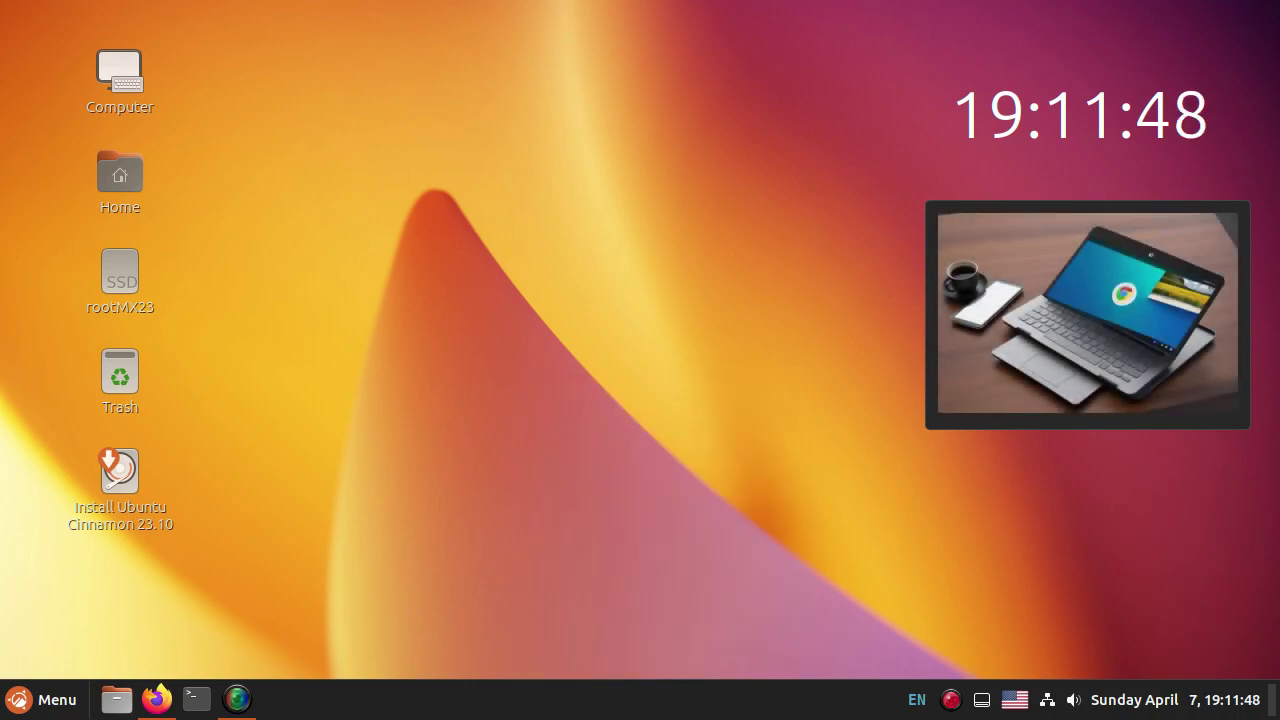
key("super")
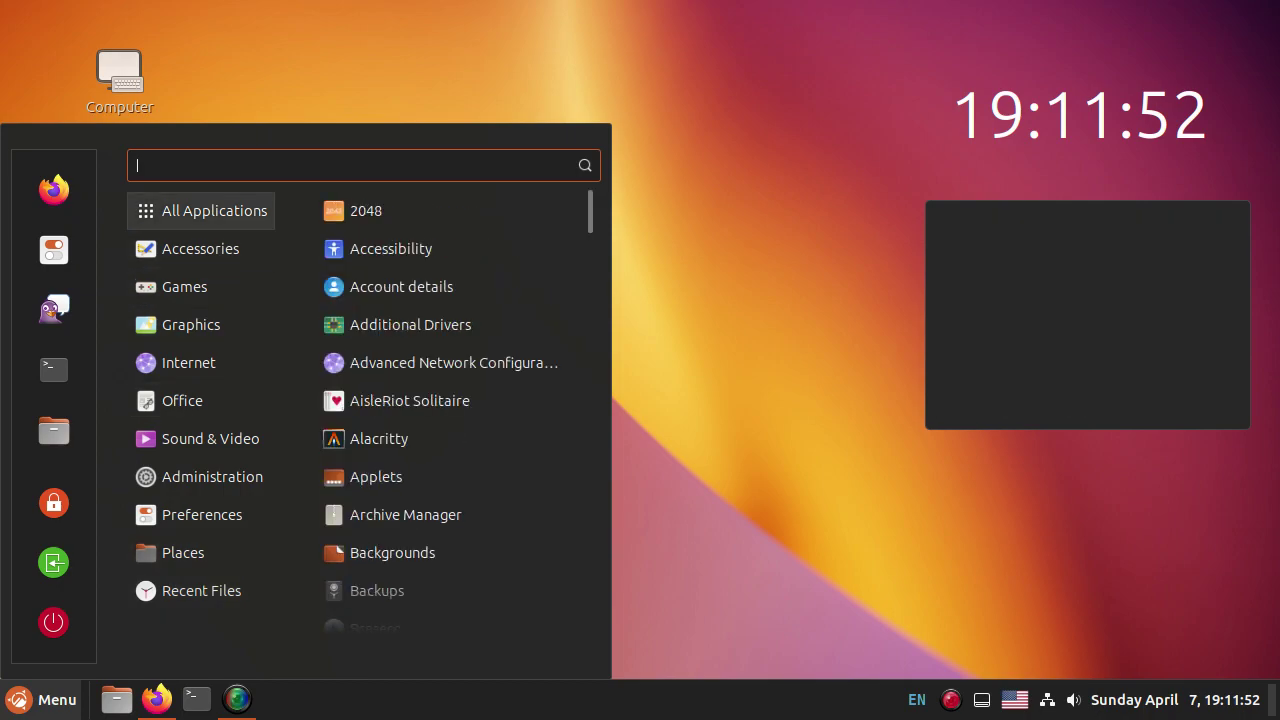
key("Escape")
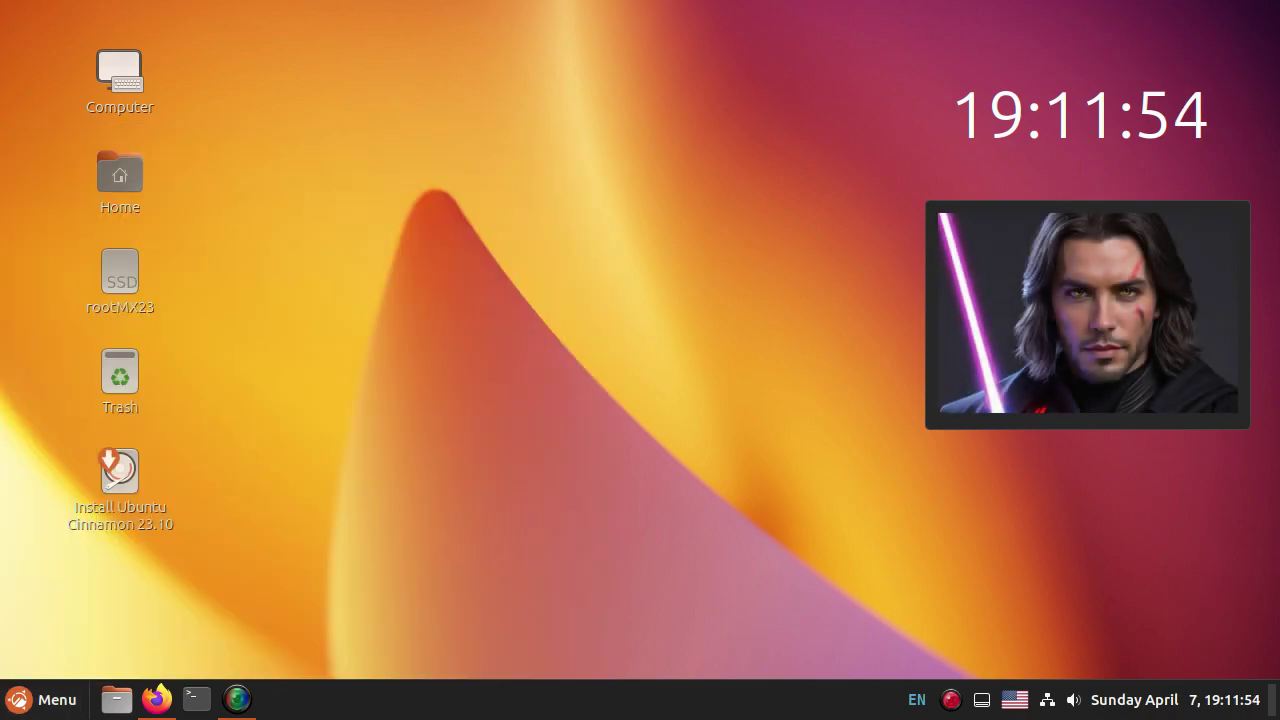
left_click(45, 699)
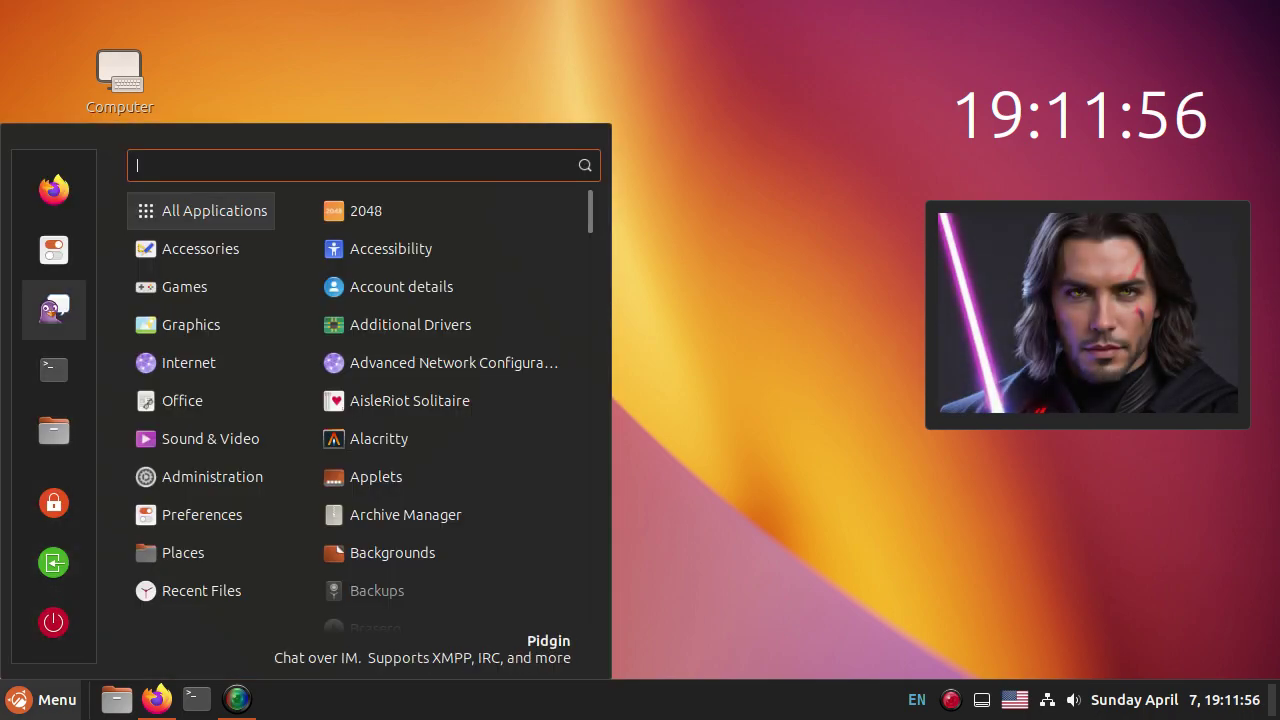
key("Escape")
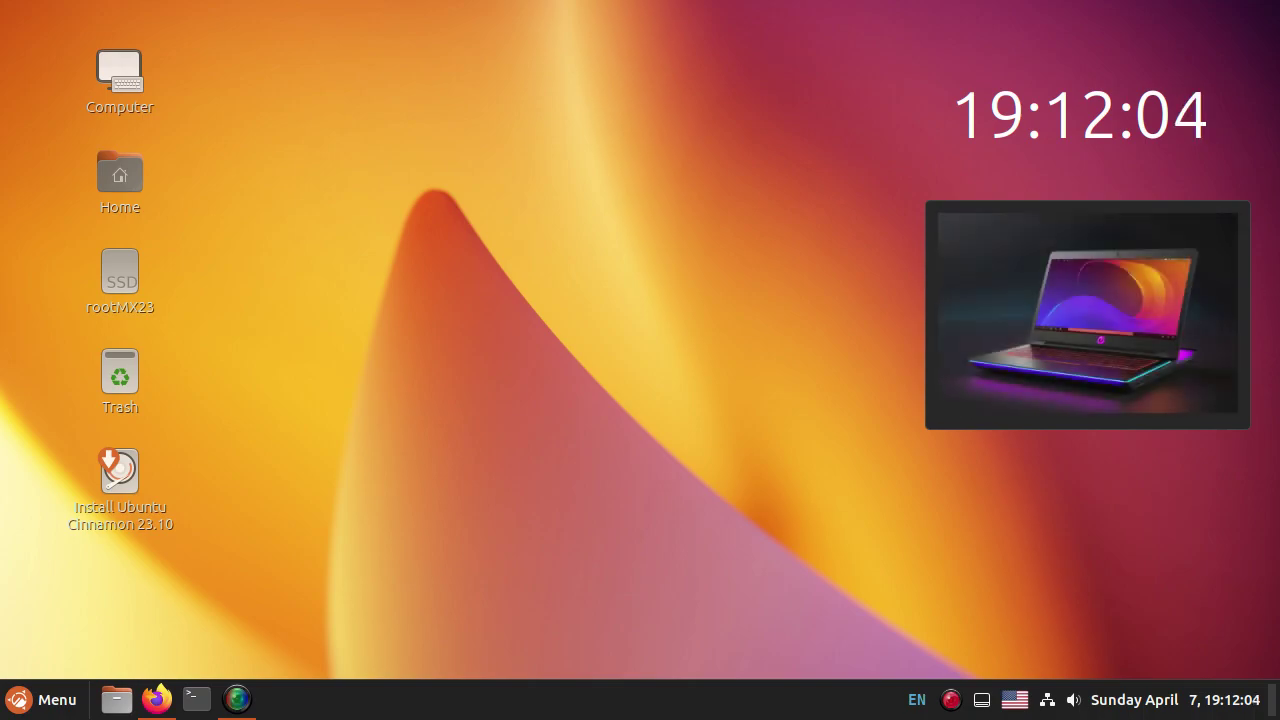
left_click(40, 700)
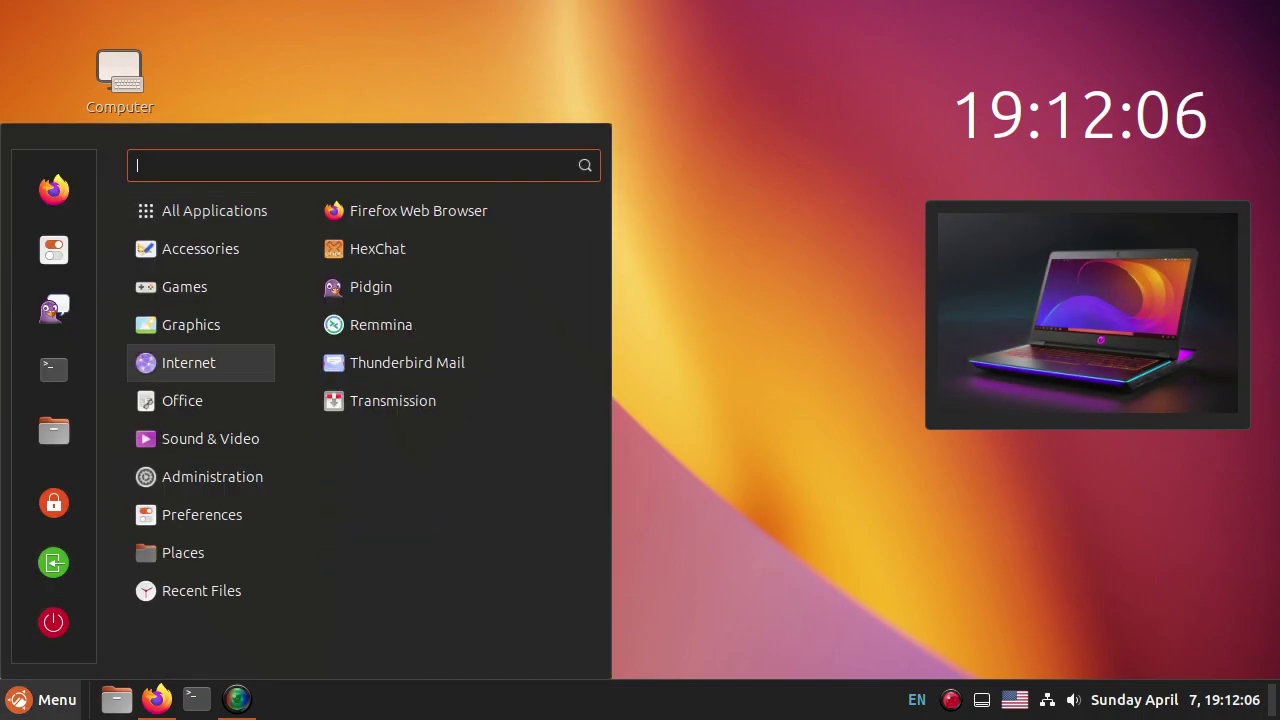
key("Escape")
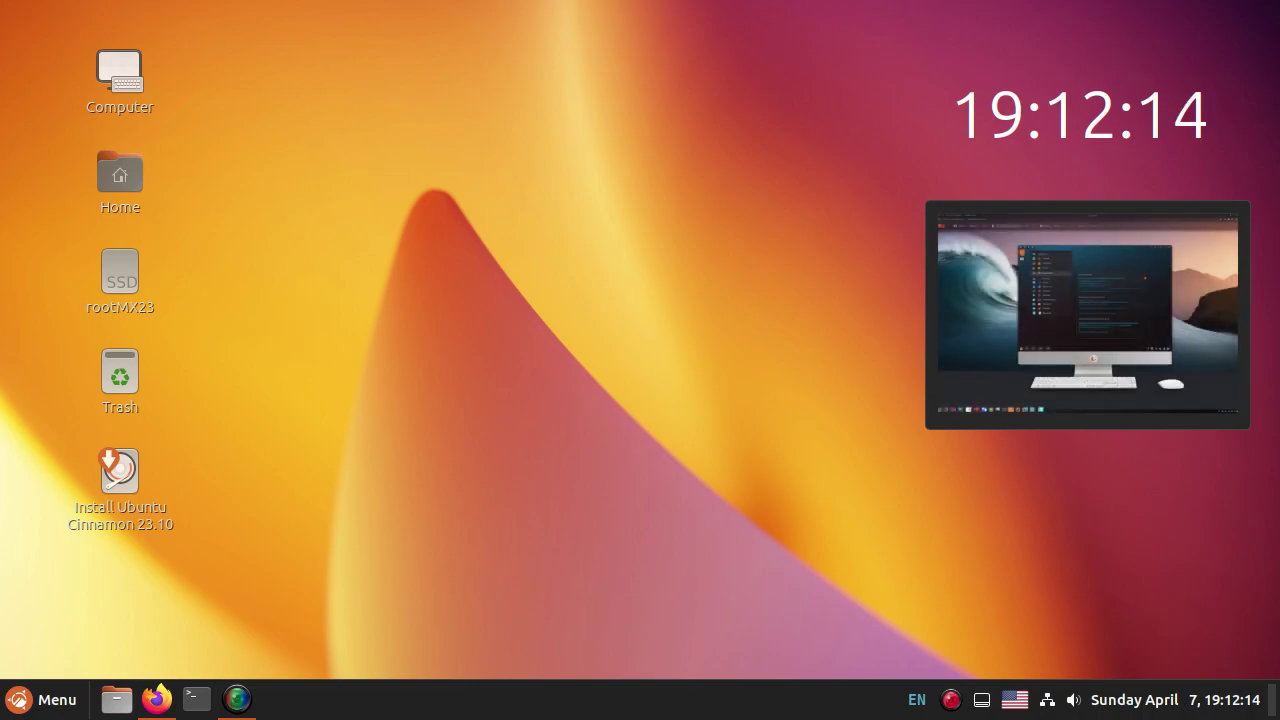
left_click(41, 700)
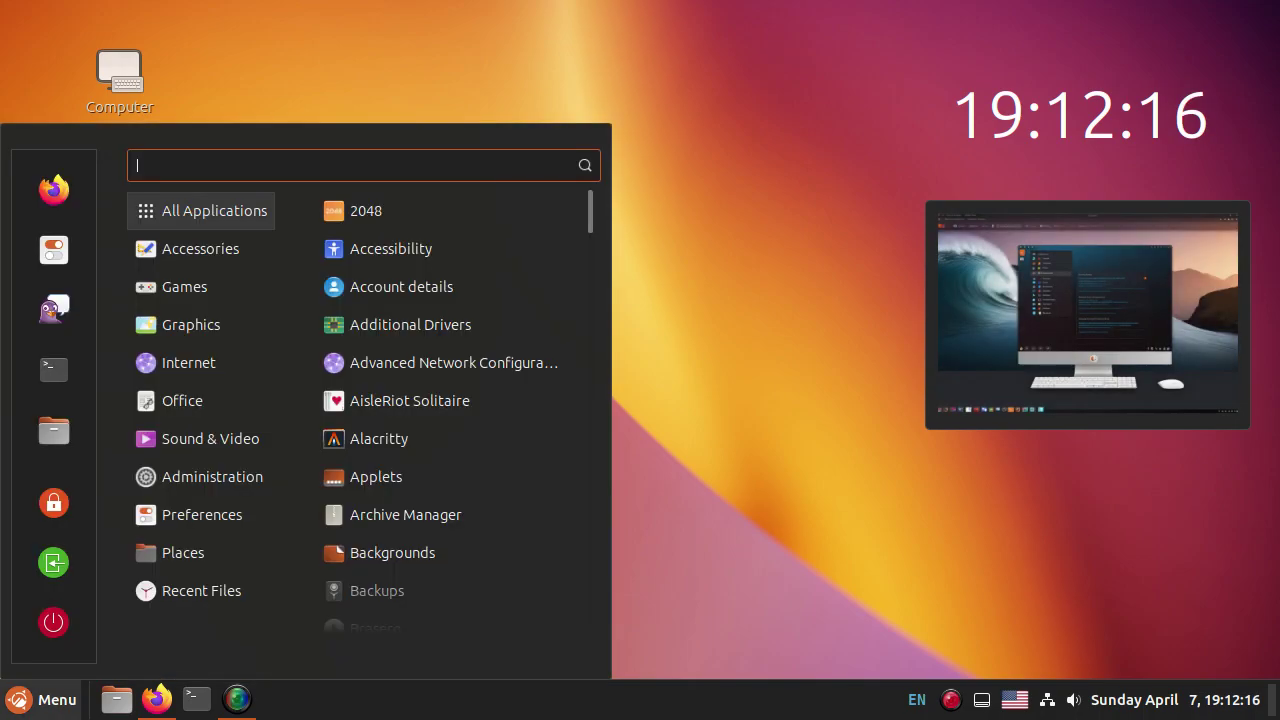
mouse_move(200, 476)
key("Escape")
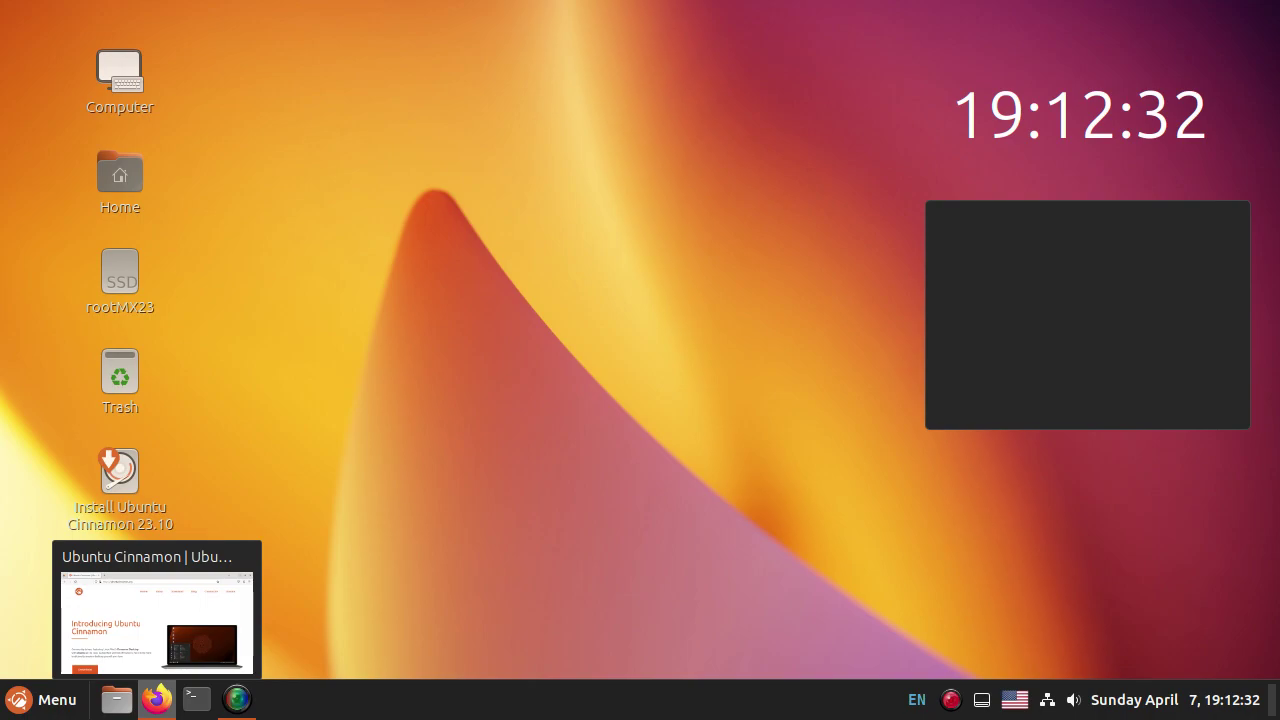
Step: Switch to Firefox, look over the Ubuntu Cinnamon homepage's introduction and "What is Ubuntu Cinnamon?" section, and minimize the browser
left_click(156, 699)
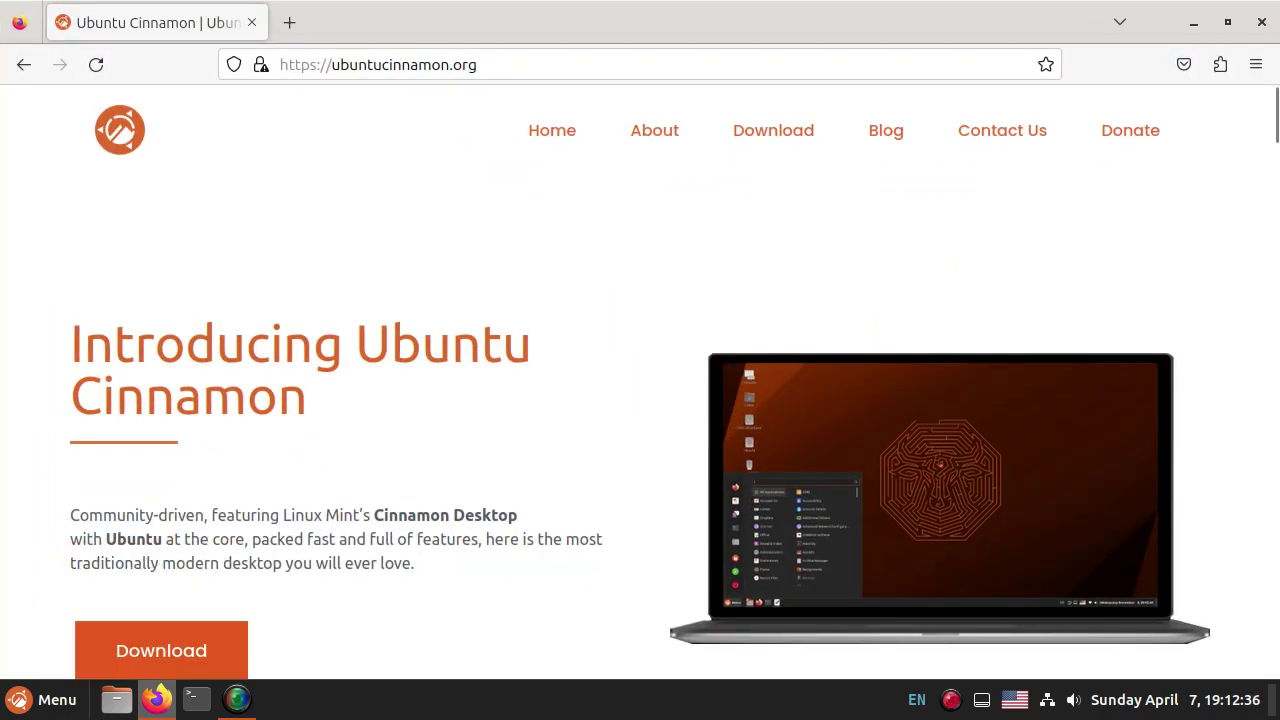
scroll(640, 400, "down", 6)
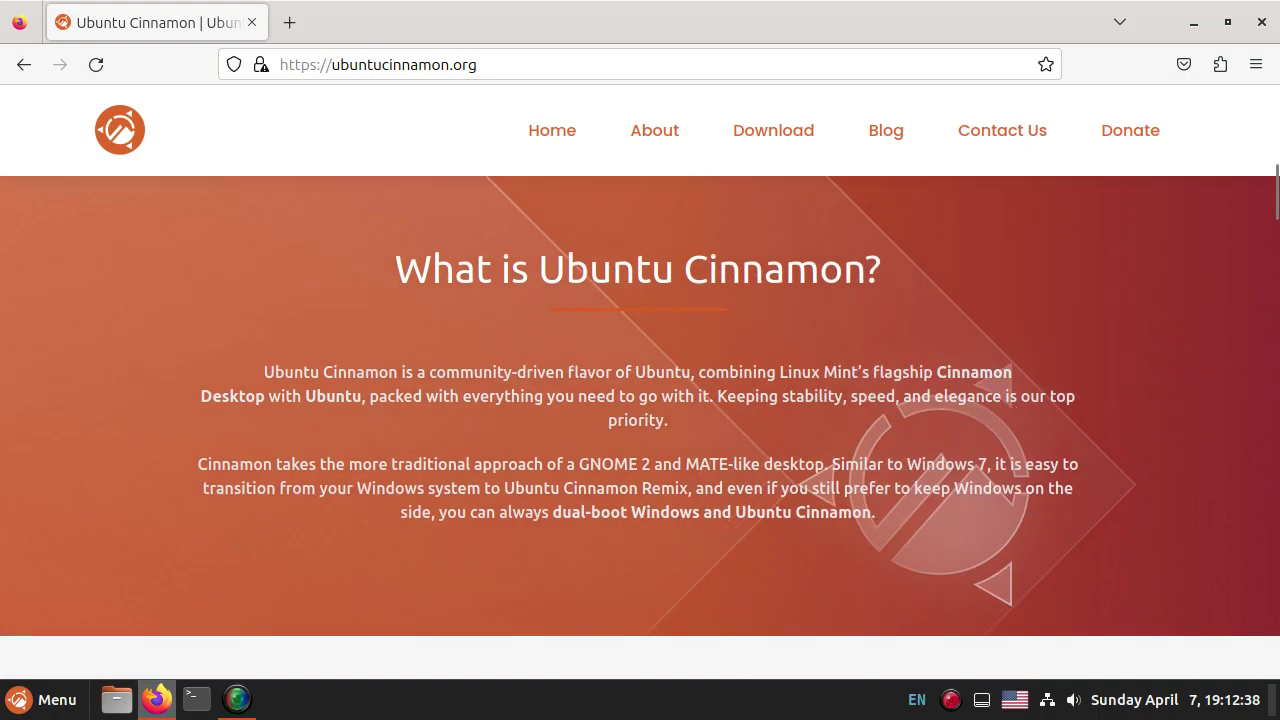
scroll(640, 400, "down", 3)
scroll(640, 400, "up", 9)
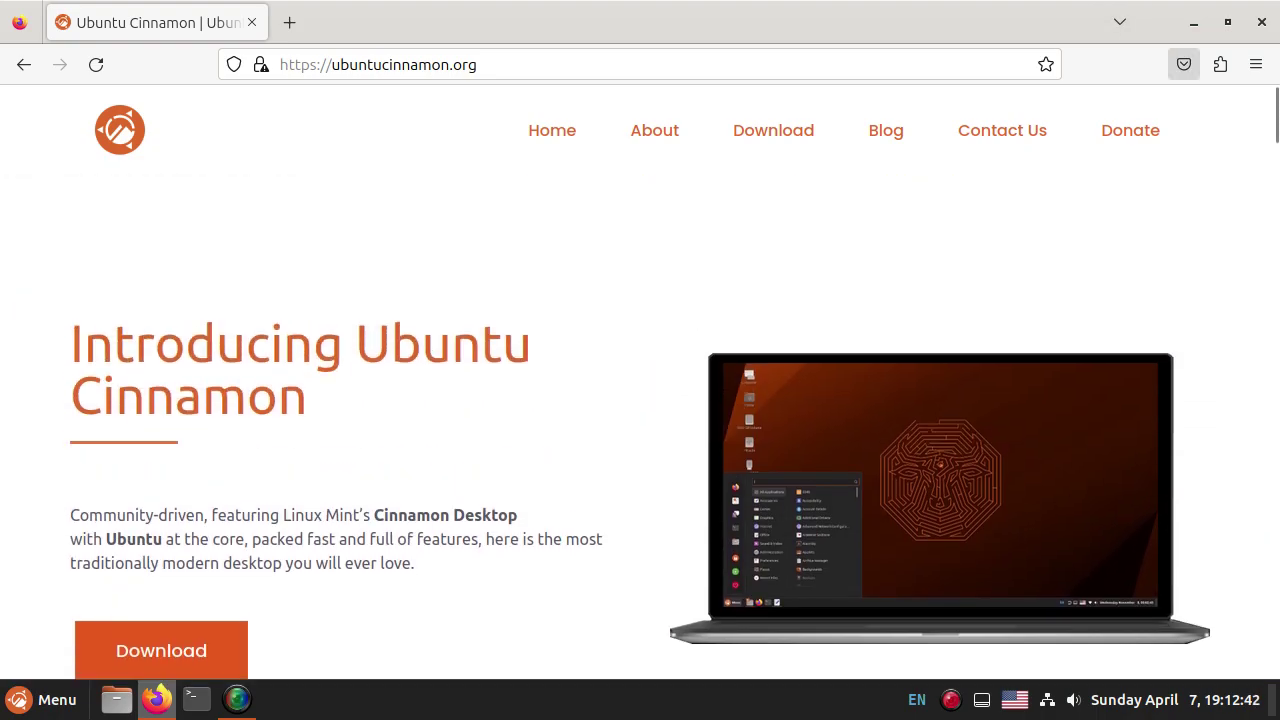
left_click(1194, 22)
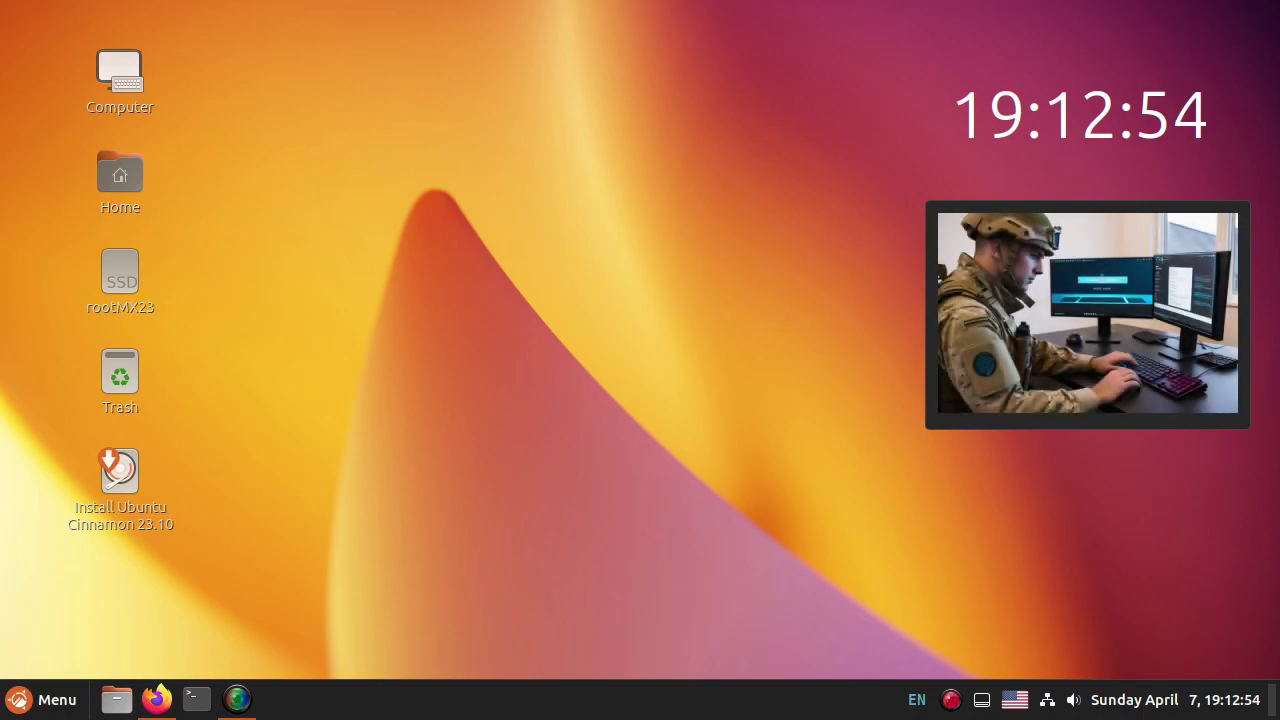
right_click(951, 699)
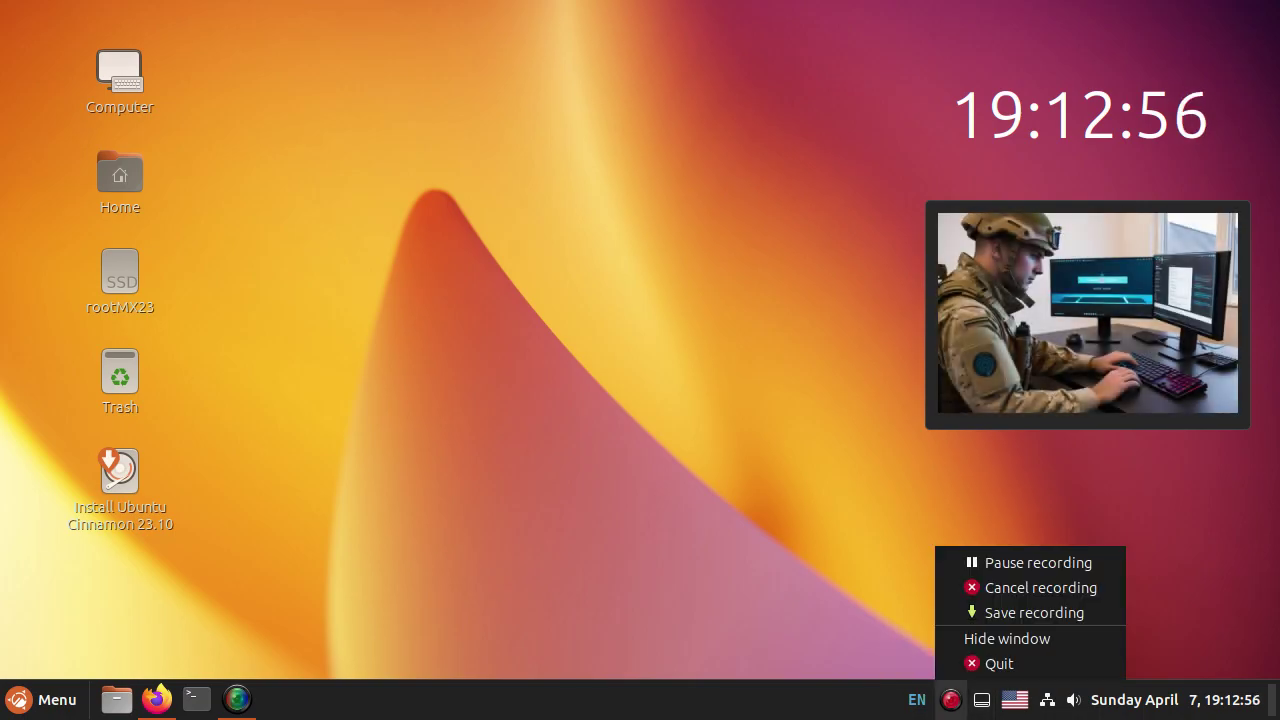